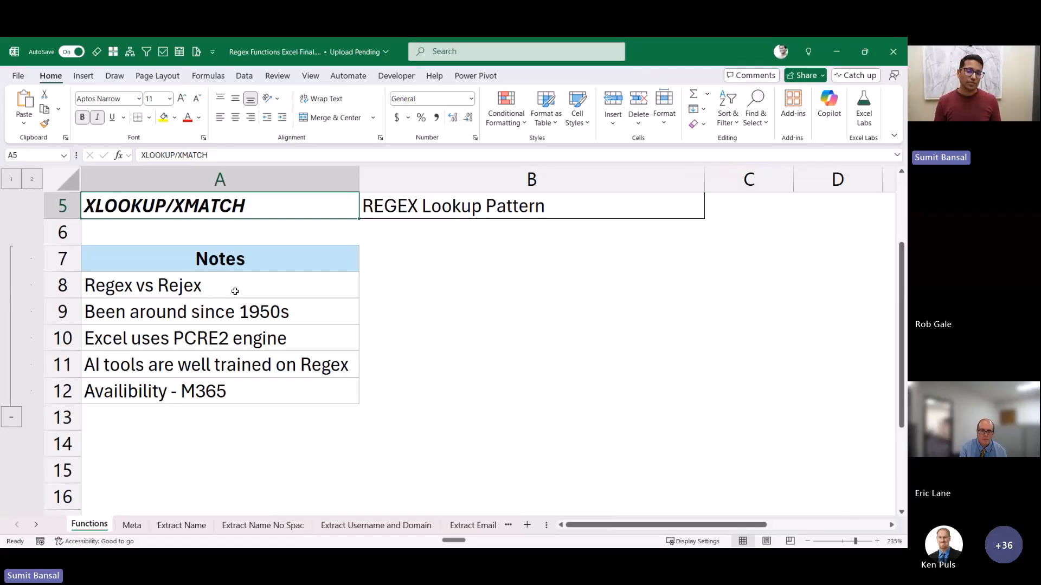
Step: Review the regex background notes on the Functions sheet and the first metacharacters listed on the Meta sheet
click(237, 313)
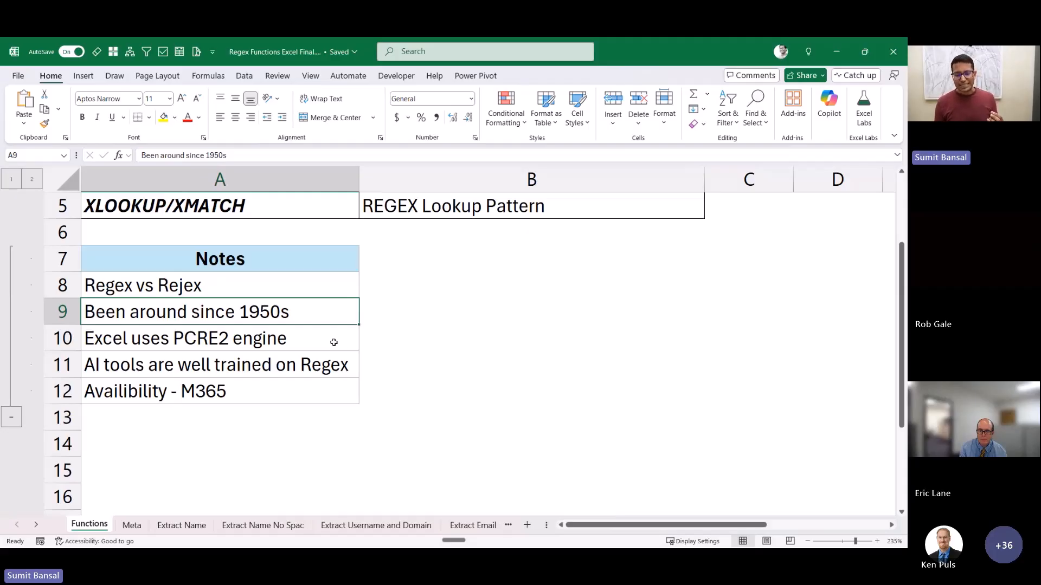
click(337, 343)
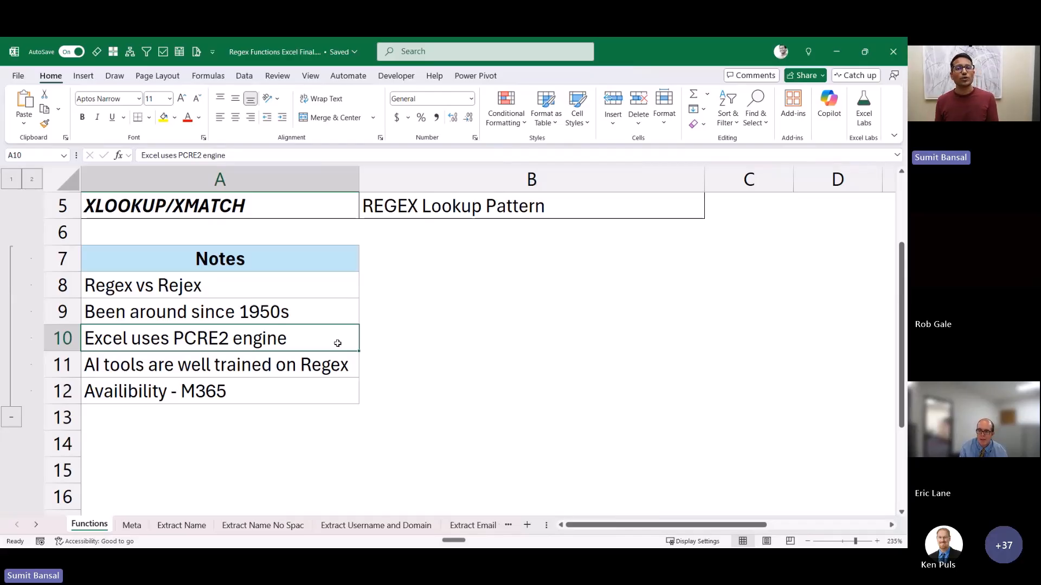
click(276, 387)
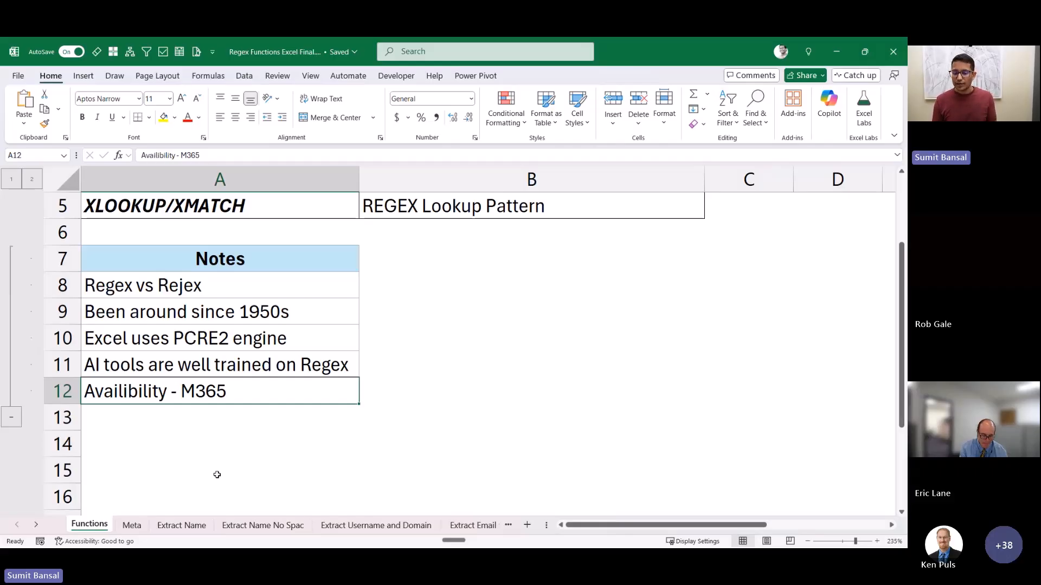
click(133, 526)
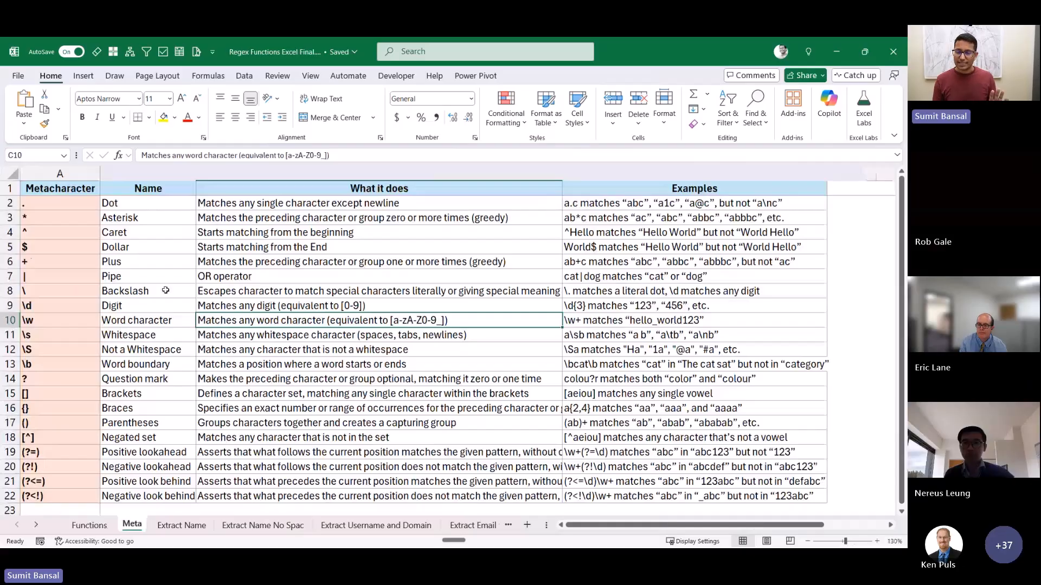
click(86, 209)
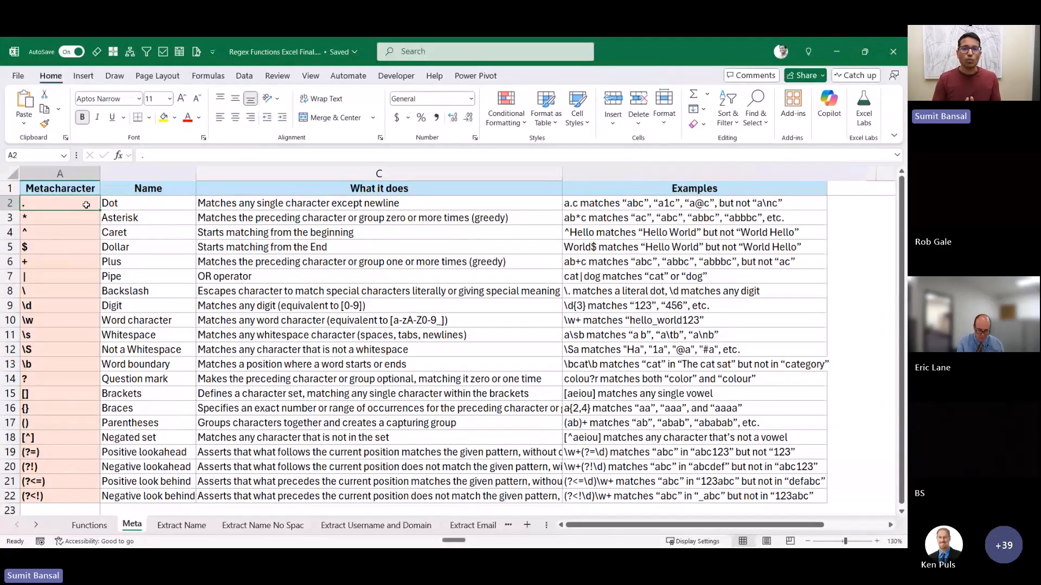
click(82, 216)
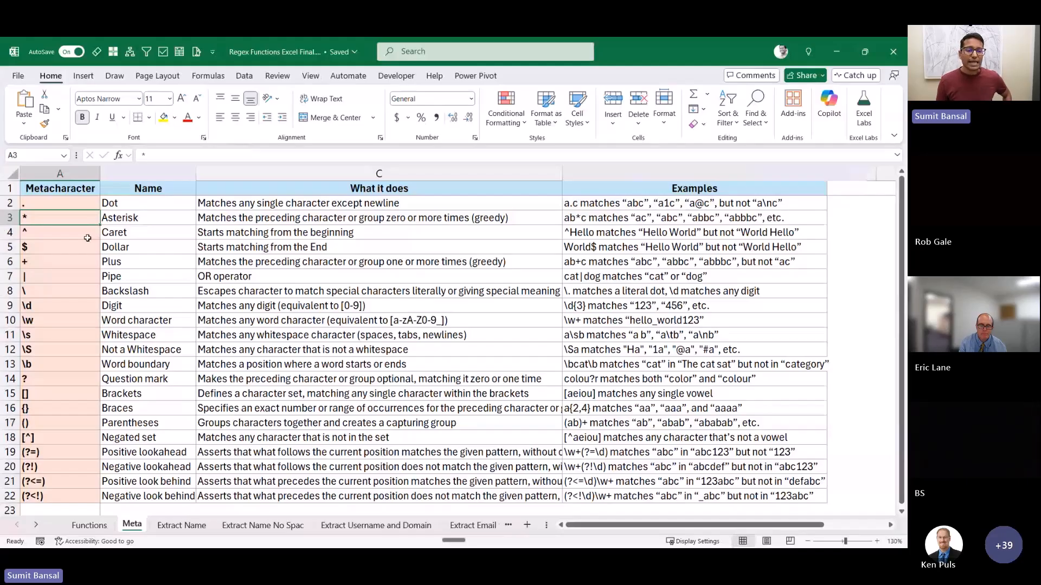
click(78, 273)
click(78, 247)
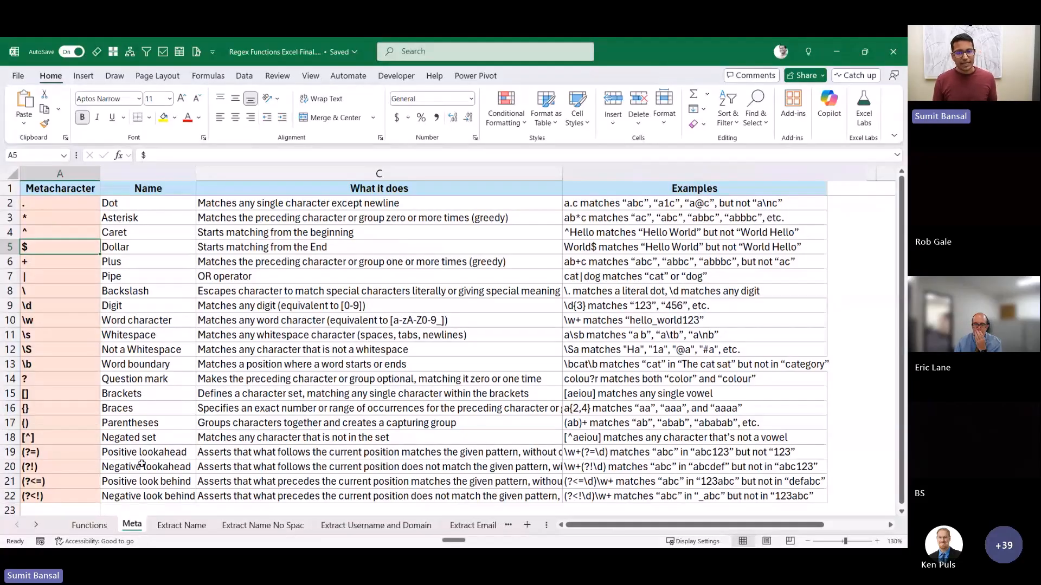
Step: On the Extract Name sheet, write a REGEXEXTRACT formula in B2 over A2:A11 with an empty quoted pattern
click(180, 525)
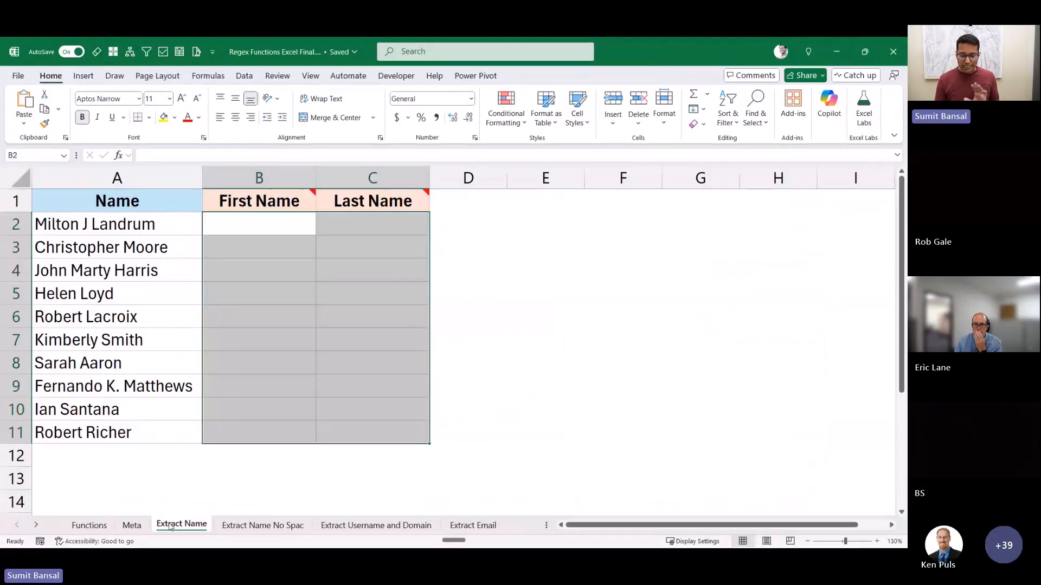
click(176, 228)
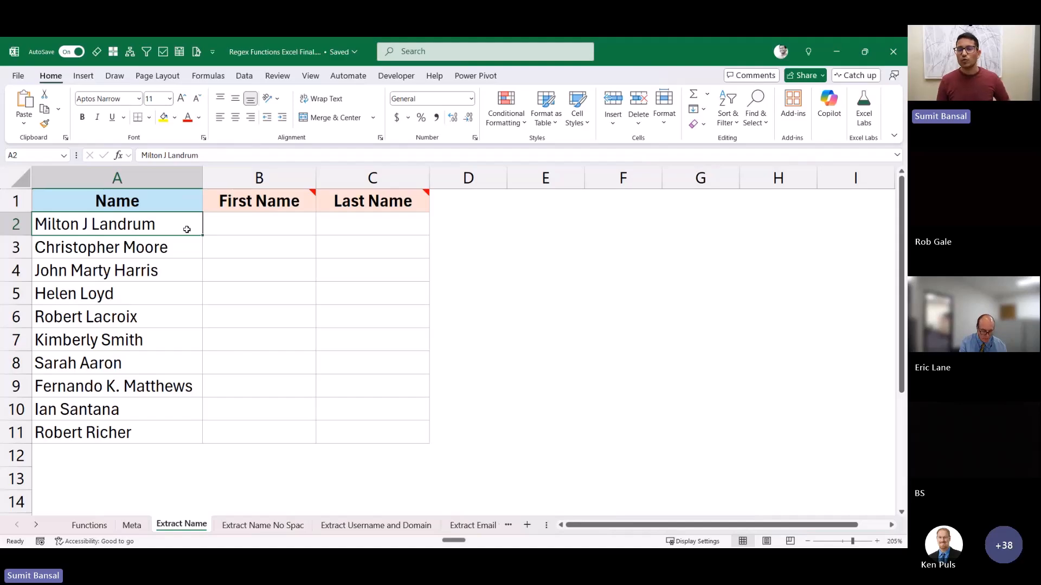
click(217, 227)
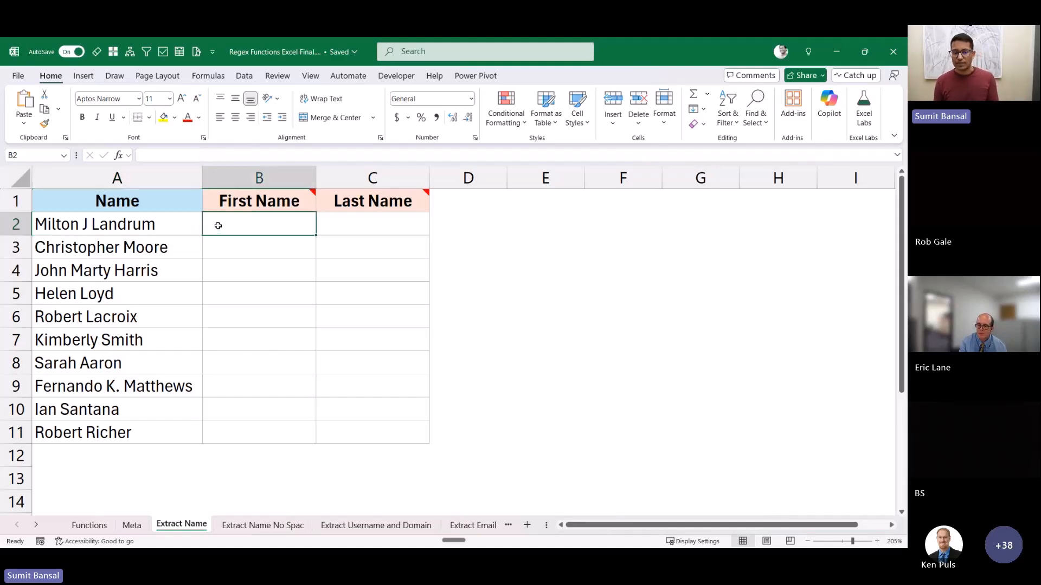
text(=rege)
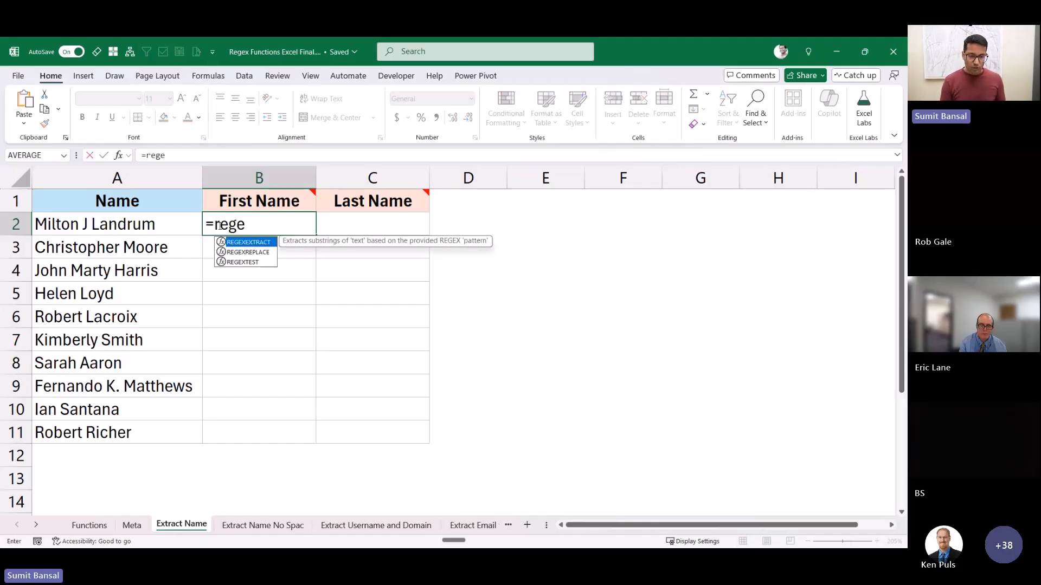
key(Tab)
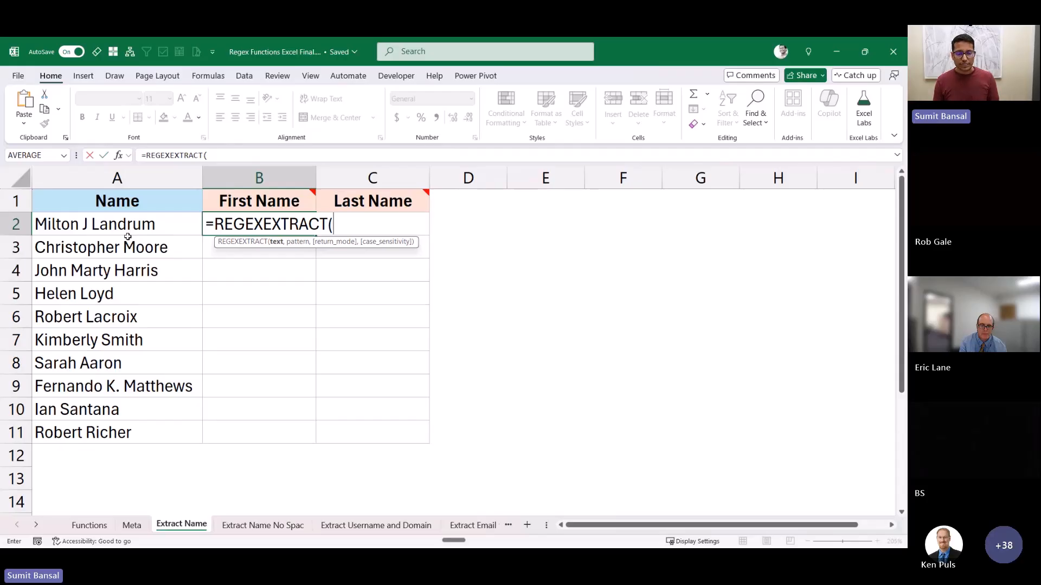
drag(163, 230, 155, 424)
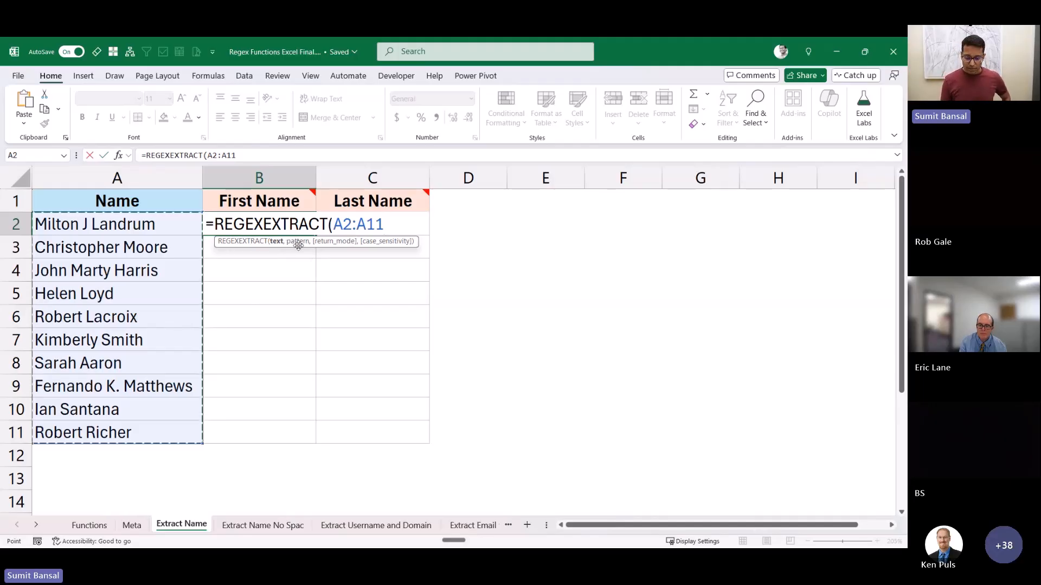
text(,)
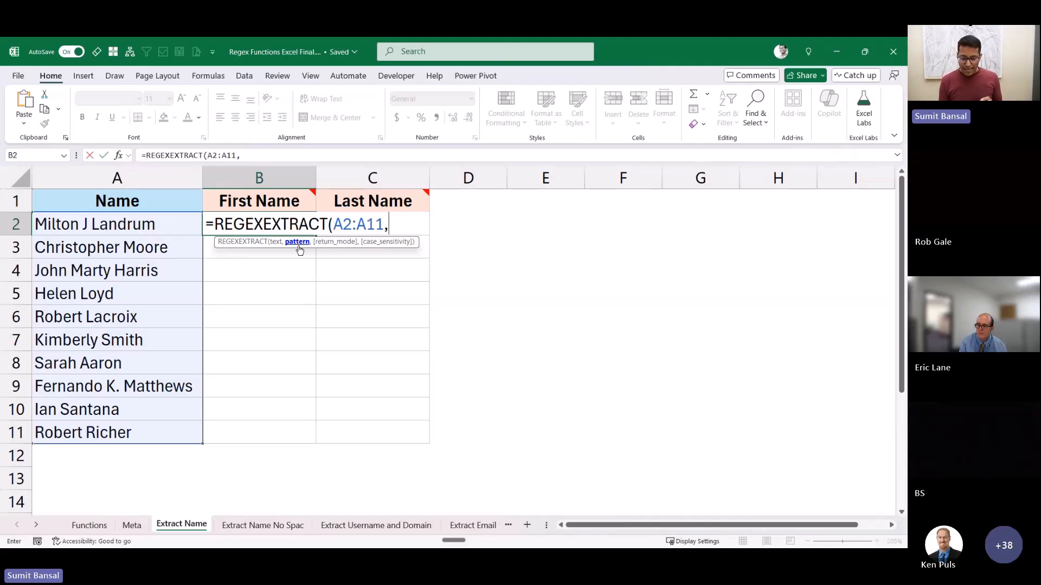
text("")
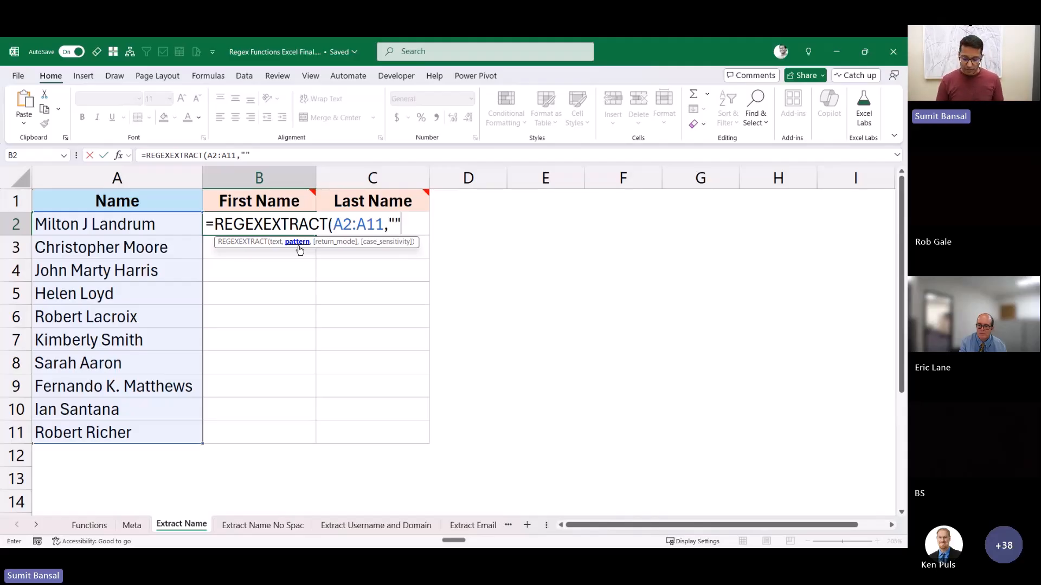
text())
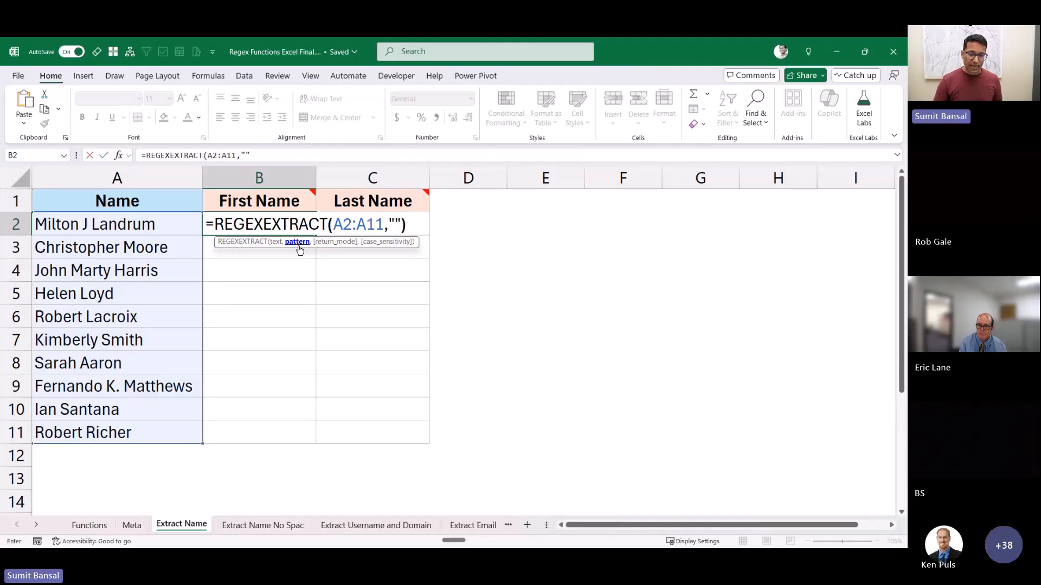
Step: Fill in "M" as the pattern of the REGEXEXTRACT formula in B2 and commit it
key(F2)
key(Left)
key(Left)
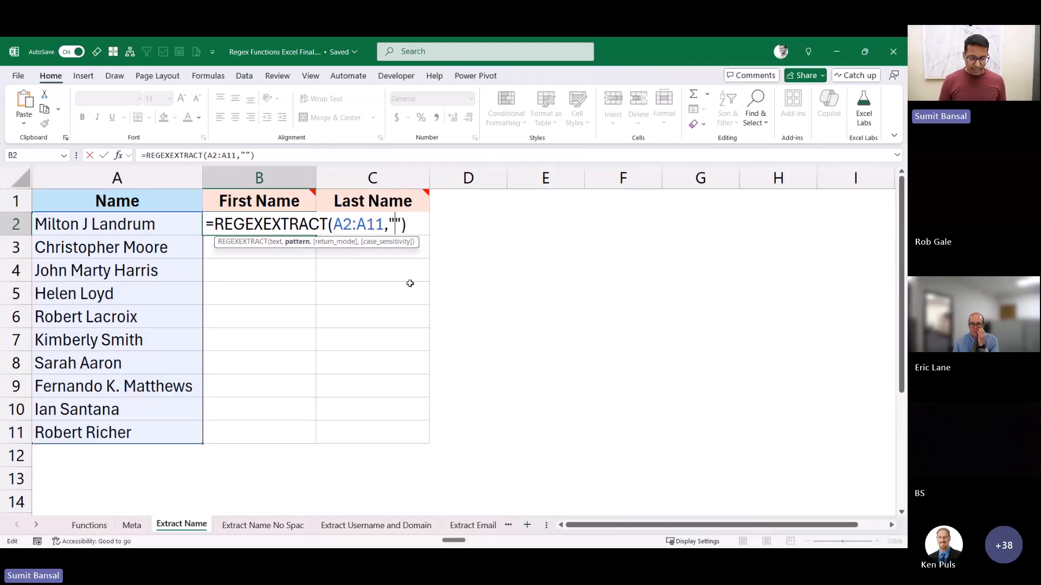
text(M)
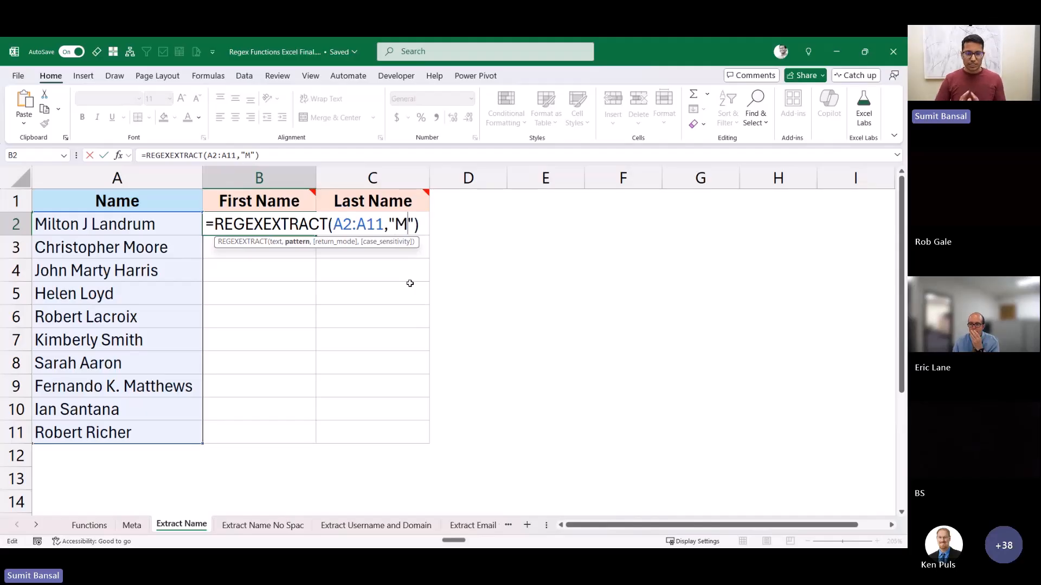
key(Return)
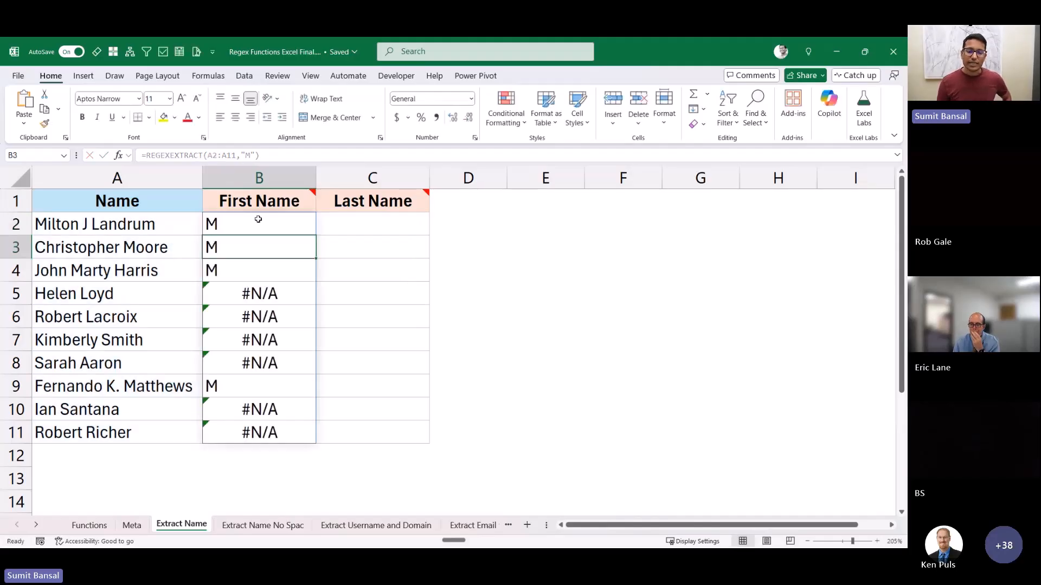
Step: Replace the pattern in the B2 formula with the word-character token so it reads =REGEXEXTRACT(A2:A11,"\w")
click(170, 225)
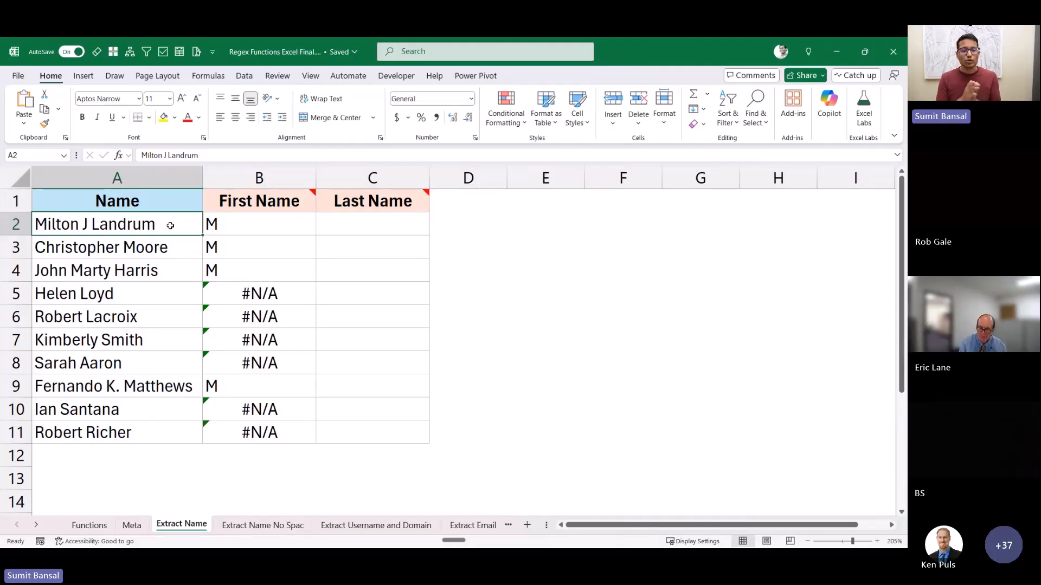
click(220, 225)
double_click(220, 225)
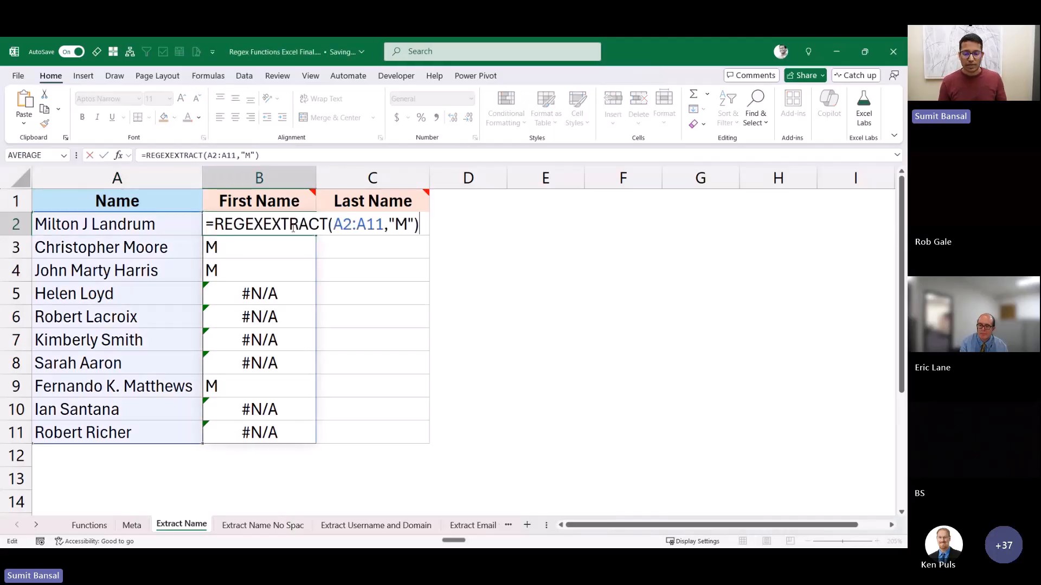
double_click(400, 224)
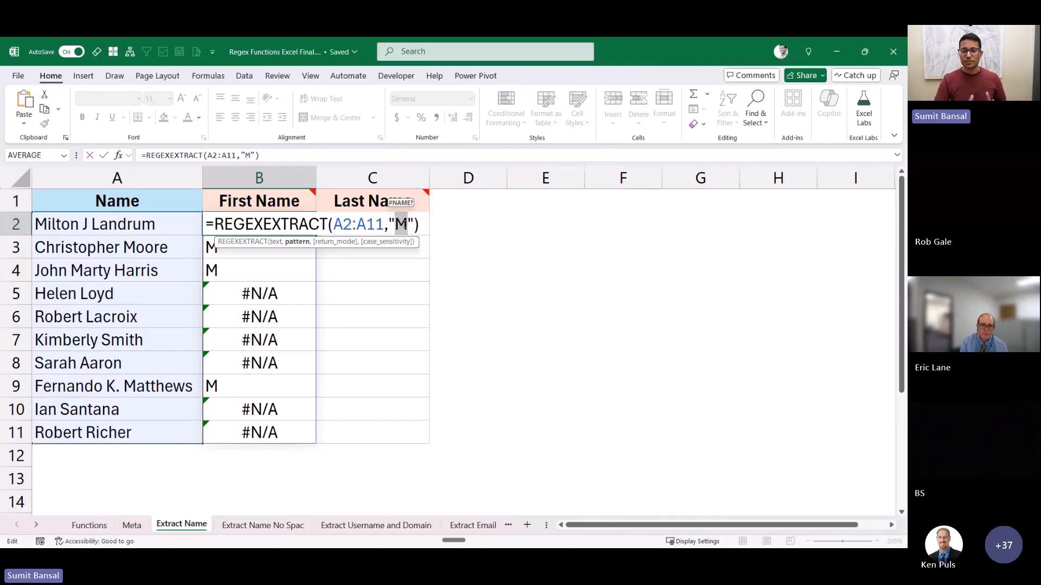
key(BackSpace)
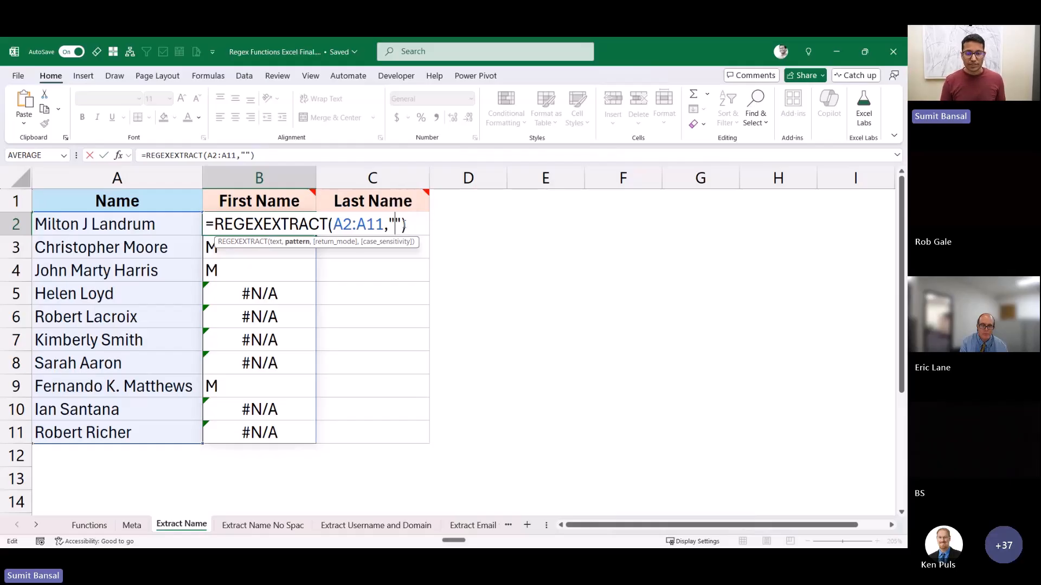
text(\w)
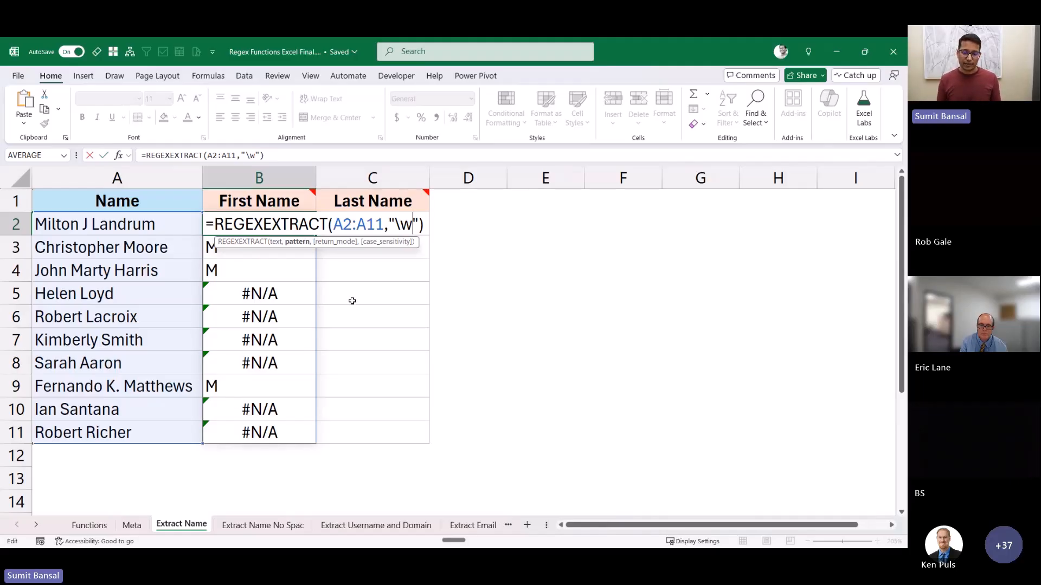
key(ctrl+Return)
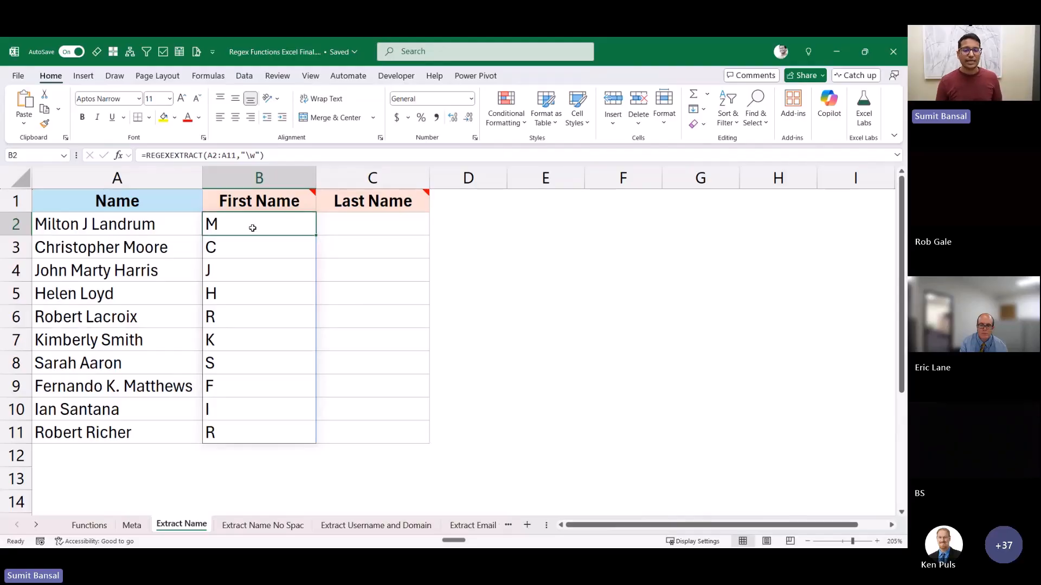
click(248, 244)
click(248, 267)
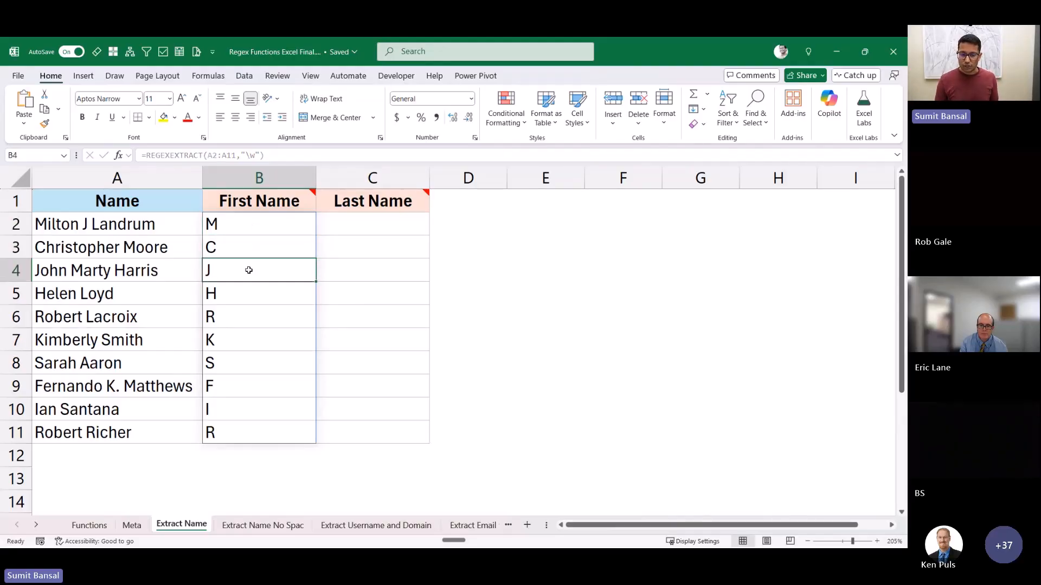
click(247, 225)
key(F2)
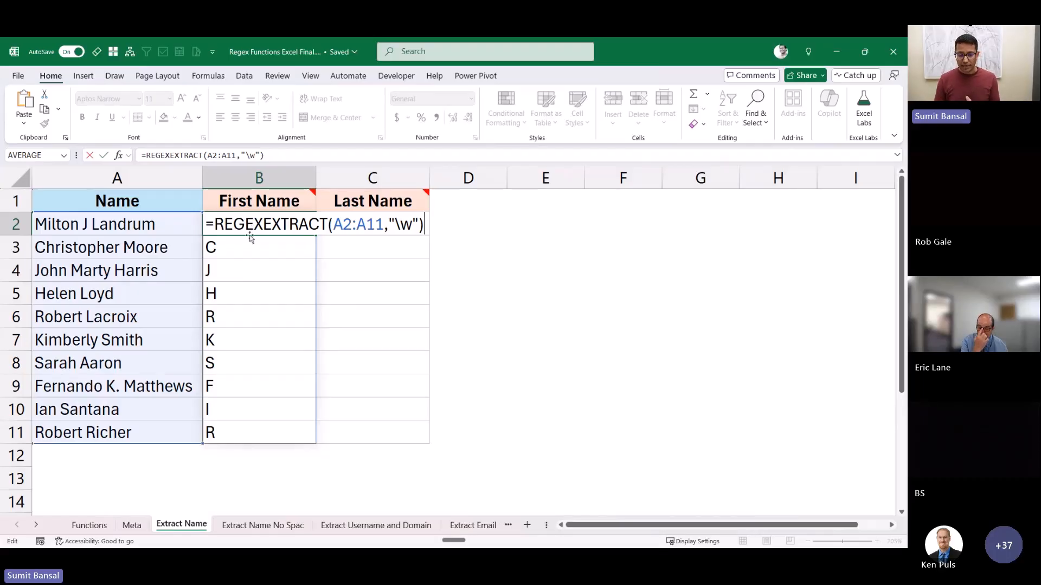
click(413, 225)
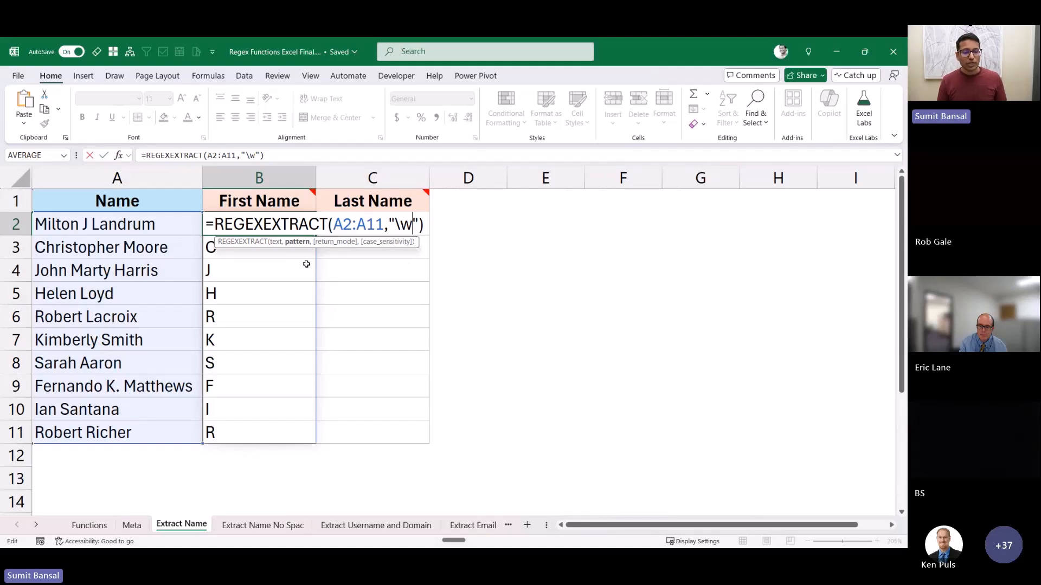
key(Escape)
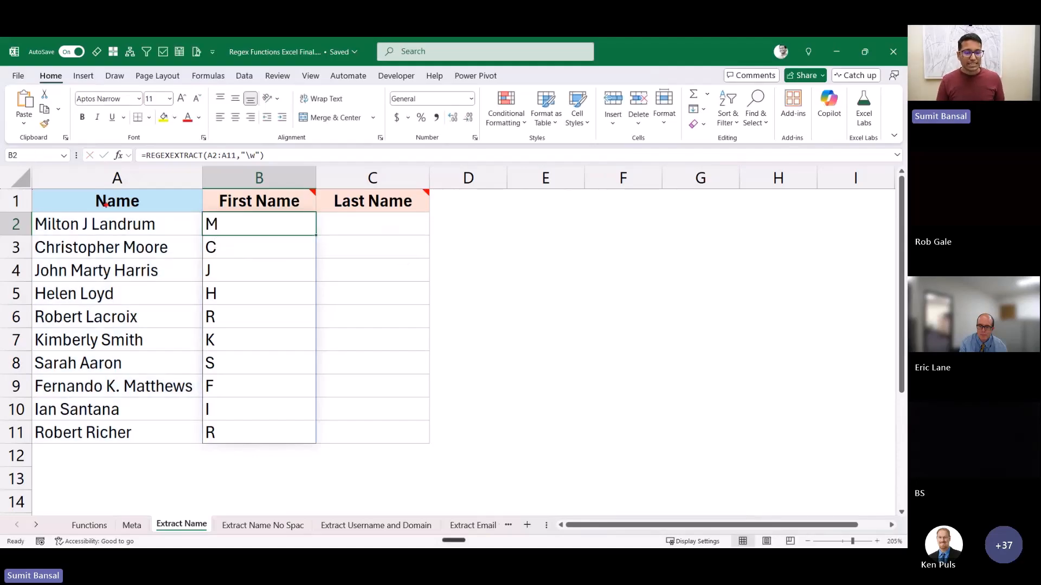
mouse_move(30, 211)
mouse_down()
mouse_move(61, 235)
mouse_move(84, 235)
mouse_up()
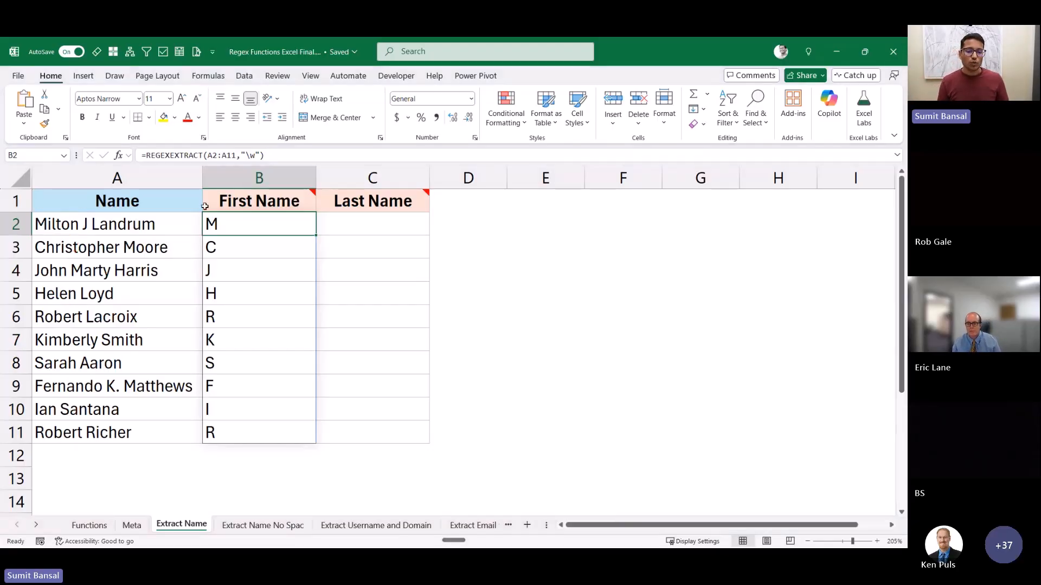
Step: Extend the B2 pattern to one or more word characters so the formula reads =REGEXEXTRACT(A2:A11,"\w+")
key(F2)
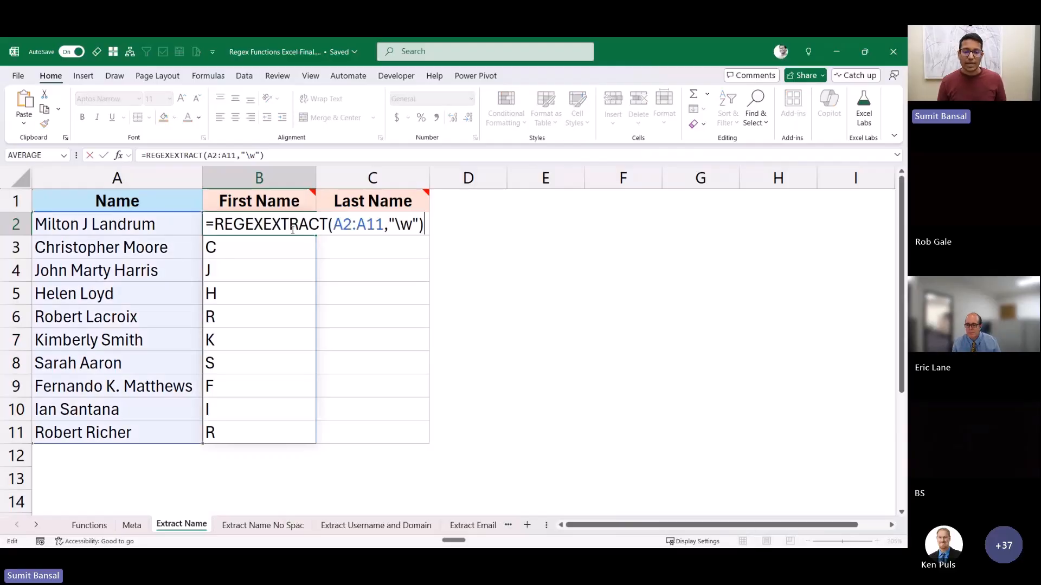
click(412, 222)
text(+)
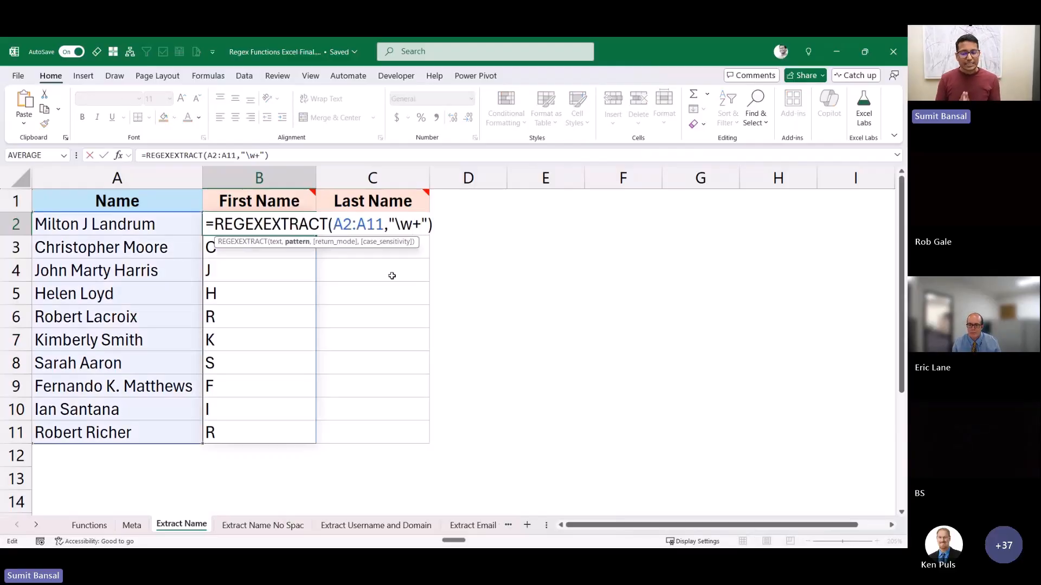
double_click(415, 225)
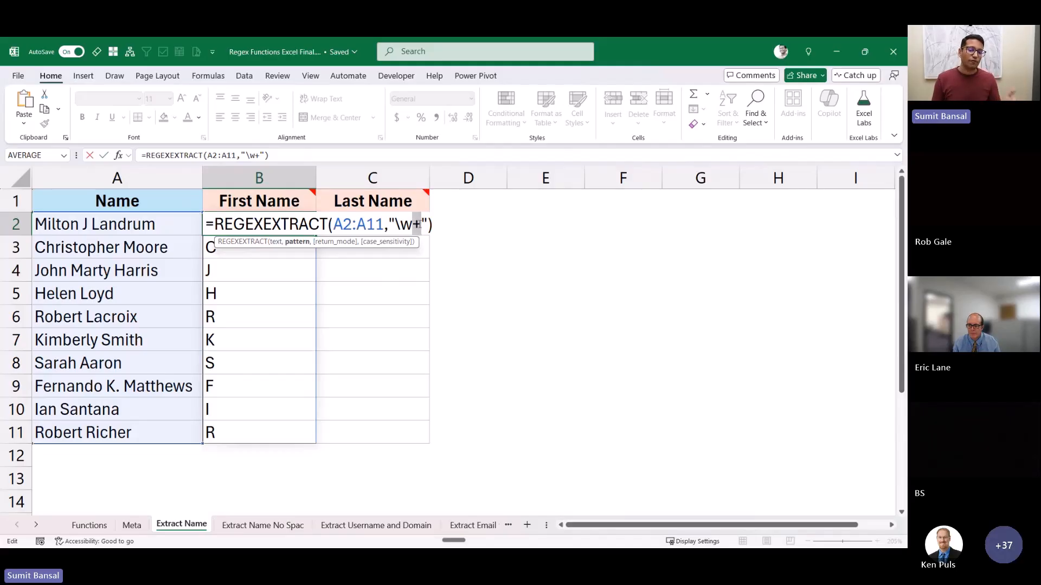
drag(412, 224, 396, 224)
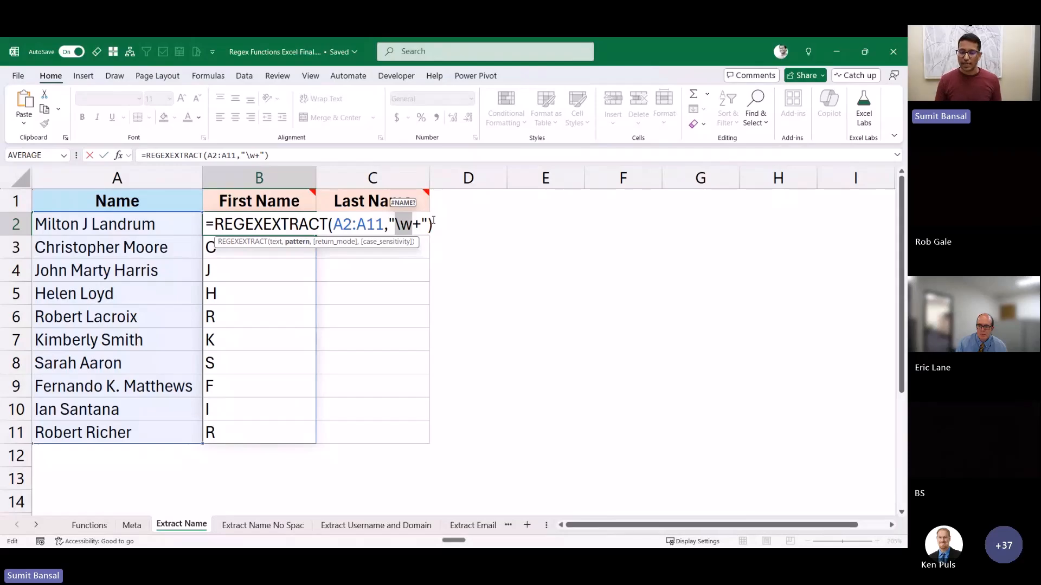
key(Return)
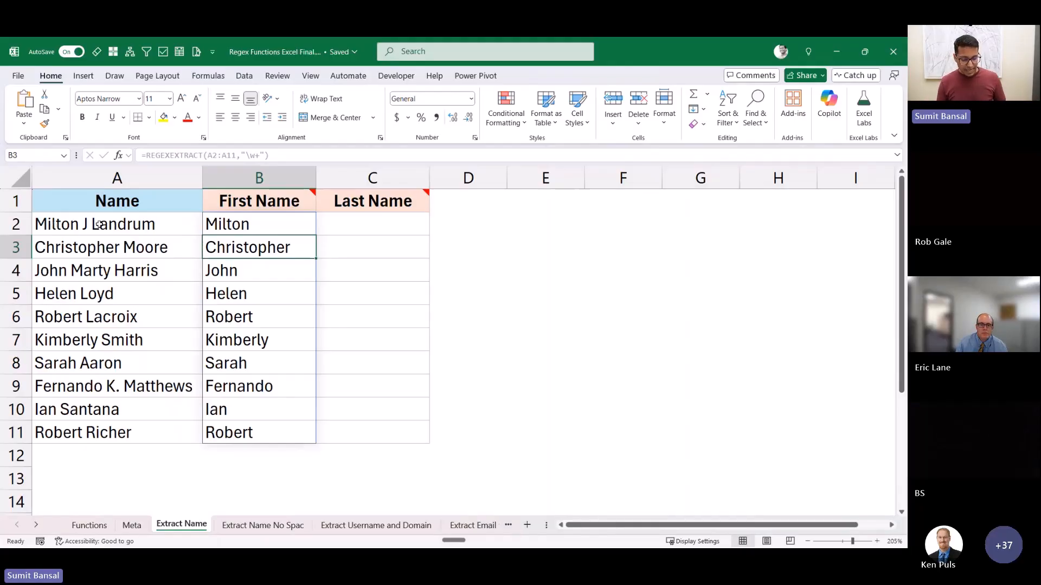
drag(33, 213, 86, 234)
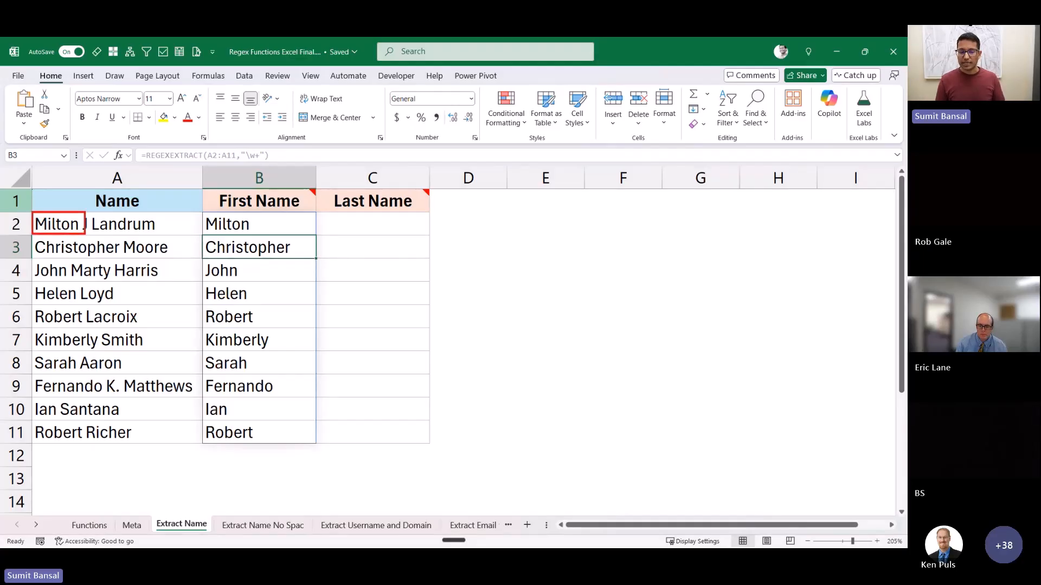
key(Escape)
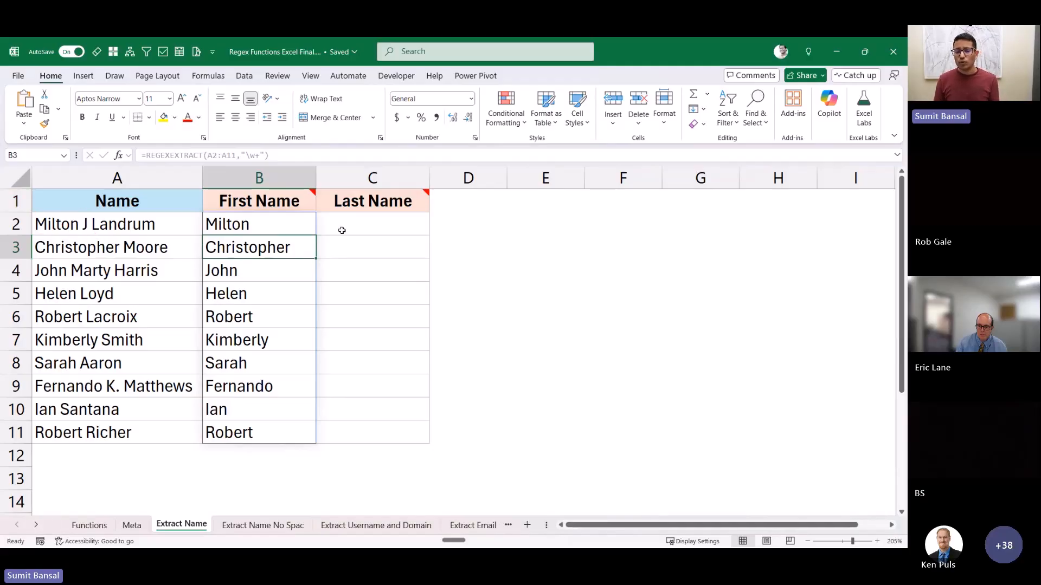
Step: Copy the REGEXEXTRACT formula text from B2 and paste it unchanged into C2 under Last Name
click(325, 228)
click(280, 229)
key(F2)
drag(439, 225, 206, 225)
key(ctrl+c)
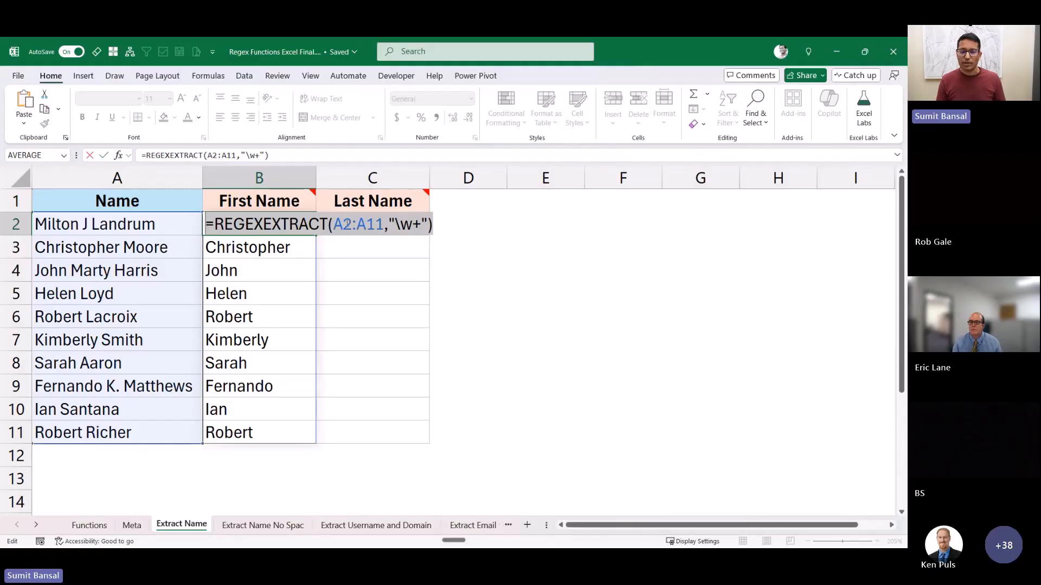
key(Escape)
double_click(373, 232)
key(ctrl+v)
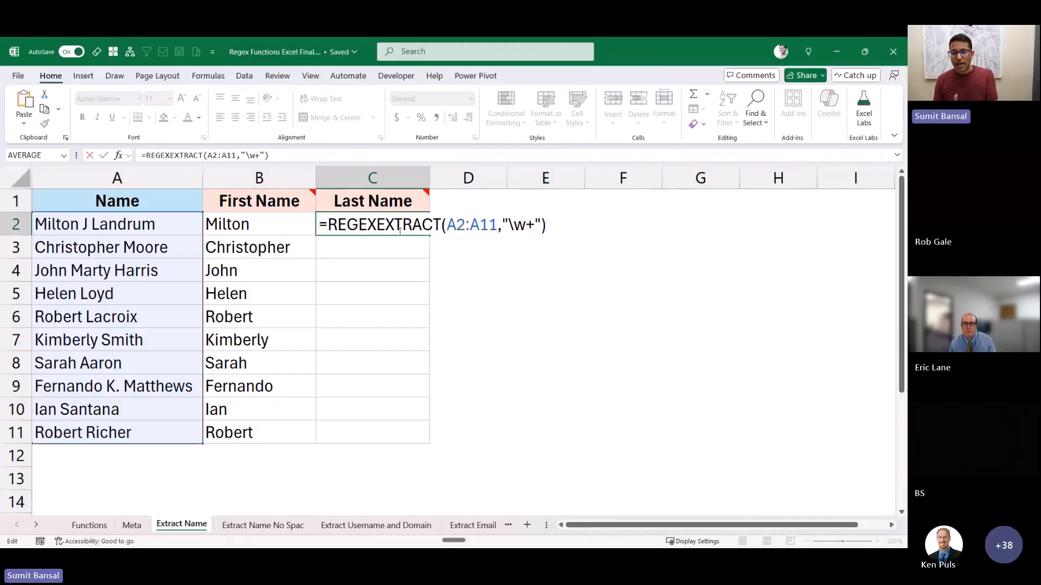
Step: Add the end-of-text anchor to the C2 pattern and commit the formula as =REGEXEXTRACT(A2:A11,"\w+$")
click(534, 226)
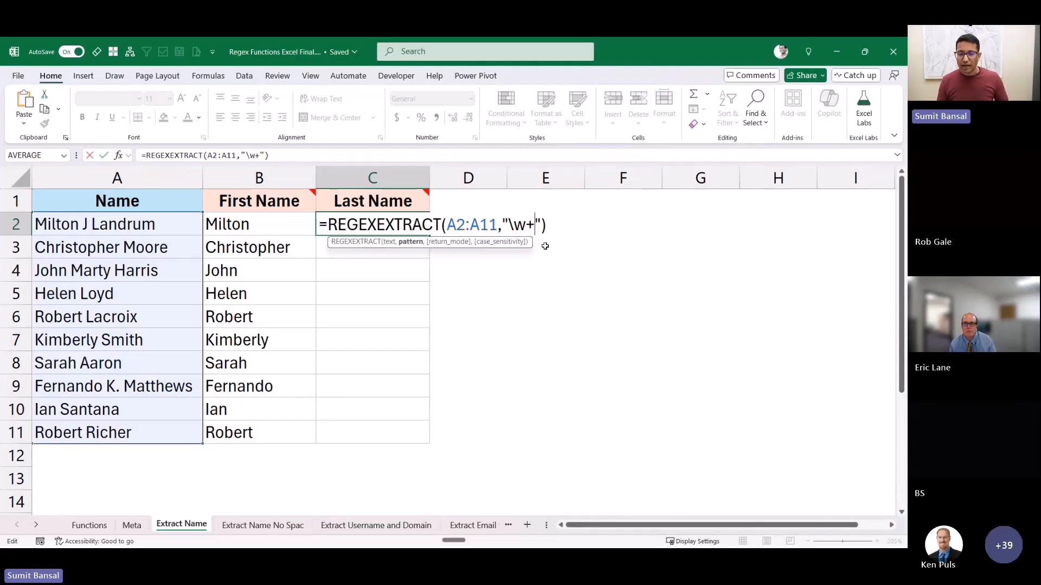
text($)
key(shift+Left)
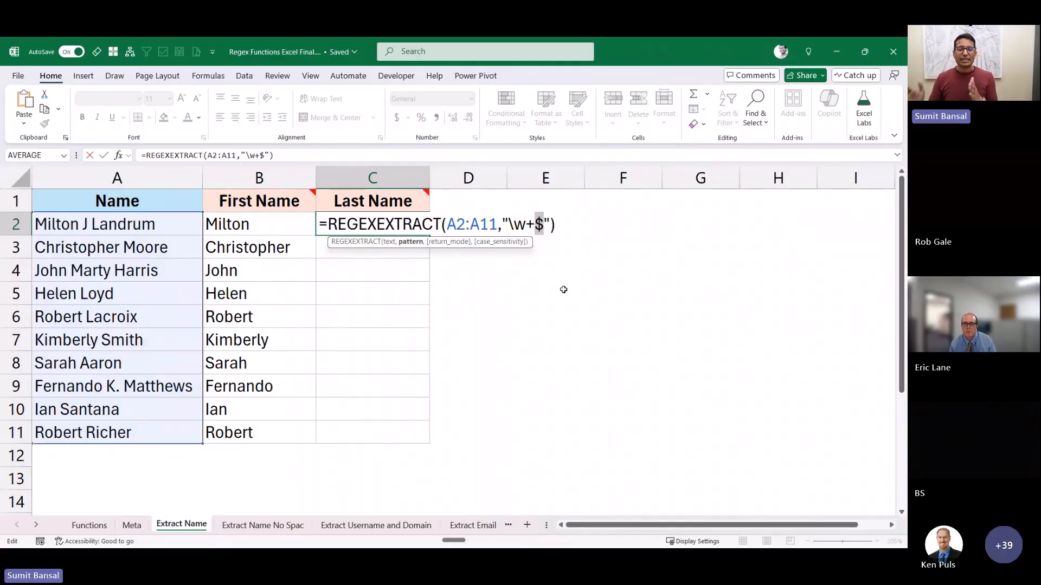
drag(508, 225, 534, 226)
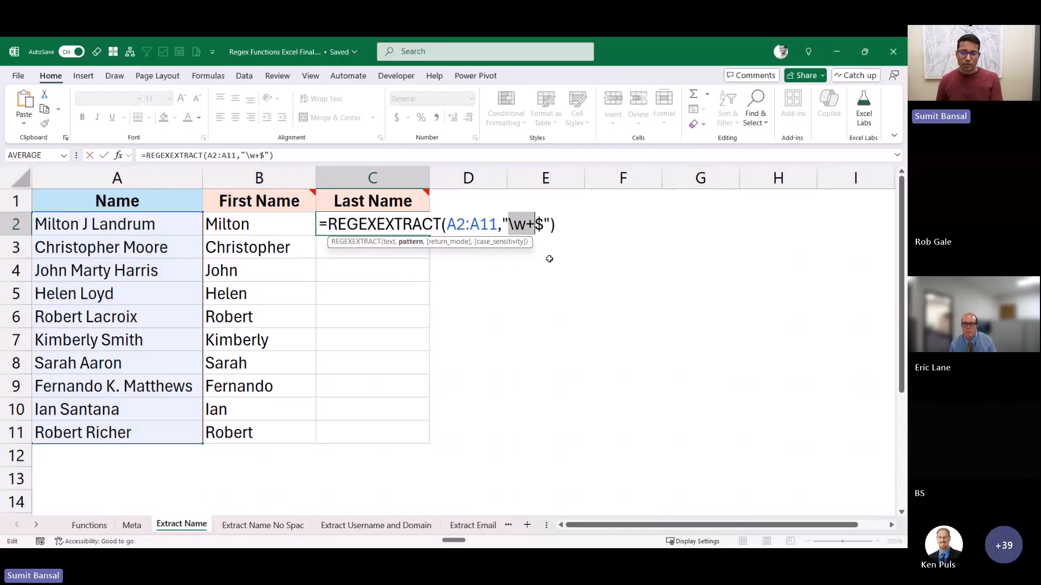
key(Return)
key(Up)
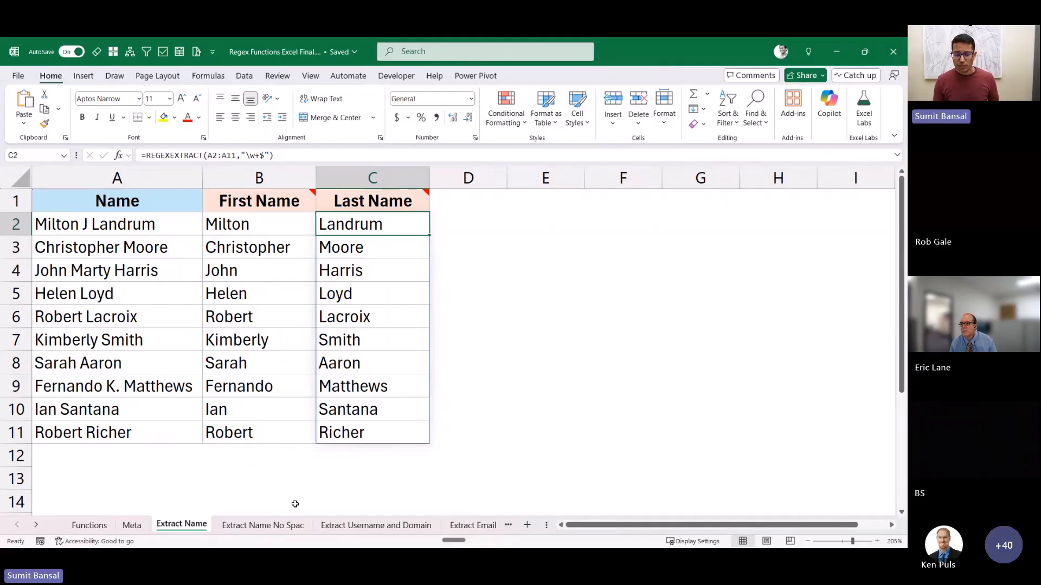
Step: Open the Extract Name No Spac sheet and examine the inconsistent spacing of the names in column A
click(287, 525)
click(245, 227)
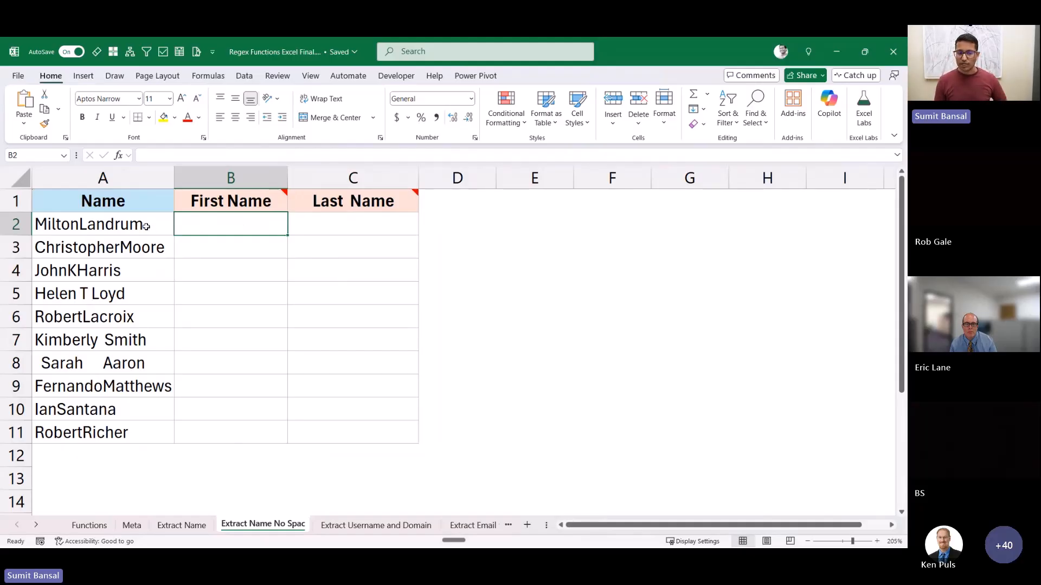
click(59, 224)
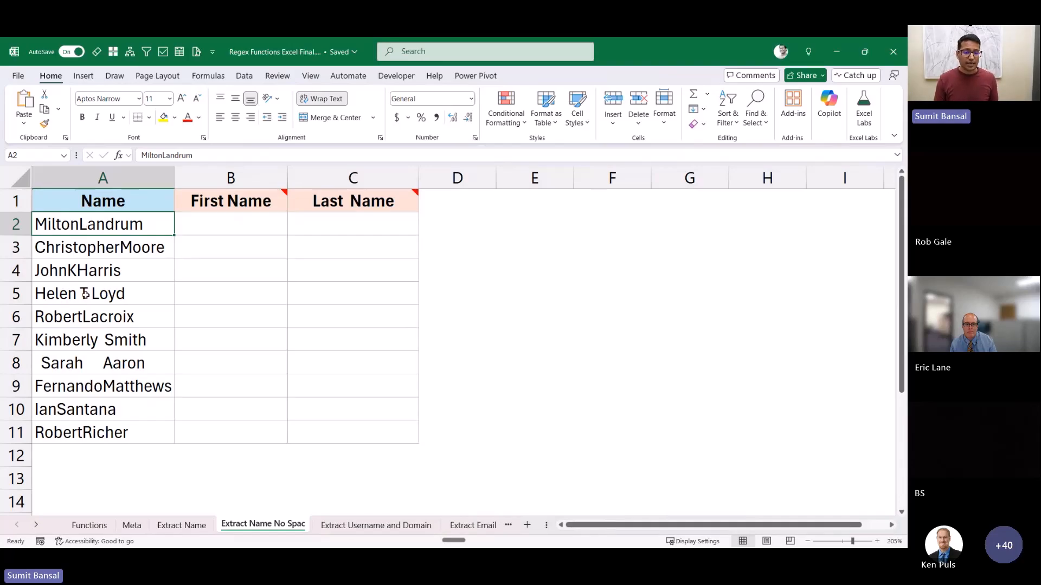
double_click(91, 357)
double_click(92, 360)
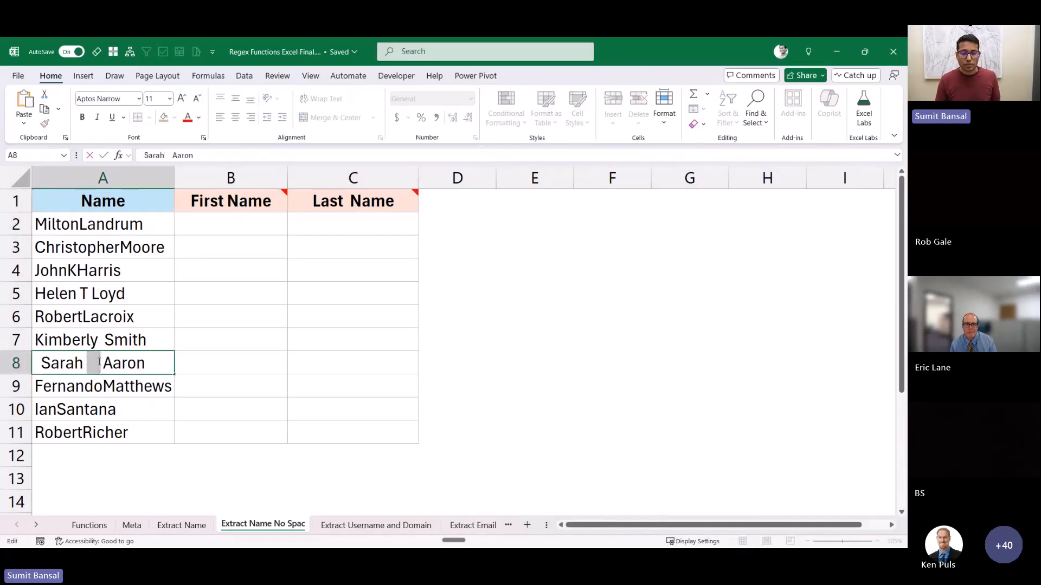
key(Escape)
click(91, 294)
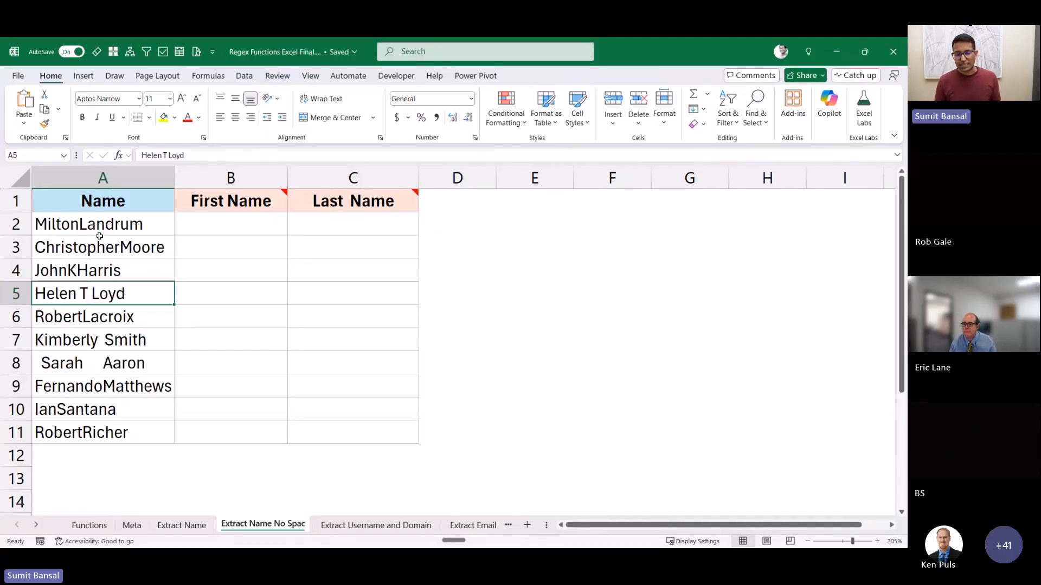
click(200, 227)
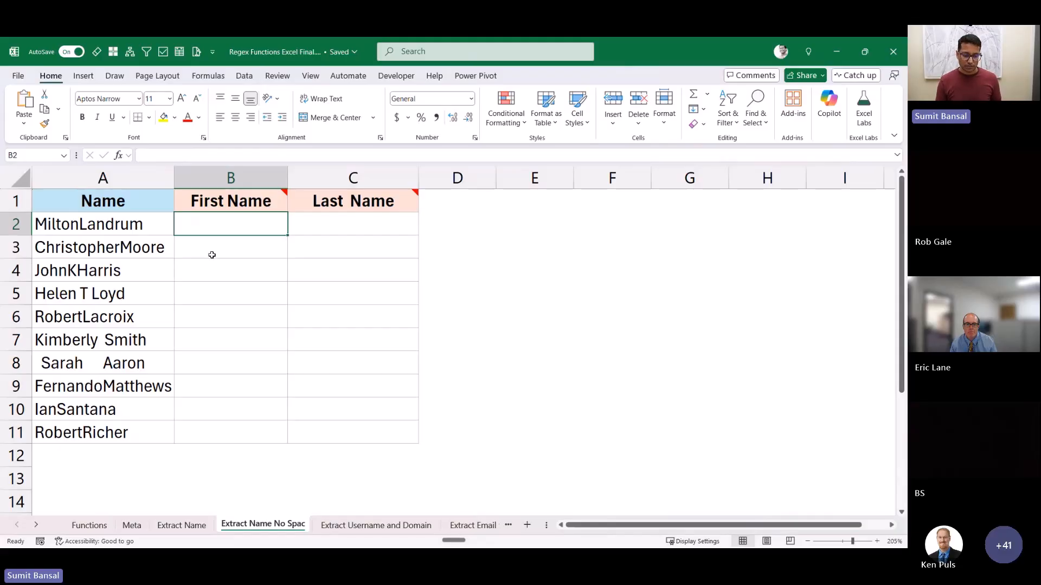
text(=reg)
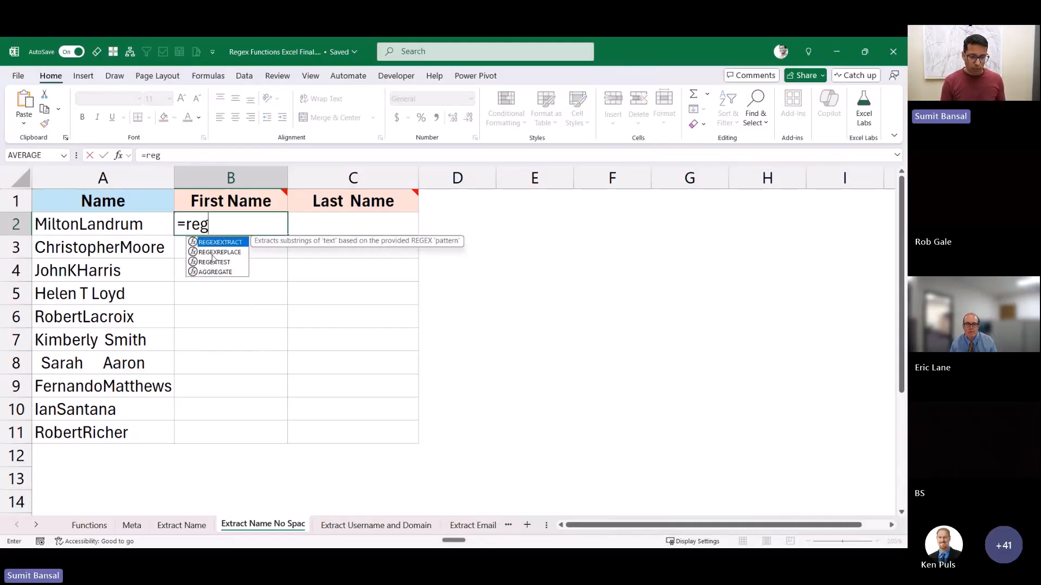
key(Tab)
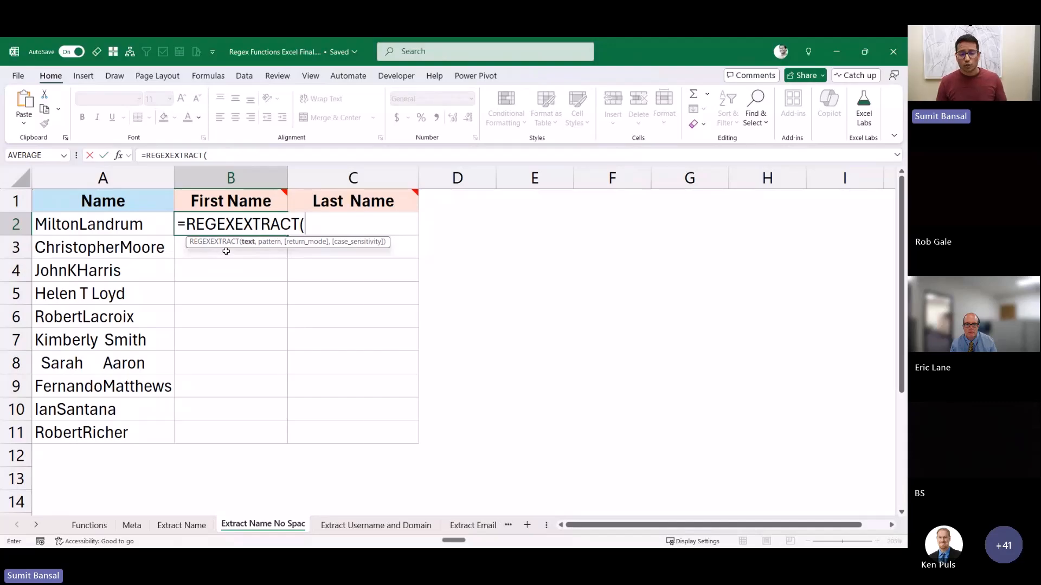
key(Escape)
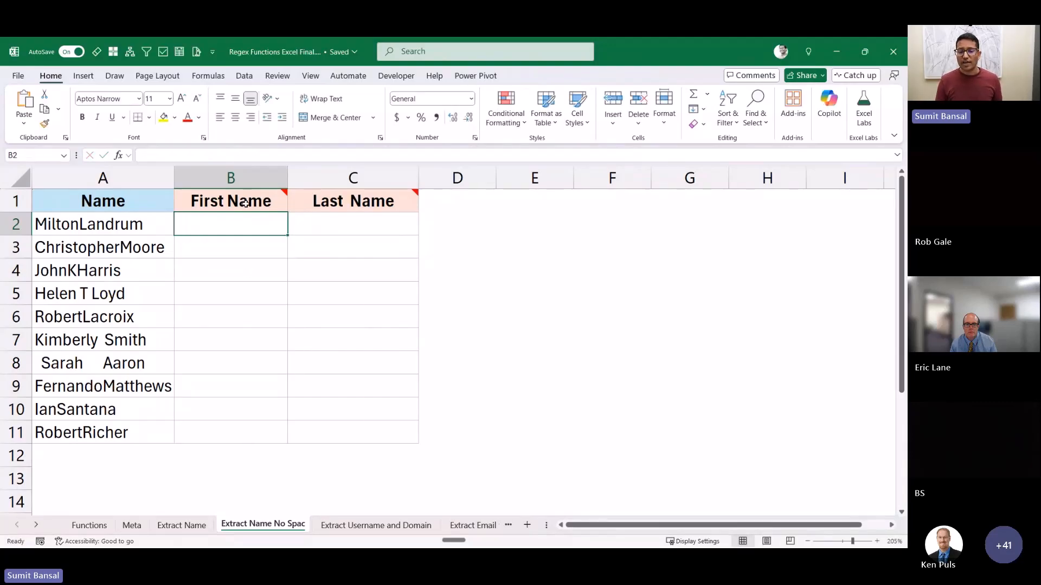
click(253, 201)
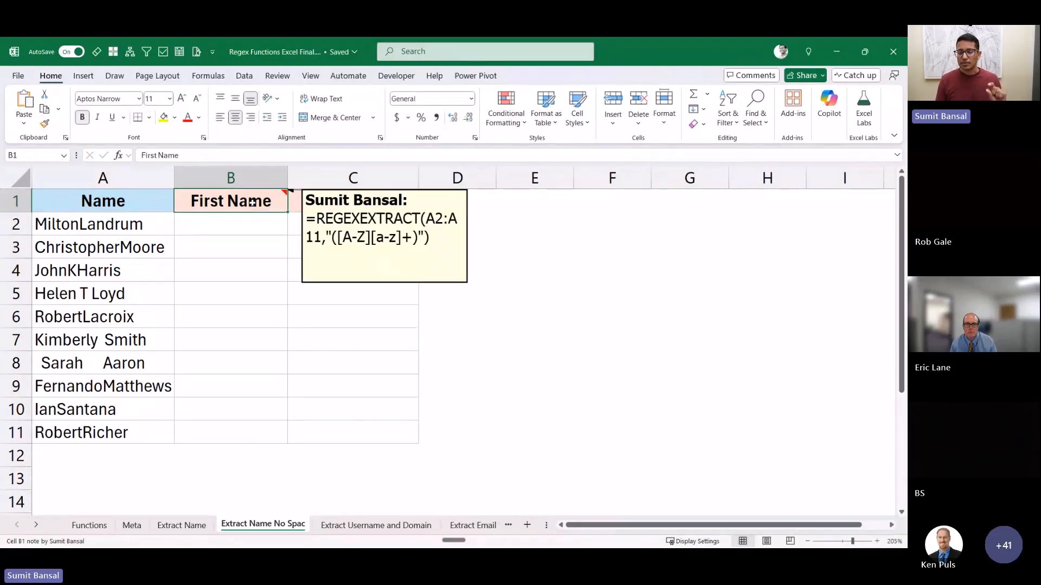
Step: Start a REGEXEXTRACT formula in B2 over A2:A11 with an empty quoted pattern
click(245, 226)
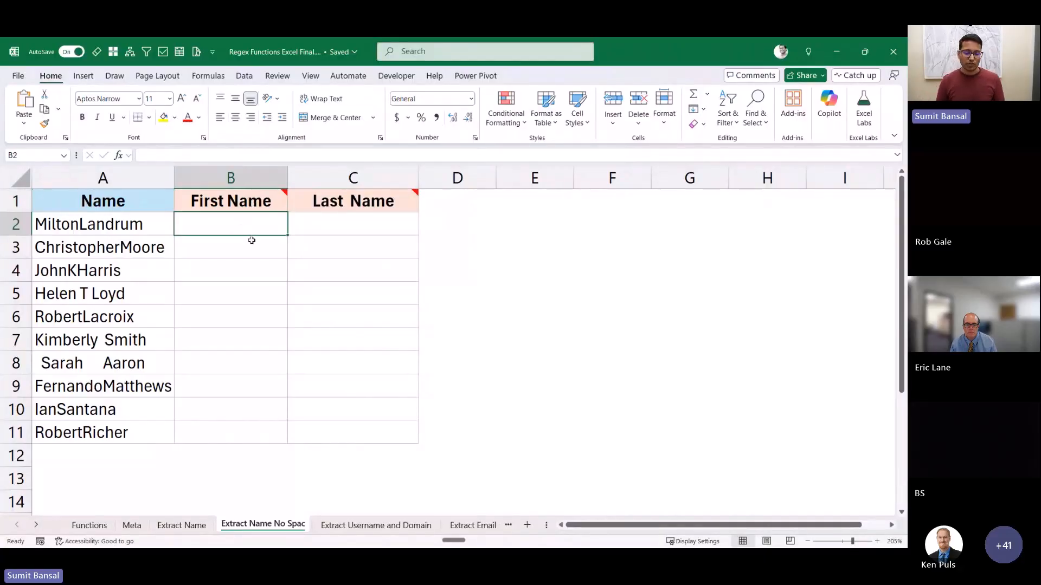
text(=REGEXEXTRACT()
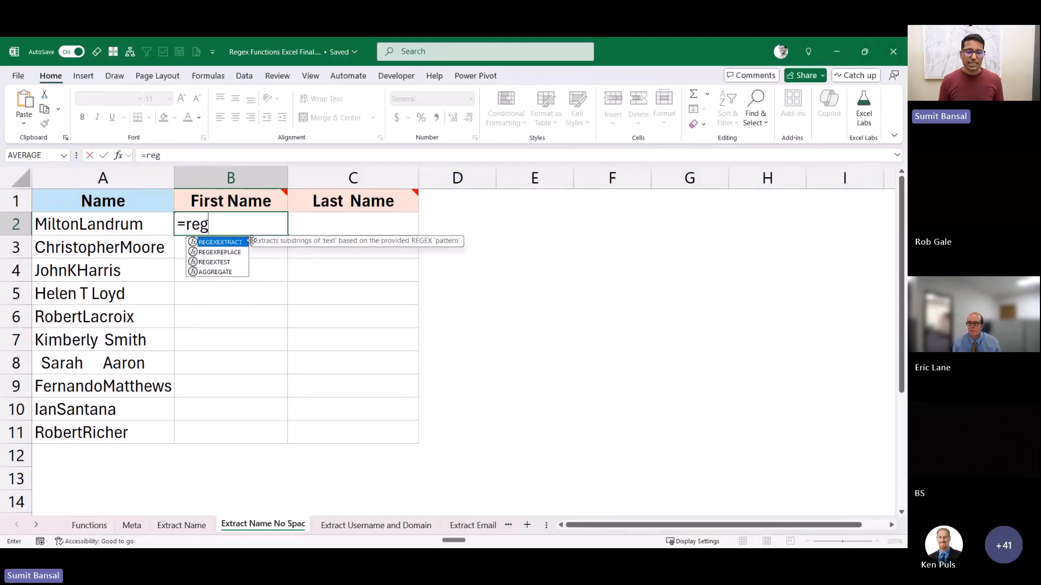
drag(103, 224, 125, 417)
text(,)
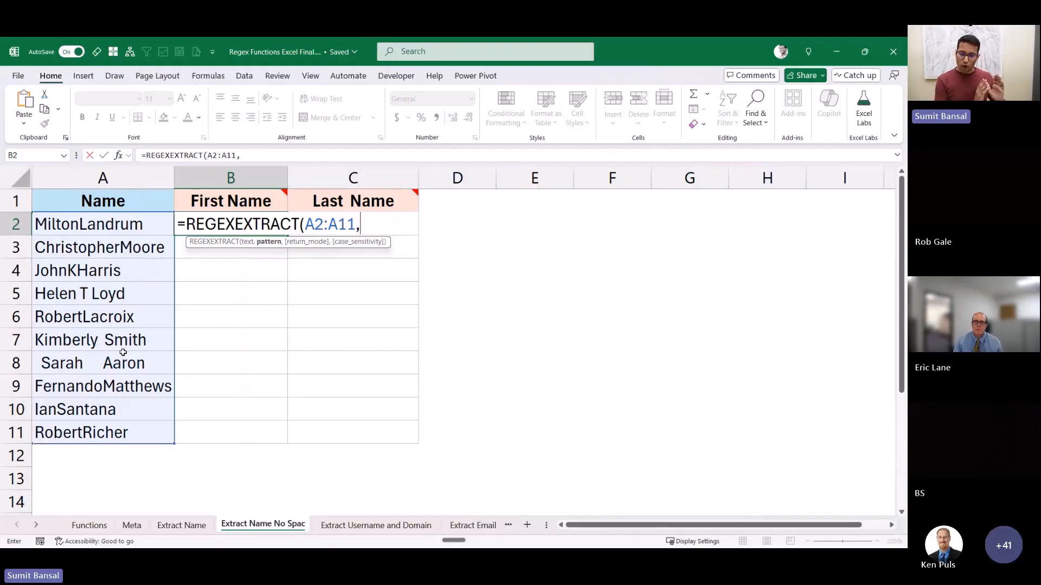
text("")
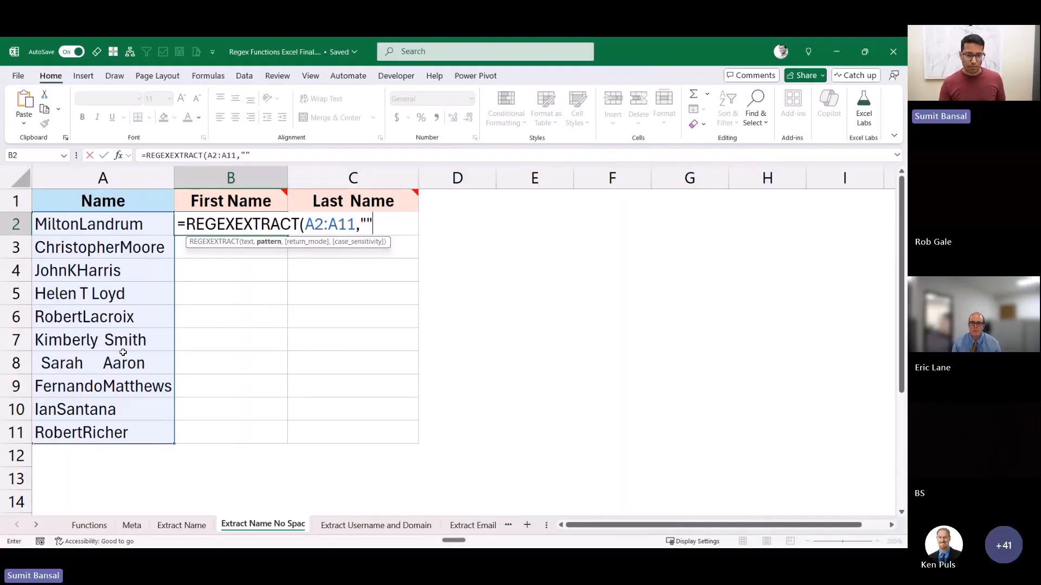
Step: Fill in the uppercase-letter class as the B2 pattern and commit =REGEXEXTRACT(A2:A11,"[A-Z]")
key(F2)
key(Left)
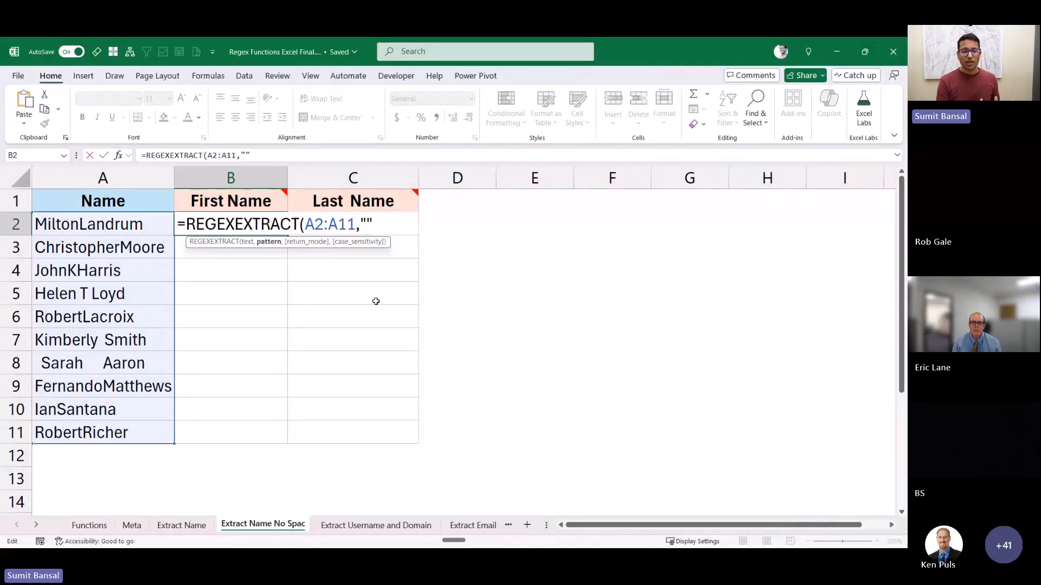
text([])
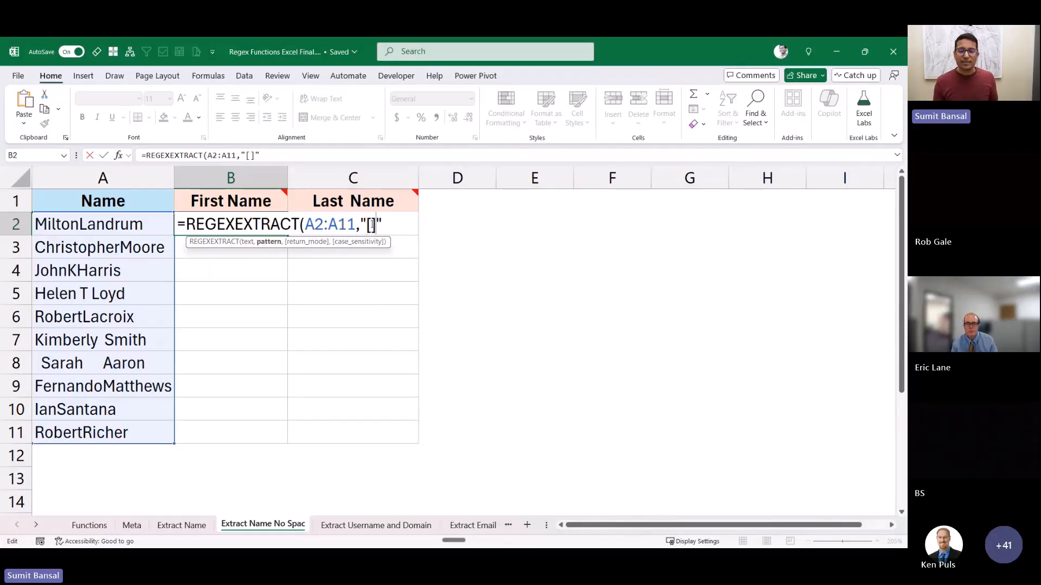
key(Left)
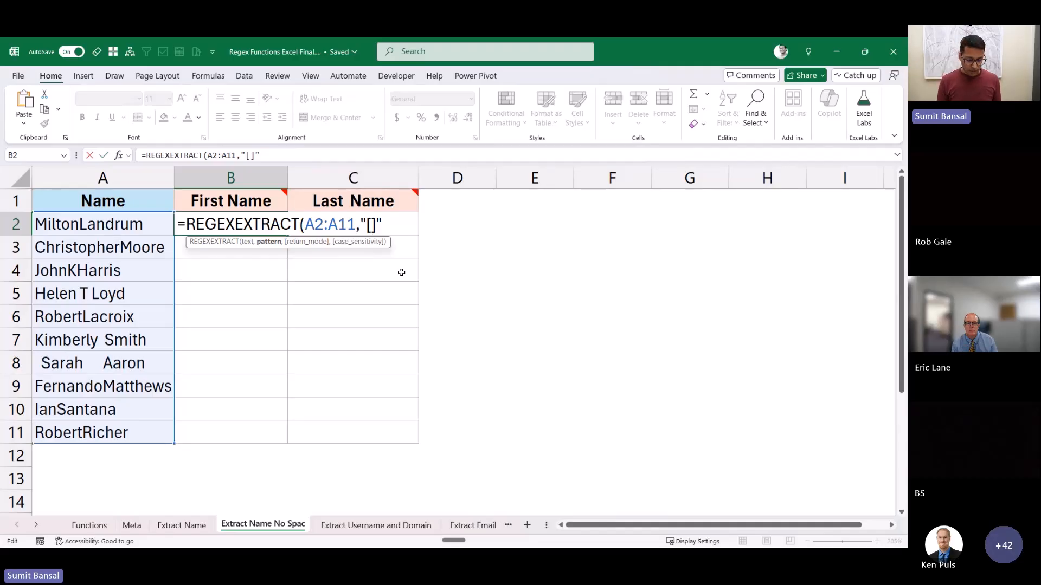
text(A-Z)
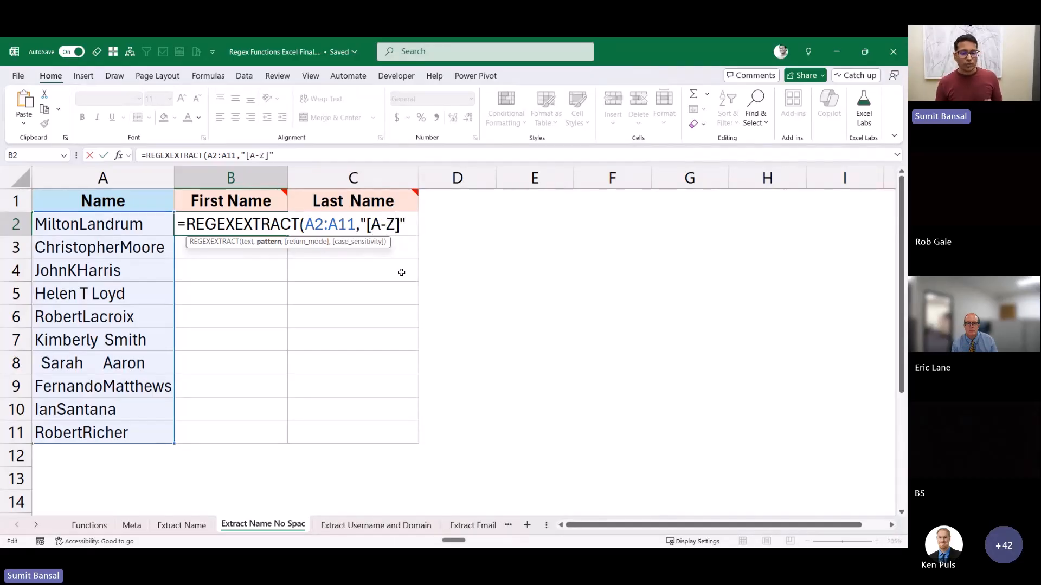
drag(368, 224, 399, 225)
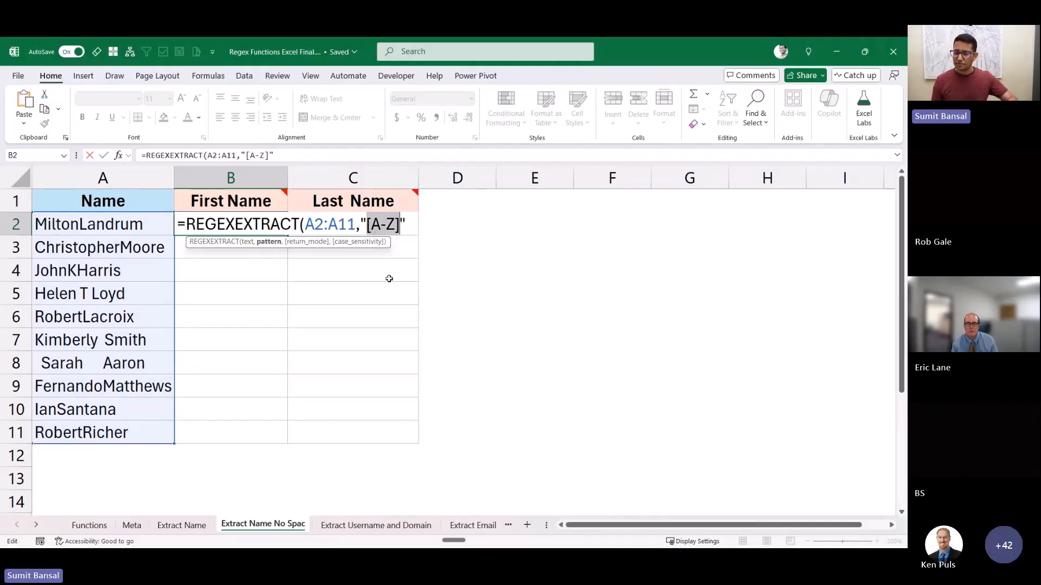
key(ctrl+Return)
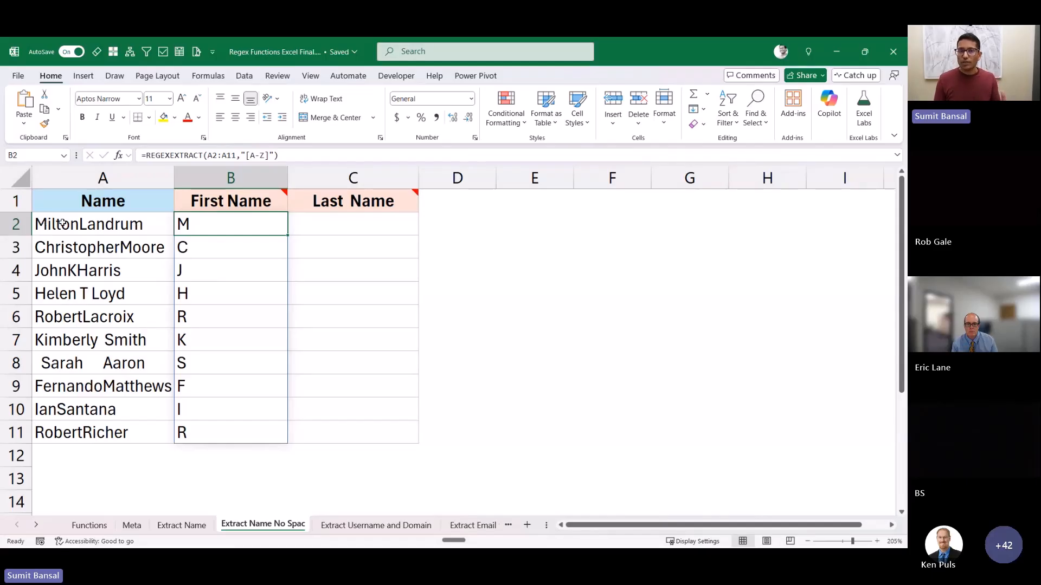
Step: Add a lowercase-letter class to the B2 pattern and commit =REGEXEXTRACT(A2:A11,"[A-Z][a-z]")
key(F2)
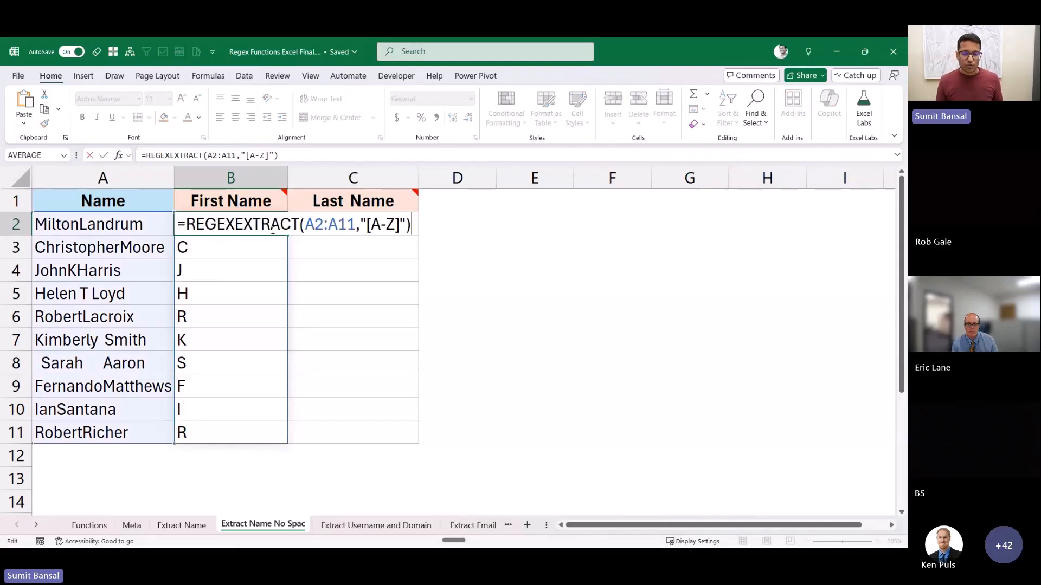
key(Left)
key(Left)
text([])
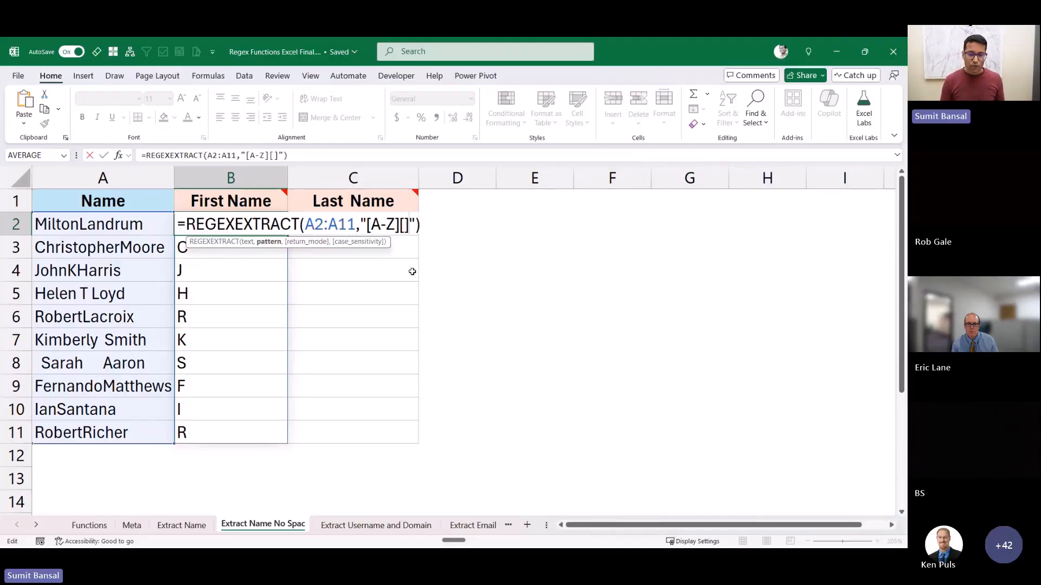
key(Left)
text(a-z)
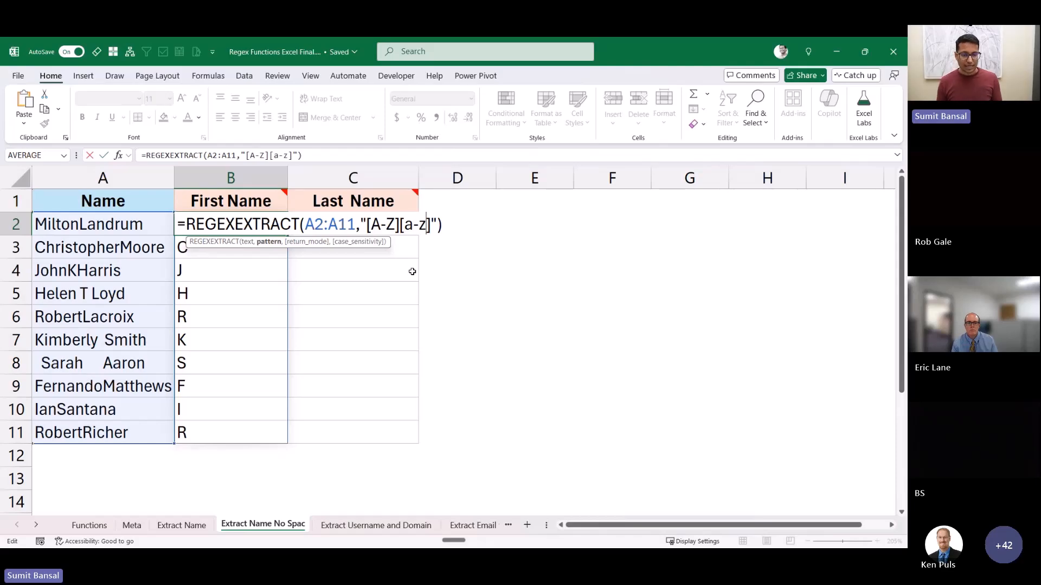
key(Return)
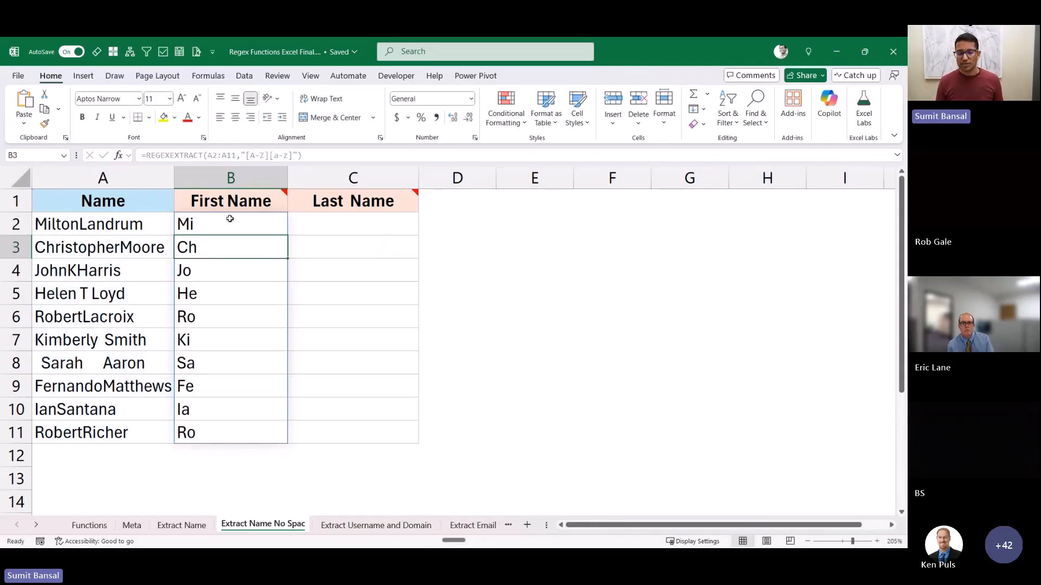
Step: Add a + quantifier after the lowercase class in B2 and commit =REGEXEXTRACT(A2:A11,"[A-Z][a-z]+")
key(F2)
key(Escape)
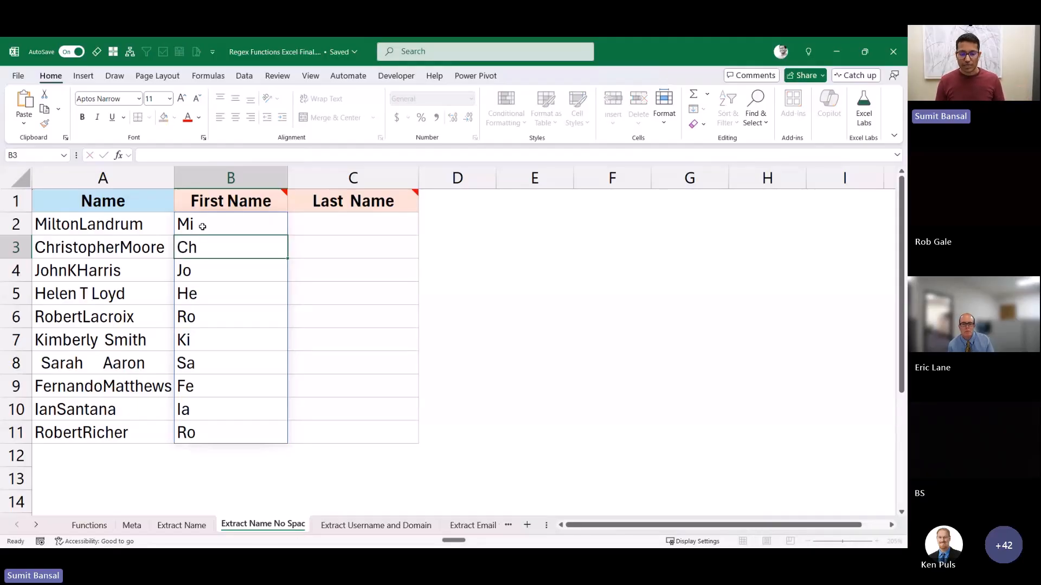
double_click(202, 226)
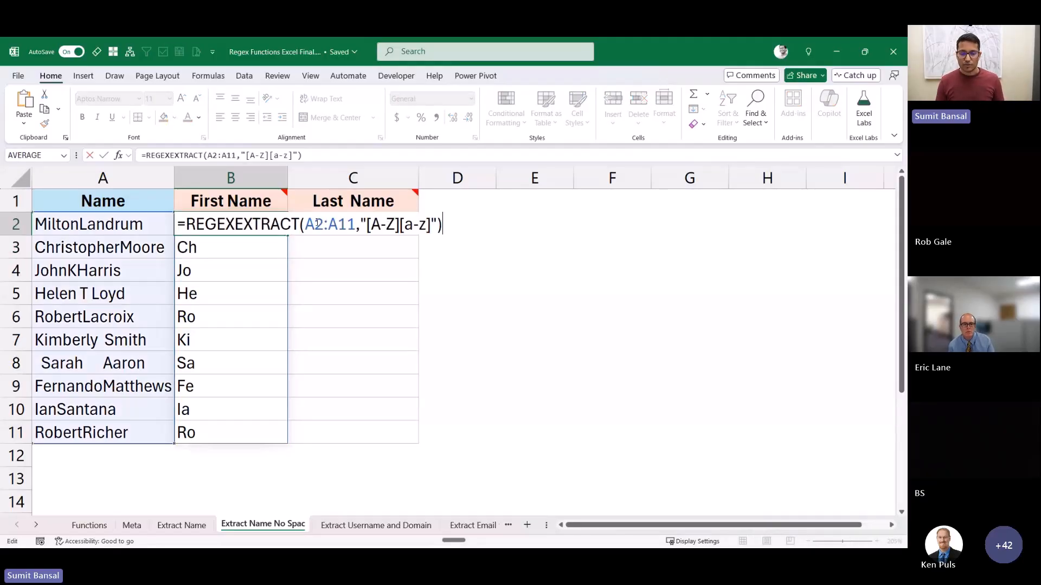
click(432, 224)
text(+)
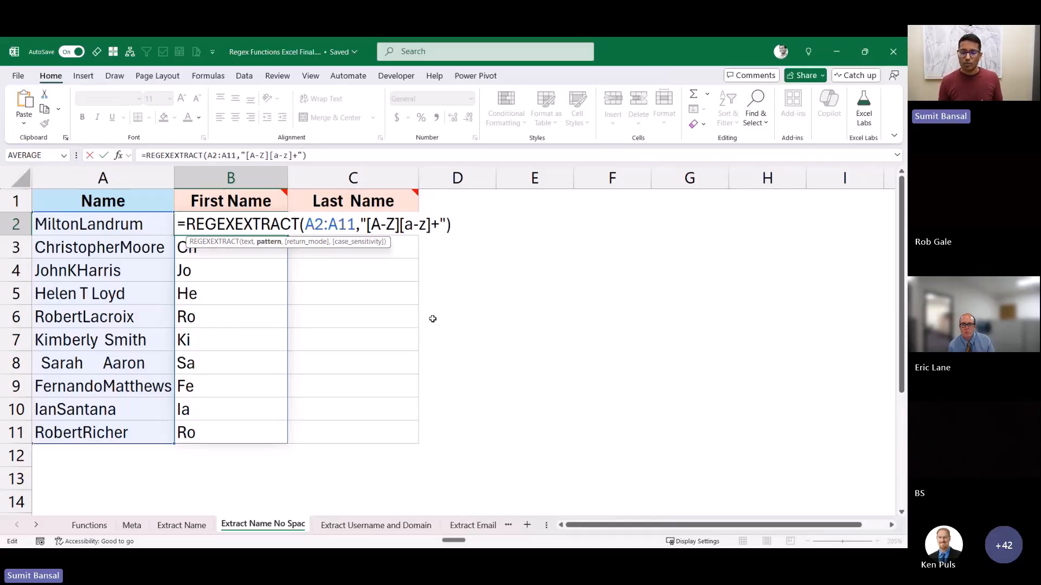
drag(432, 225, 399, 225)
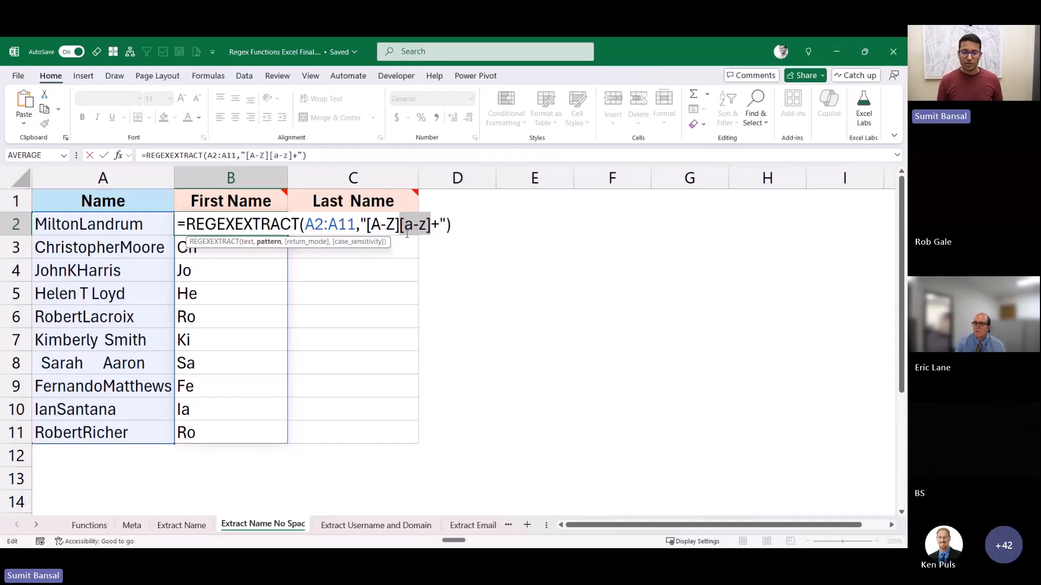
key(ctrl+Return)
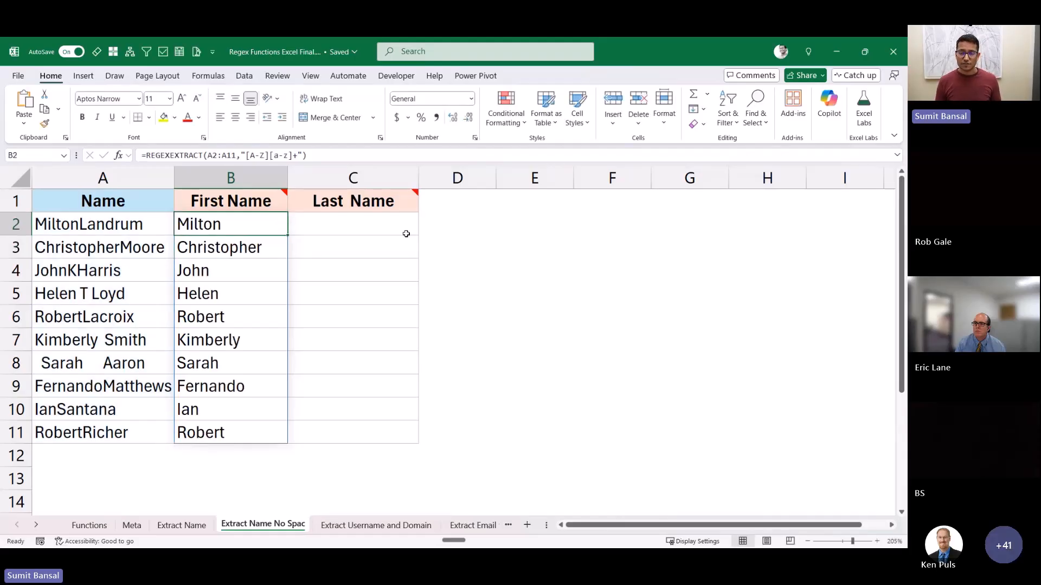
Step: Copy the B2 formula text into C2 under Last Name, keeping the A2:A11 reference
key(F2)
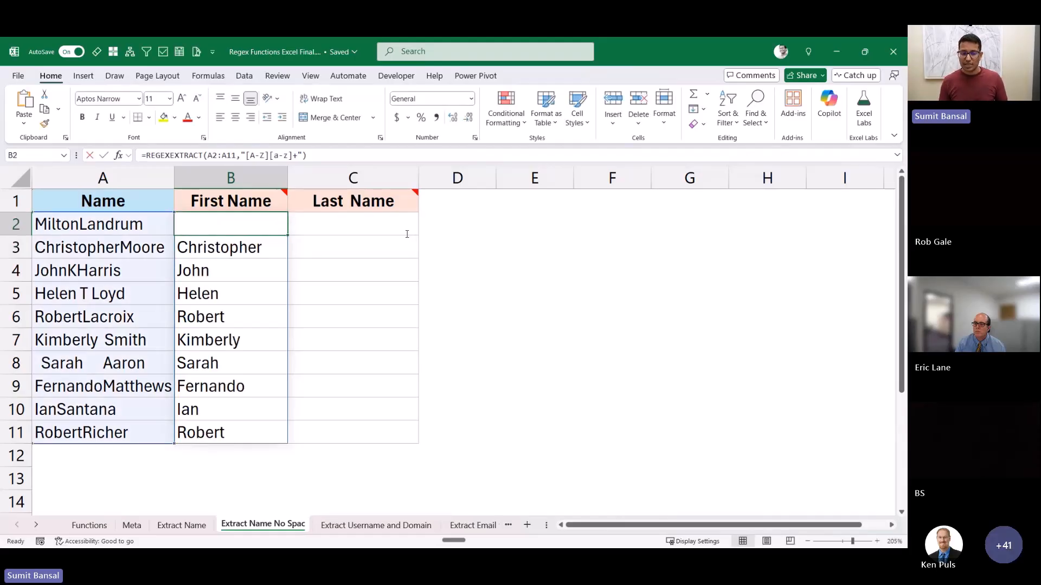
key(ctrl+c)
key(Tab)
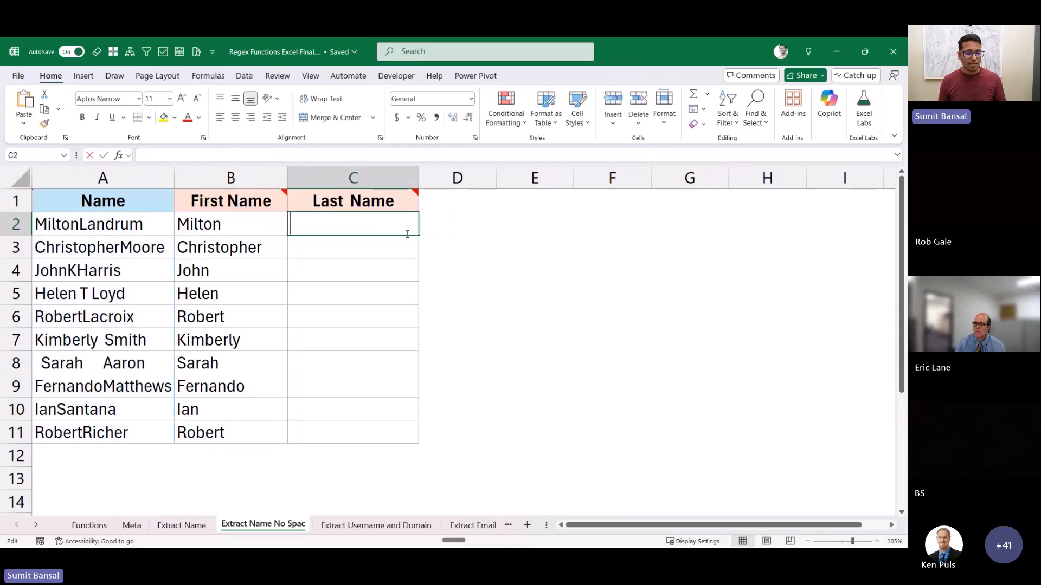
key(F2)
key(ctrl+v)
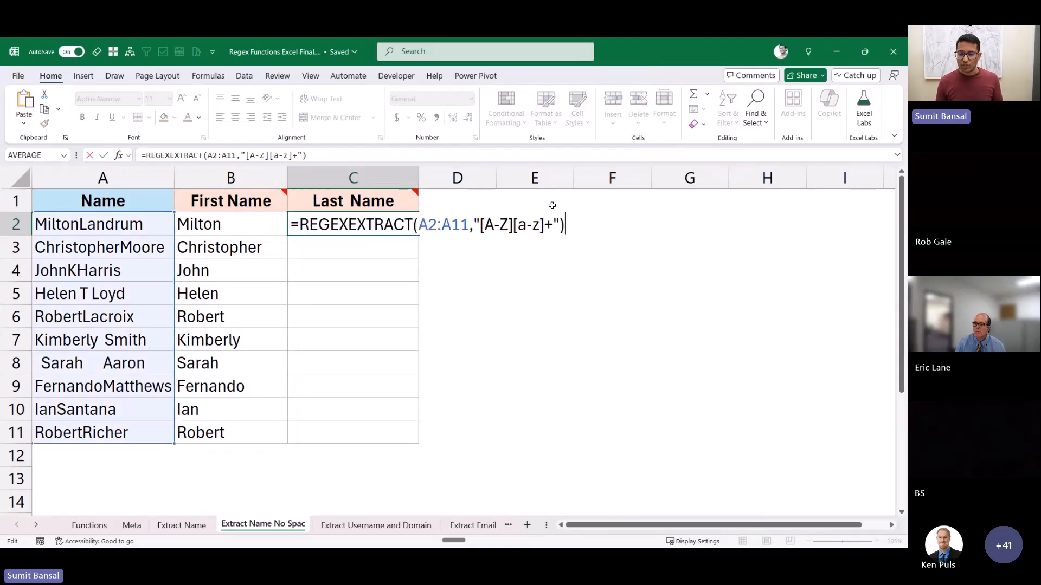
Step: Anchor the C2 pattern to the end of the text and commit =REGEXEXTRACT(A2:A11,"[A-Z][a-z]+$")
click(553, 223)
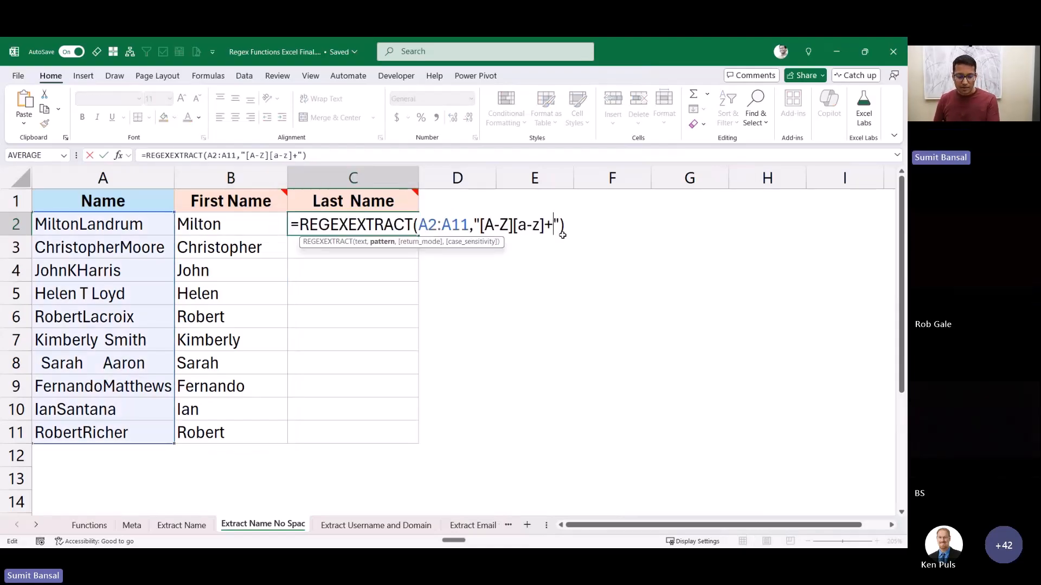
text($)
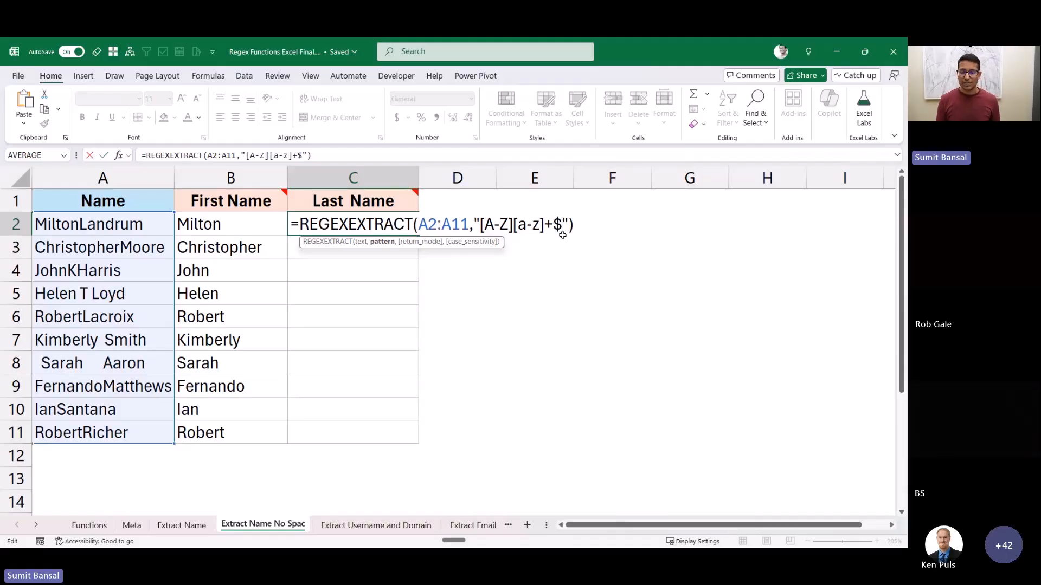
key(Return)
key(Up)
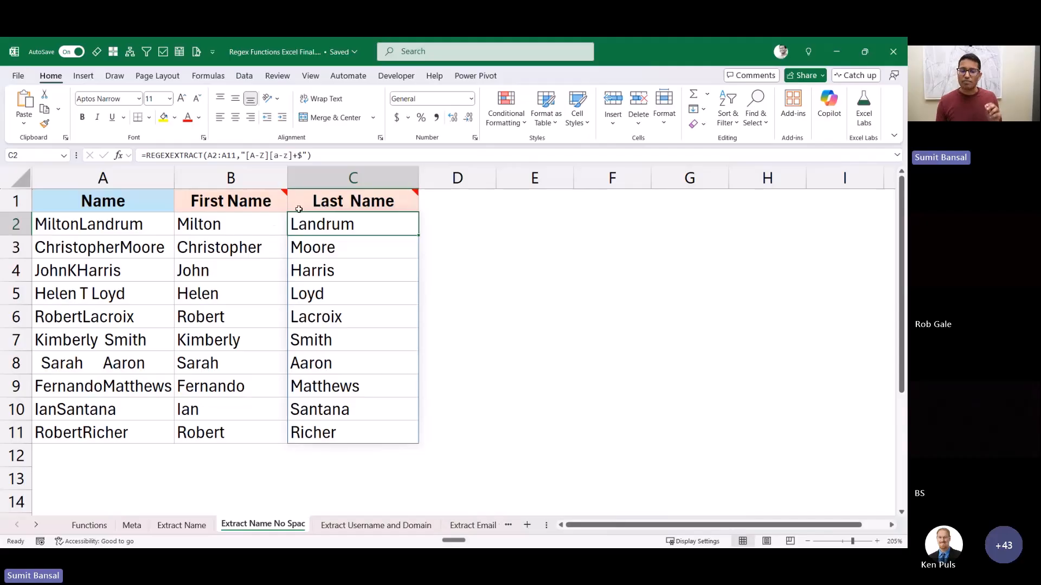
click(272, 222)
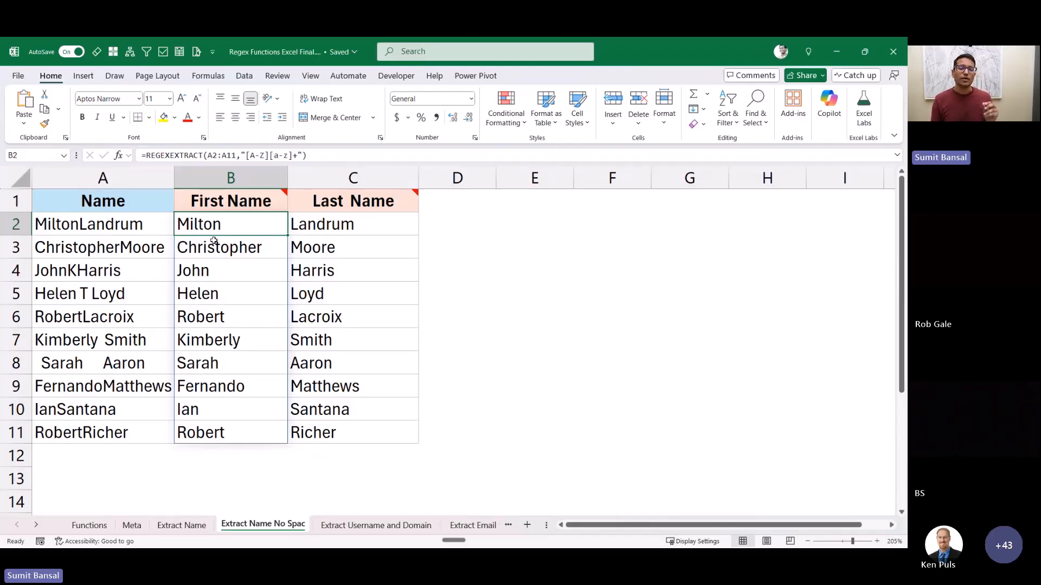
Step: Open the Extract Username and Domain sheet and start a REGEXEXTRACT formula in B2 over the emails in A2:A11
click(333, 524)
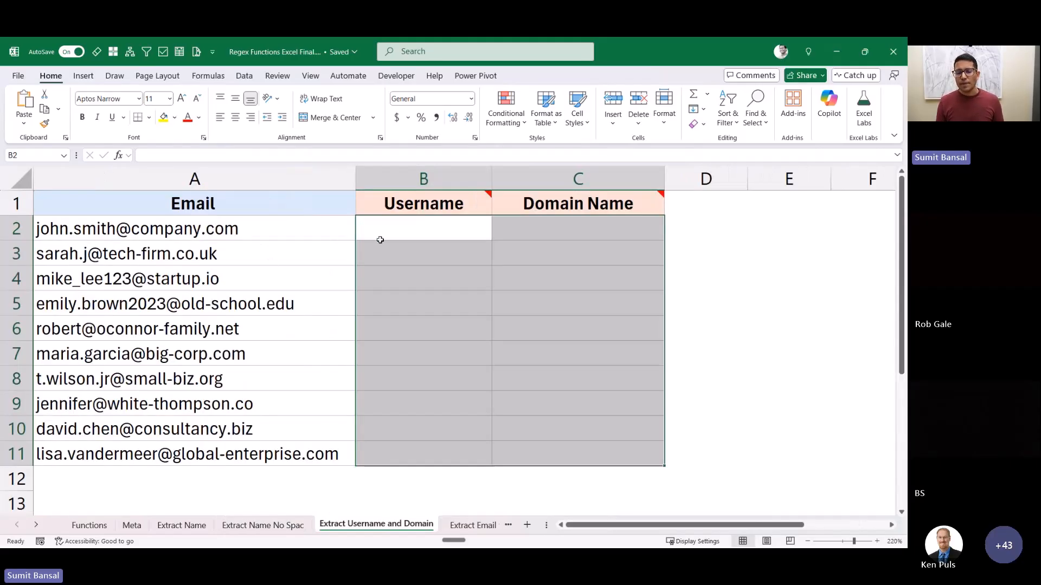
click(270, 234)
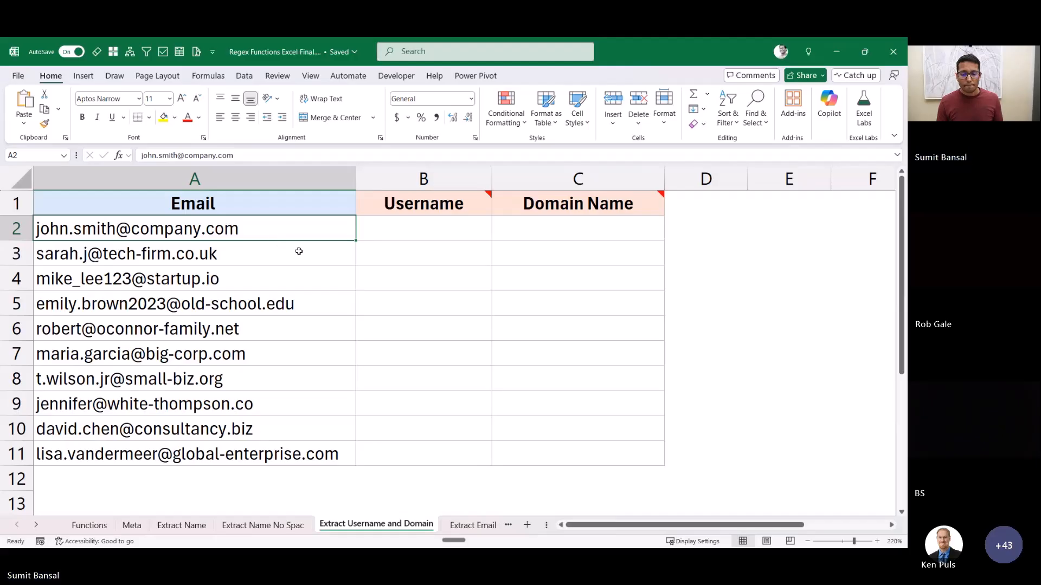
click(418, 226)
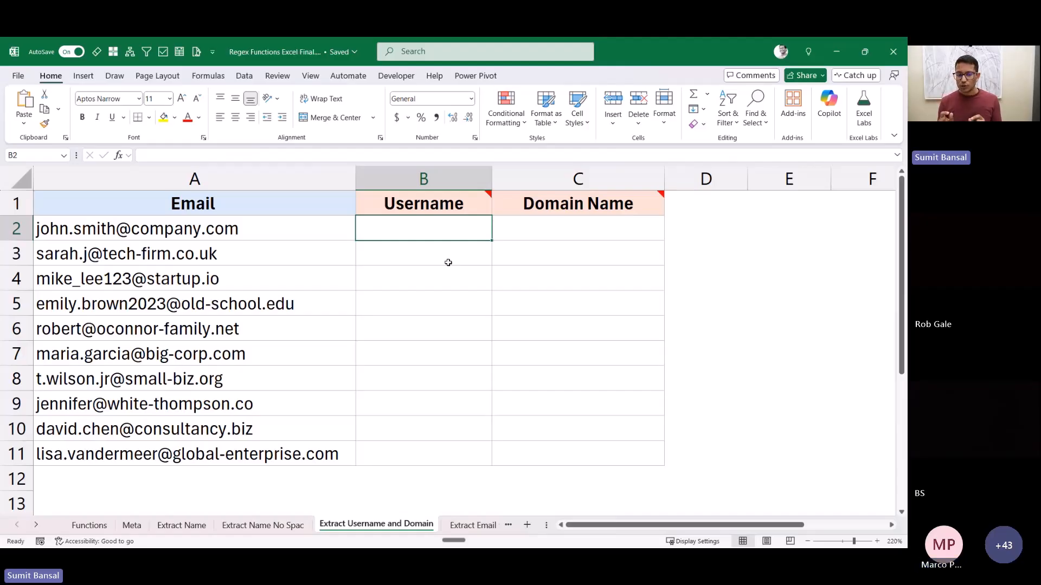
text(=REGEXEXTRACT()
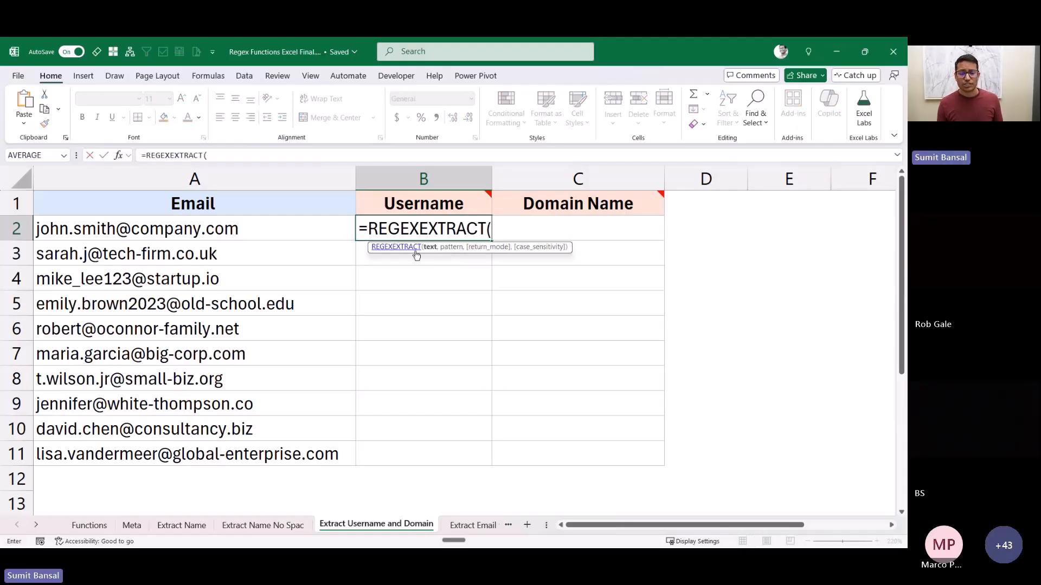
drag(318, 232, 309, 450)
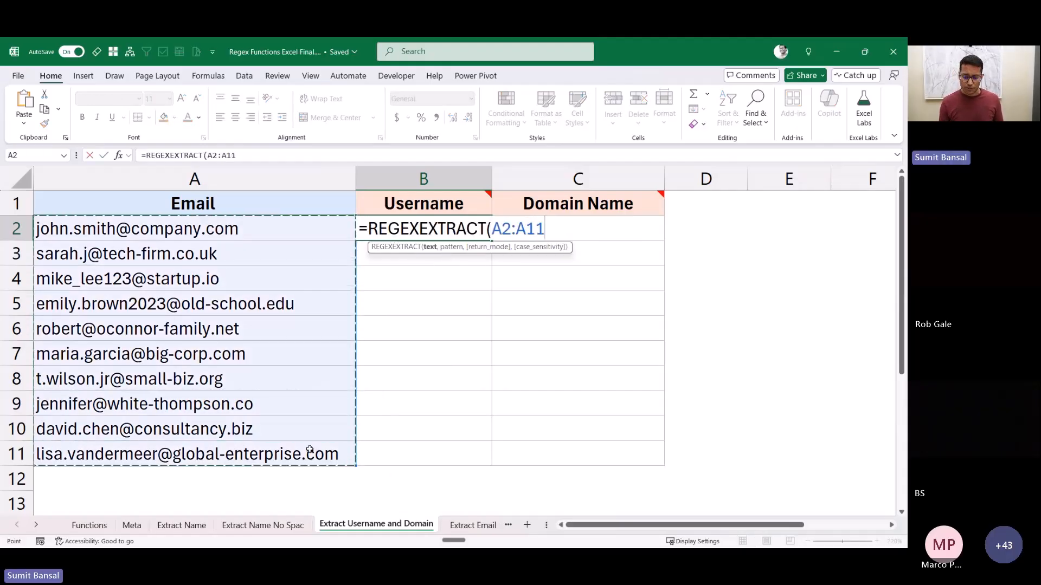
text(,)
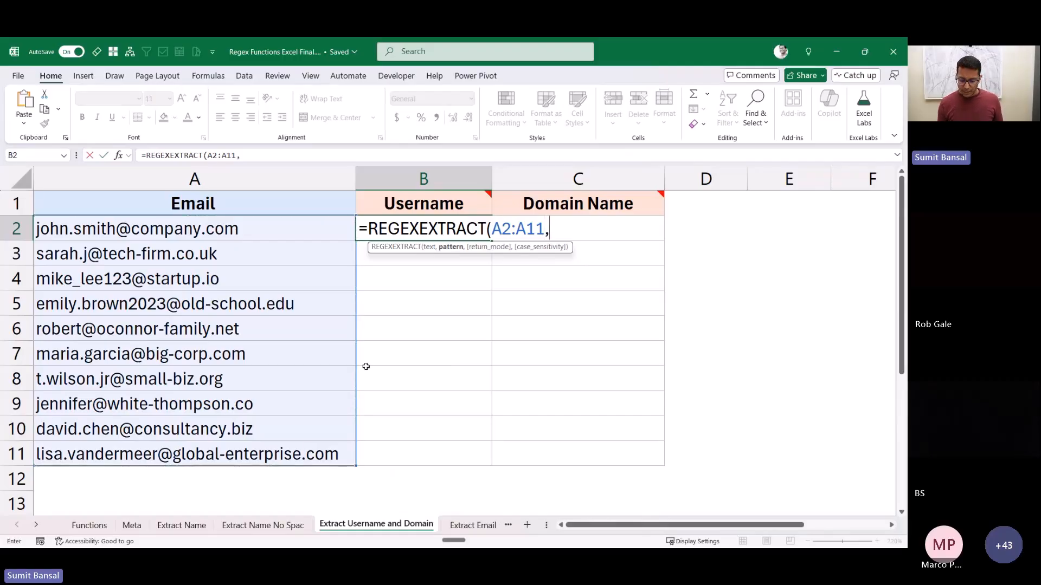
Step: Fill in a character class holding only the at sign as the B2 pattern and commit =REGEXEXTRACT(A2:A11,"[@]")
text(""))
key(F2)
key(Left)
key(Left)
text([])
key(Left)
text(@)
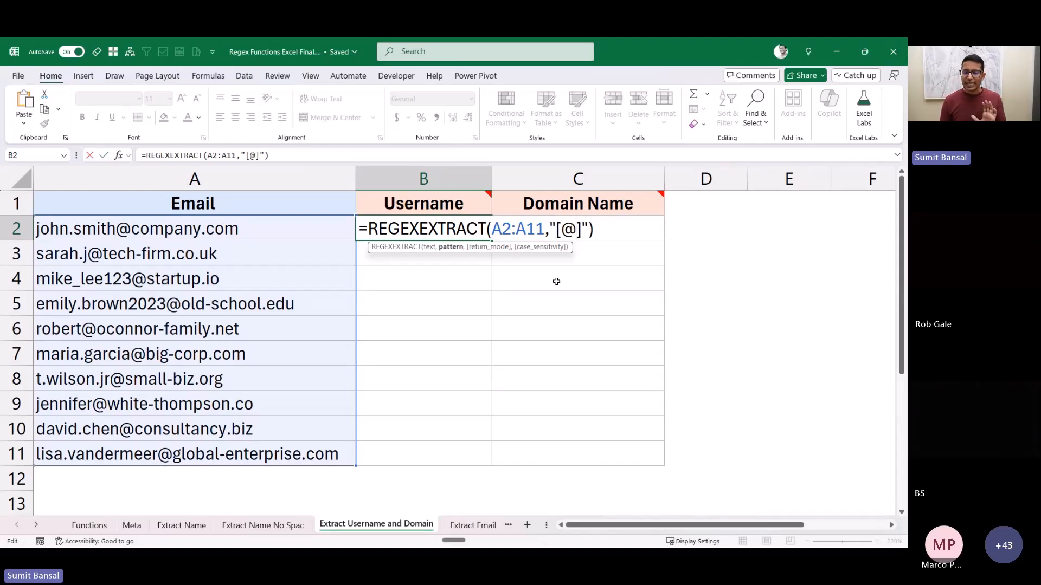
key(Return)
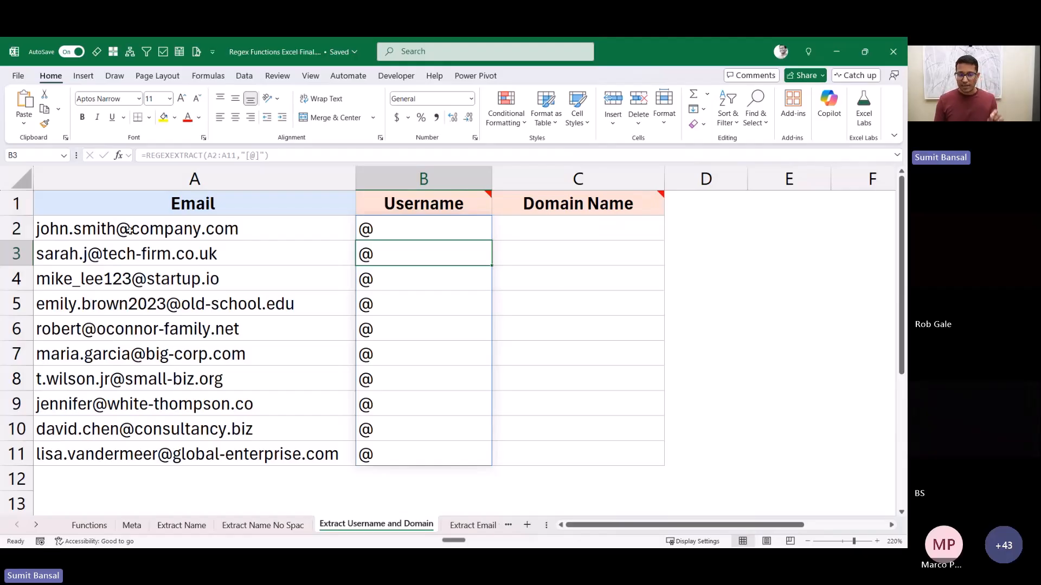
Step: Negate the at-sign class in the Username formula and commit =REGEXEXTRACT(A2:A11,"[^@]")
click(395, 231)
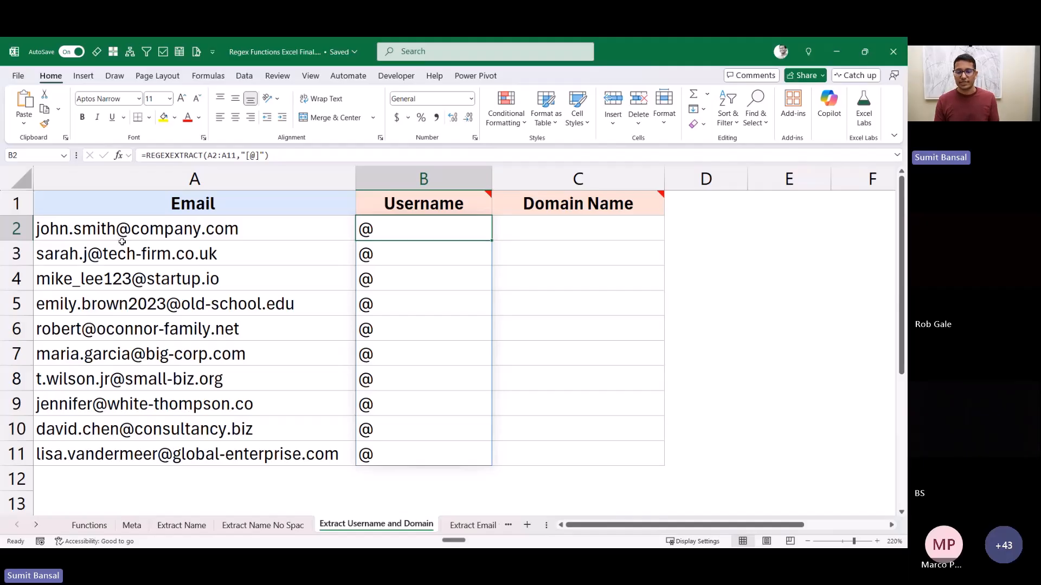
key(F2)
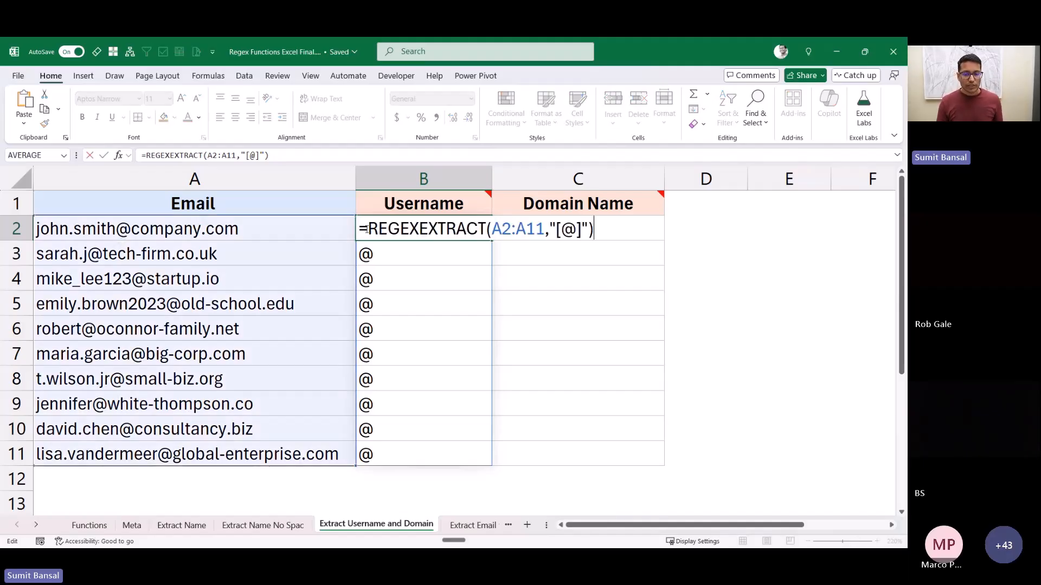
click(562, 228)
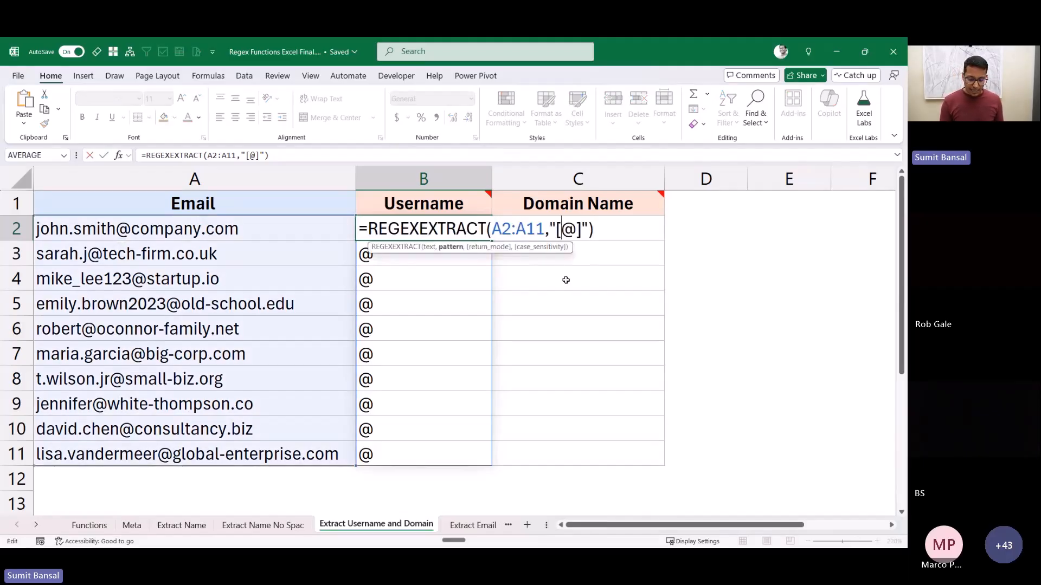
text(^)
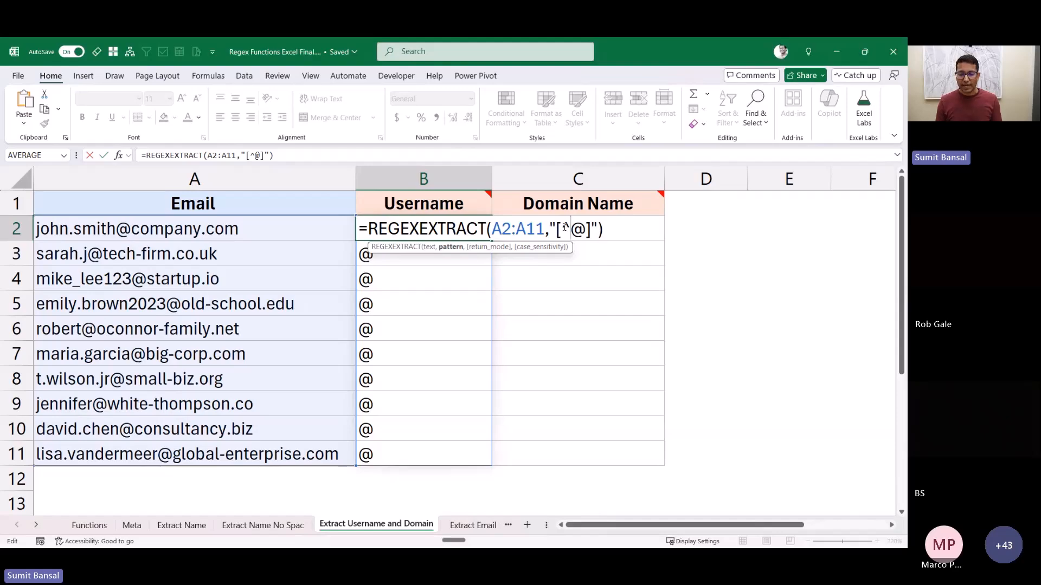
drag(566, 228, 580, 228)
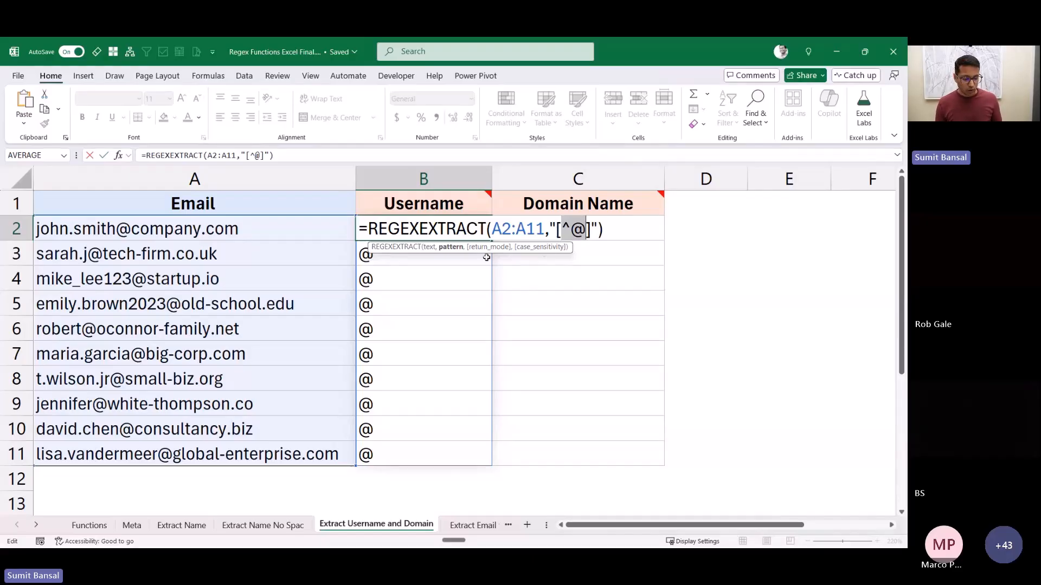
mouse_move(34, 216)
mouse_down()
mouse_move(133, 239)
mouse_move(115, 240)
mouse_up()
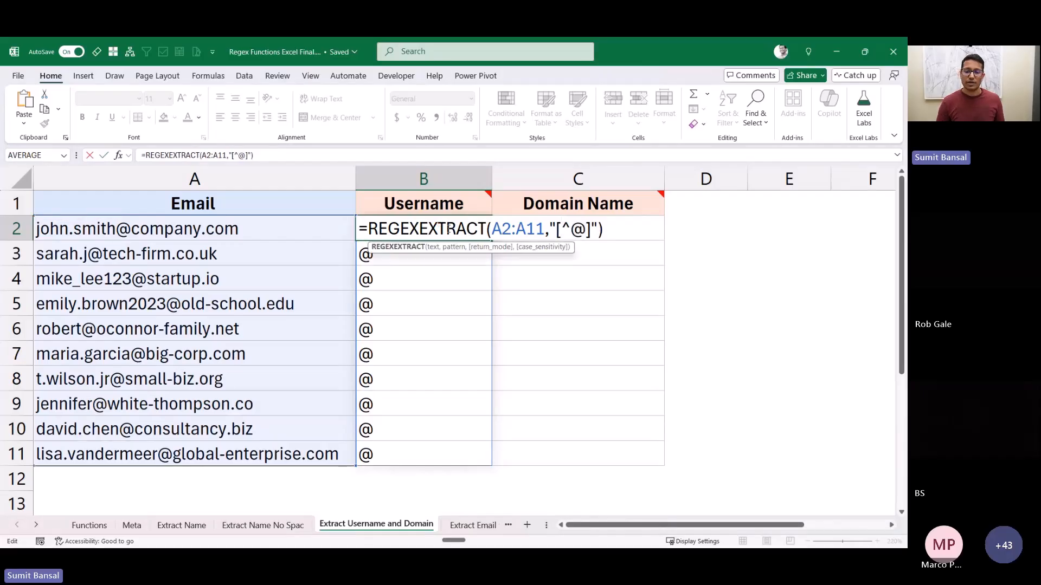
key(Return)
Step: Extend the Username pattern to one or more non-@ characters and commit =REGEXEXTRACT(A2:A11,"[^@]+")
click(448, 228)
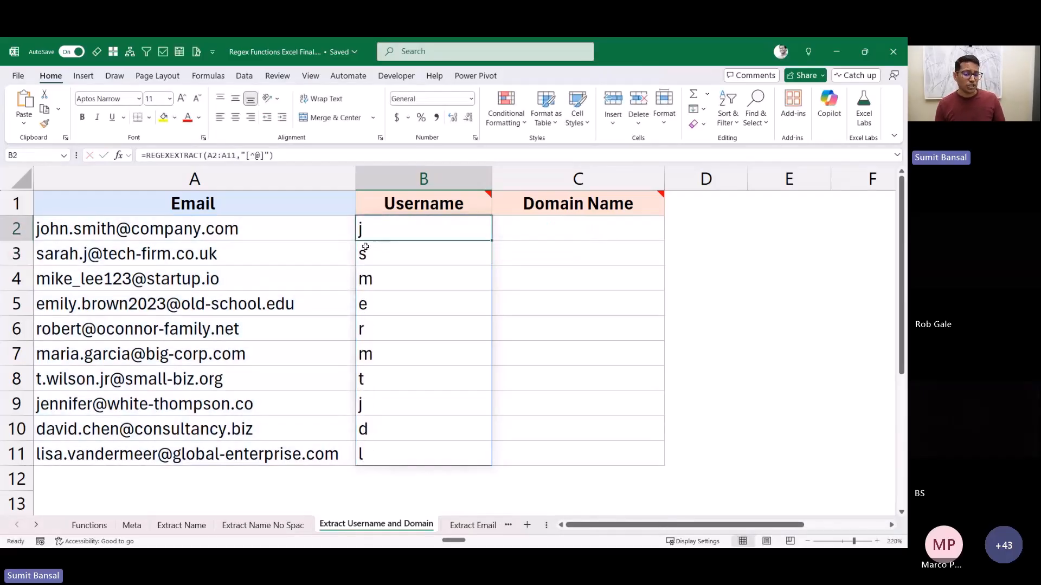
key(F2)
click(593, 227)
text(+)
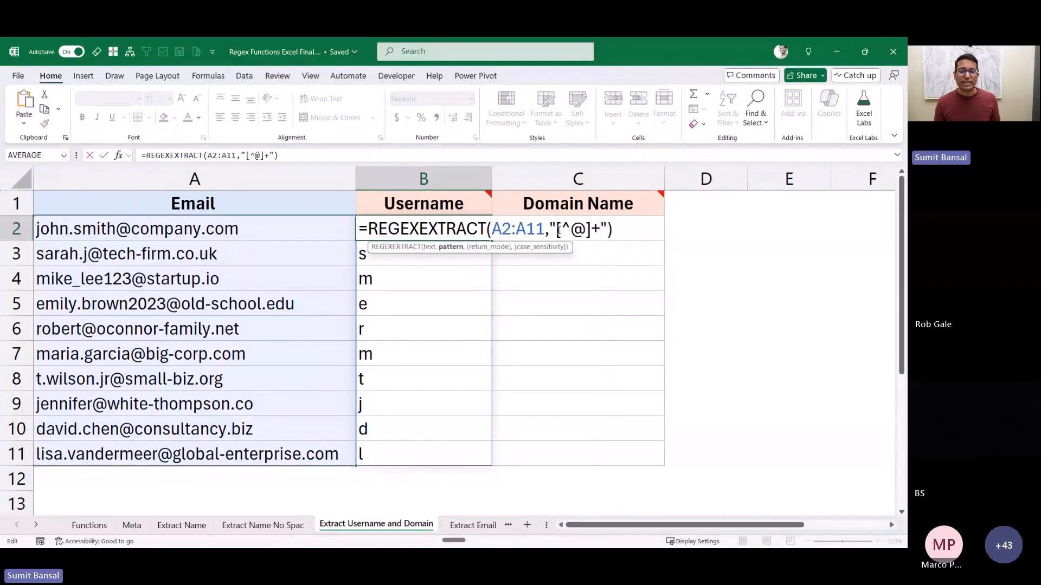
drag(557, 230, 589, 232)
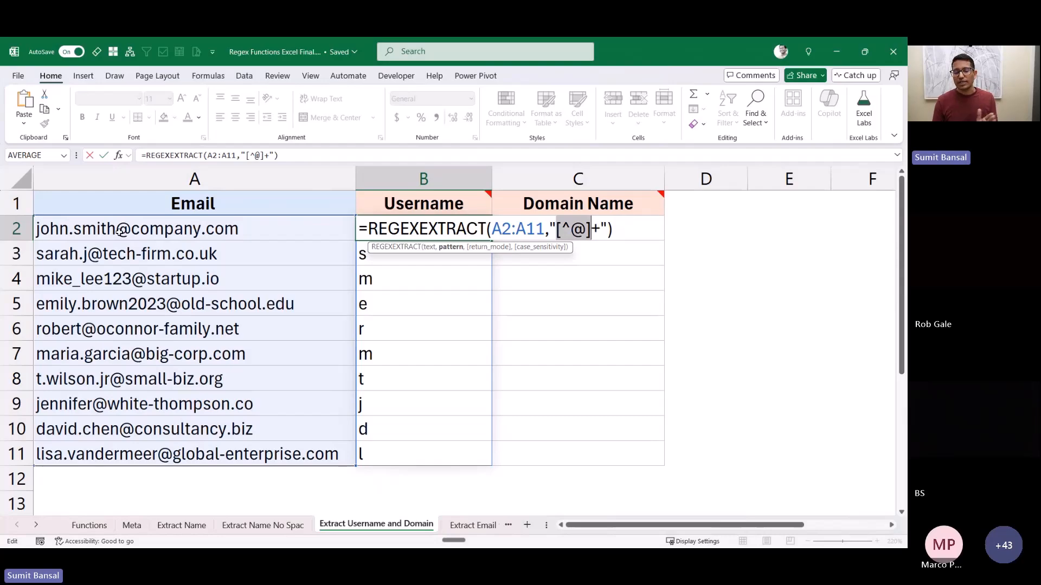
key(Return)
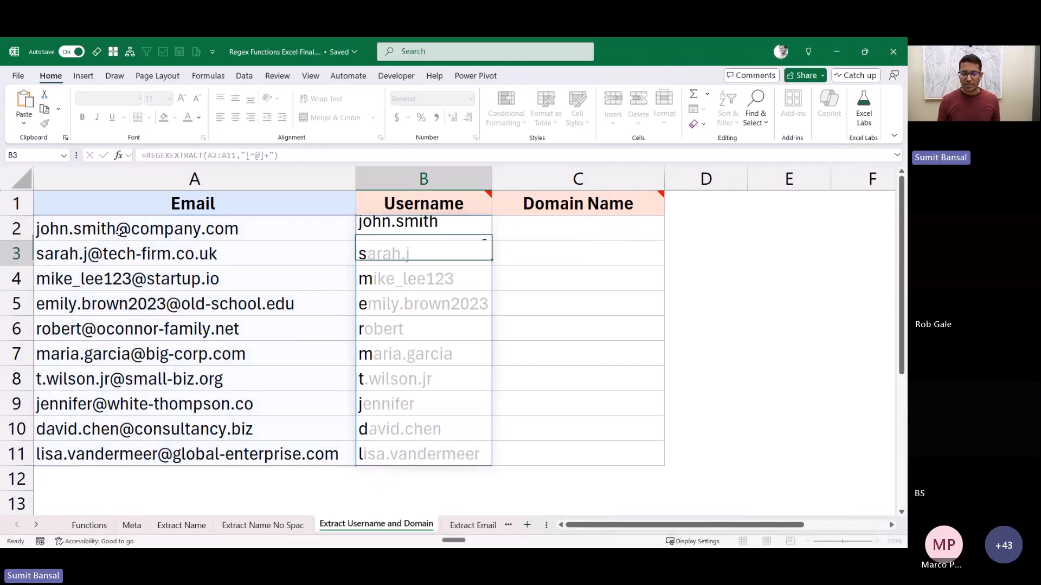
key(Up)
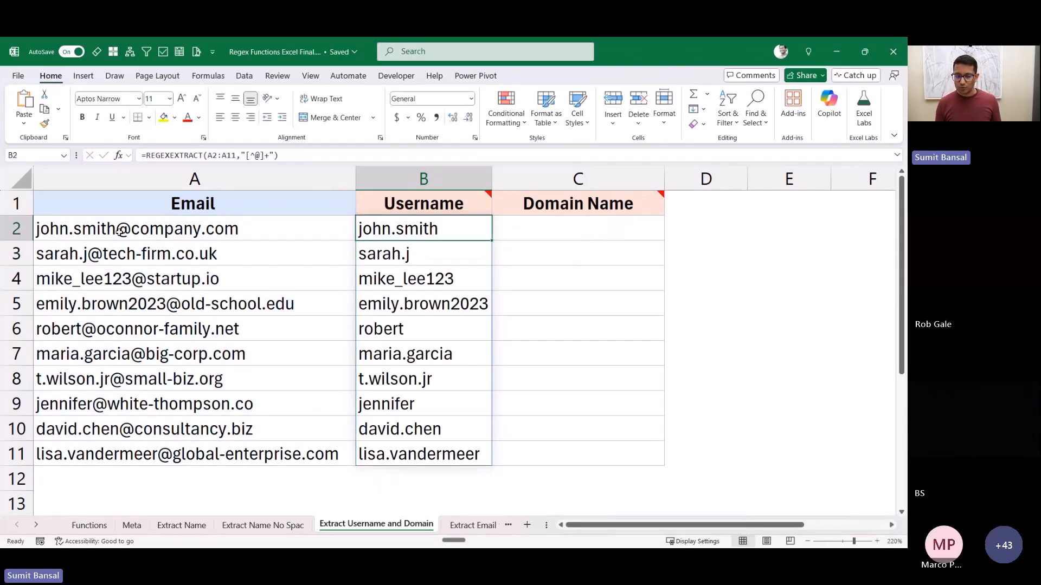
Step: Copy the Username formula text into C2, anchor its pattern to the end with $, and commit =REGEXEXTRACT(A2:A11,"[^@]+$")
key(F2)
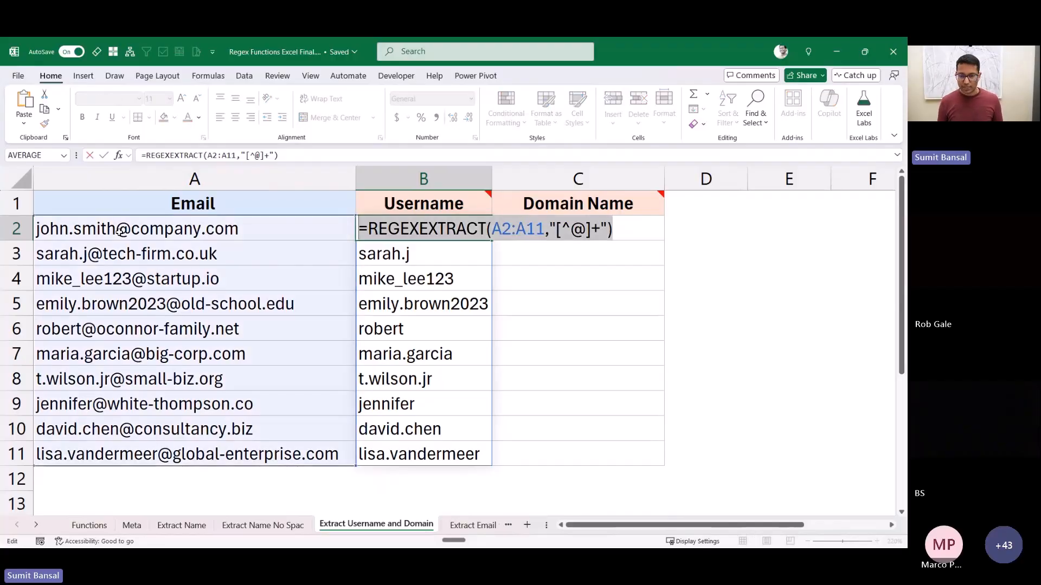
key(Tab)
key(F2)
text(=REGEXEXTRACT(A2:A11,"[^@]+"))
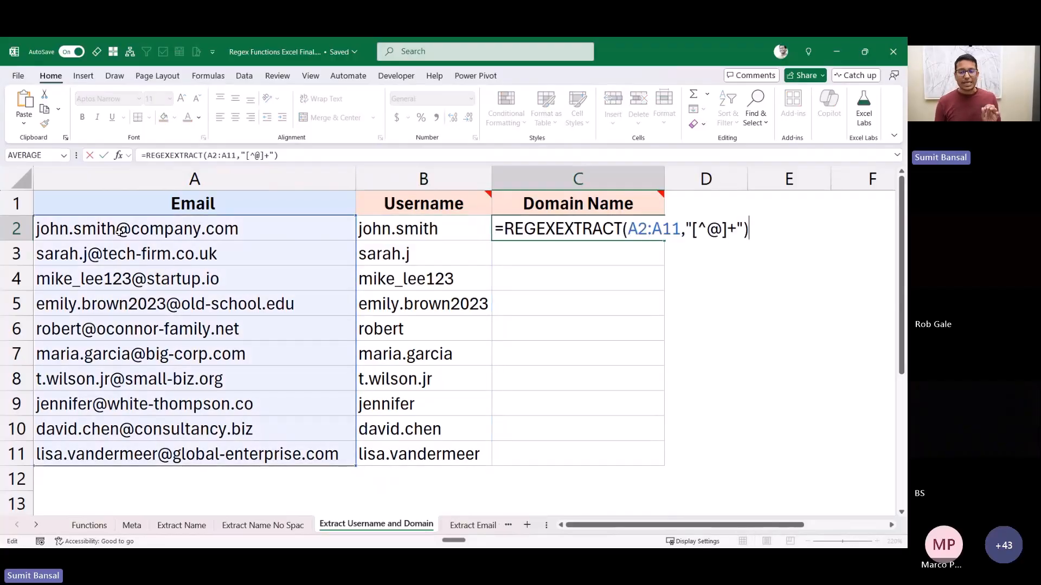
key(Left)
key(Left)
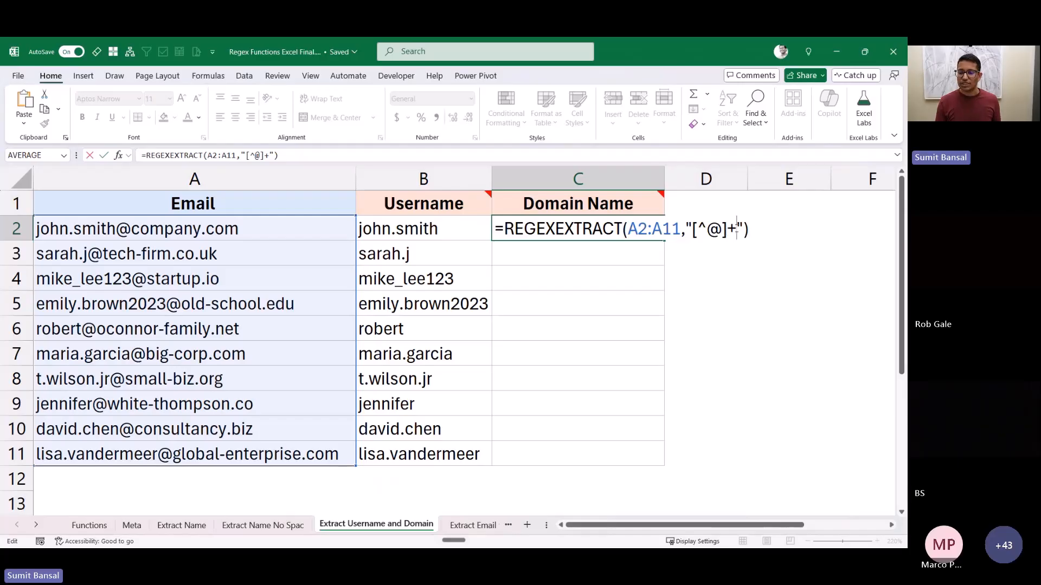
text($)
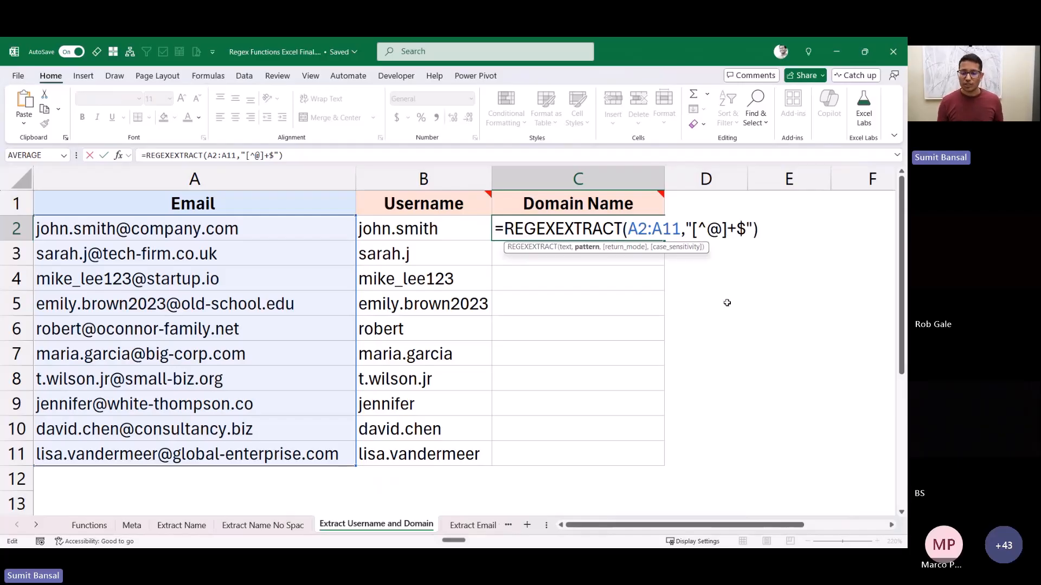
key(ctrl+Return)
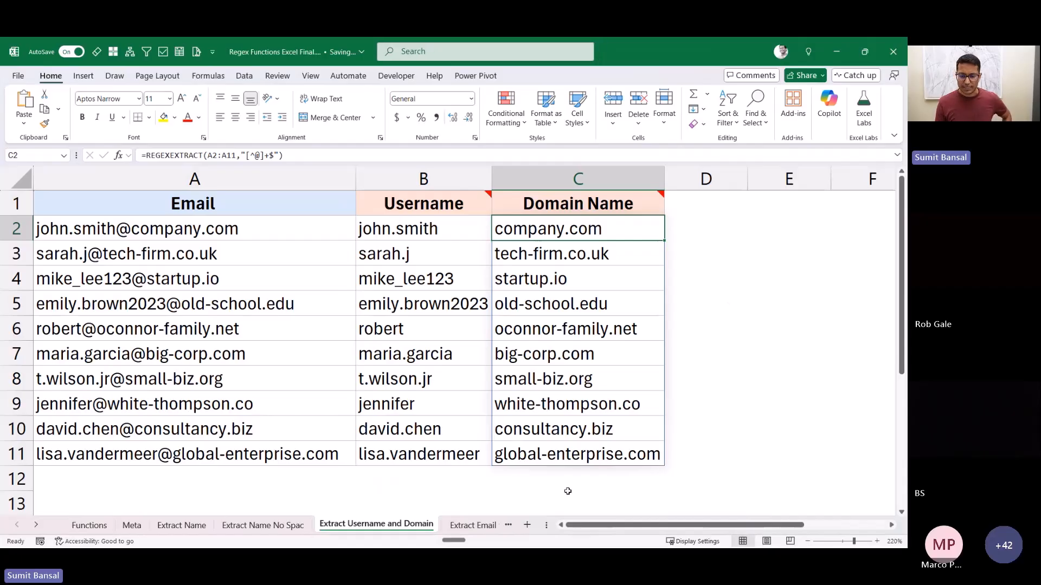
Step: Open the Extract Email from Text sheet, enlarge the view of its Data column, and select B2
click(473, 525)
click(383, 524)
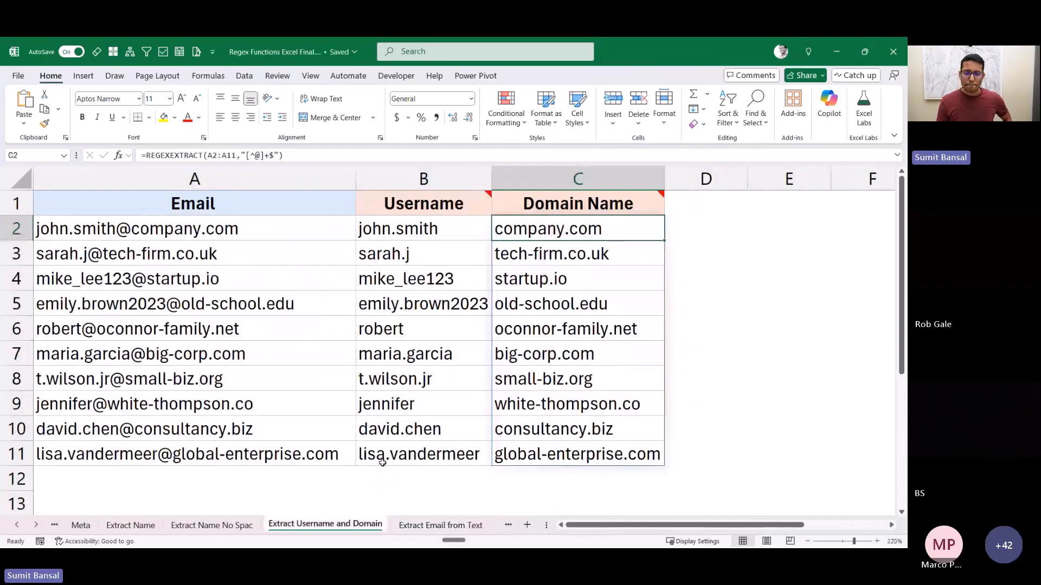
click(429, 525)
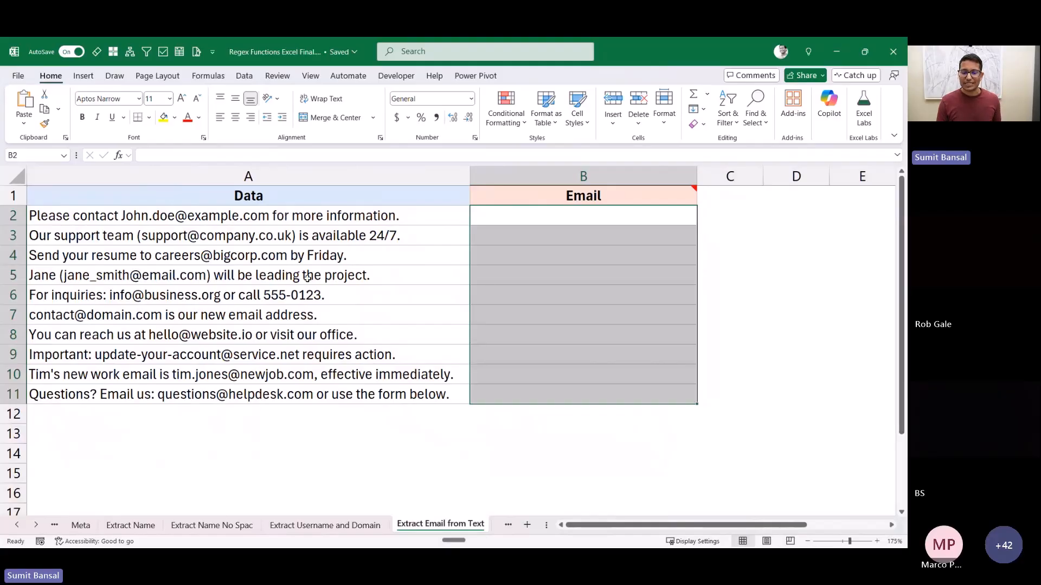
scroll(307, 277, up, 1)
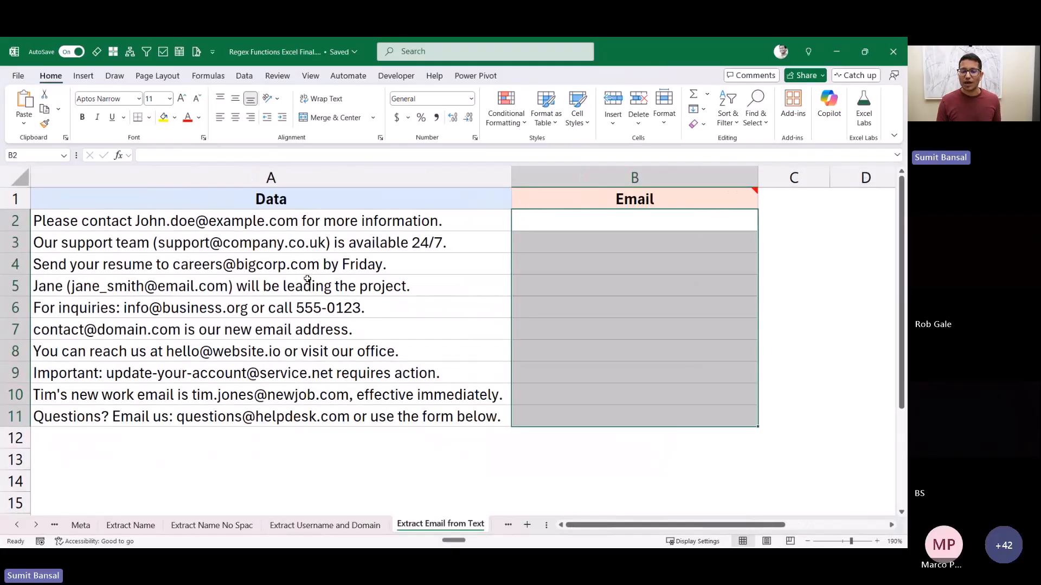
click(309, 222)
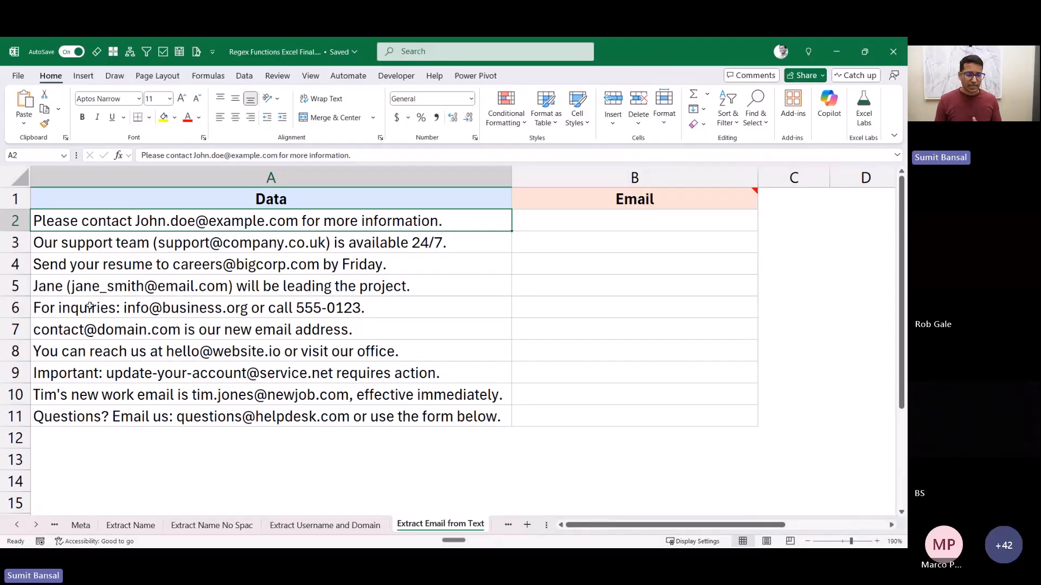
click(521, 225)
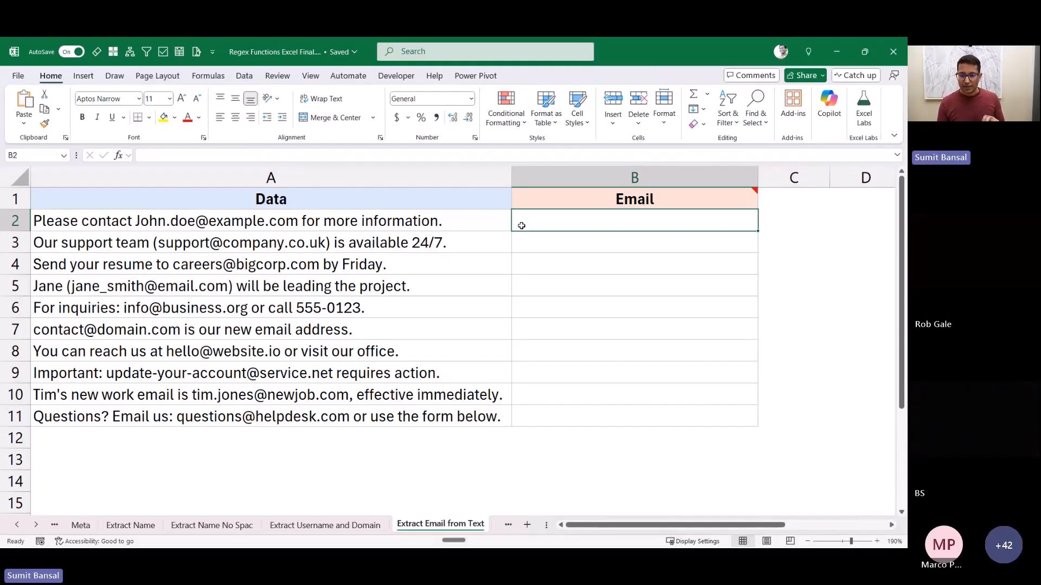
Step: Copy the formula from the Email header's note into B2 and commit =REGEXEXTRACT(A2:A11,"[A-Za-z0-9._%+-]+@[A-Za-z0-9.-]+")
click(534, 204)
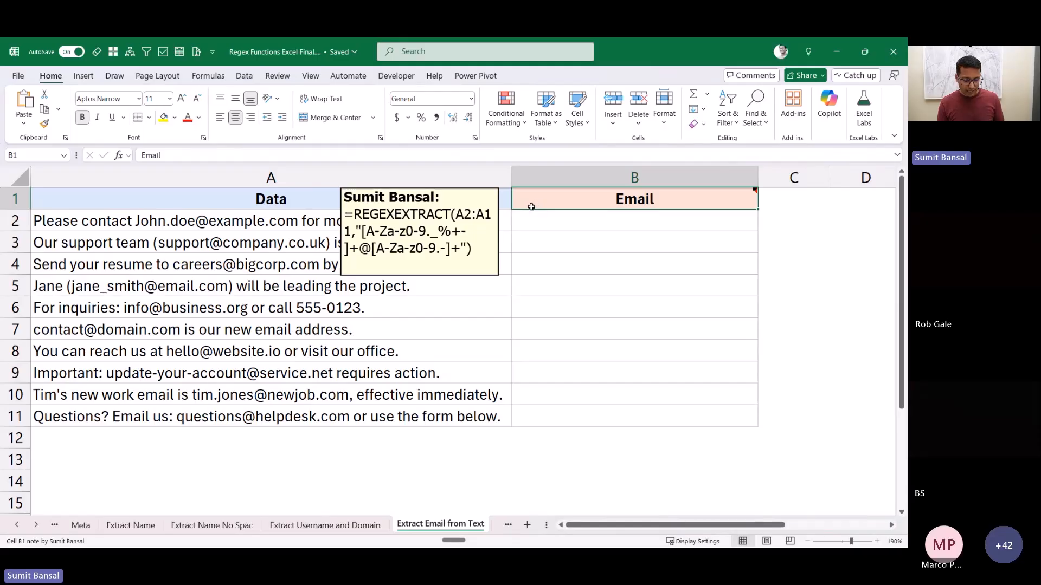
key(shift+F2)
drag(348, 260, 260, 215)
click(253, 223)
key(F2)
text(=REGEXEXTRACT(A2:A11,"[a-zA-Z0-9._%+-]+@[a-zA-Z0-9.-]+\.[a-zA-Z]{2,}"))
key(Return)
key(Left)
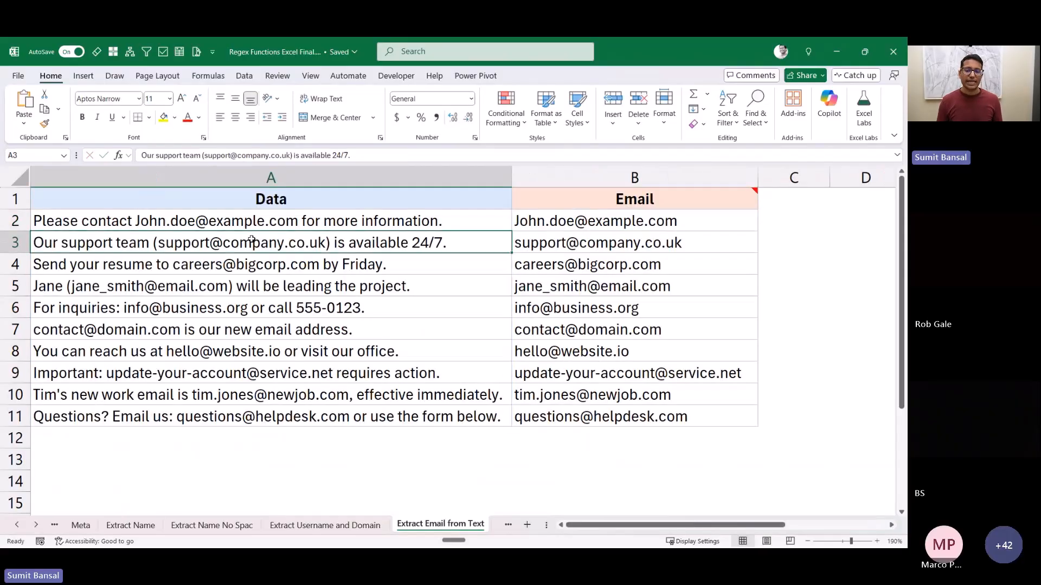
key(Up)
key(Right)
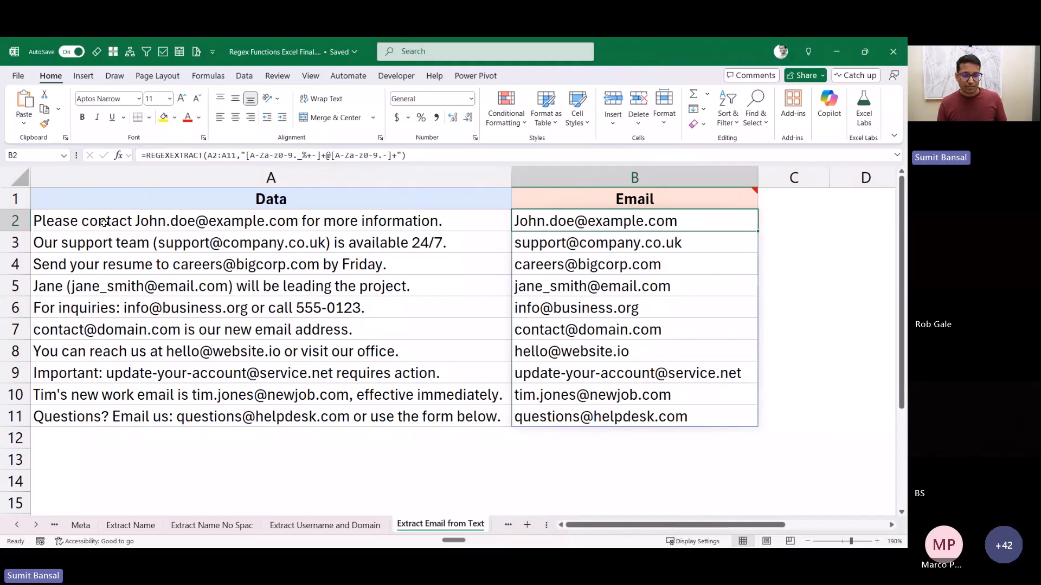
Step: Copy the pattern [A-Za-z0-9._%+-]+@[A-Za-z0-9.-]+ out of the B2 formula into the empty cell A13
double_click(691, 223)
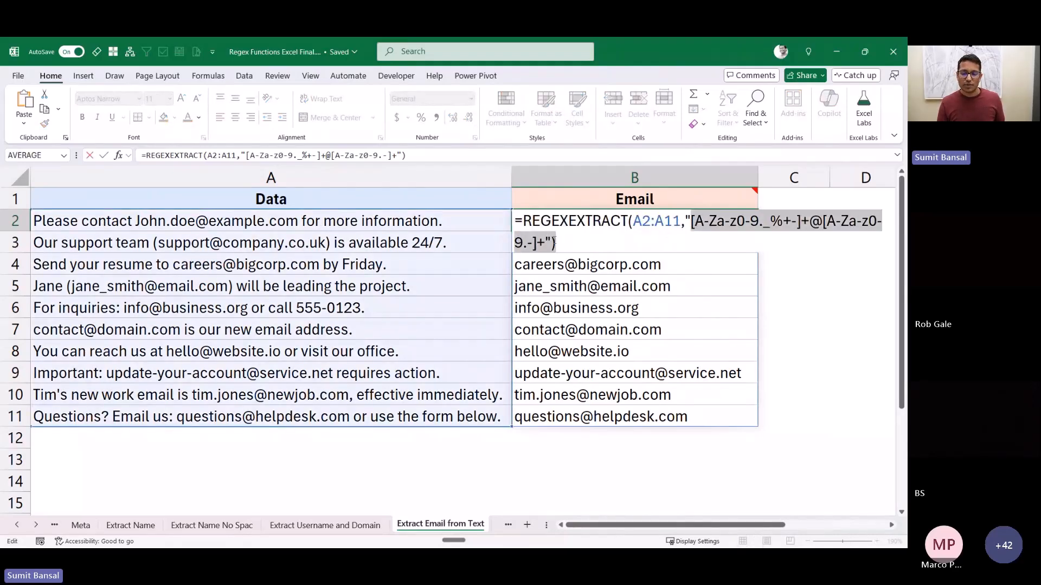
key(Escape)
double_click(309, 455)
text([A-Za-z0-9._%+-]+@[A-Za-z0-9.-]+)
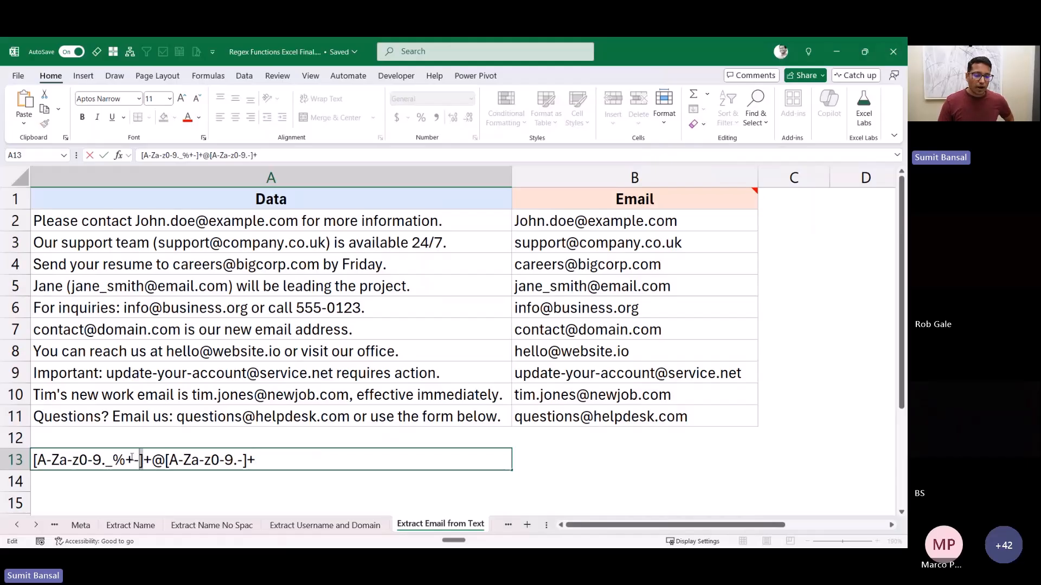
Step: Examine the part of the A13 pattern before the at sign, its character class and the plus quantifier
drag(142, 459, 34, 459)
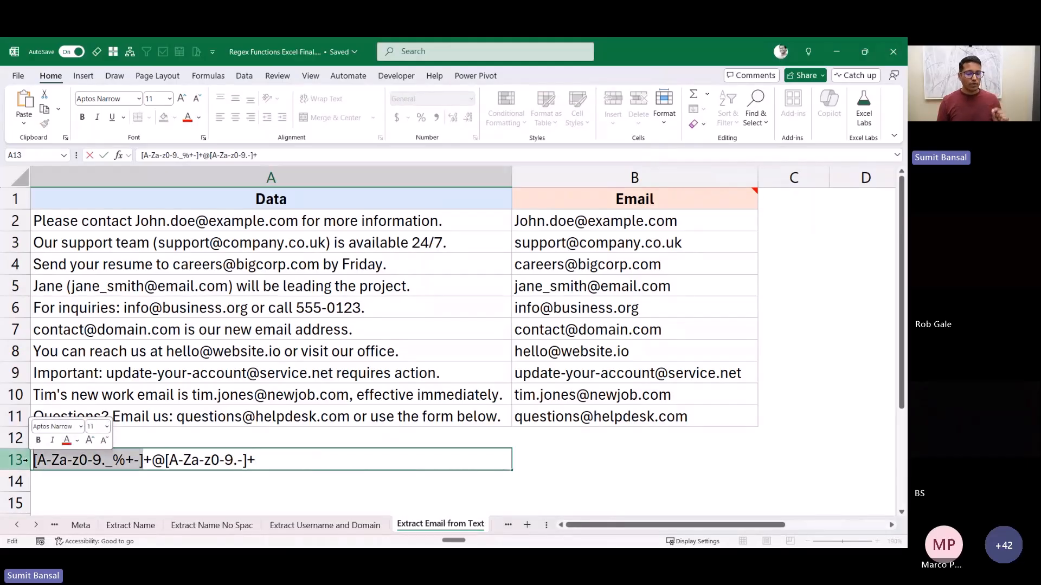
drag(35, 459, 138, 459)
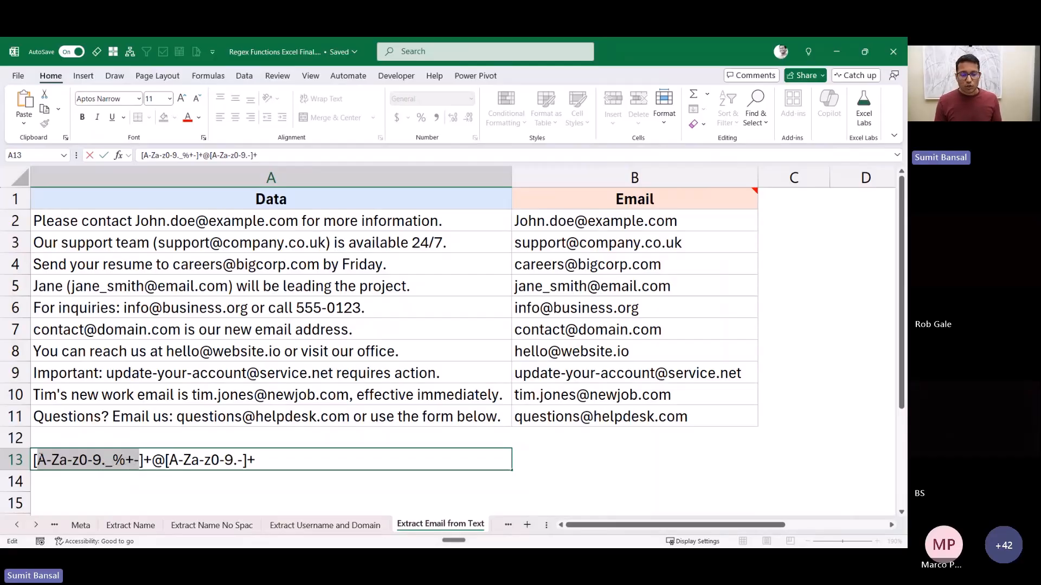
drag(38, 460, 137, 458)
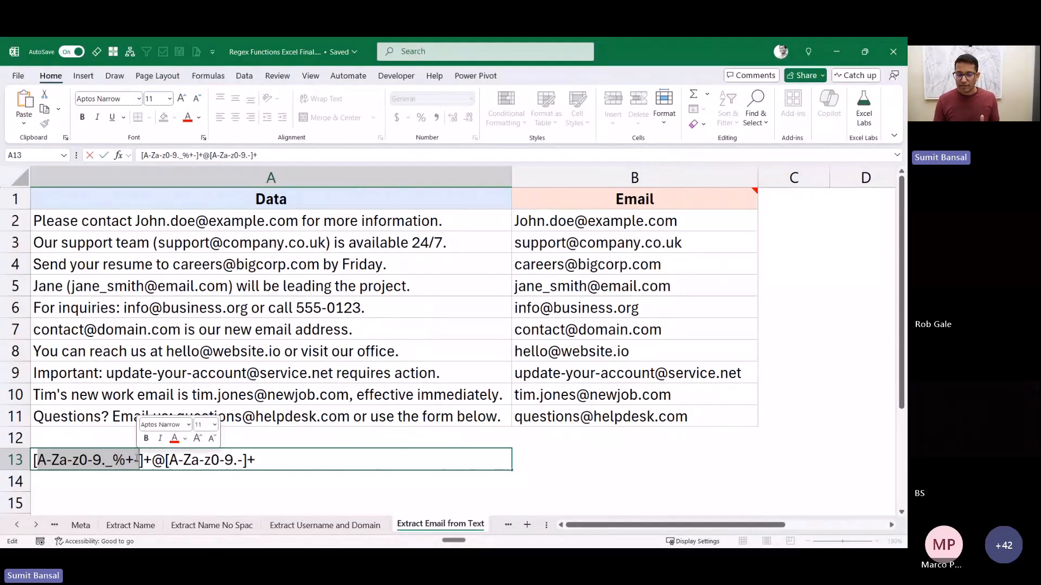
click(146, 460)
drag(145, 460, 32, 459)
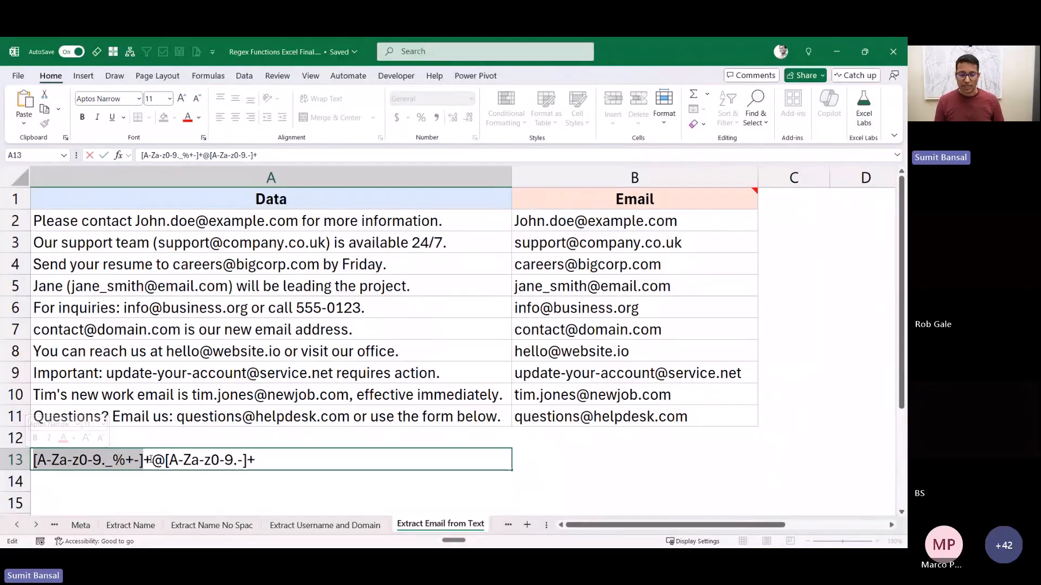
key(Right)
key(shift+Left)
key(shift+Left)
key(shift+Left)
key(shift+Left)
drag(105, 460, 33, 461)
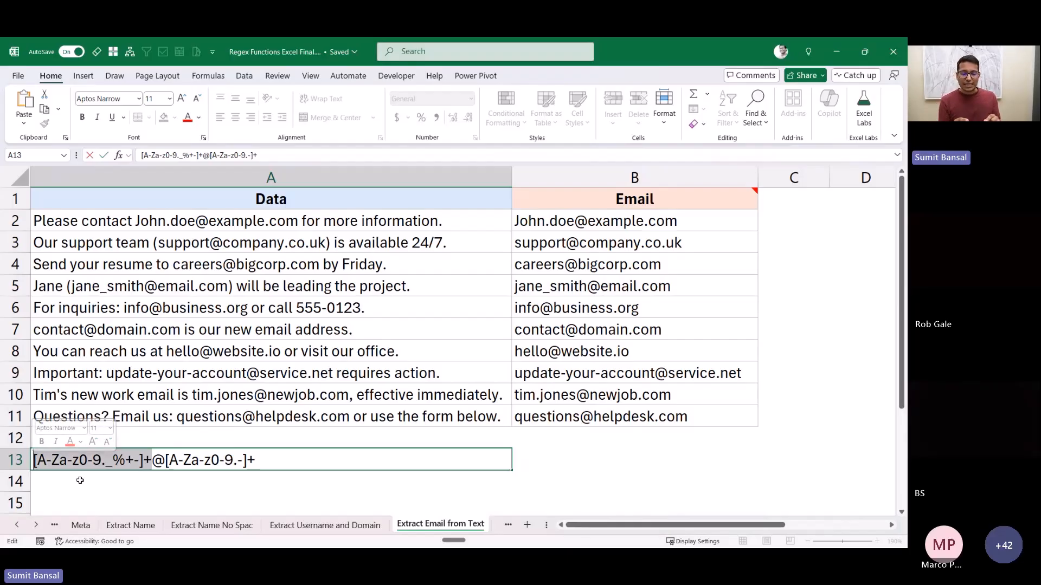
Step: Examine the at sign and domain part of the A13 pattern, discard the A13 entry, and return to B2
drag(153, 460, 247, 459)
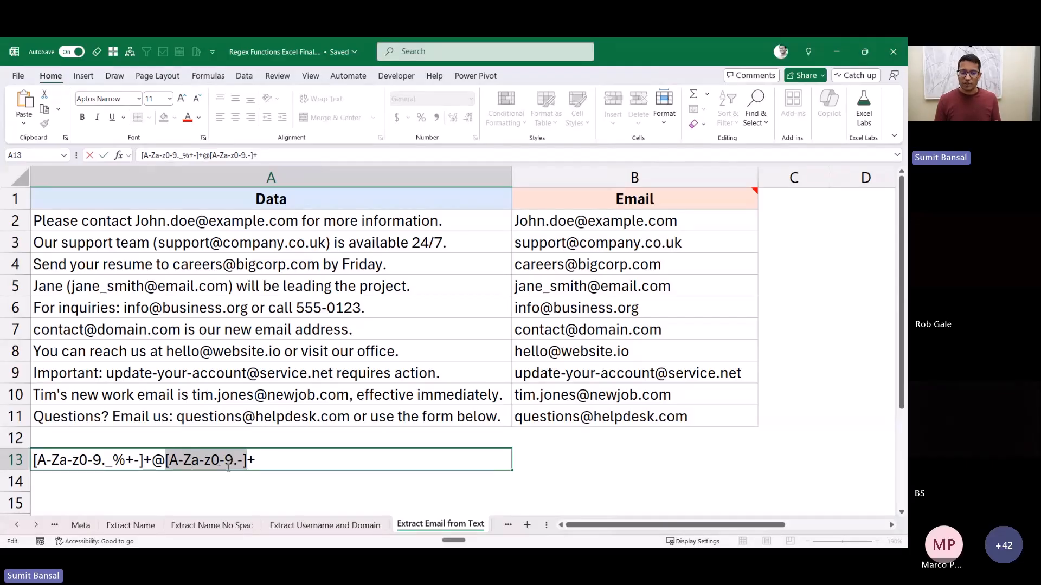
drag(248, 461, 258, 460)
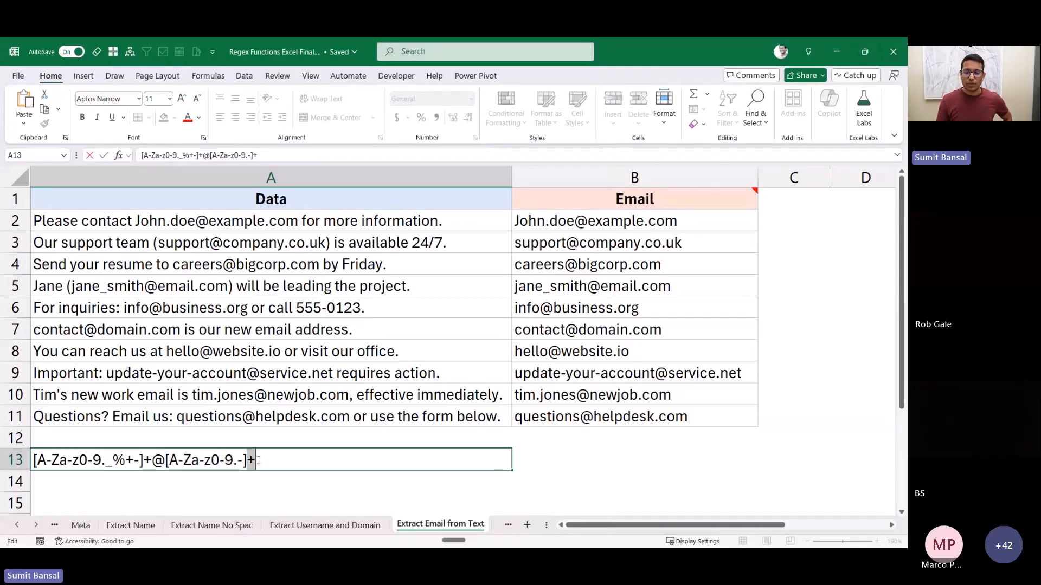
click(268, 463)
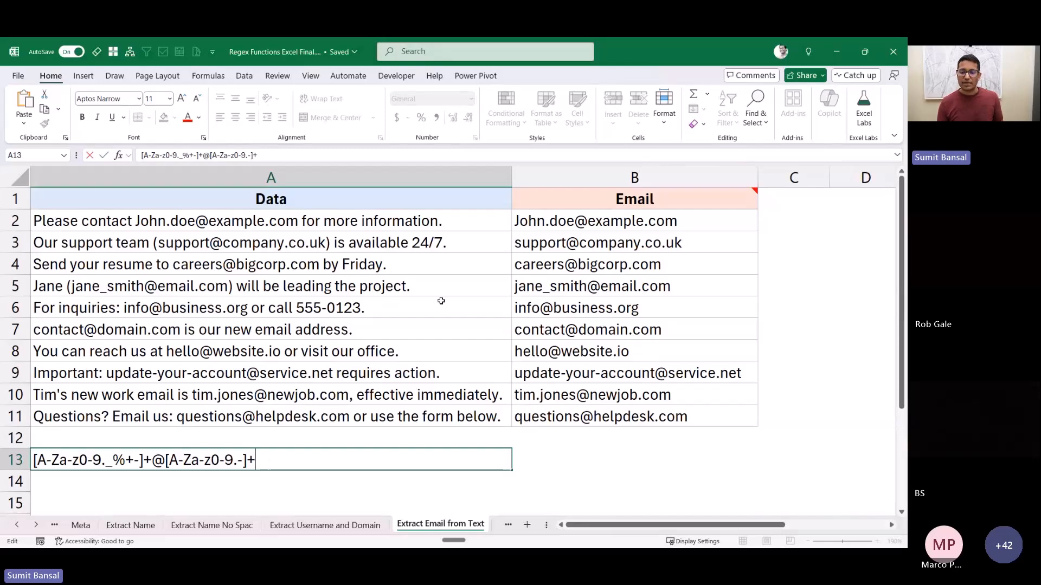
key(Escape)
click(563, 227)
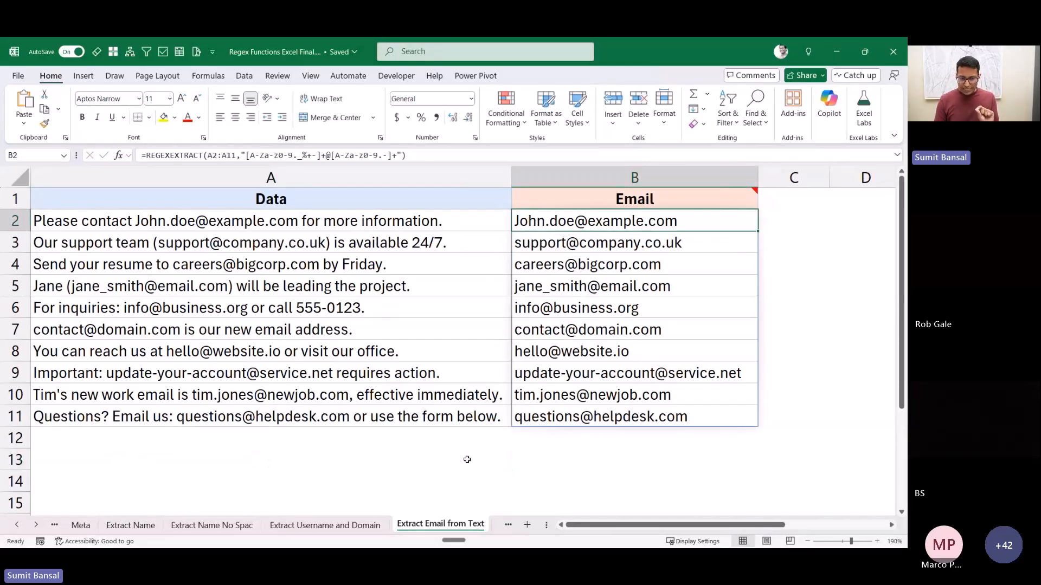
Step: Open the Extract Emails from Text sheet and select its first Data cell, A2
click(36, 525)
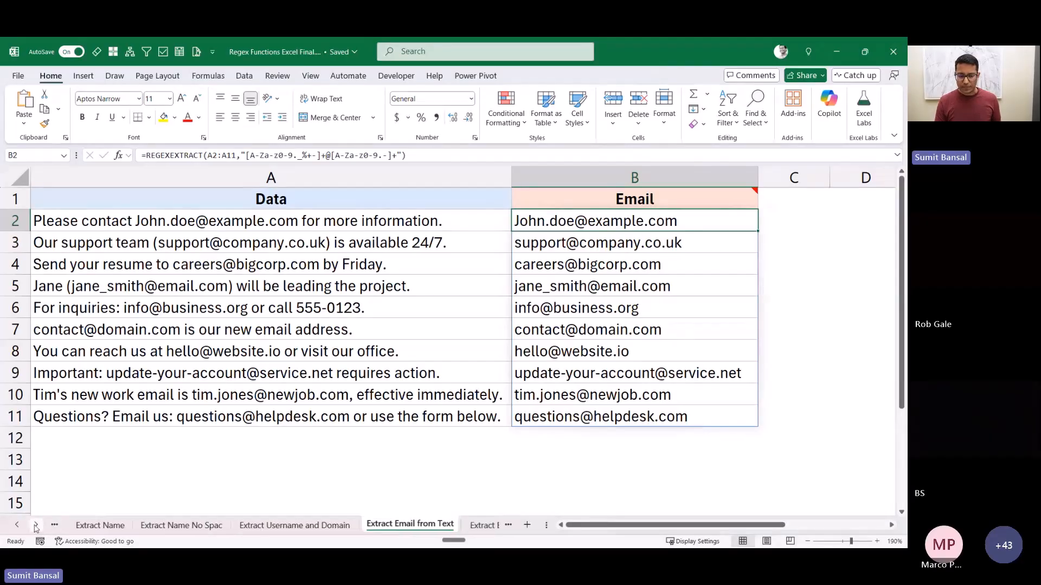
click(482, 526)
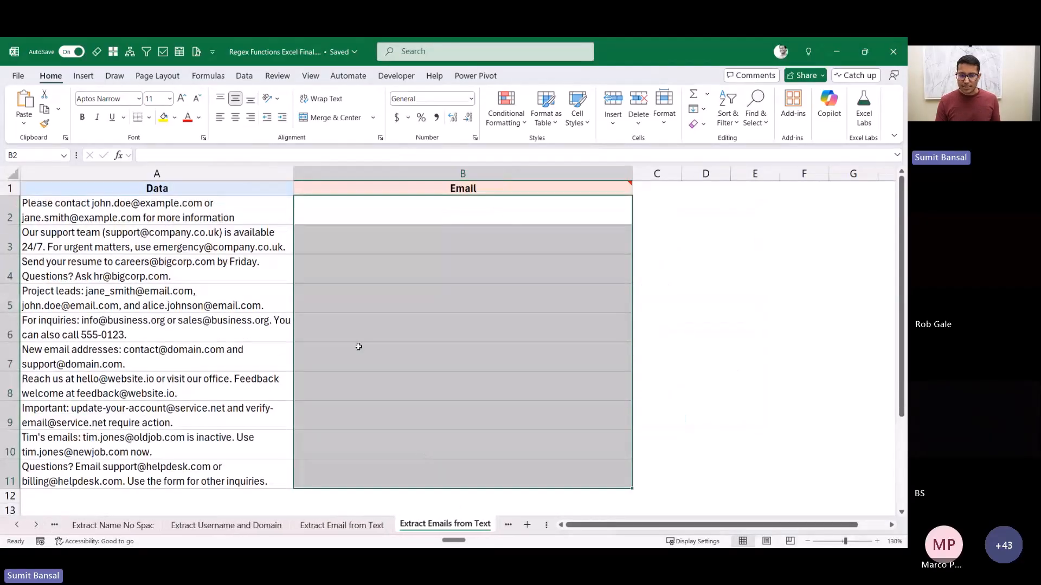
click(230, 217)
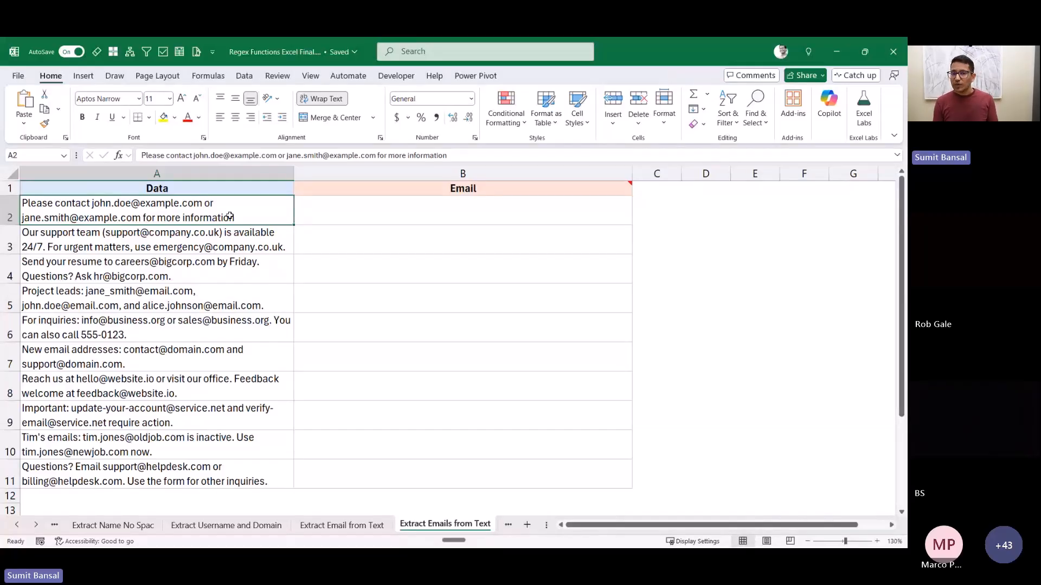
Step: Copy the B2 formula text from the Extract Email from Text sheet into B2 of the Extract Emails from Text sheet
click(347, 525)
key(F2)
drag(552, 242, 508, 214)
key(ctrl+c)
key(Escape)
click(424, 526)
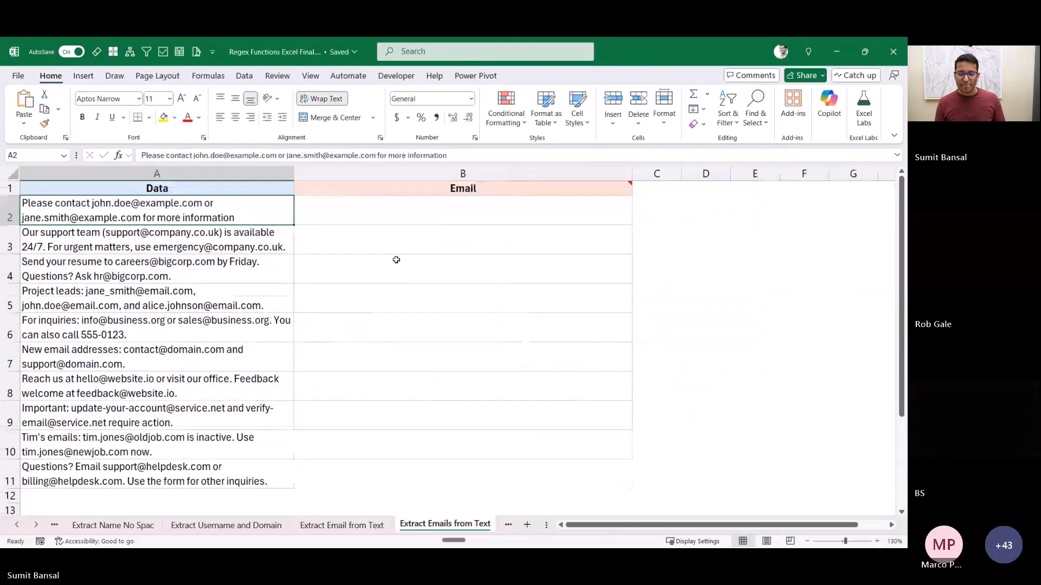
click(383, 212)
key(F2)
key(ctrl+v)
click(385, 211)
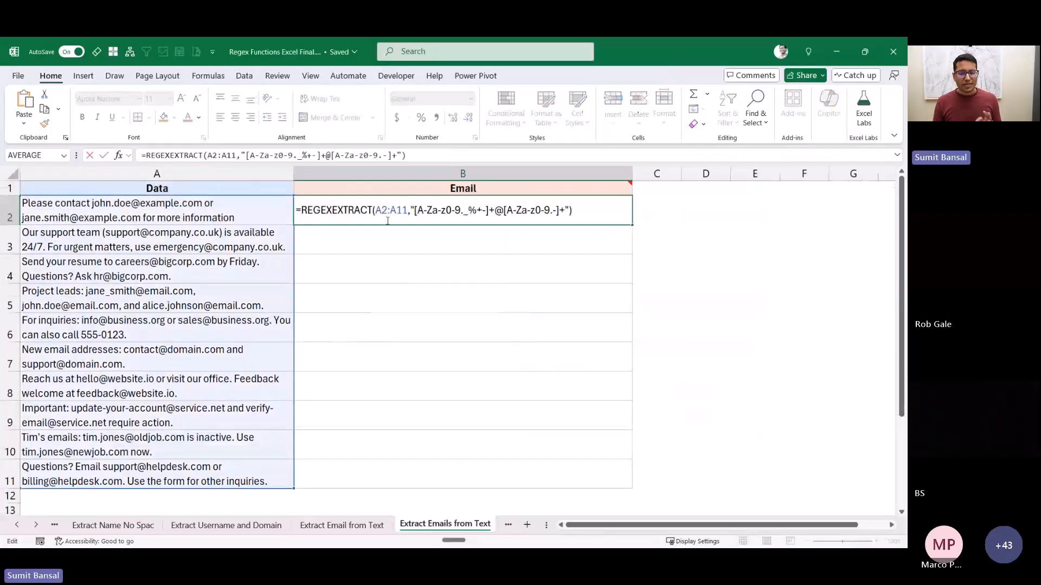
Step: Reduce the formula's text argument to A2 and commit =REGEXEXTRACT(A2,"[A-Za-z0-9._%+-]+@[A-Za-z0-9.-]+") in B2
drag(388, 210, 408, 209)
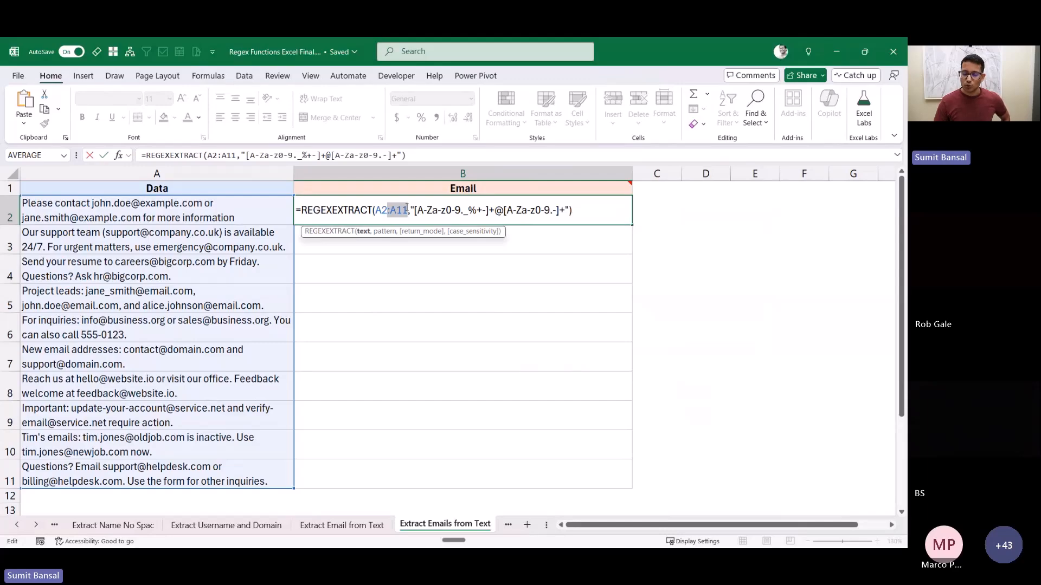
key(BackSpace)
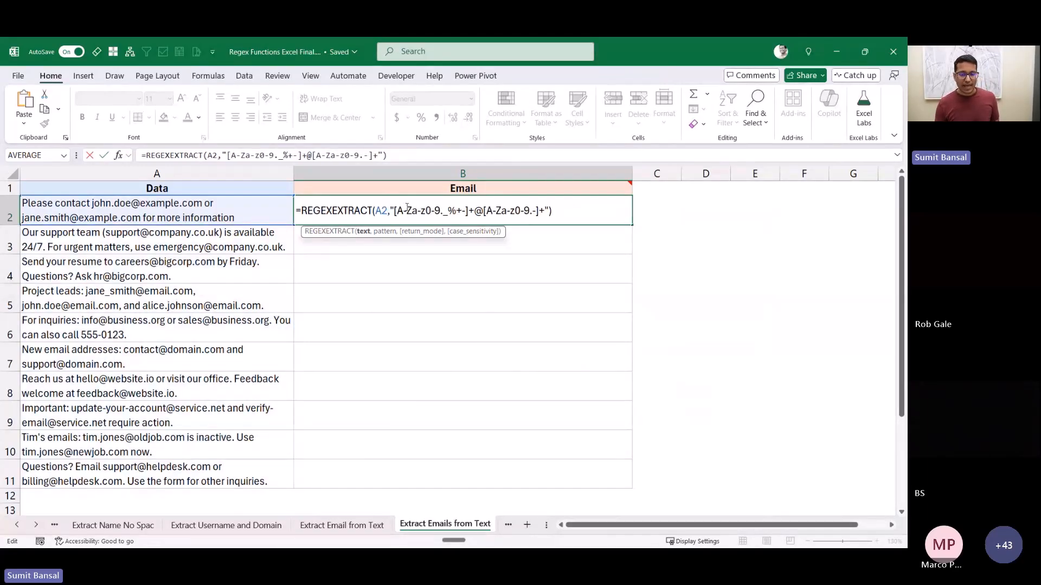
drag(395, 212, 545, 209)
click(557, 212)
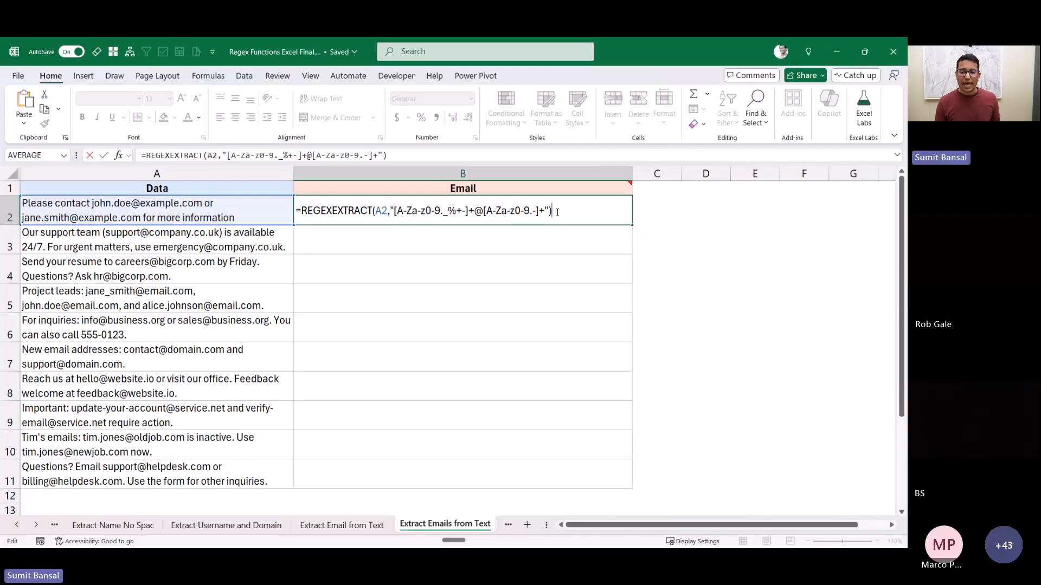
key(Return)
click(557, 212)
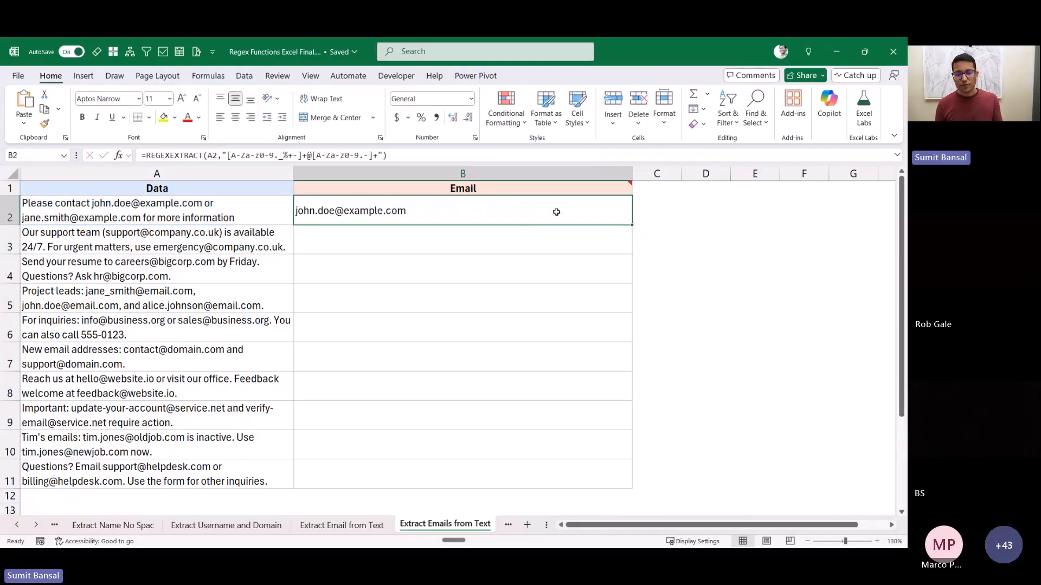
Step: Add return mode 1 (All matches) to the REGEXEXTRACT formula in B2 and commit it
click(236, 210)
click(355, 211)
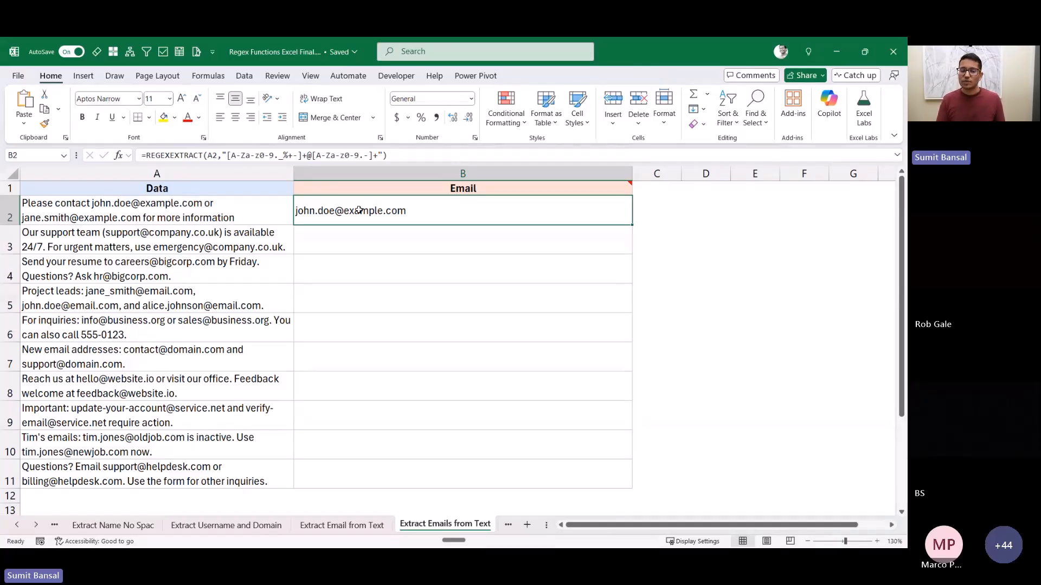
key(F2)
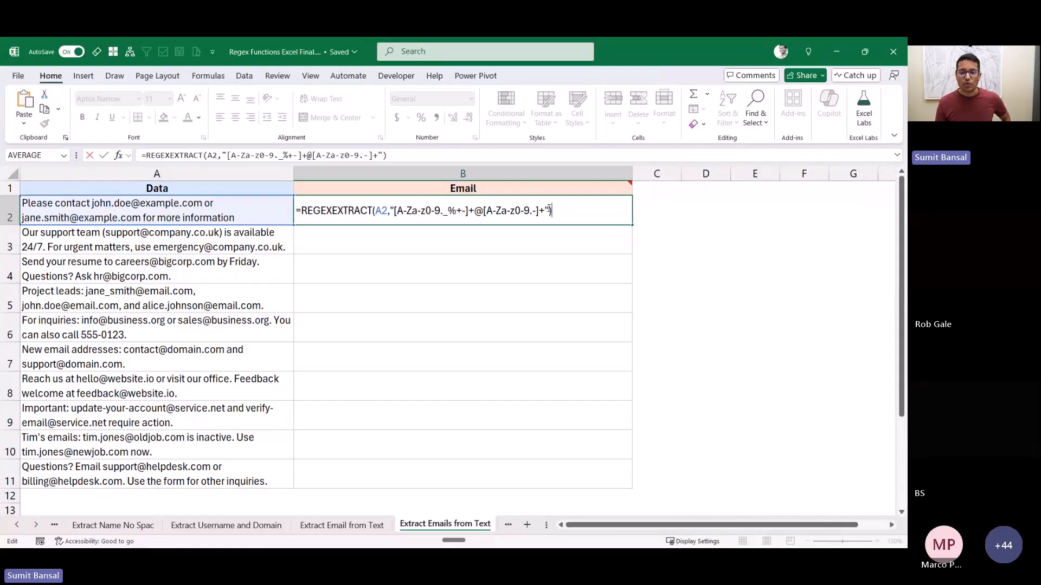
key(Left)
text(,)
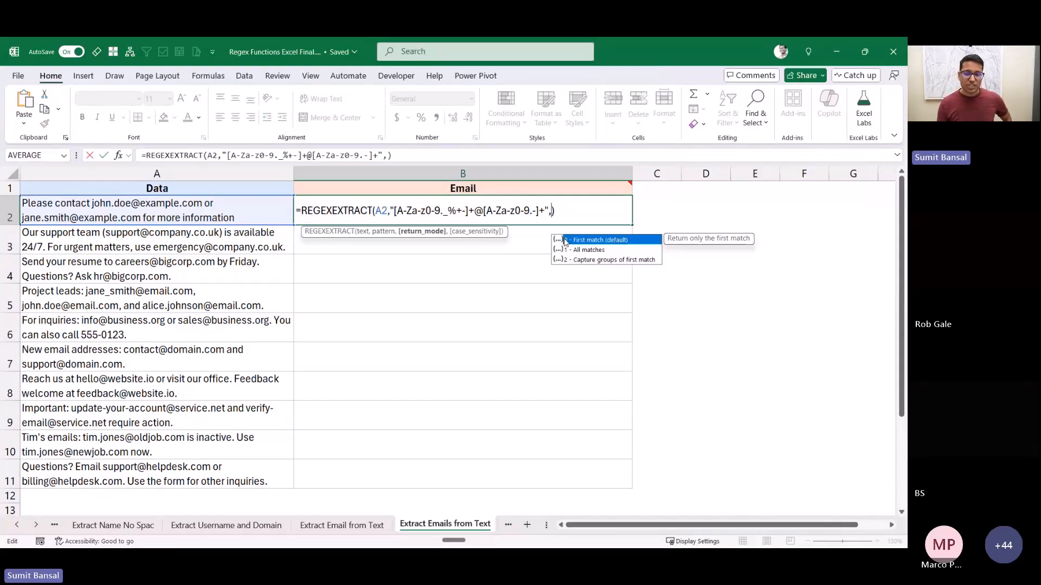
double_click(609, 249)
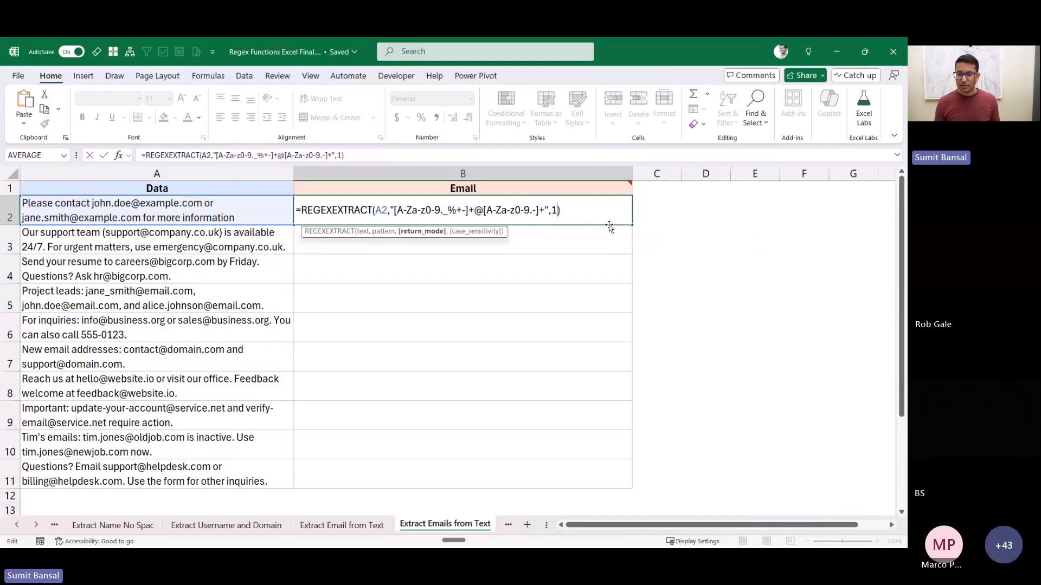
key(ctrl+Return)
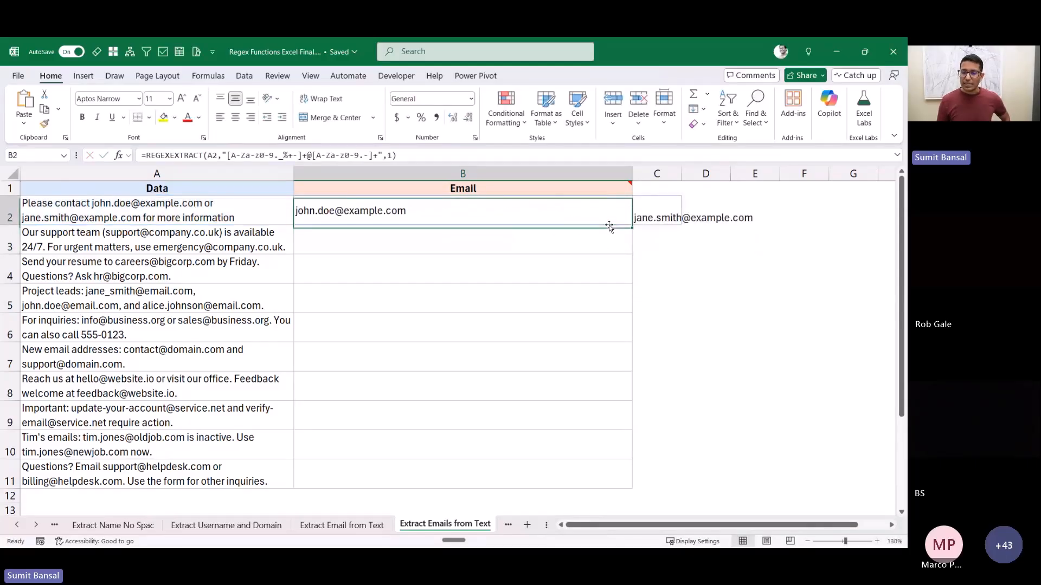
Step: Fill the all-matches formula from B2 down through B11
click(654, 209)
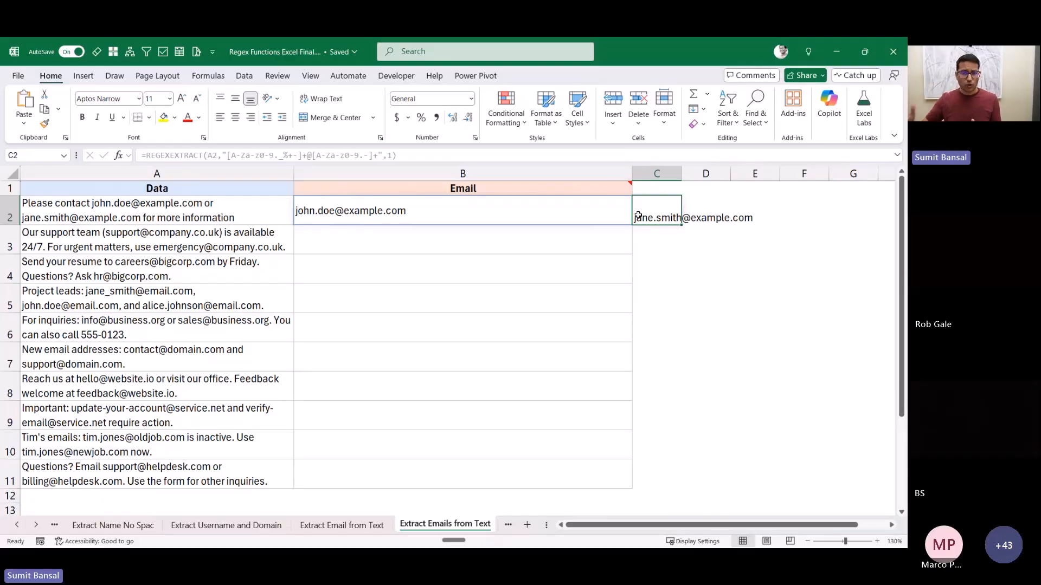
click(624, 212)
drag(624, 212, 620, 481)
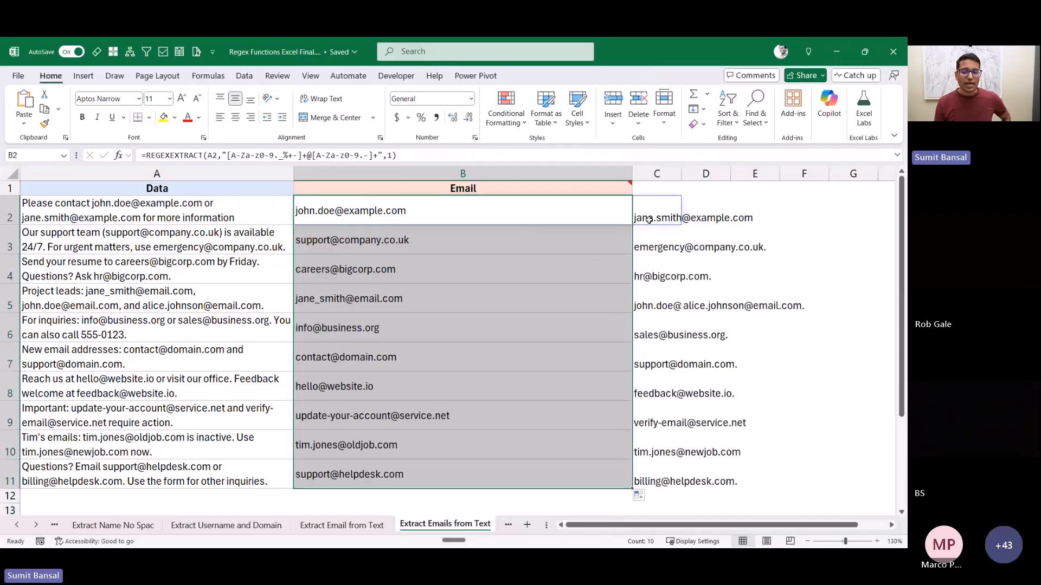
Step: Try to process all rows with one formula by changing B2's text argument to A2:A11
click(452, 213)
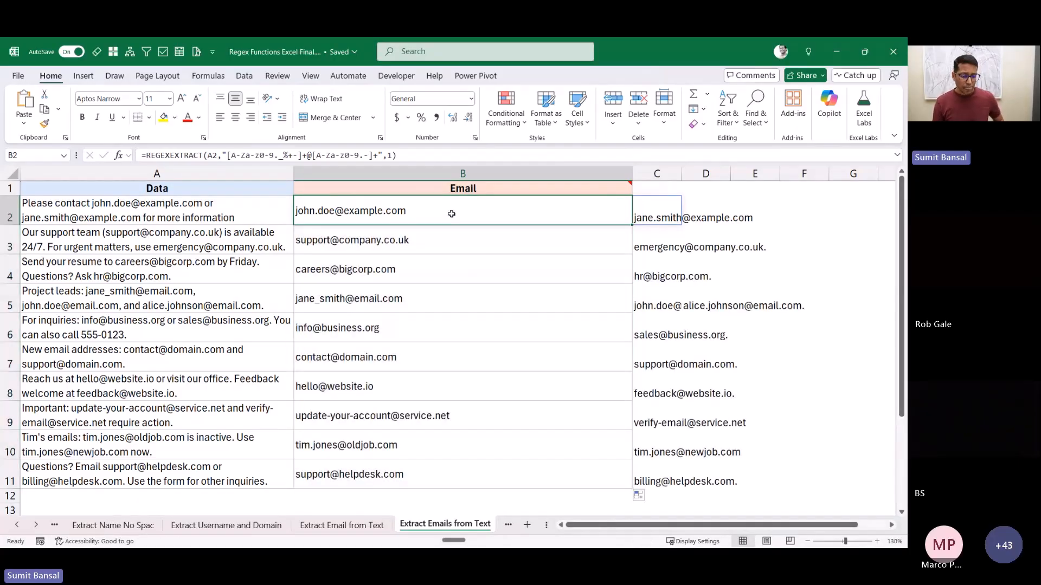
key(F2)
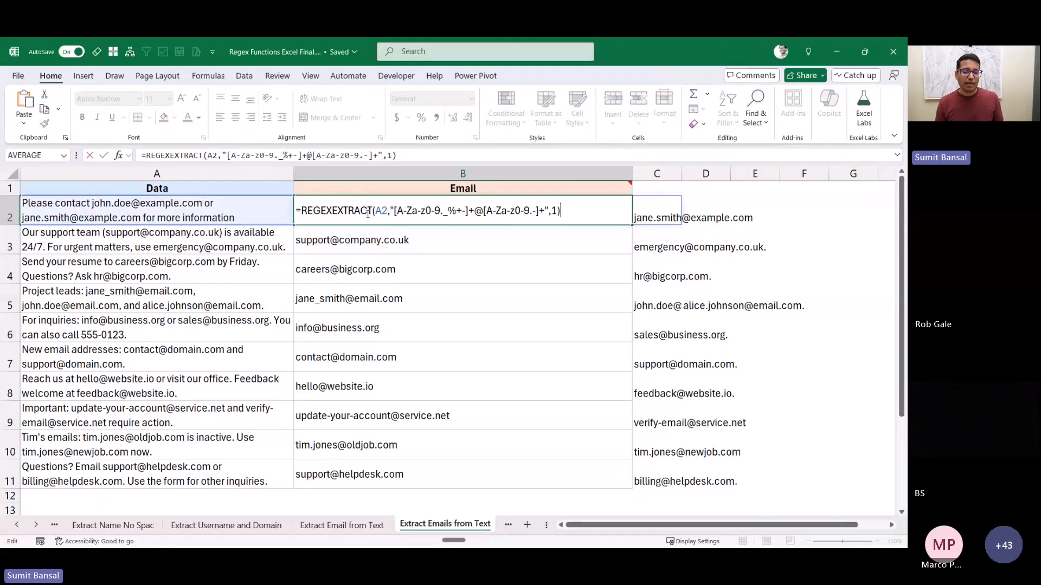
double_click(378, 212)
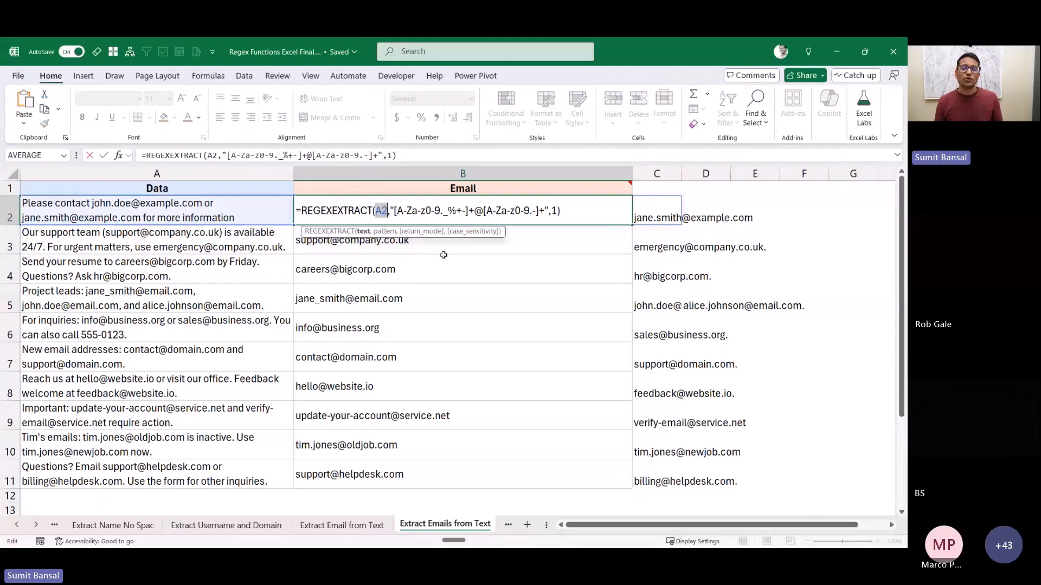
key(Escape)
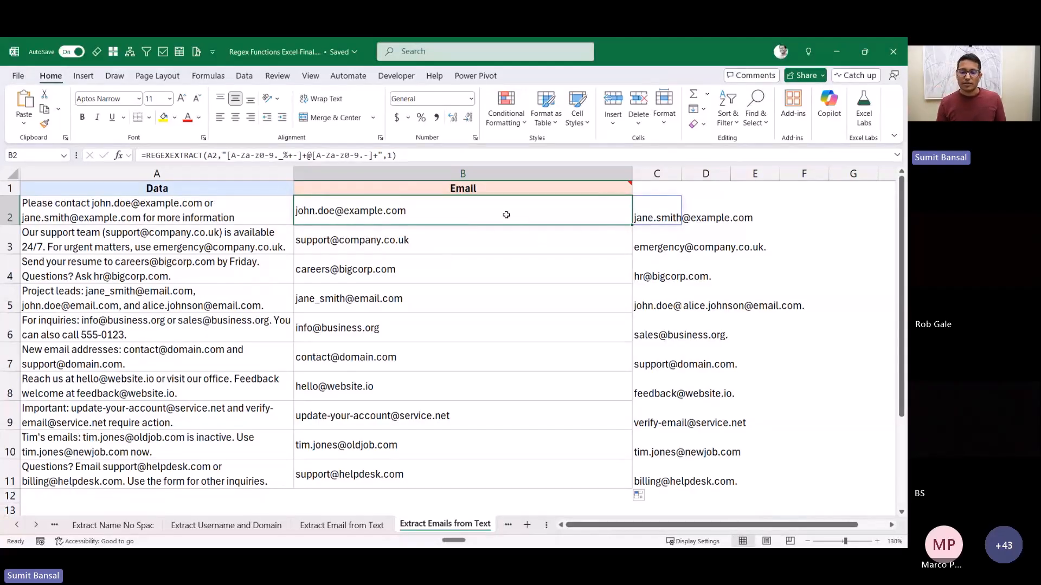
double_click(384, 211)
text(:A11)
key(Return)
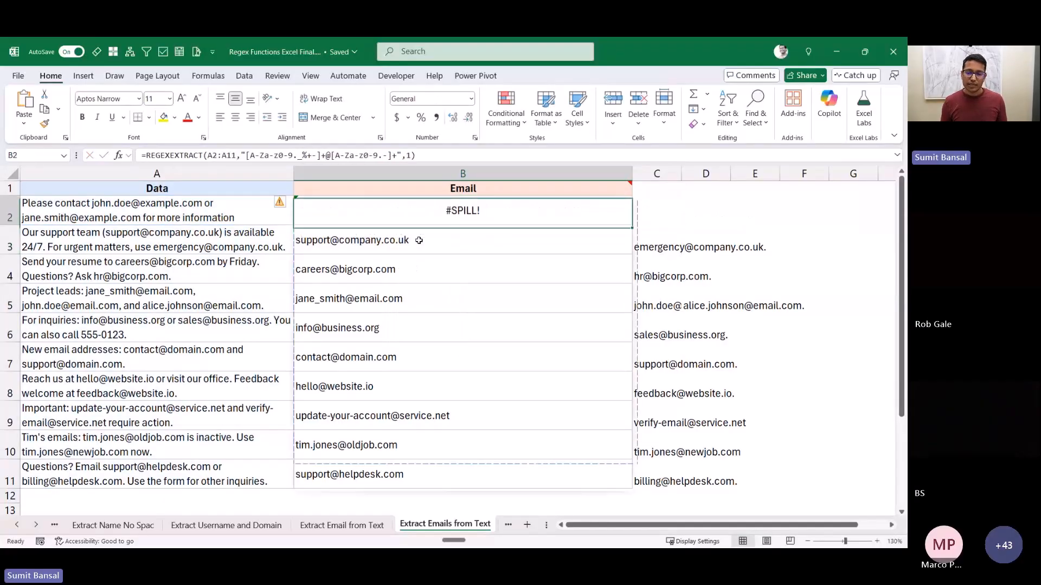
Step: Clear the filled formulas below B2 so that the array result has room to spill
key(ctrl+shift+Down)
key(ctrl+shift+Up)
key(ctrl+shift+Right)
key(Delete)
key(Up)
key(Down)
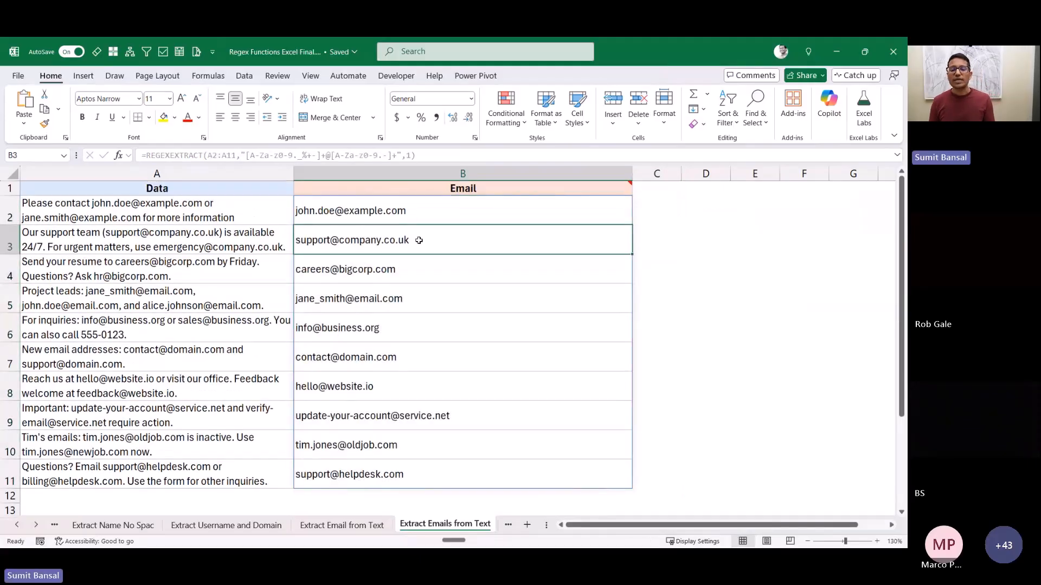
Step: Reduce B2's text argument to A2 again and fill the formula down through B11
key(Up)
key(F2)
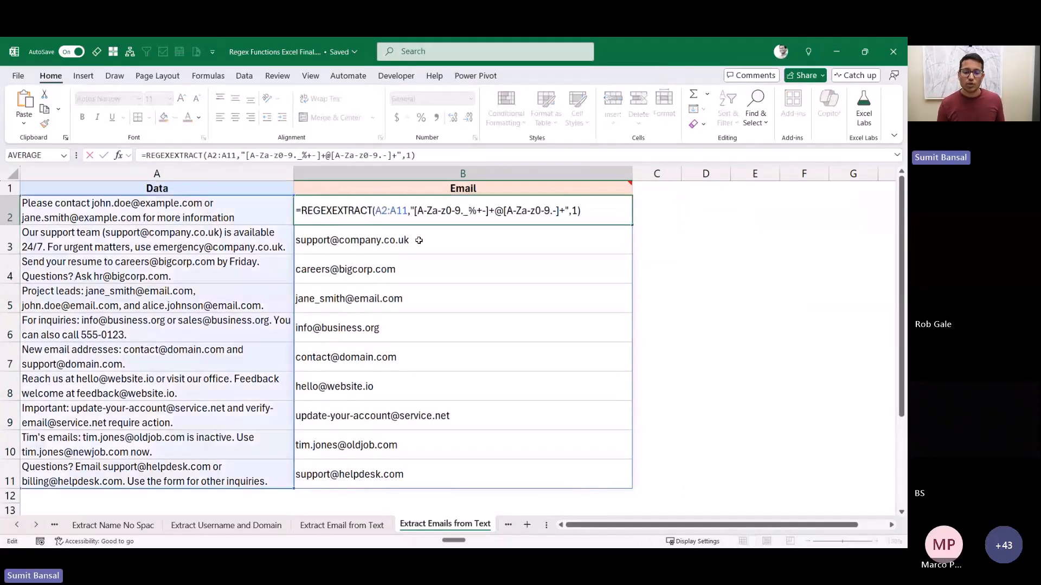
click(406, 210)
key(BackSpace)
key(BackSpace)
key(BackSpace)
key(BackSpace)
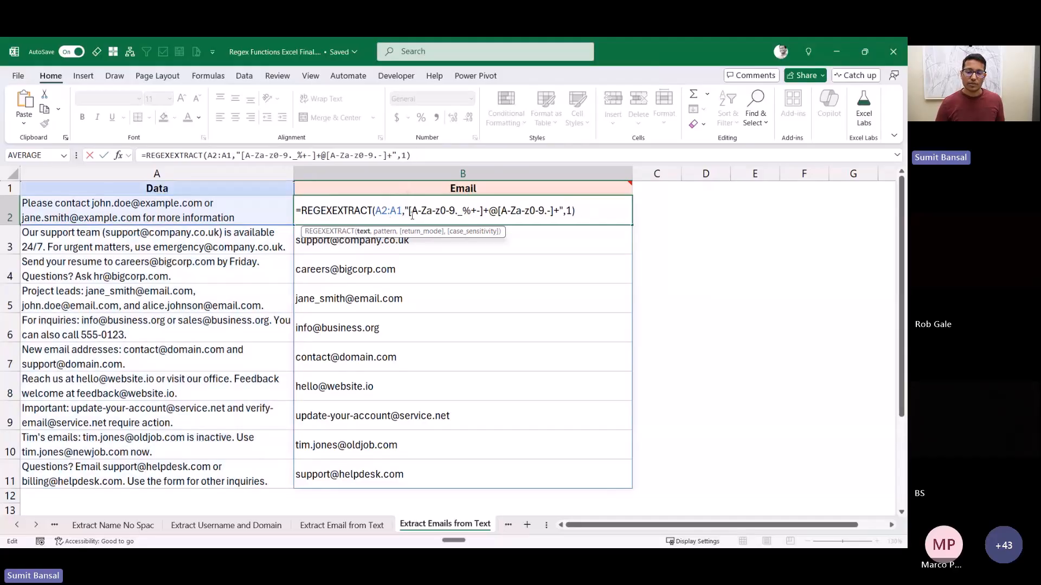
key(Return)
click(411, 215)
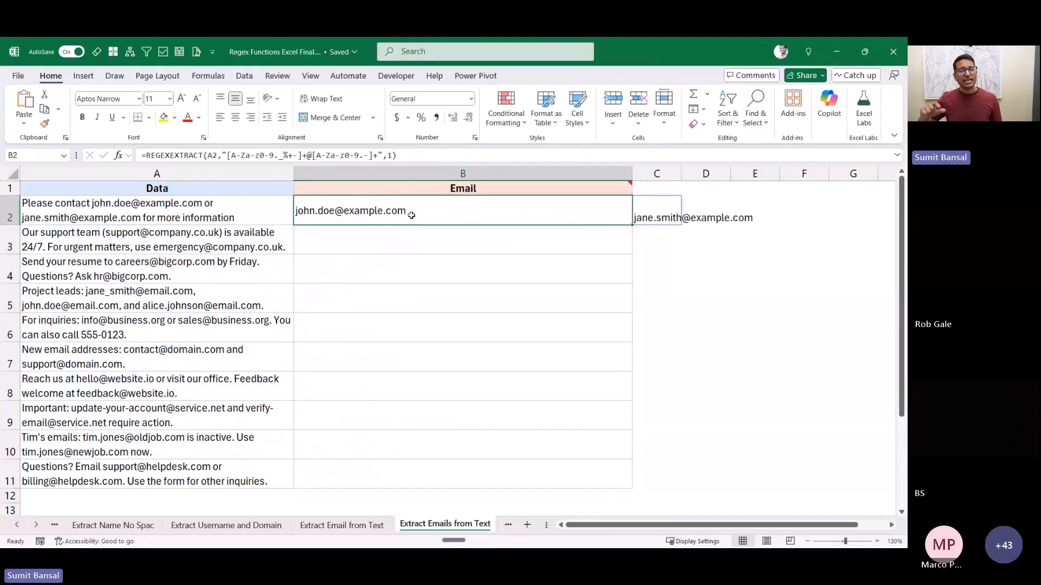
drag(632, 224, 618, 480)
Step: Wrap the REGEXEXTRACT formula in B2 in TEXTJOIN with ", " as the delimiter and an empty ignore_empty argument
click(466, 221)
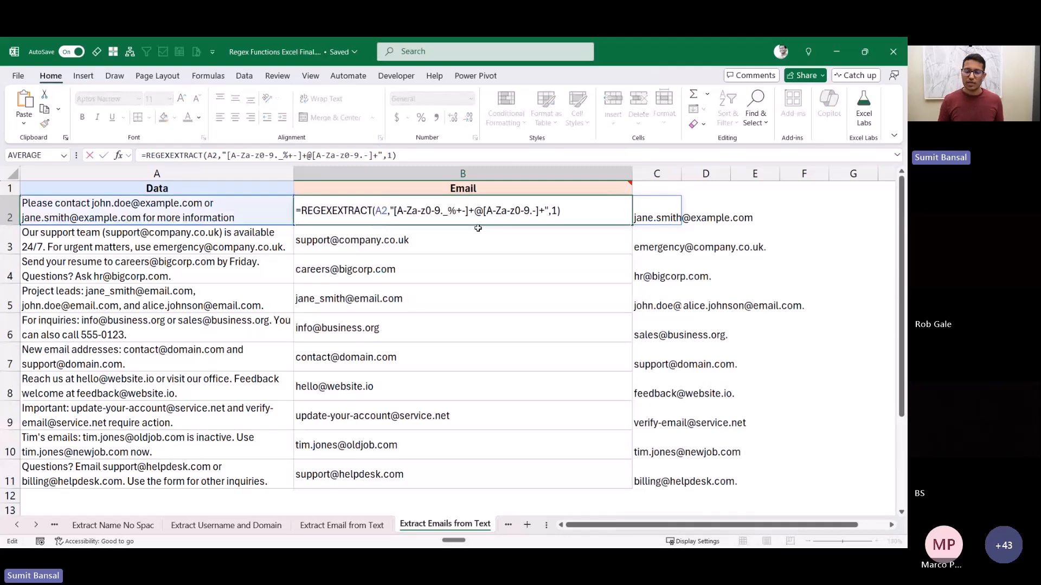
key(ctrl+Left)
key(ctrl+Left)
key(ctrl+Left)
key(ctrl+Left)
key(ctrl+Left)
key(ctrl+Left)
key(ctrl+Left)
key(ctrl+Left)
key(ctrl+Left)
key(ctrl+Left)
key(ctrl+Left)
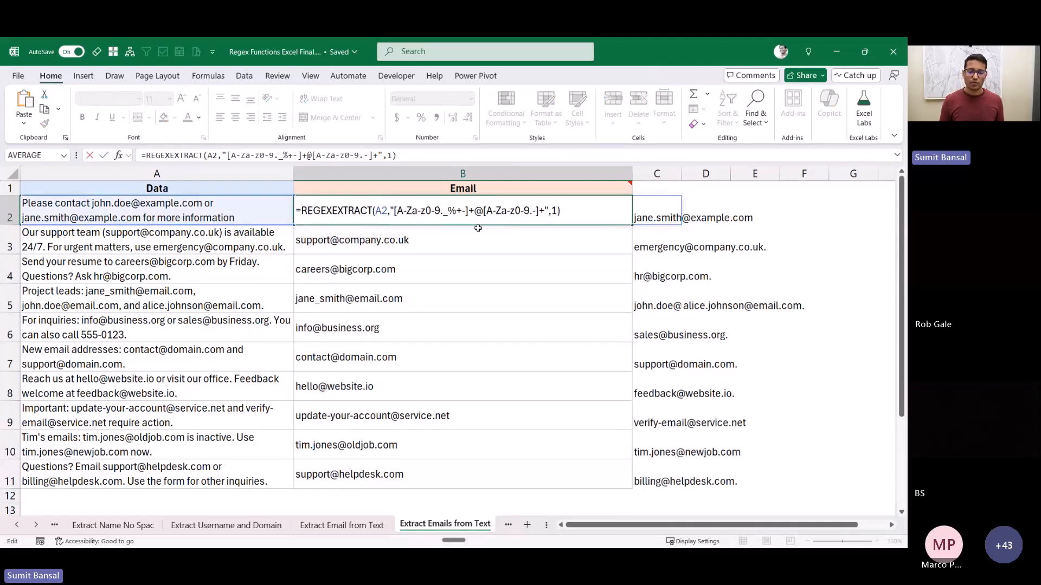
text(TEXTJOIN)
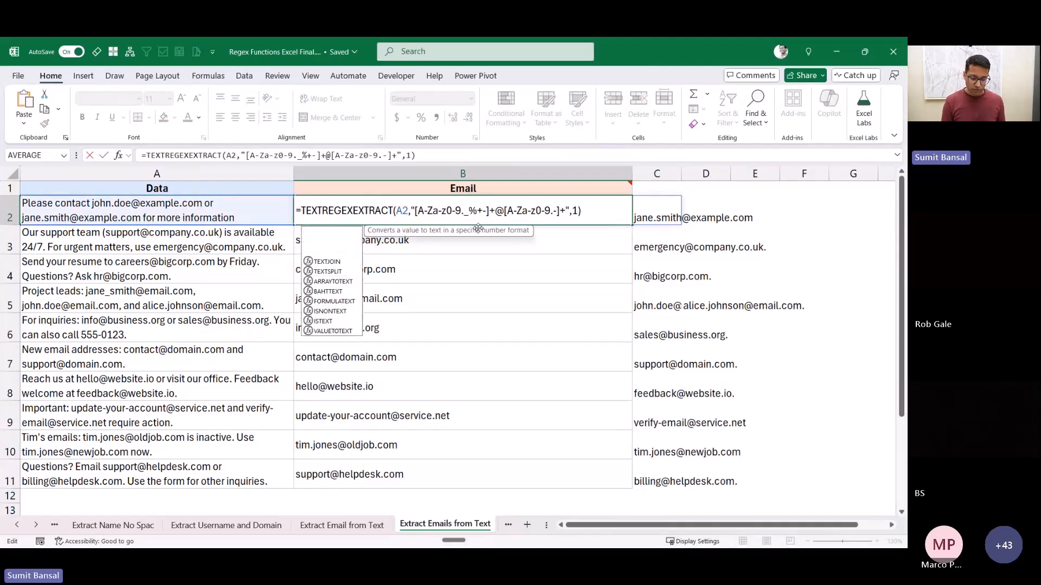
text(()
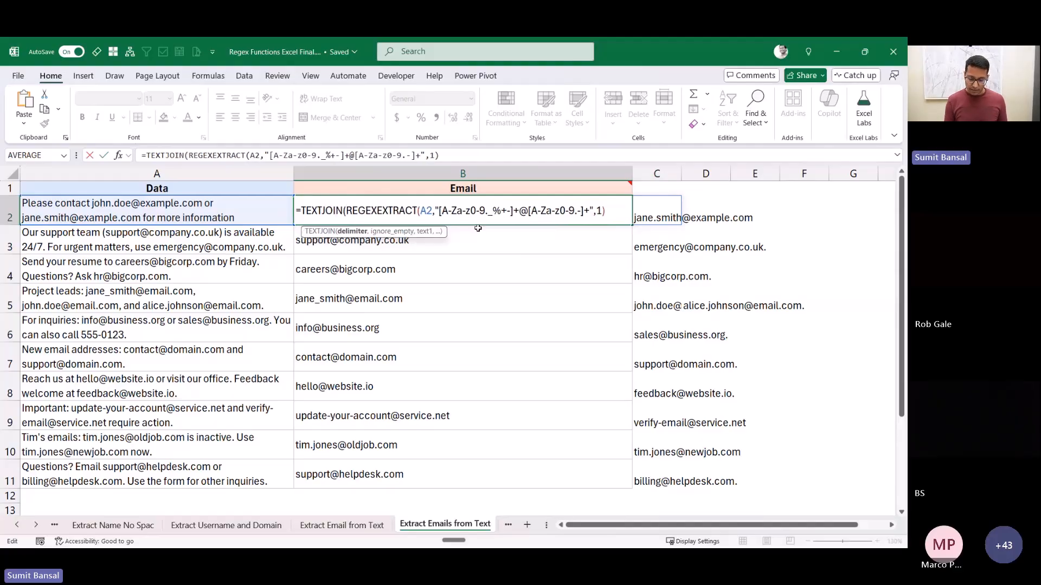
text(", )
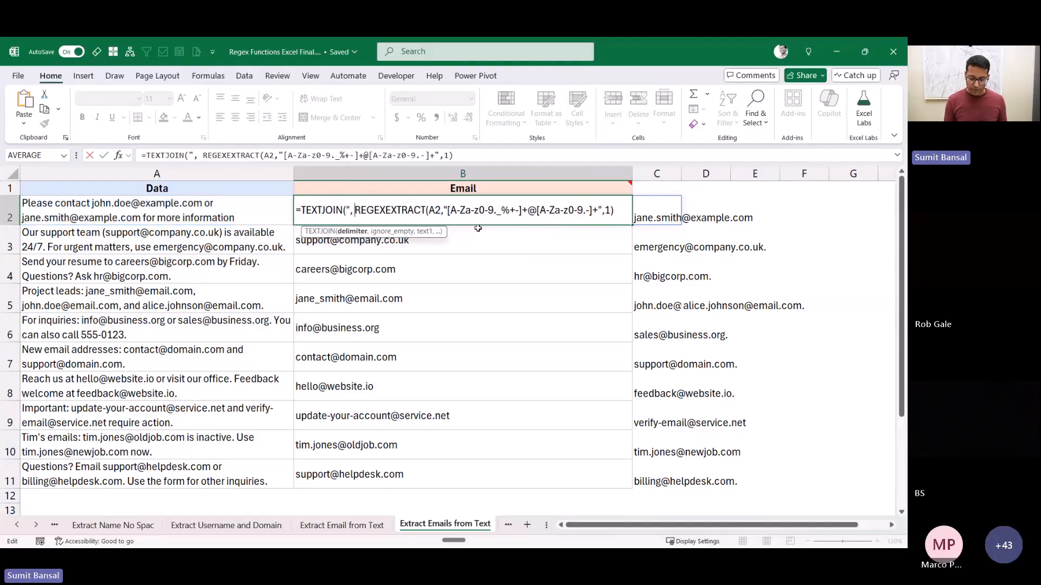
text(",,)
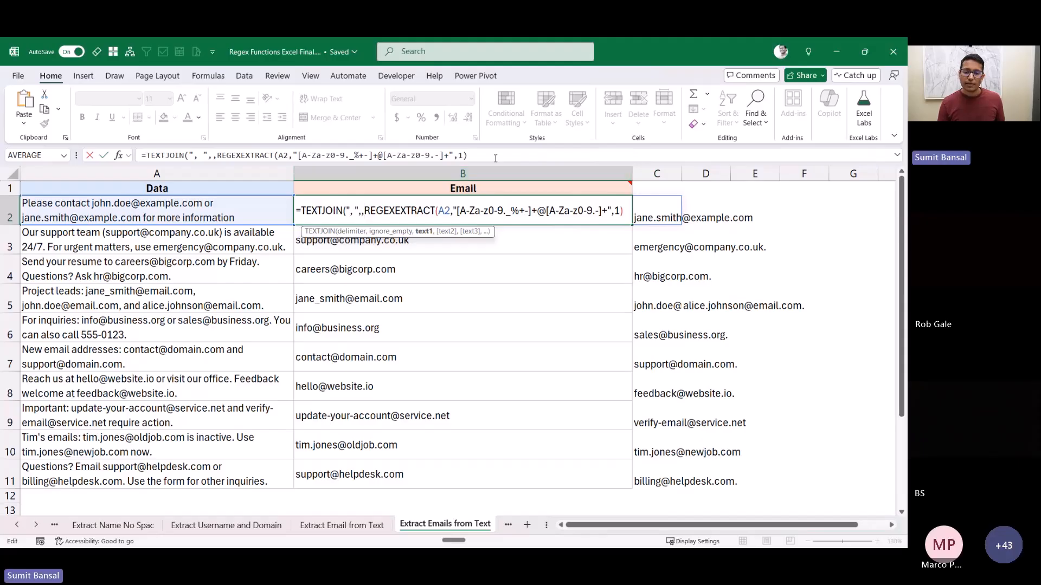
Step: Close and commit the TEXTJOIN formula in B2, and fill it down through B11
click(487, 157)
key(Return)
key(Up)
double_click(632, 225)
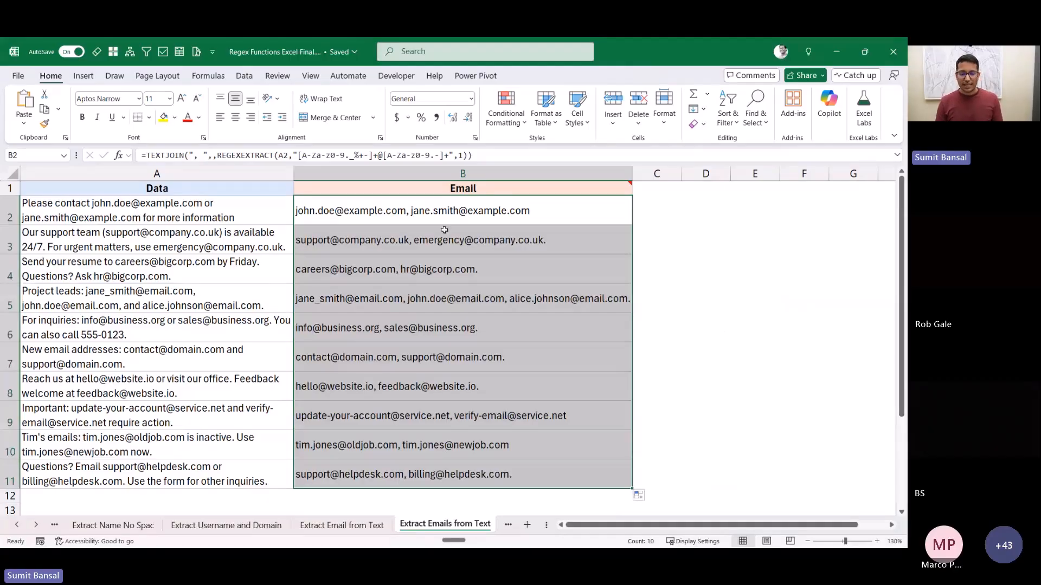
Step: Open the Split Text-Num sheet and select its Data values in A2:A14
click(261, 215)
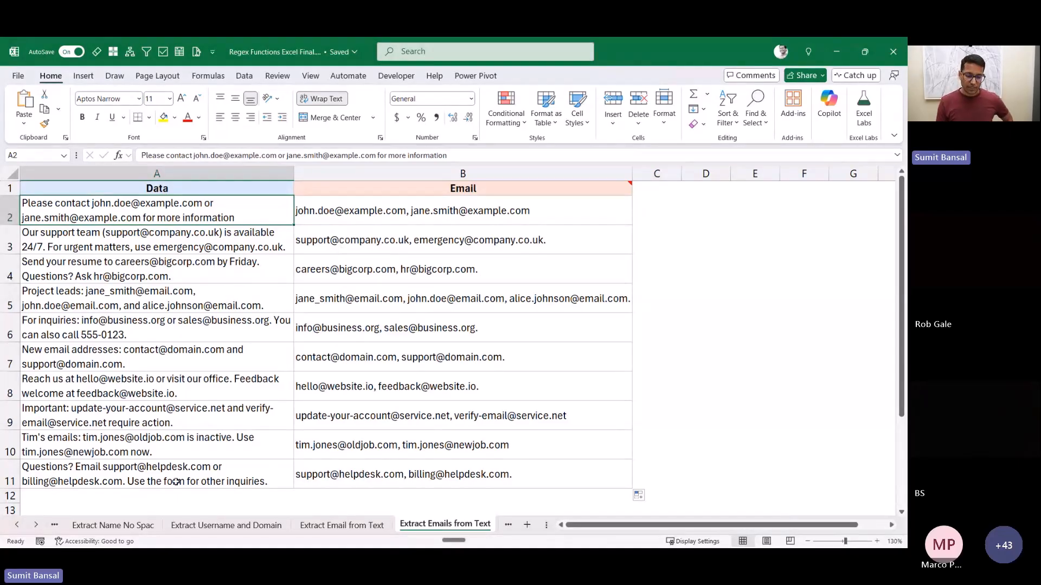
click(36, 525)
click(35, 525)
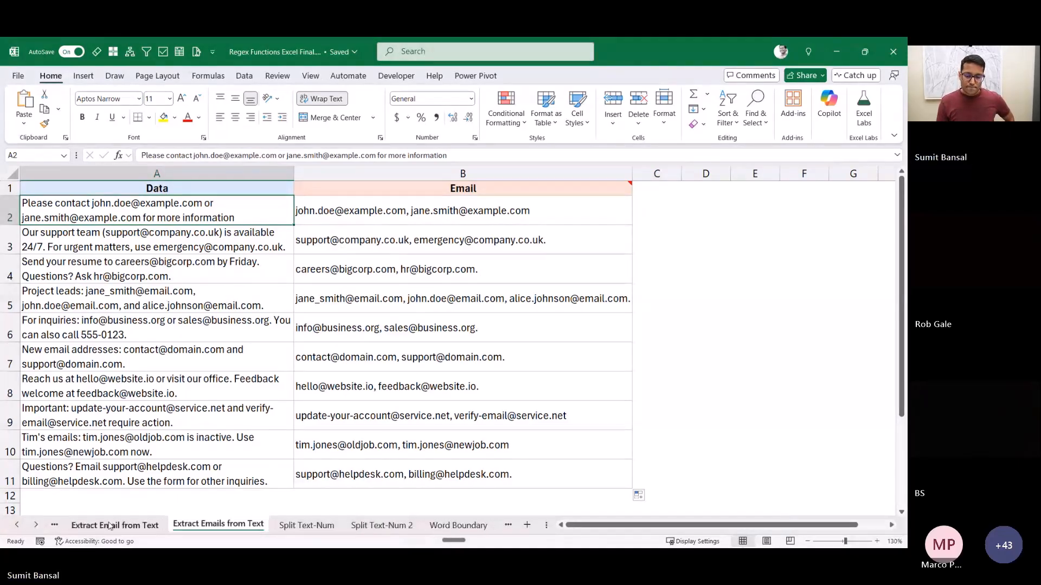
click(282, 527)
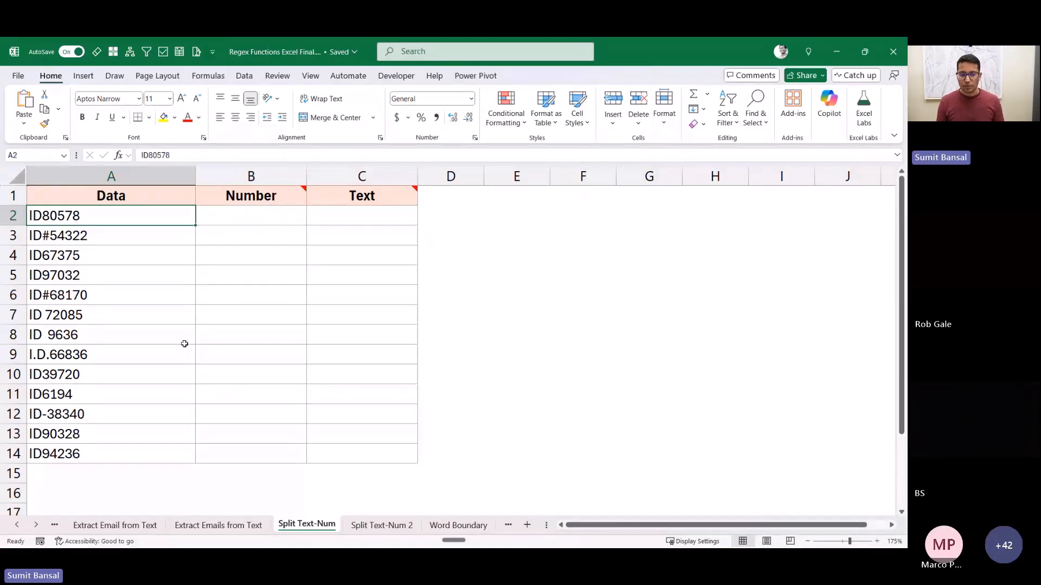
drag(135, 217, 112, 450)
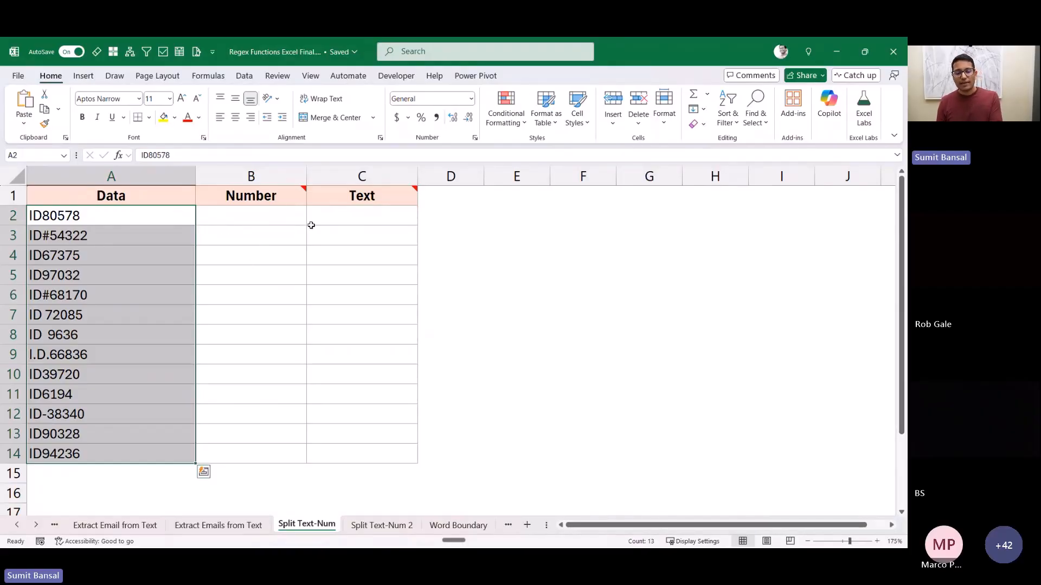
Step: Enter =REGEXEXTRACT(A2:A14,"\d") in B2 of the Number column
click(266, 219)
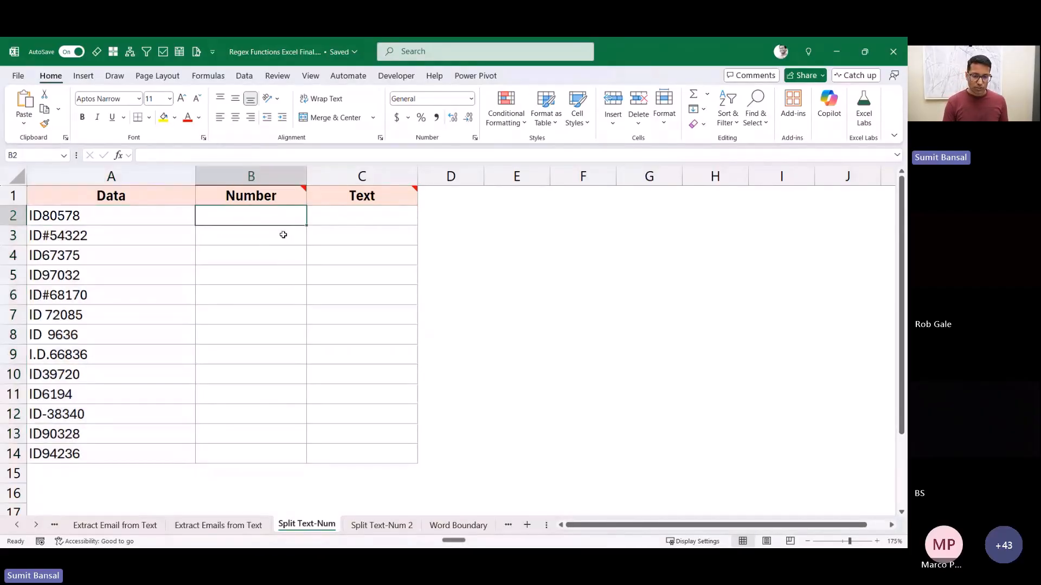
text(=rege)
key(Tab)
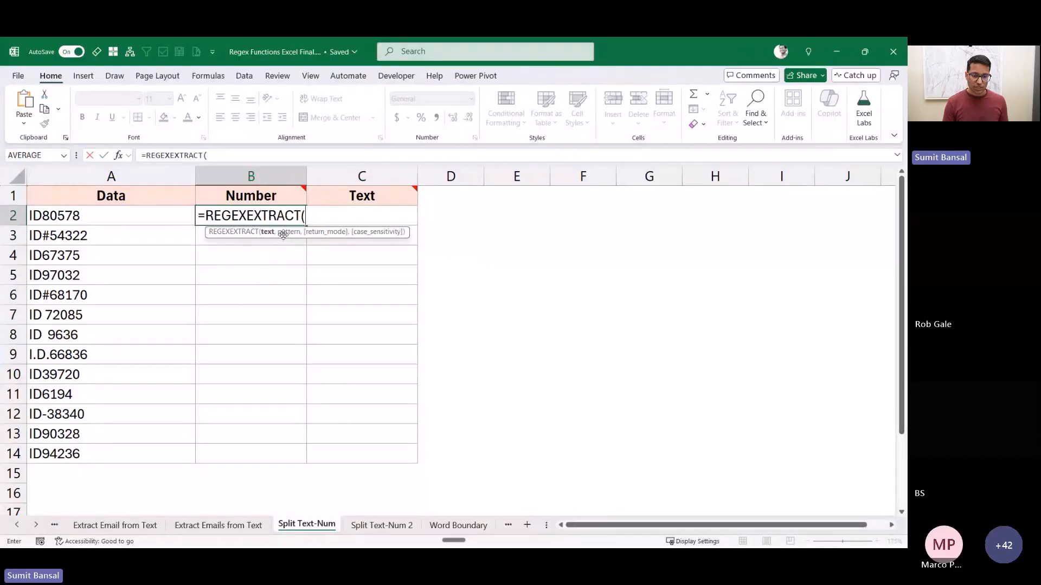
drag(165, 215, 154, 449)
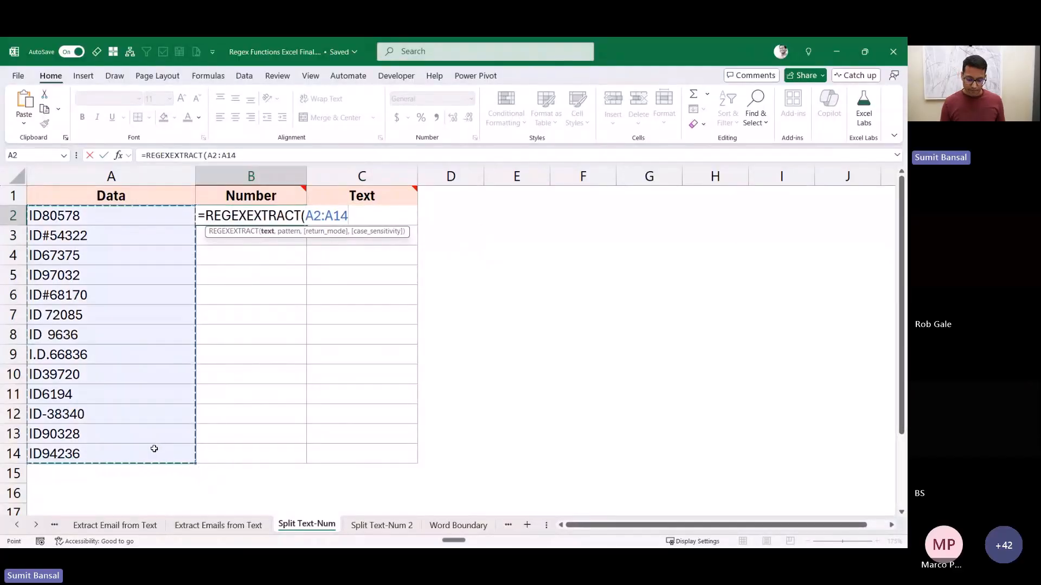
text(,""))
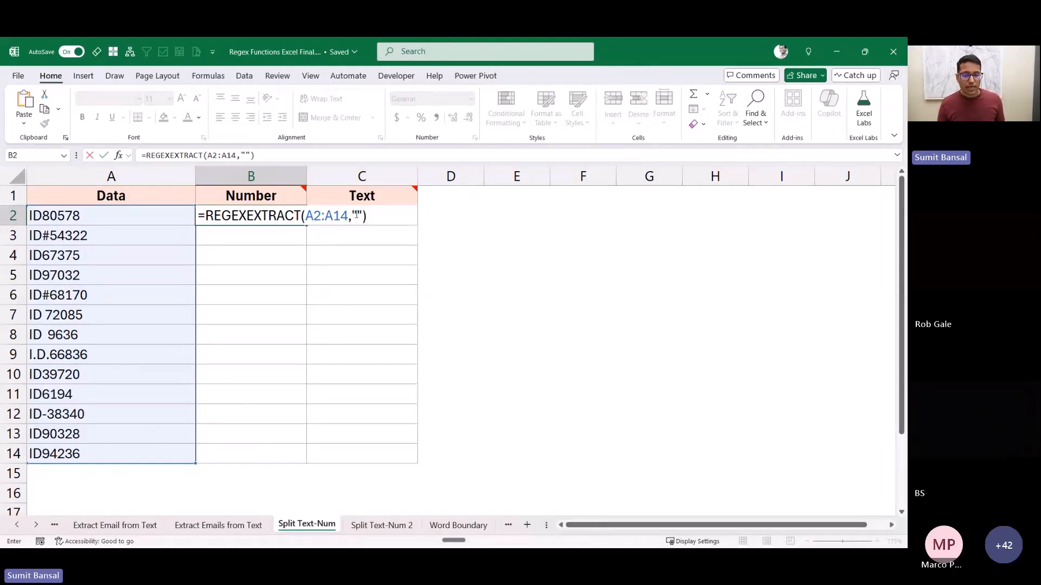
click(356, 215)
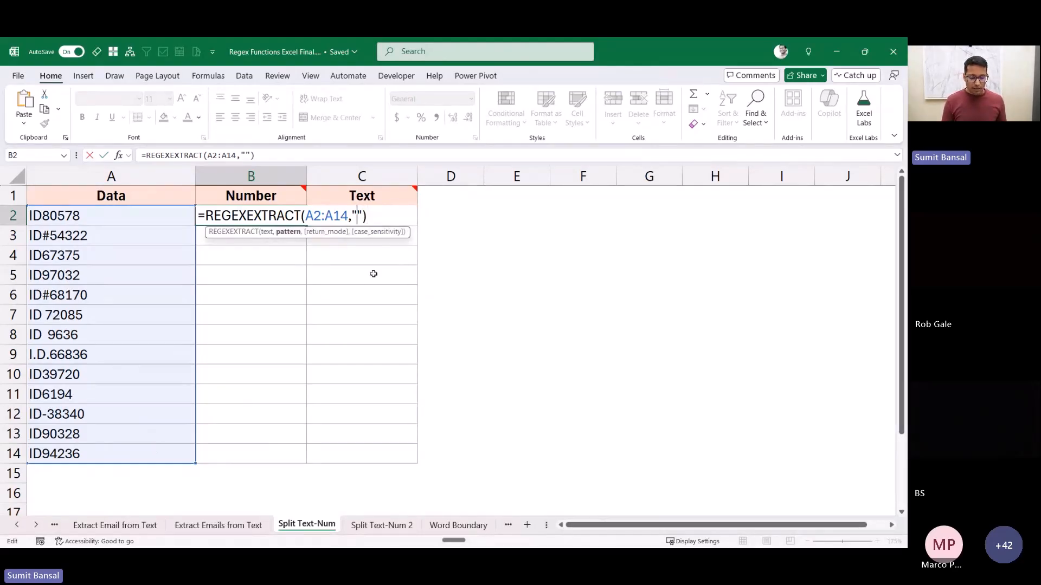
text(\d)
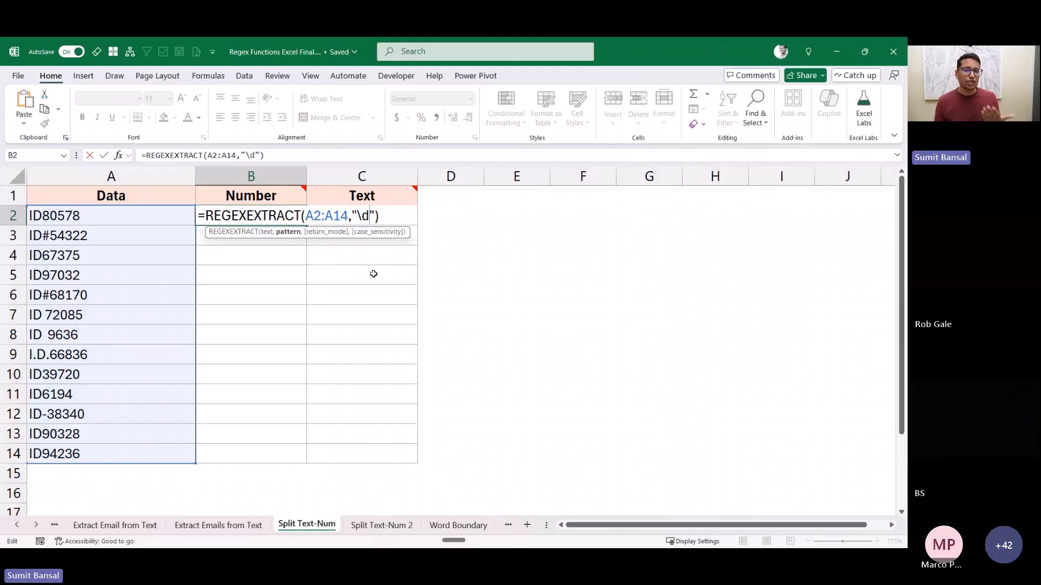
drag(357, 215, 369, 216)
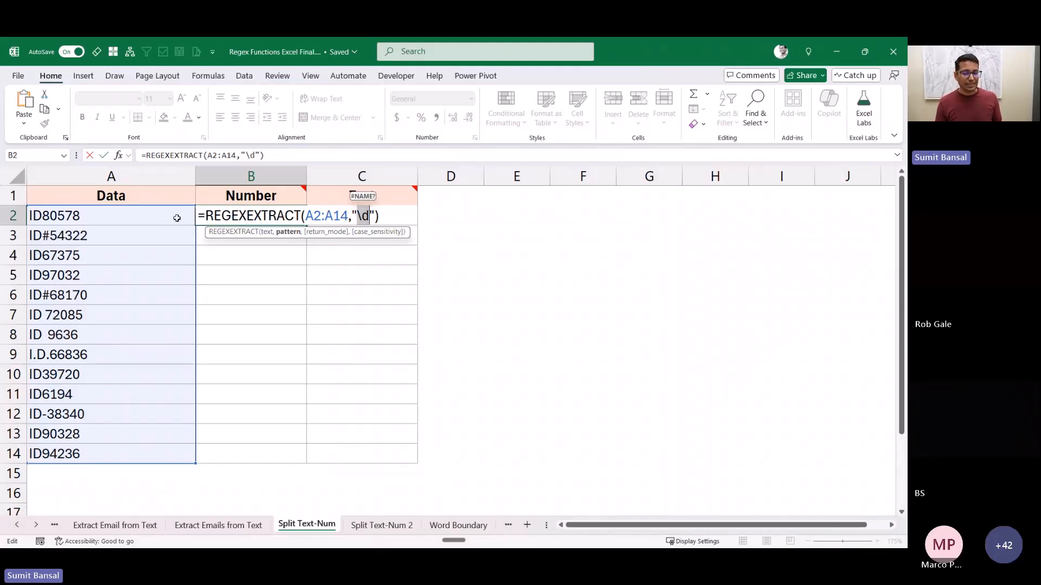
key(Return)
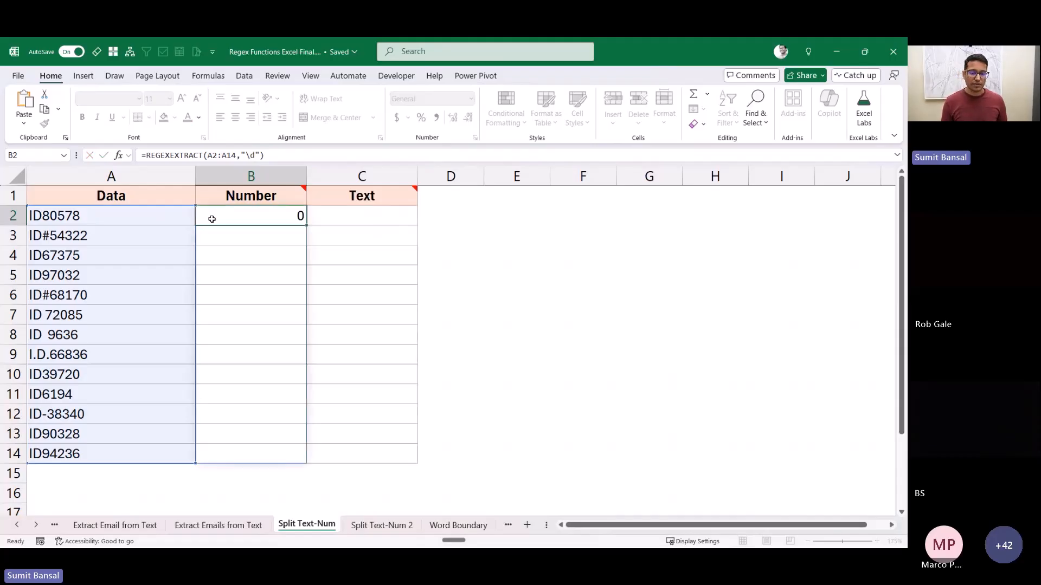
Step: Change the REGEXEXTRACT pattern in B2 to "\d+" and commit the formula
click(212, 219)
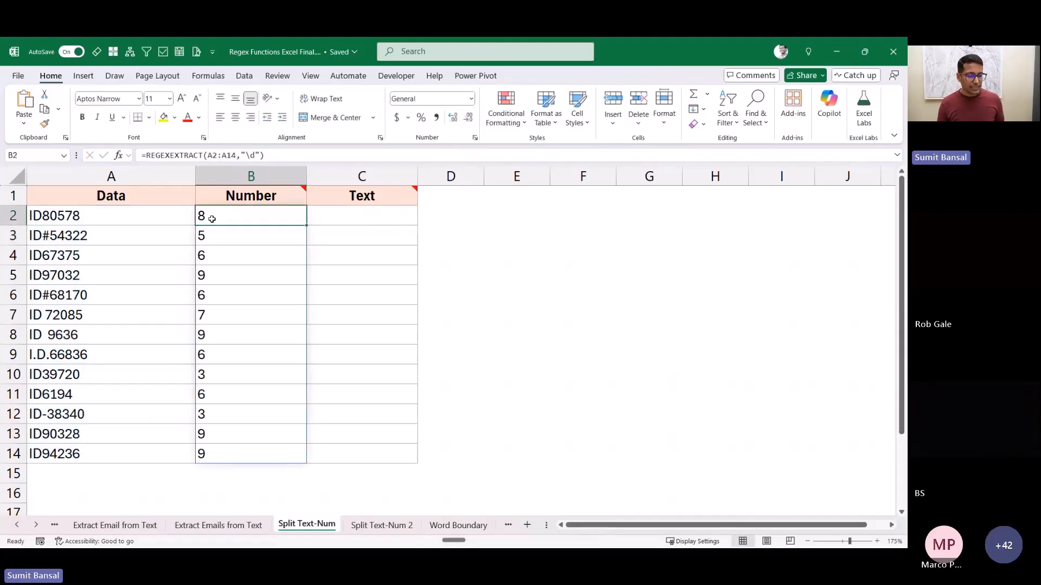
double_click(212, 219)
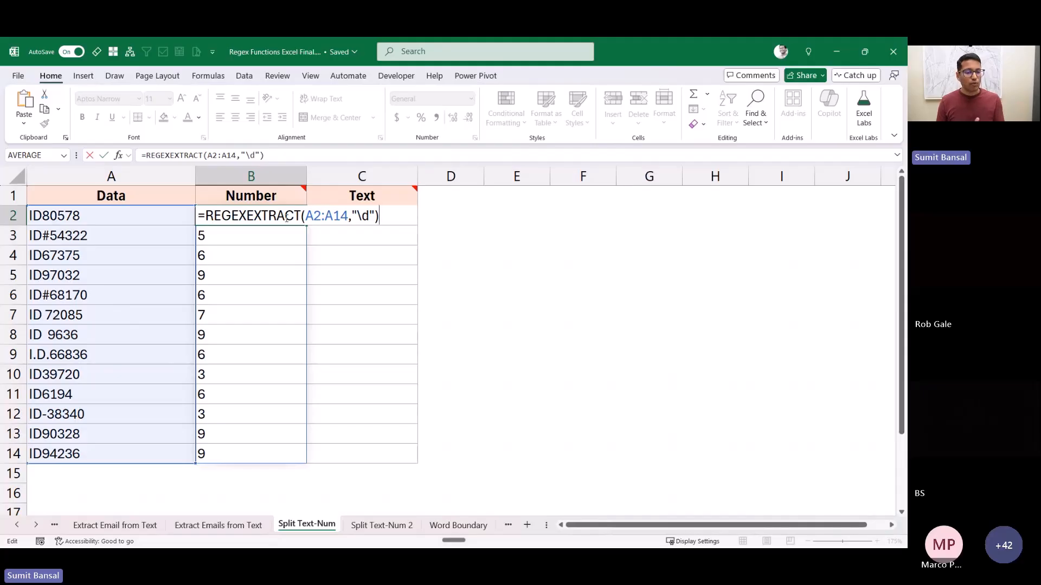
click(369, 216)
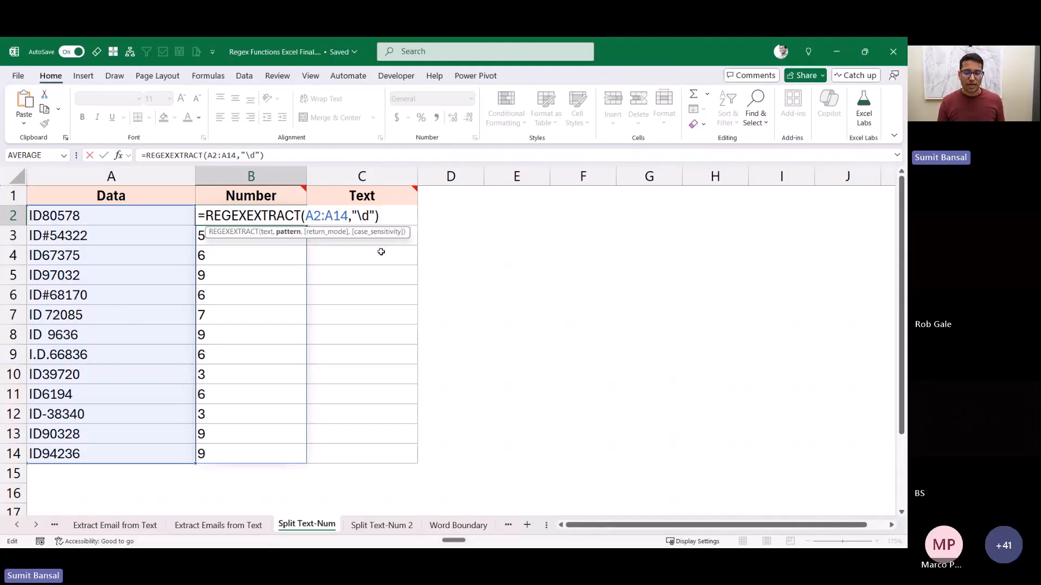
text(+)
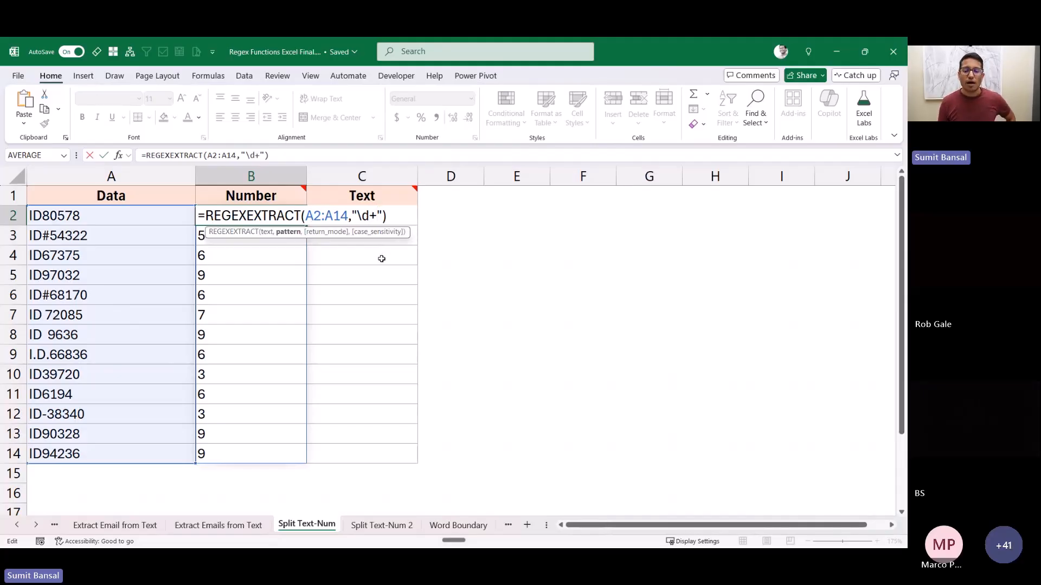
key(Return)
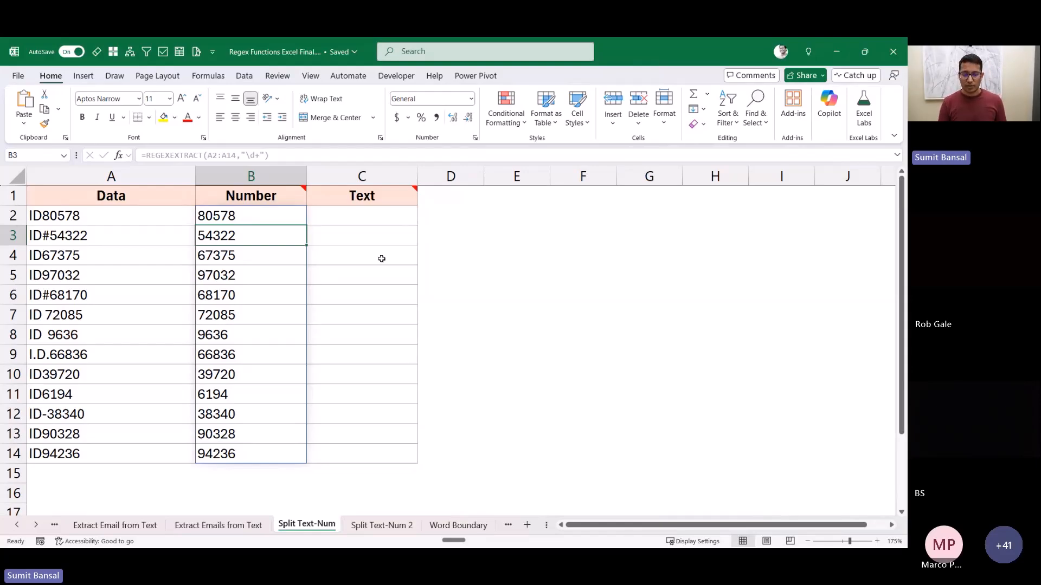
Step: Copy the formula text from B2 into C2 of the Text column
click(248, 217)
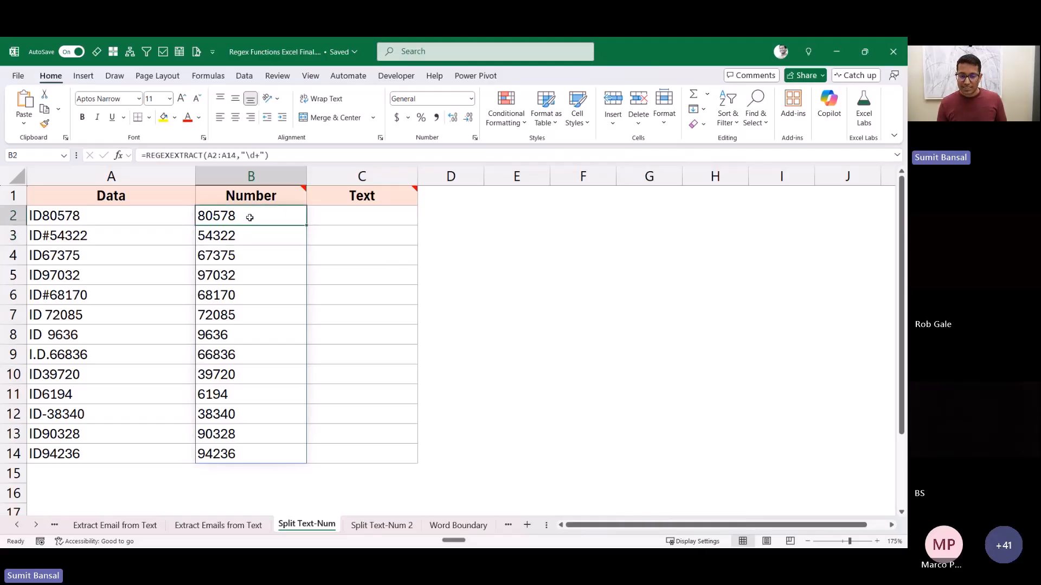
key(F2)
key(ctrl+shift+Left)
key(ctrl+shift+Left)
key(ctrl+c)
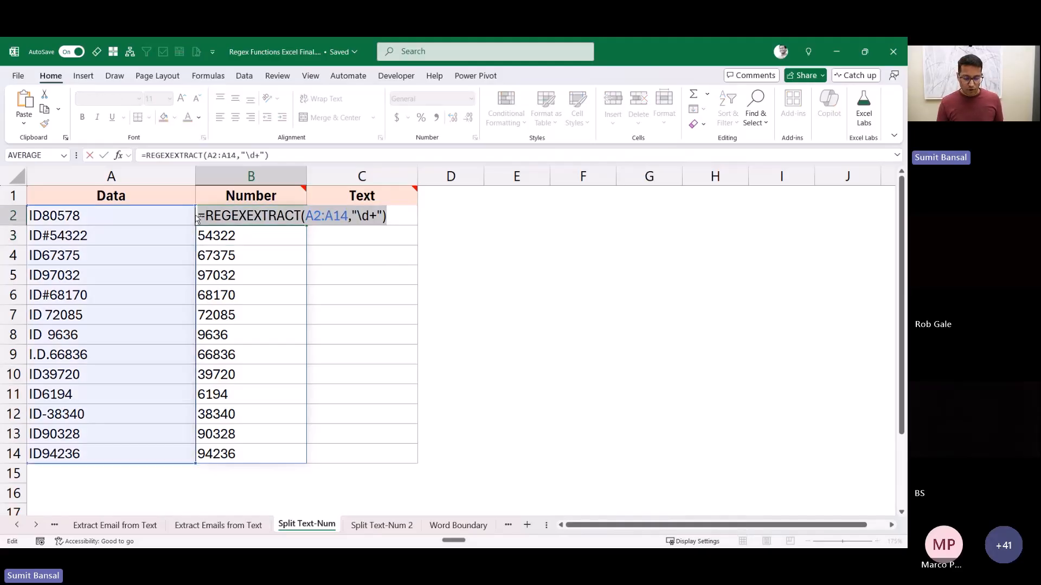
click(342, 217)
key(F2)
key(ctrl+v)
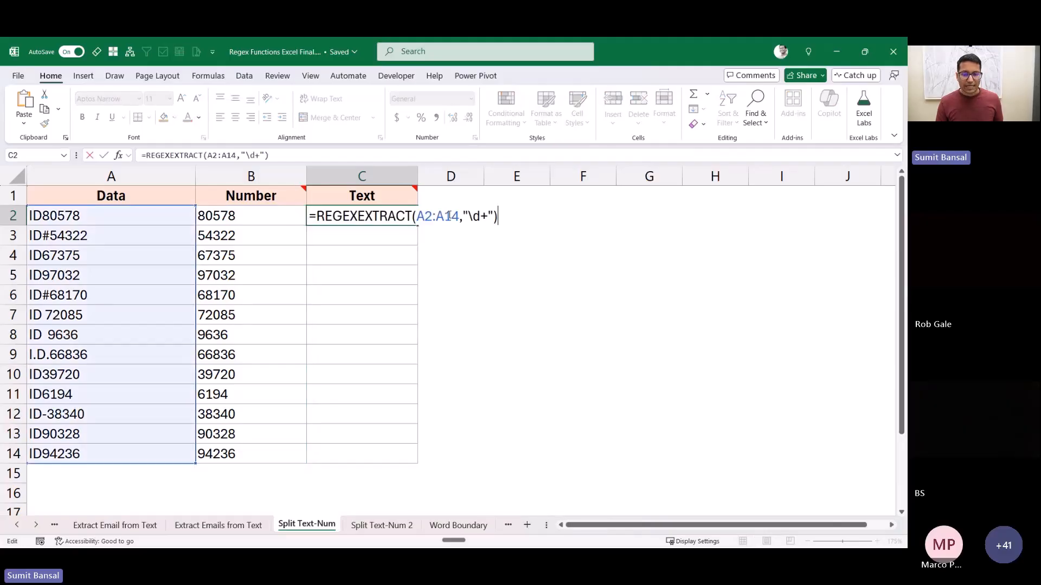
Step: Change the pattern in C2 to "\D+", commit it, and select the Text and Number results to review them
key(Left)
key(Left)
key(Left)
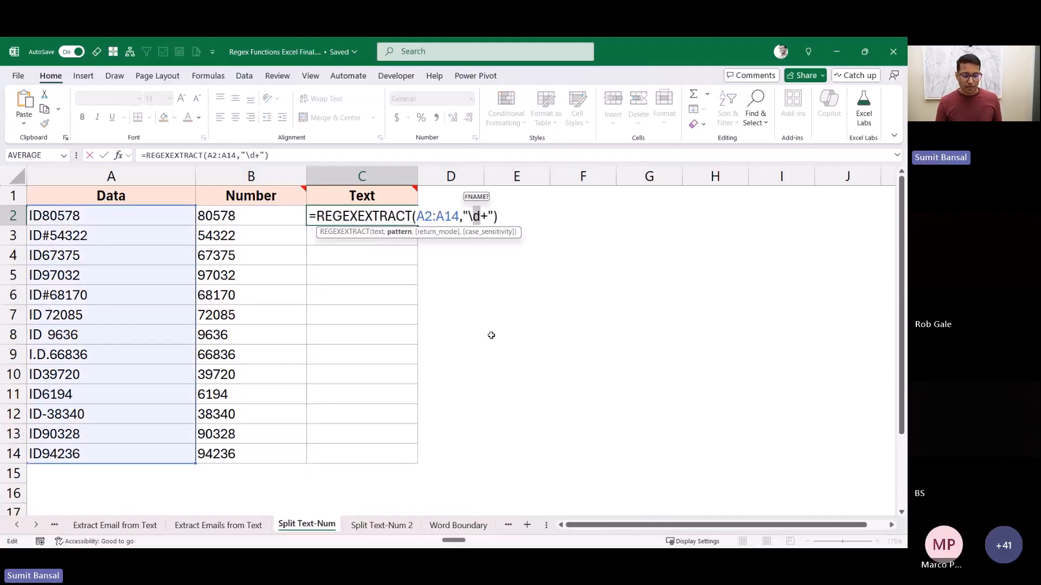
text(D)
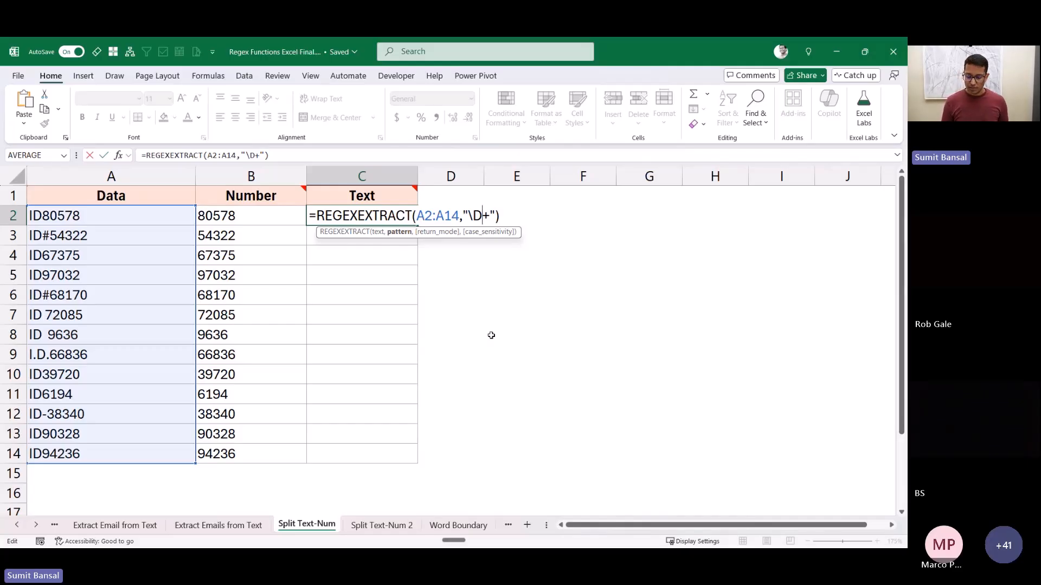
key(ctrl+Return)
drag(341, 217, 344, 454)
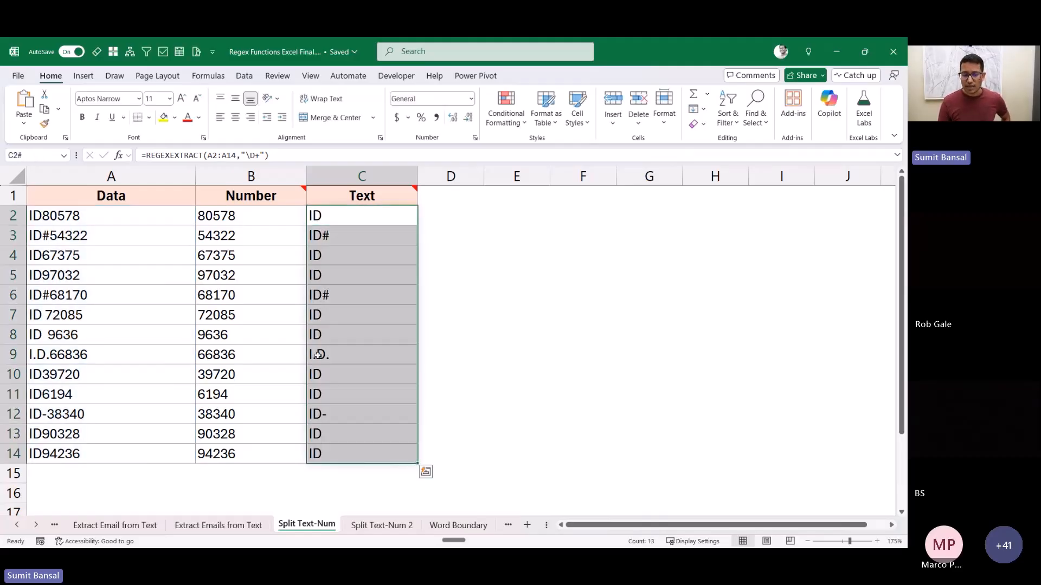
drag(249, 217, 250, 450)
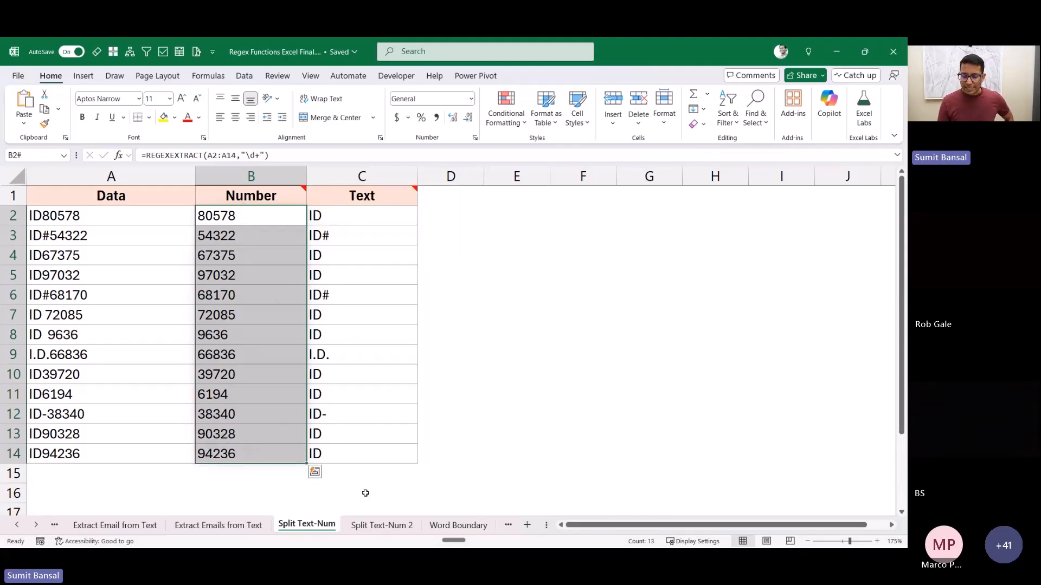
Step: Open the Split Text-Num 2 sheet and enter =REGEXEXTRACT(A2,"\d+") in B2 of the Number column
click(373, 529)
drag(209, 247, 211, 374)
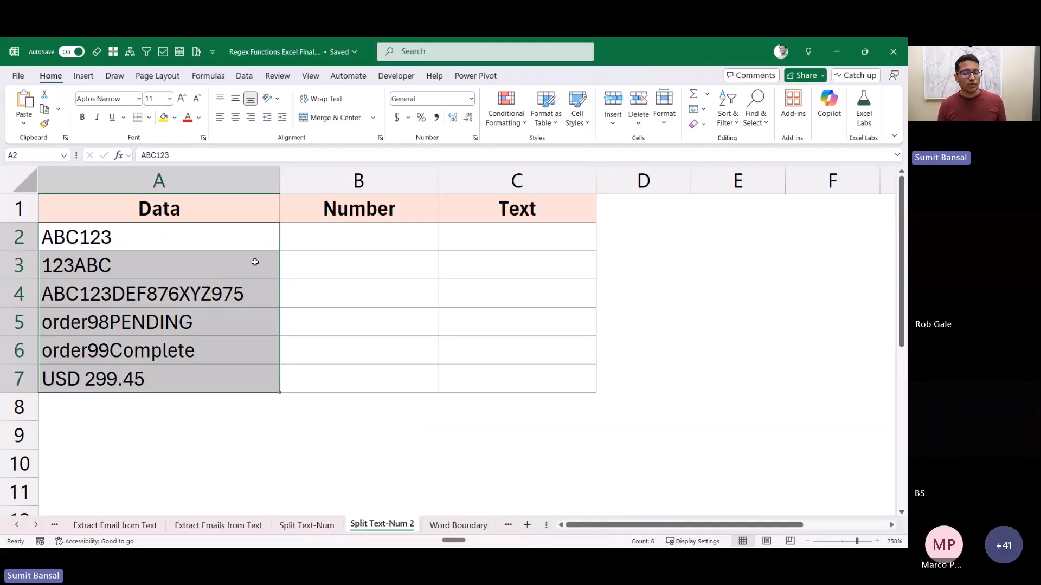
click(325, 240)
text(=rege)
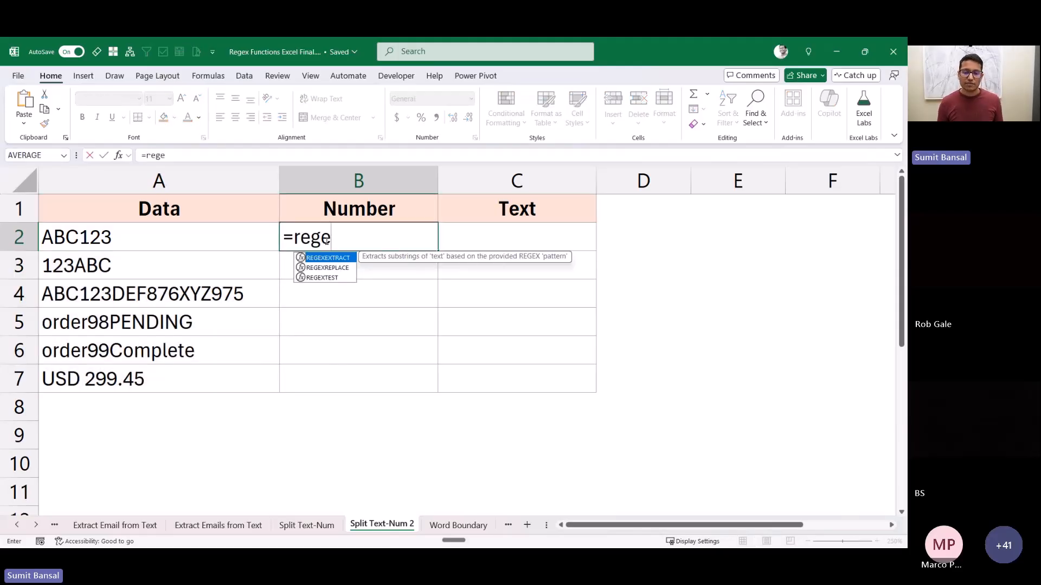
key(Tab)
mouse_move(242, 238)
mouse_down()
mouse_move(242, 325)
mouse_move(242, 237)
mouse_up()
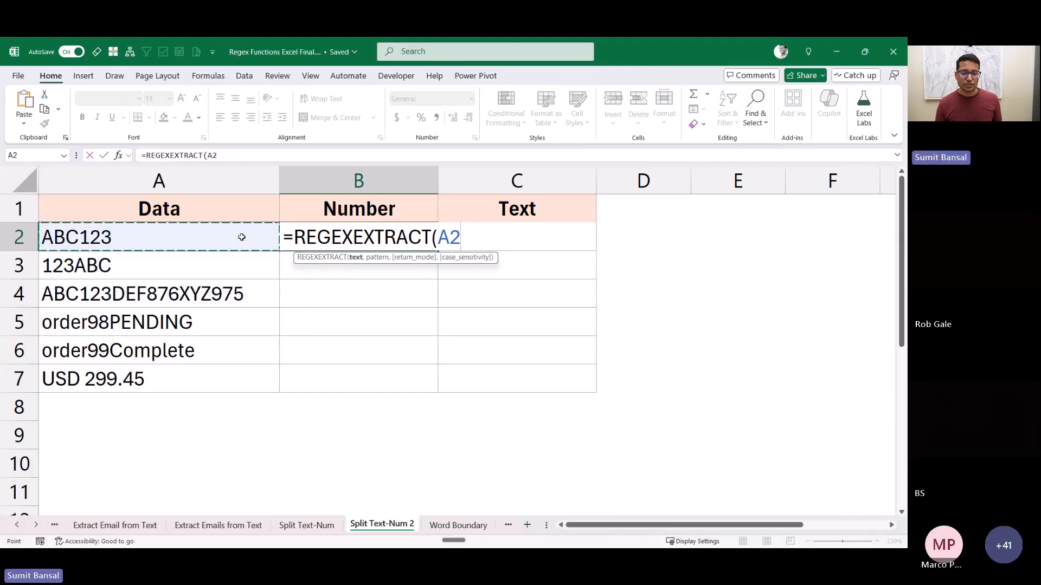
text(,""))
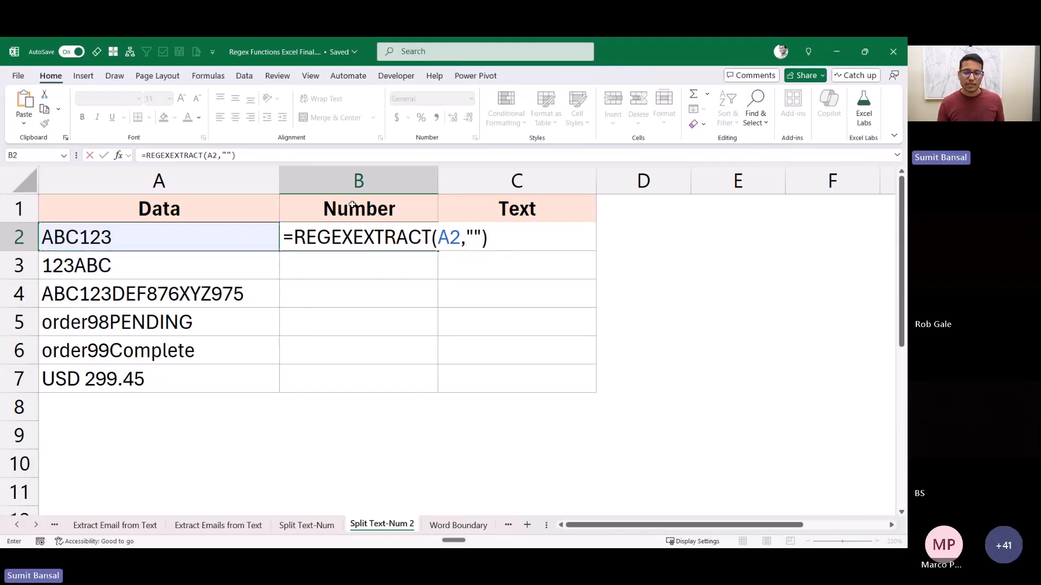
click(480, 244)
text(\d)
key(Return)
Step: Copy the B2 formula down the Number column through B7
key(Up)
key(ctrl+c)
key(shift+Down)
key(shift+Down)
key(shift+Down)
key(shift+Down)
key(shift+Down)
key(ctrl+v)
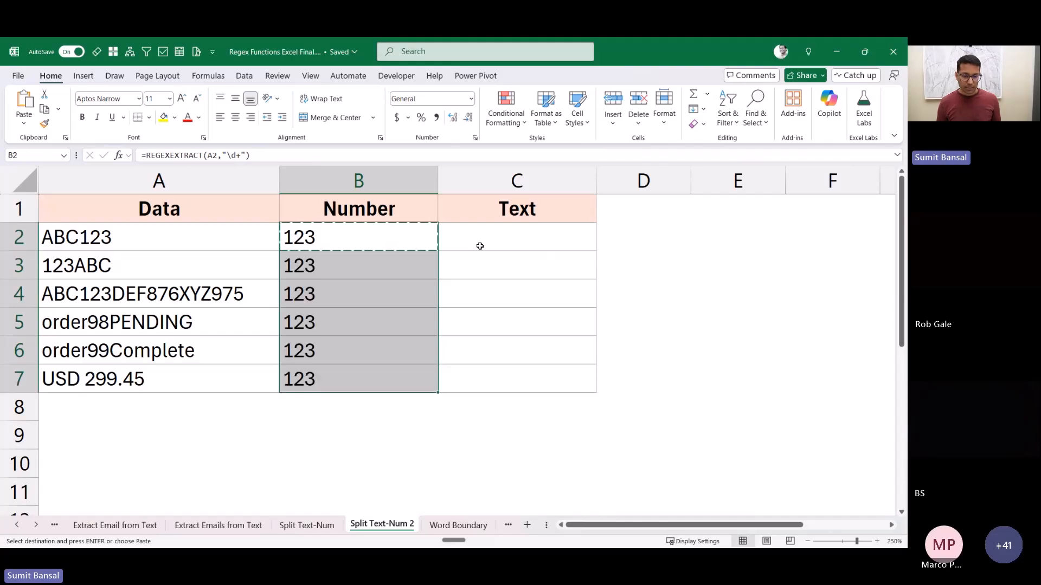
Step: Copy the REGEXEXTRACT formula text from B2 into C2 of the Text column
key(Up)
key(shift+Down)
key(Down)
key(F2)
key(ctrl+a)
key(ctrl+c)
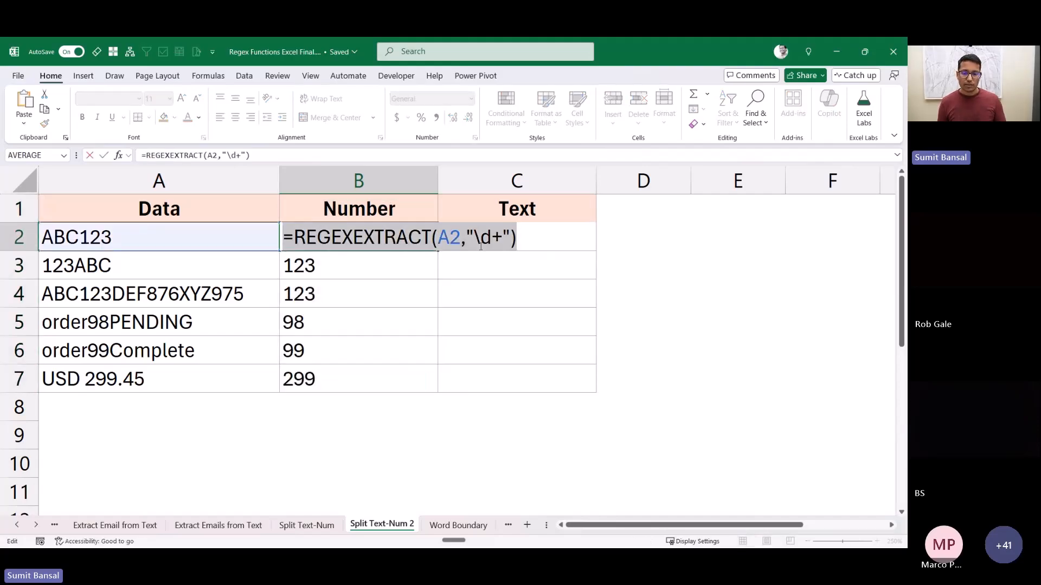
key(Tab)
key(F2)
key(ctrl+v)
Step: Set the pattern in C2 to "\D+" and fill the formula down through C7
key(Left)
key(Left)
key(Left)
key(Left)
key(shift+Right)
text(D)
key(Return)
key(Up)
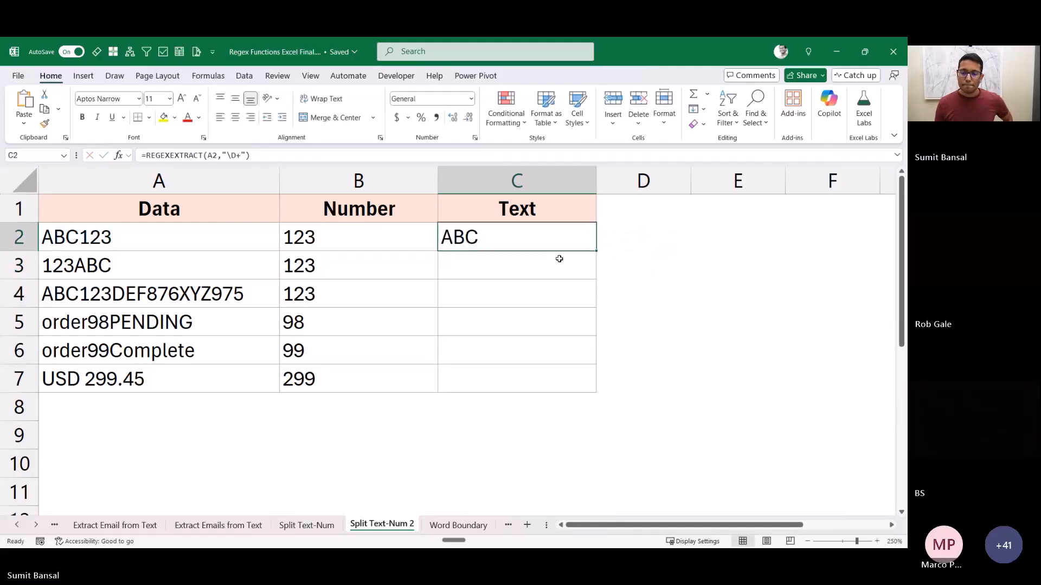
drag(596, 251, 588, 382)
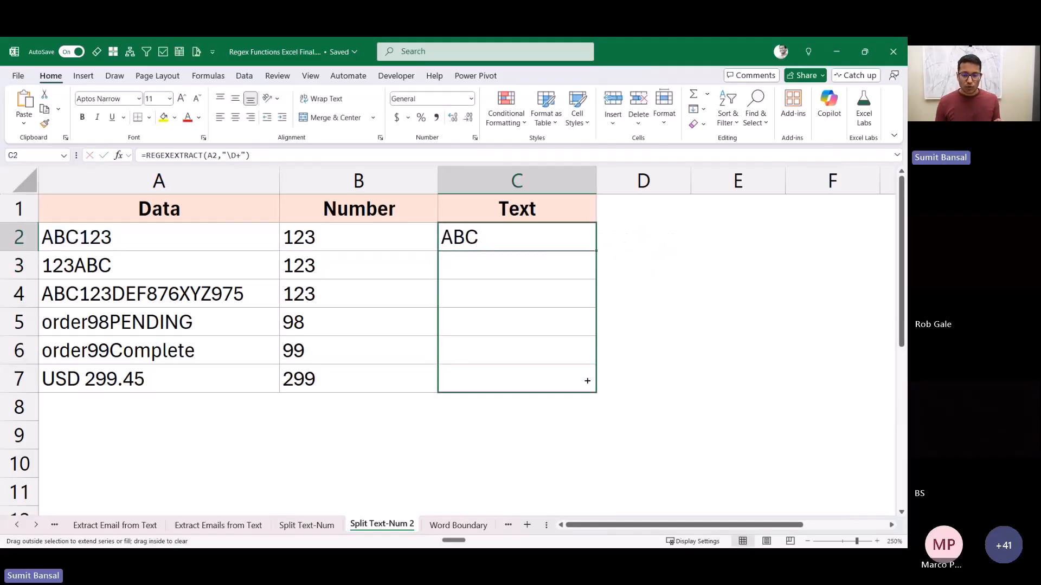
Step: Compare the source data with the Number and Text results in rows 2 and 3, and inspect the pattern in B2
drag(249, 248, 569, 263)
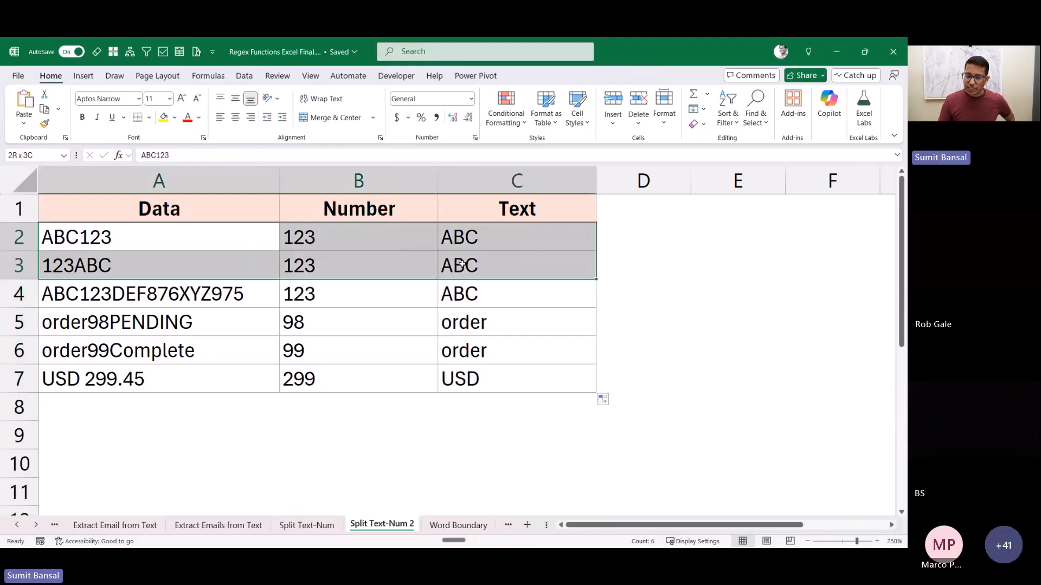
click(161, 242)
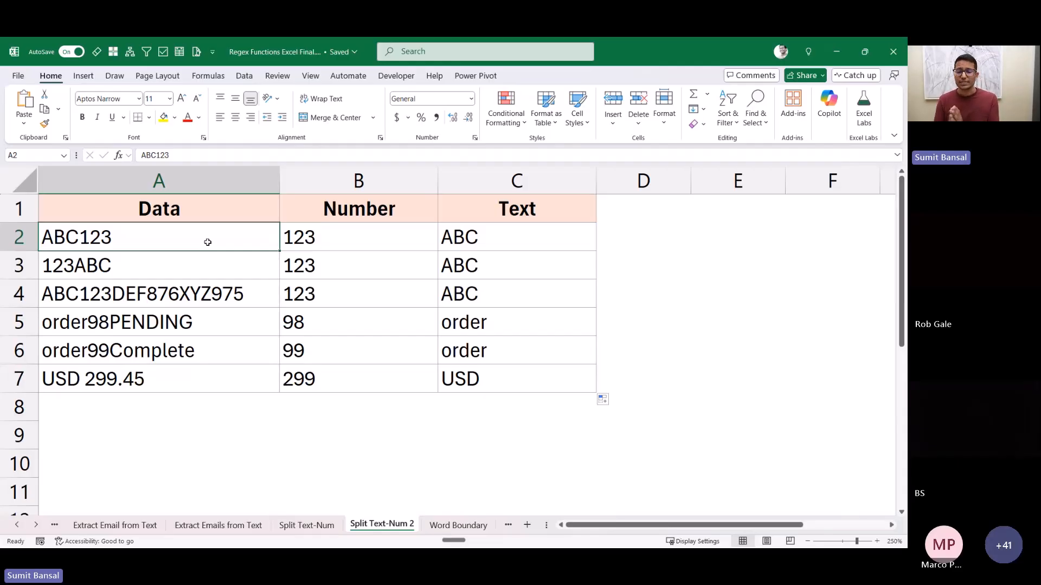
click(310, 237)
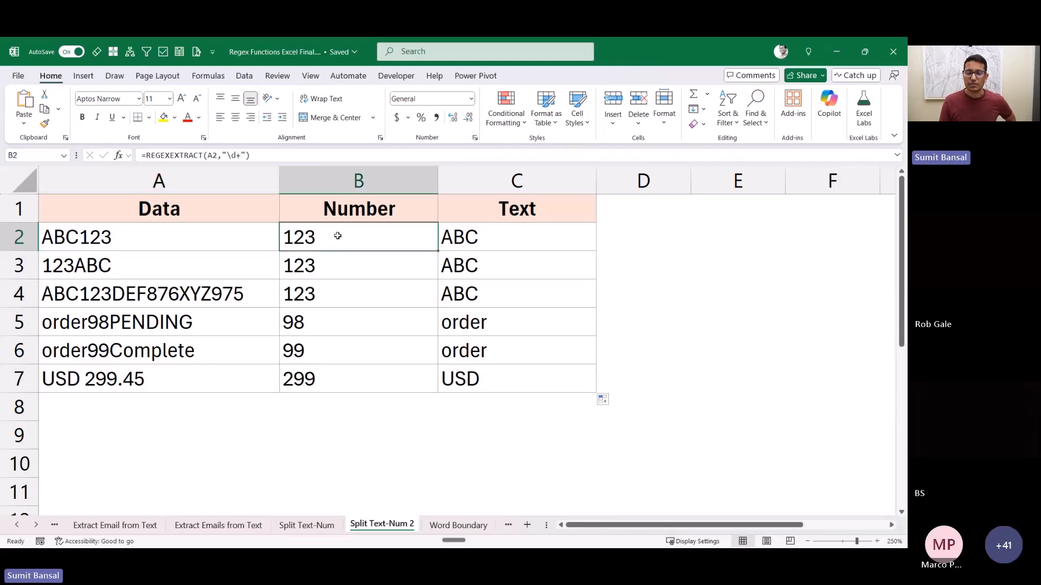
drag(228, 155, 242, 155)
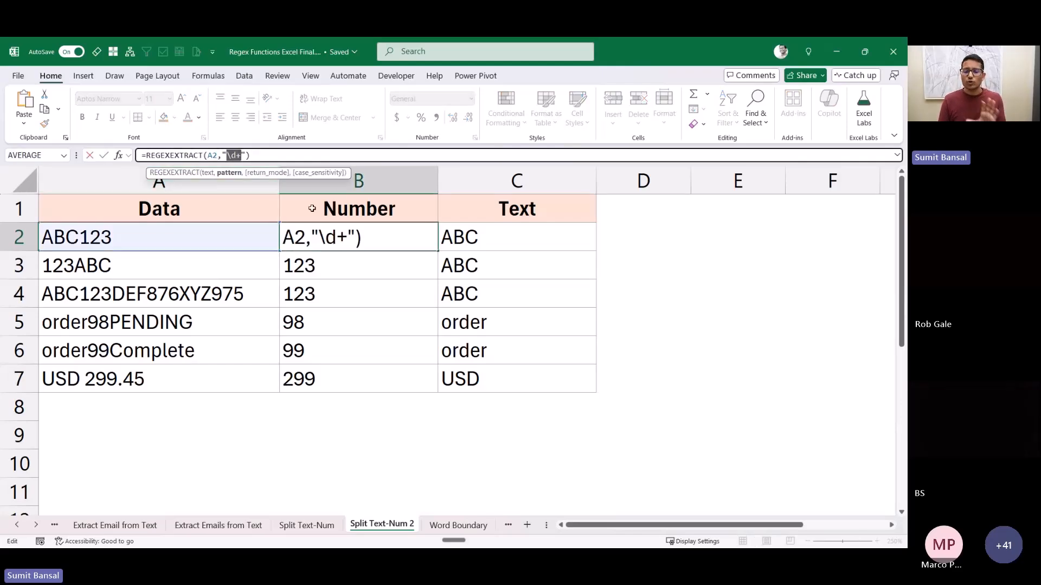
key(Escape)
drag(237, 240, 258, 263)
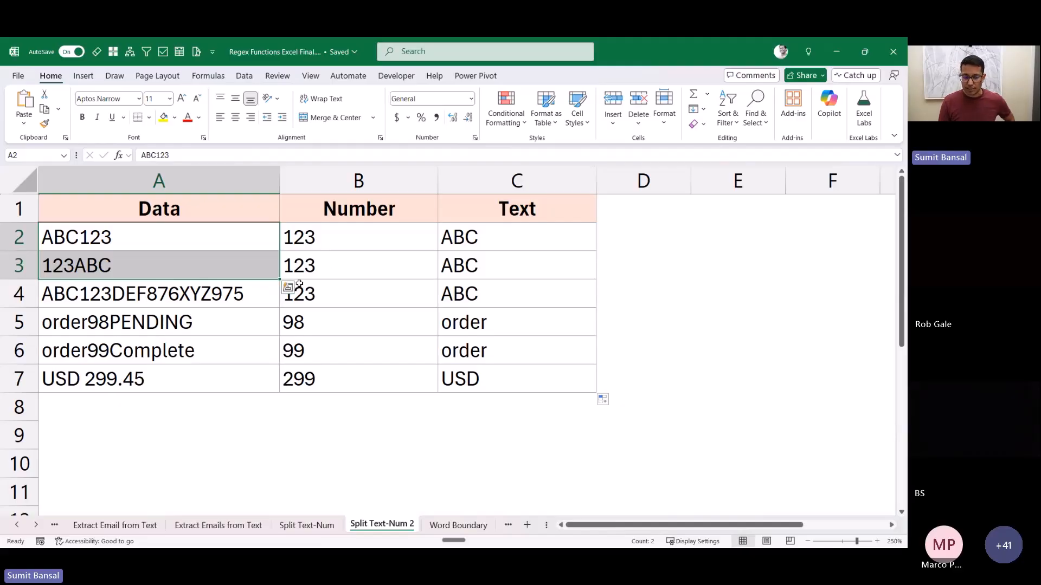
Step: Add return_mode 1 (All matches) to the REGEXEXTRACT formula in B4 and commit it
click(270, 296)
click(299, 292)
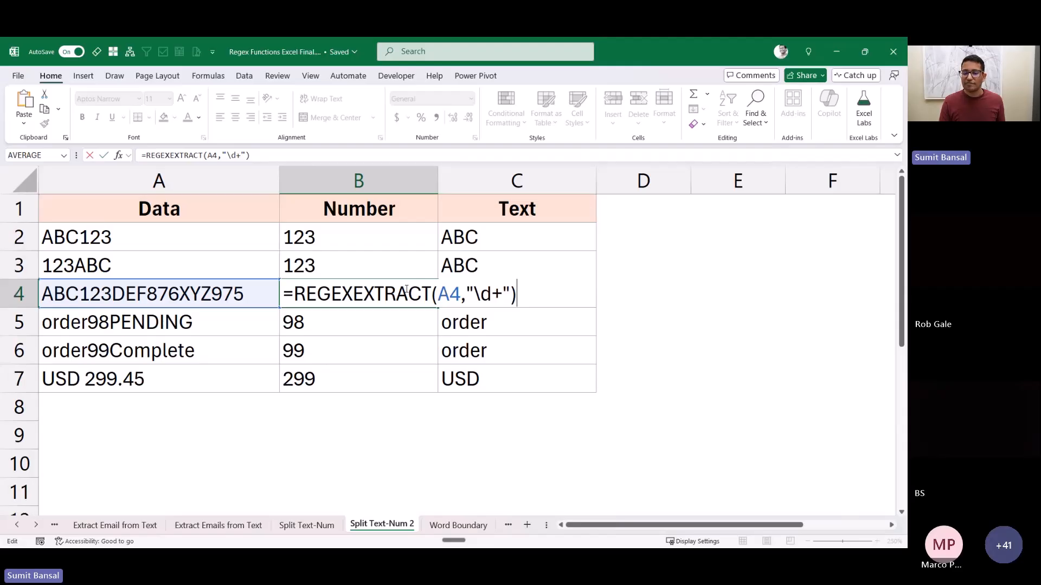
key(Left)
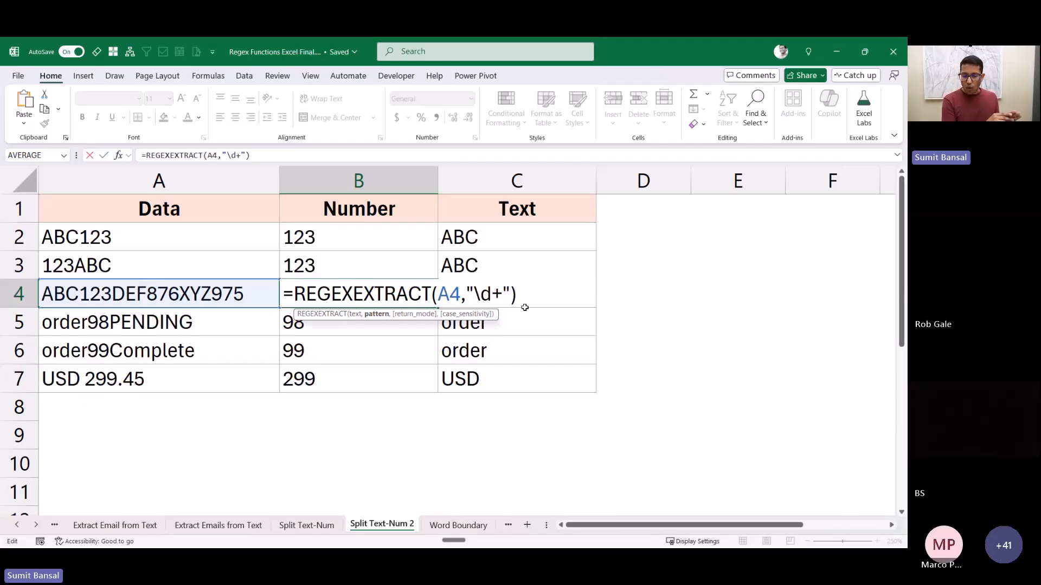
text(,)
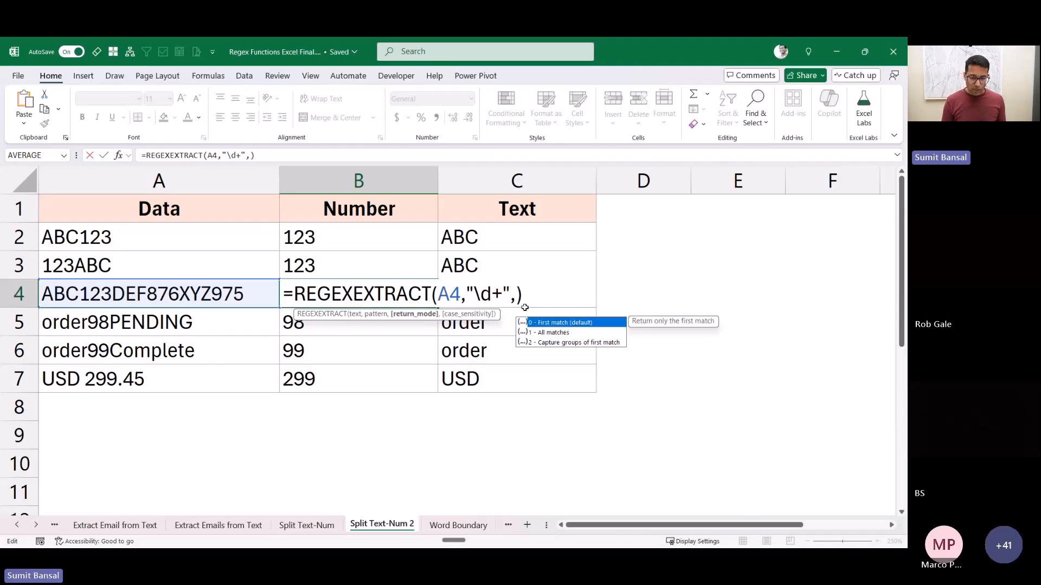
text(1)
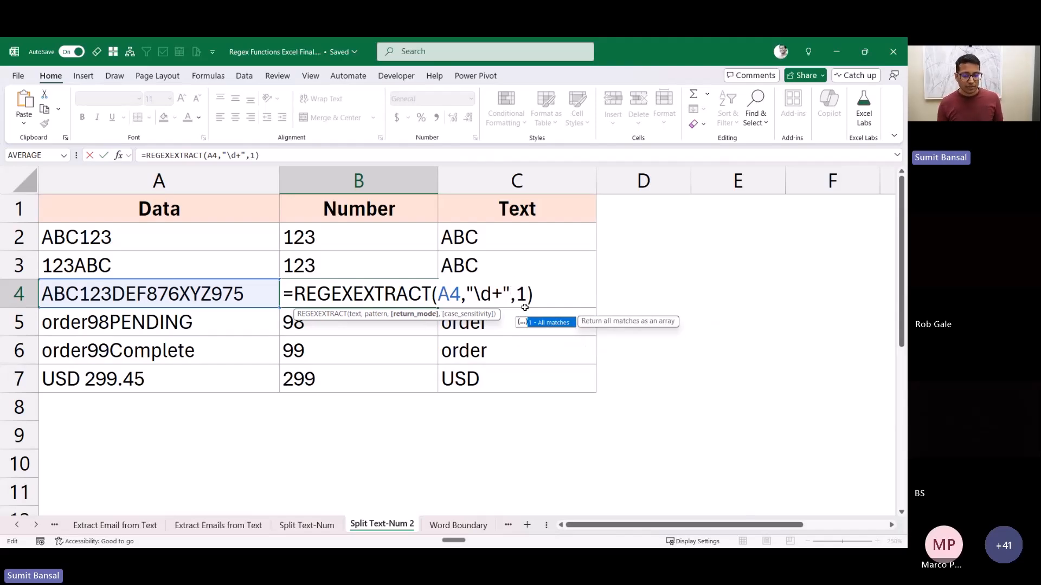
key(Return)
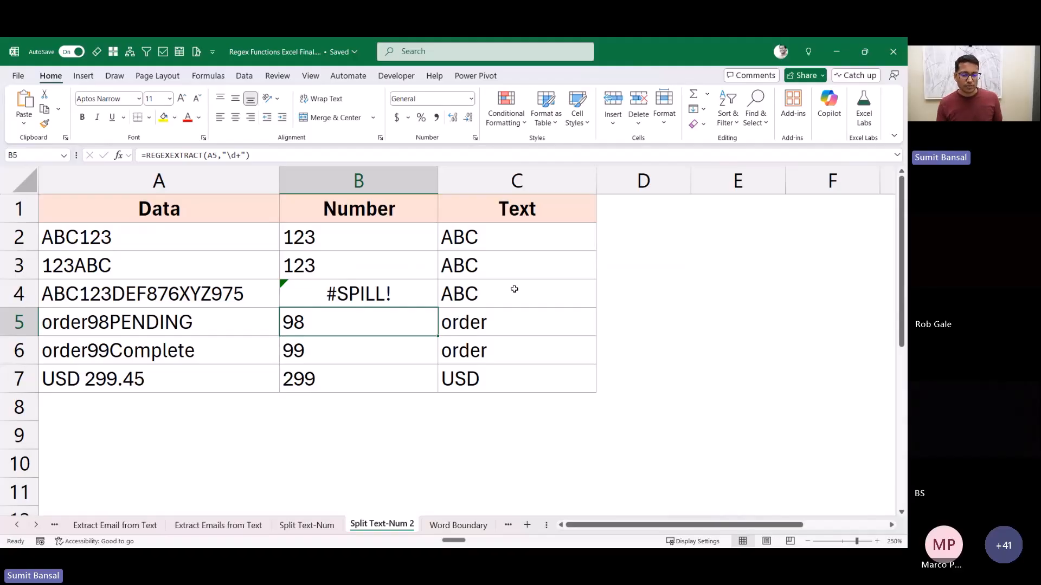
Step: Clear the Text formula in C4 to make room for the spilled matches, and select the result in row 4
click(520, 295)
key(Delete)
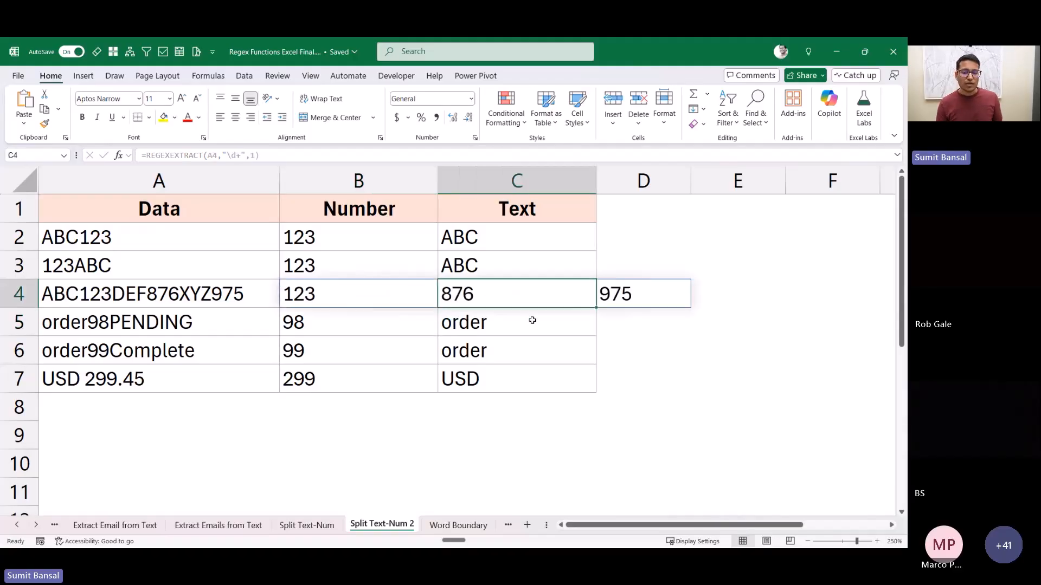
click(410, 295)
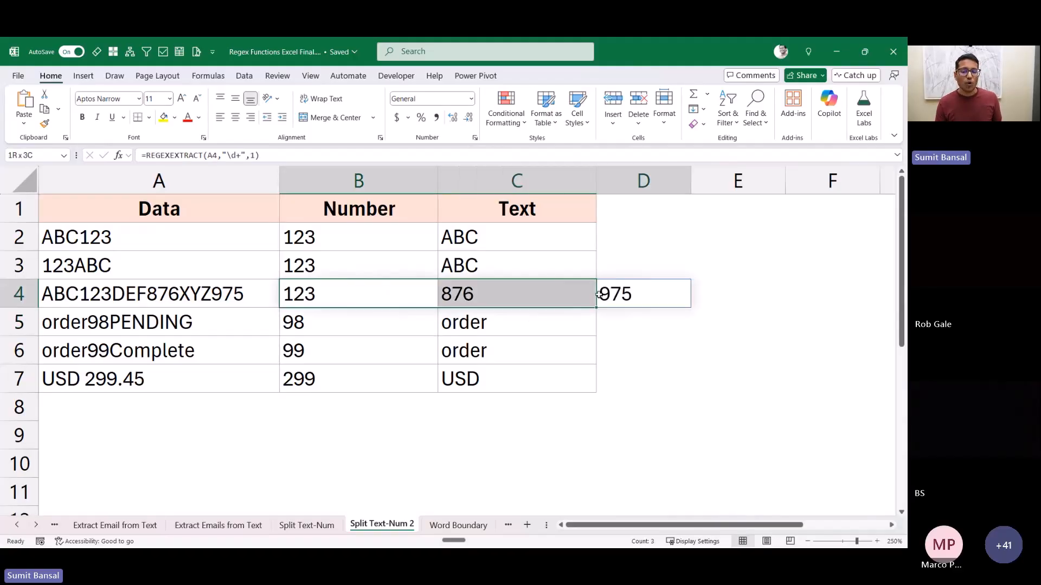
Step: Wrap the REGEXEXTRACT formula in B4 in TEXTJOIN with the delimiter ", " and the ignore_empty argument left blank
double_click(392, 293)
text(TEXTJOIN()
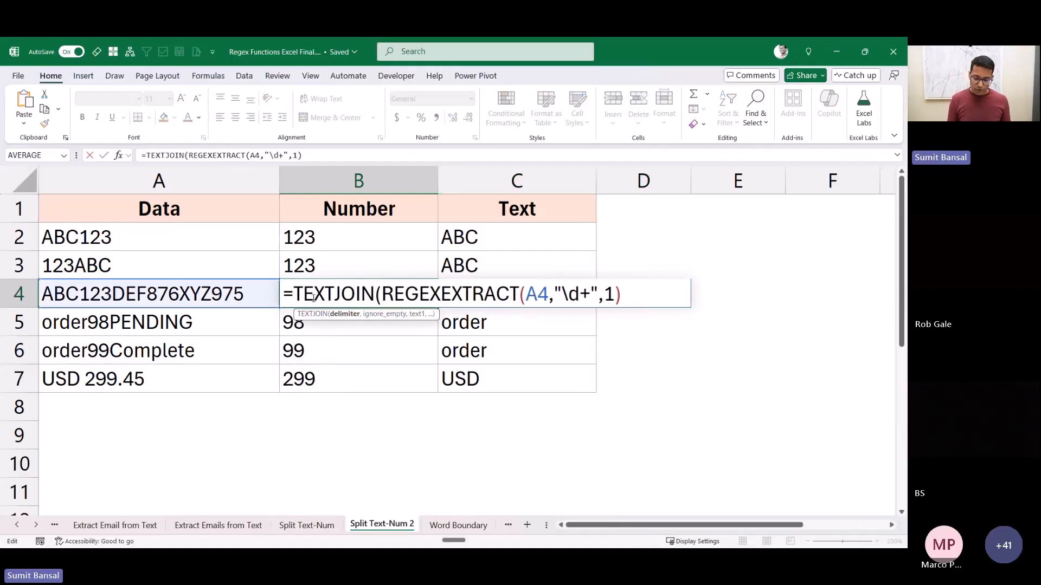
text(", ")
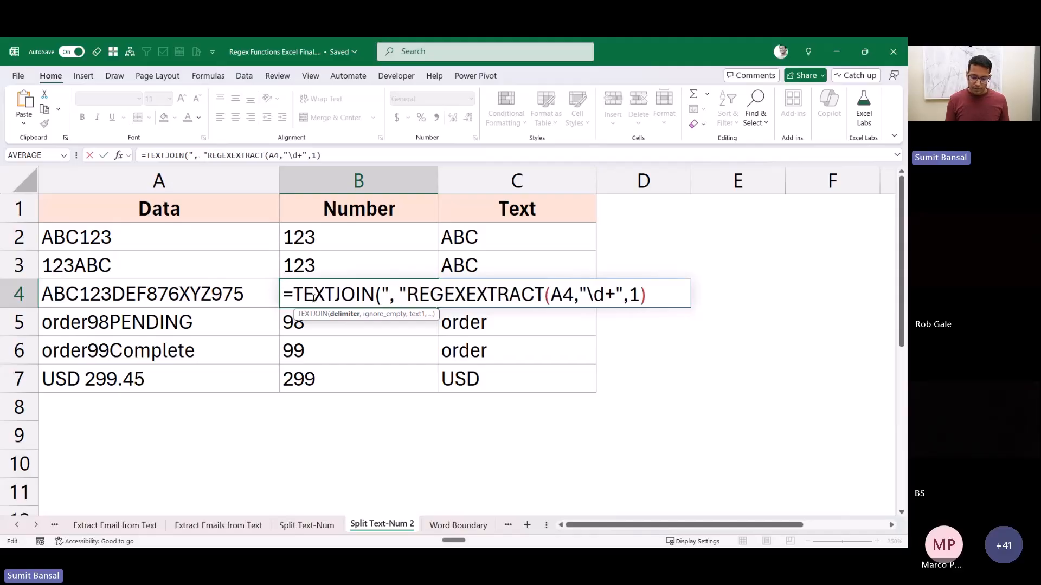
text(,,)
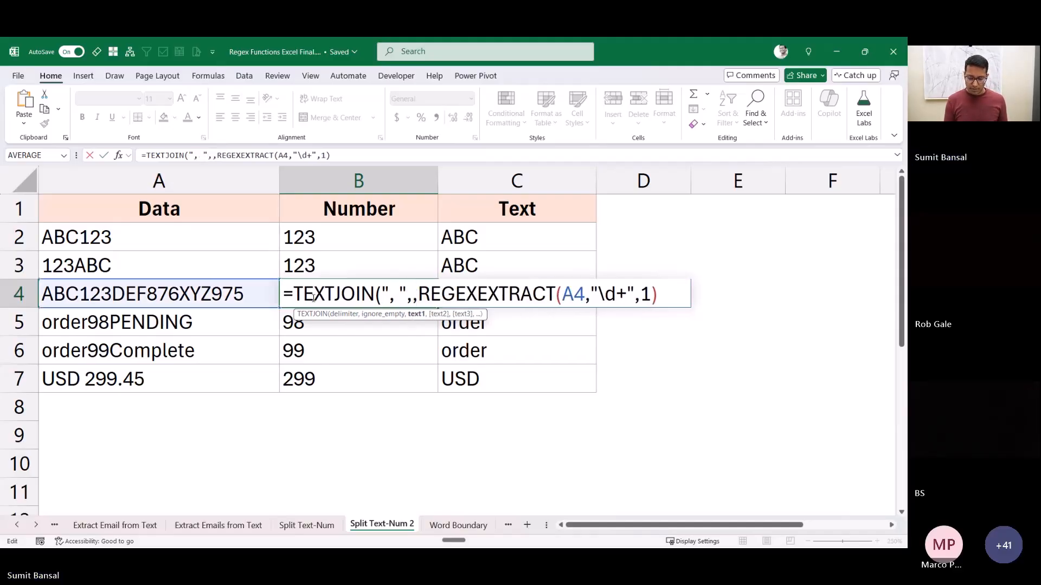
click(662, 294)
text())
key(Return)
key(Up)
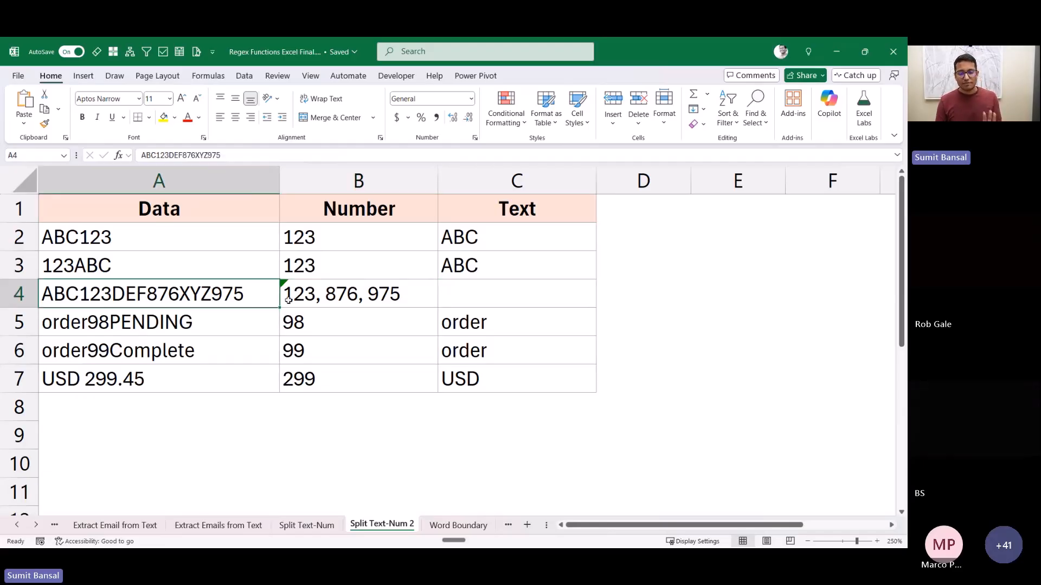
Step: Copy the B4 TEXTJOIN formula into C4, keeping the A4 reference, and change its pattern to "\D+"
key(F2)
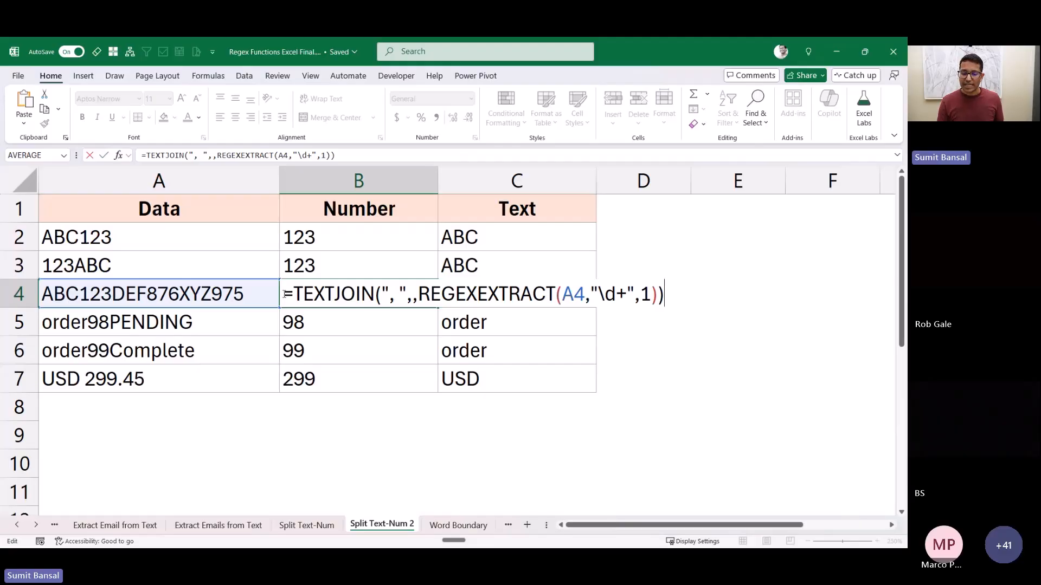
double_click(546, 295)
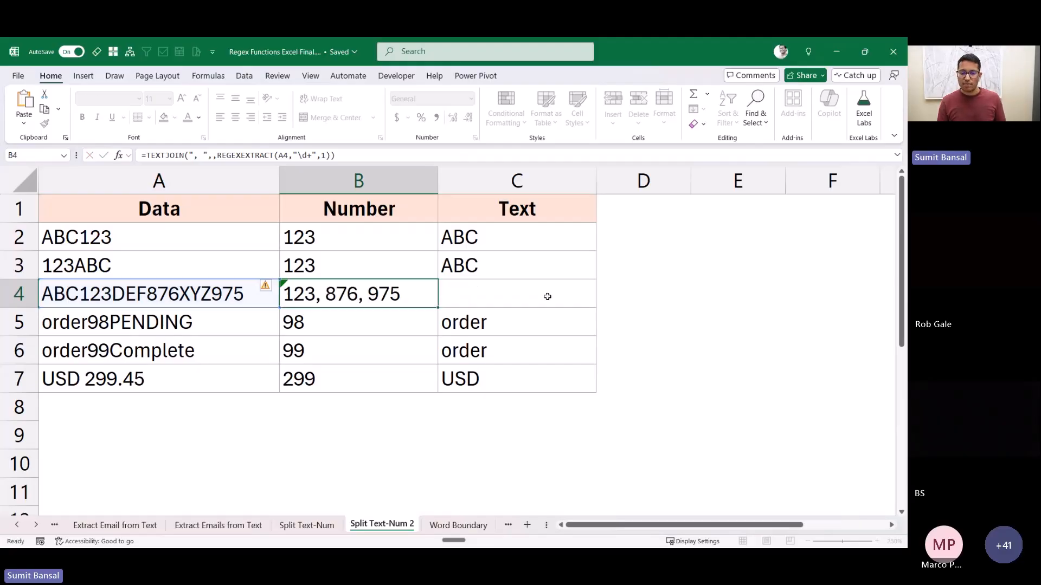
text(=TEXTJOIN(", ",,REGEXEXTRACT(A4,"\d+",1)))
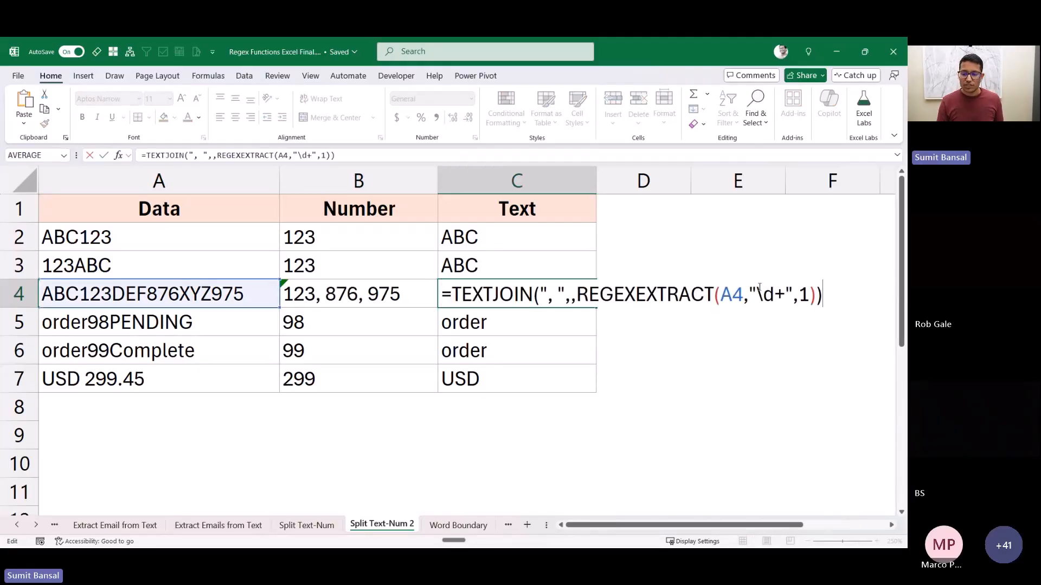
click(773, 293)
key(BackSpace)
text(D)
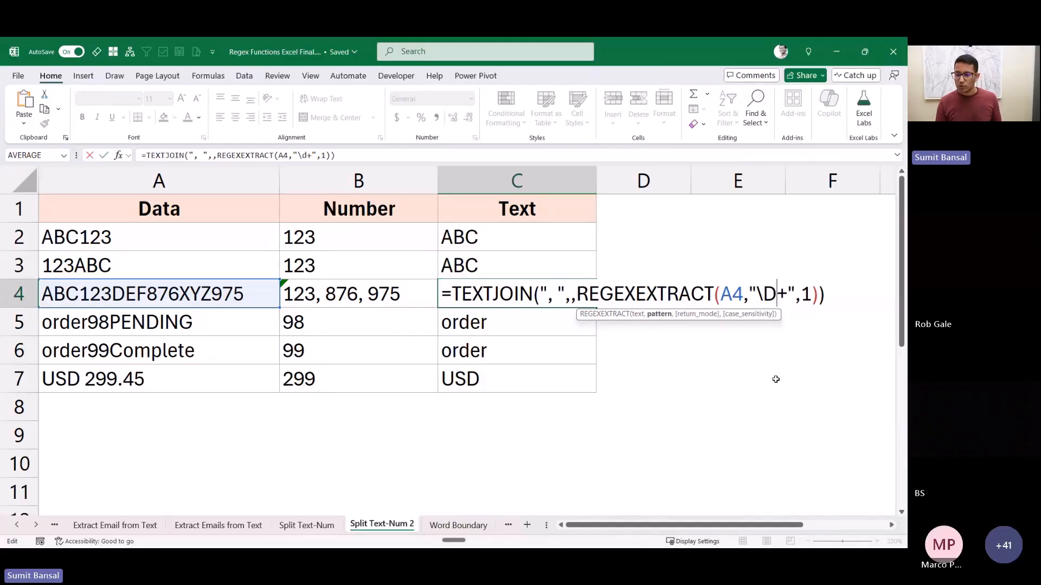
key(ctrl+Return)
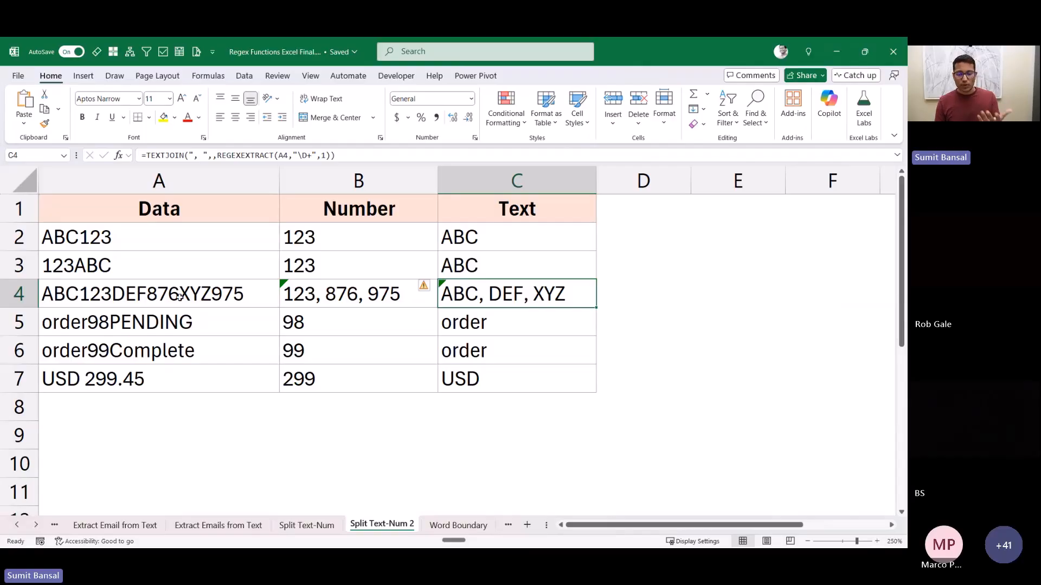
Step: Append TEST to the data string in A4 and check the joined text in C4
double_click(250, 297)
text(TEST)
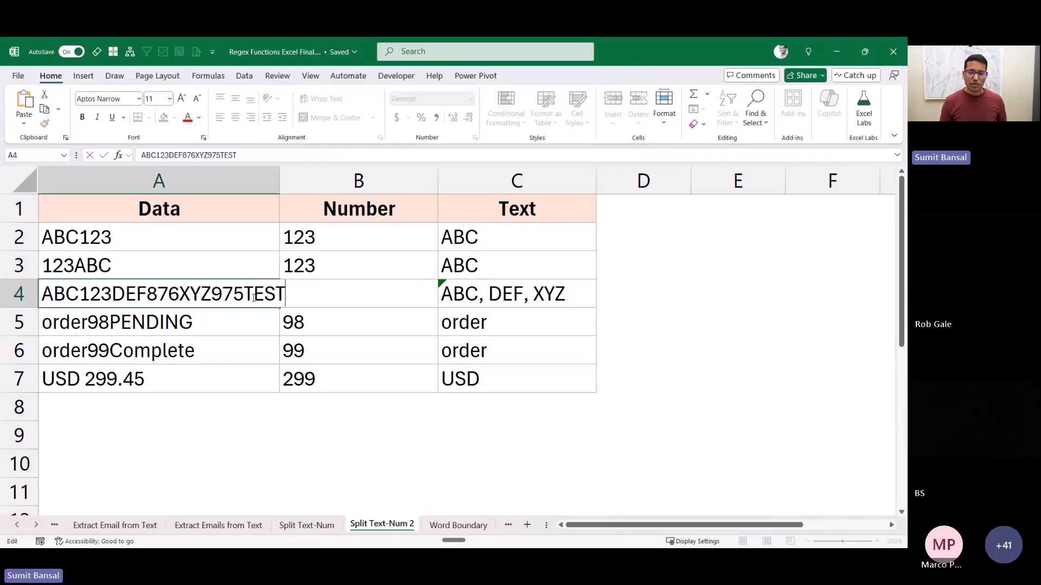
key(ctrl+Return)
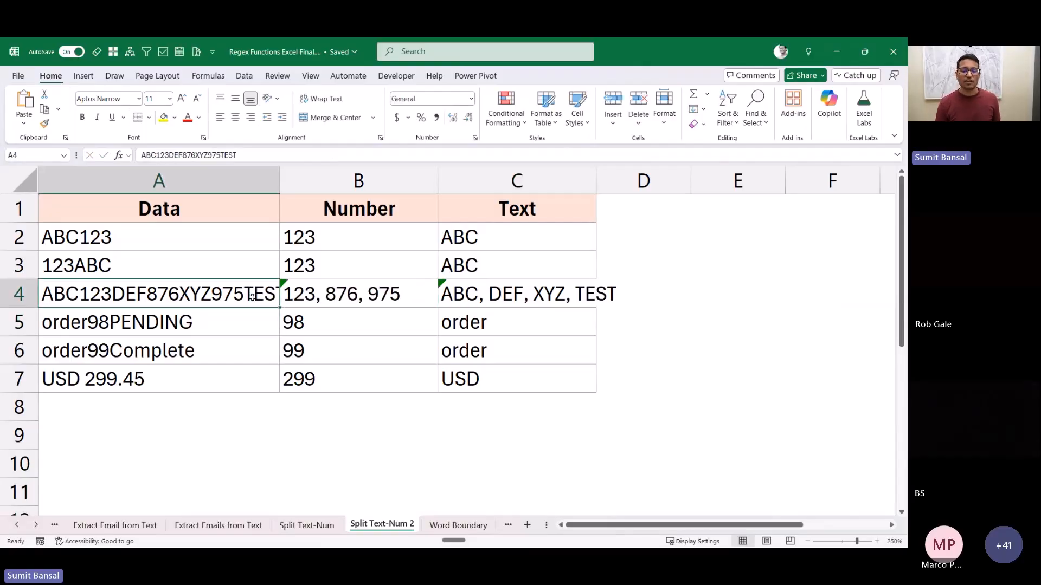
click(499, 292)
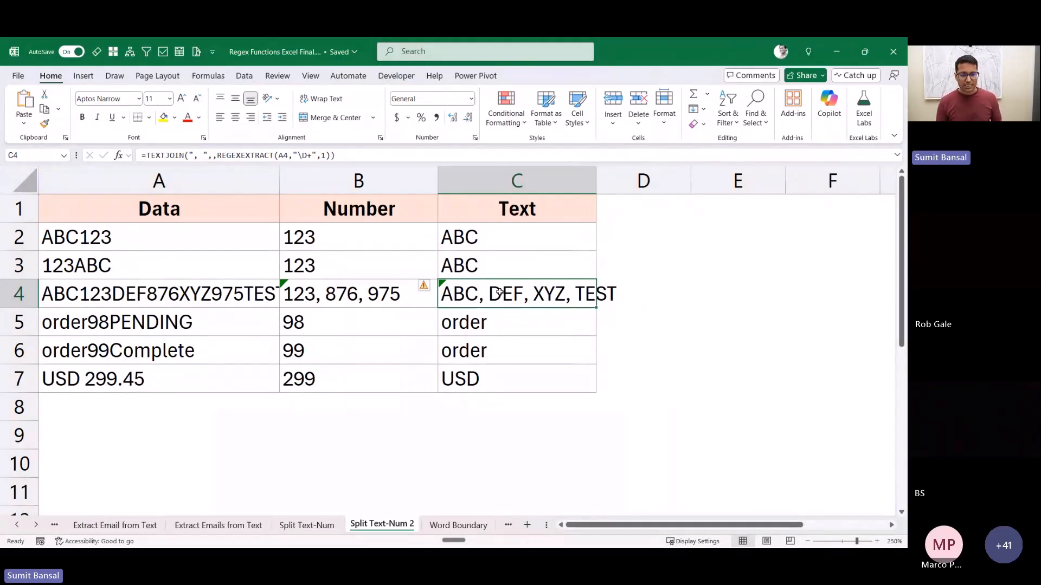
Step: Review the row 5 formulas and replace the pattern in C5 with "[A-Z]"
click(237, 323)
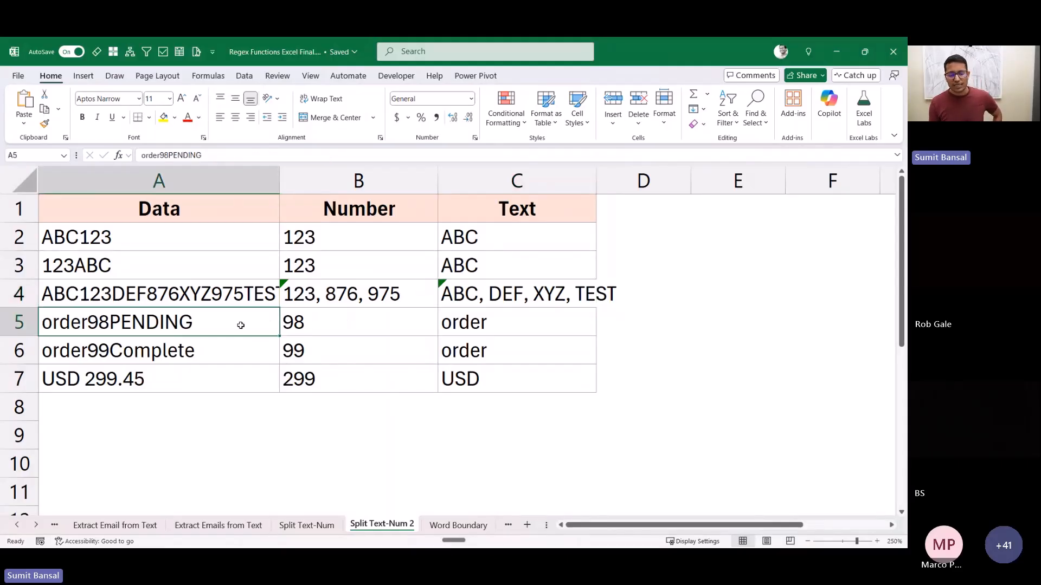
click(323, 321)
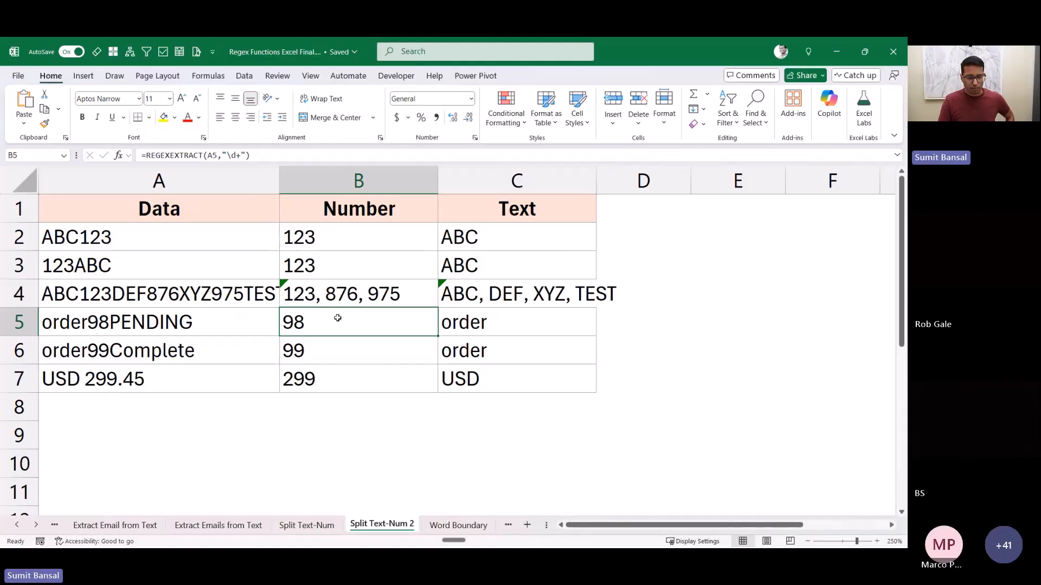
click(487, 323)
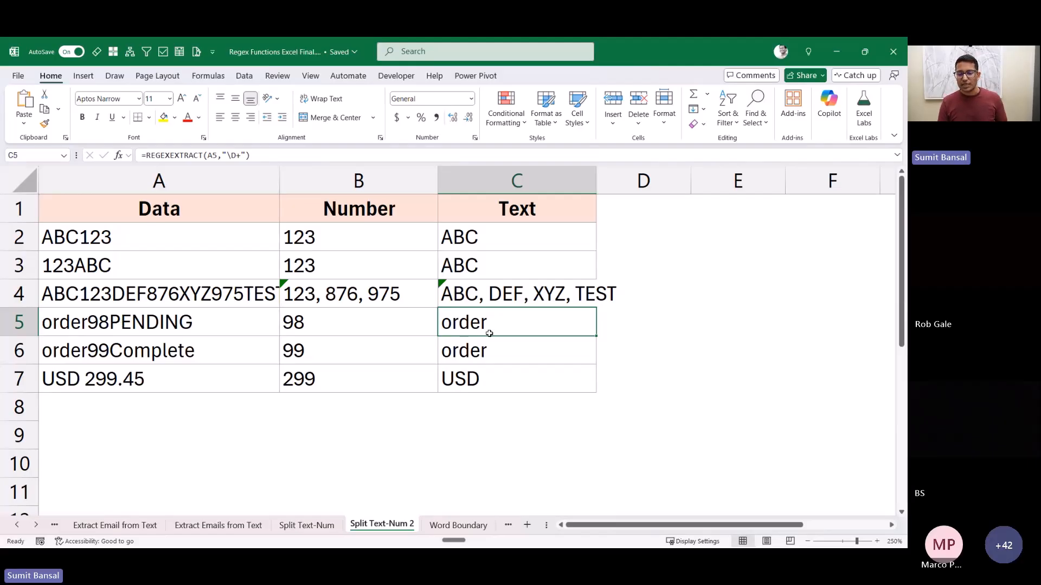
key(F2)
drag(633, 323, 651, 323)
key(Delete)
key(Delete)
text([])
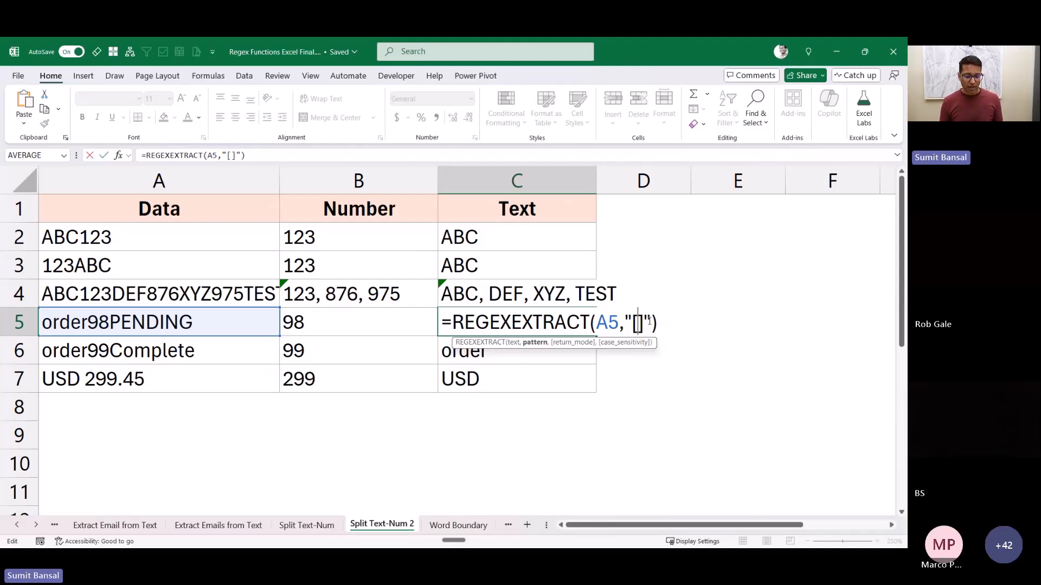
text(A-Z)
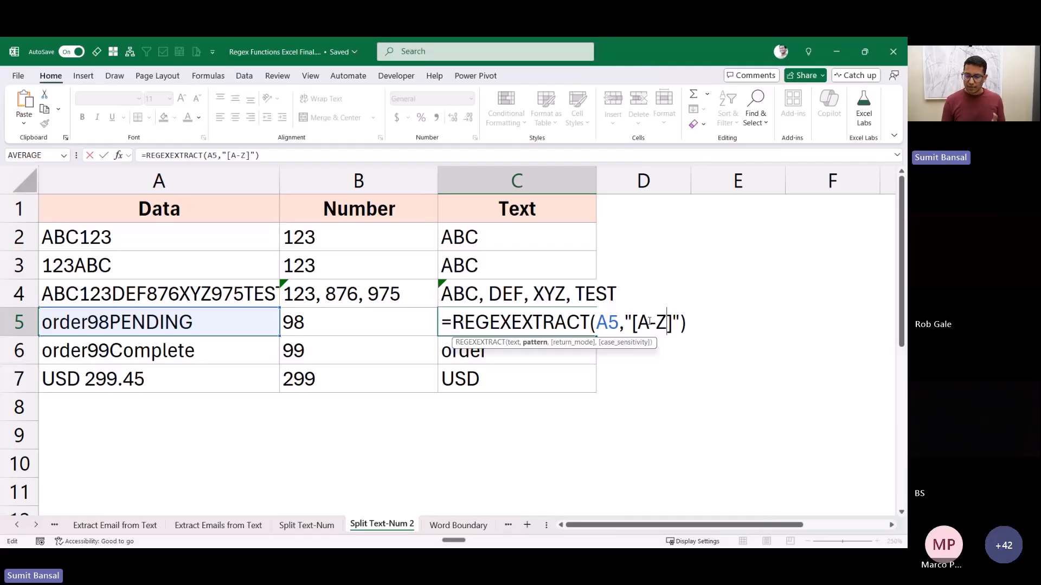
key(Return)
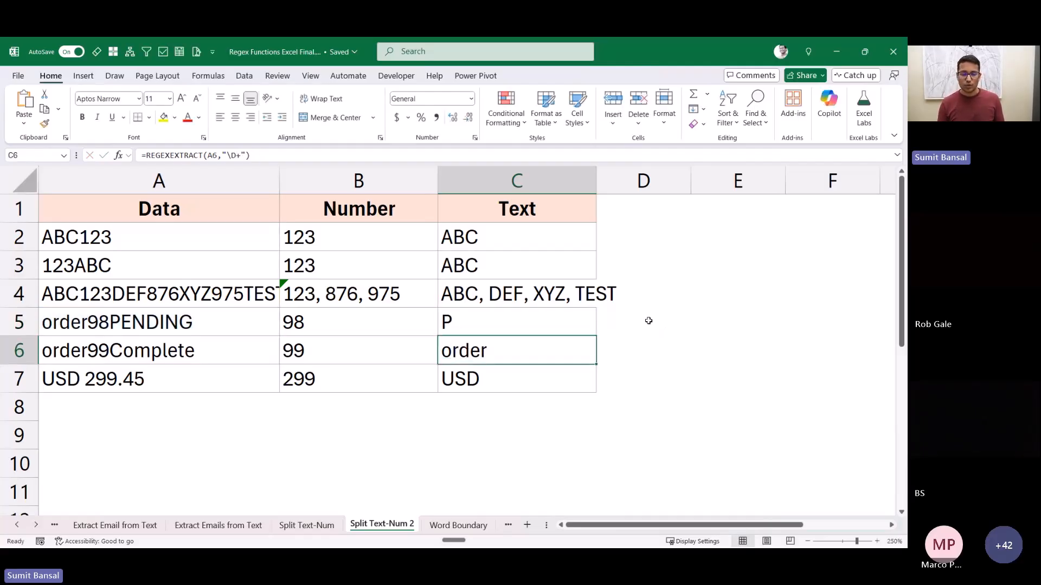
Step: Add the + quantifier to the C5 pattern so it reads "[A-Z]+"
double_click(455, 320)
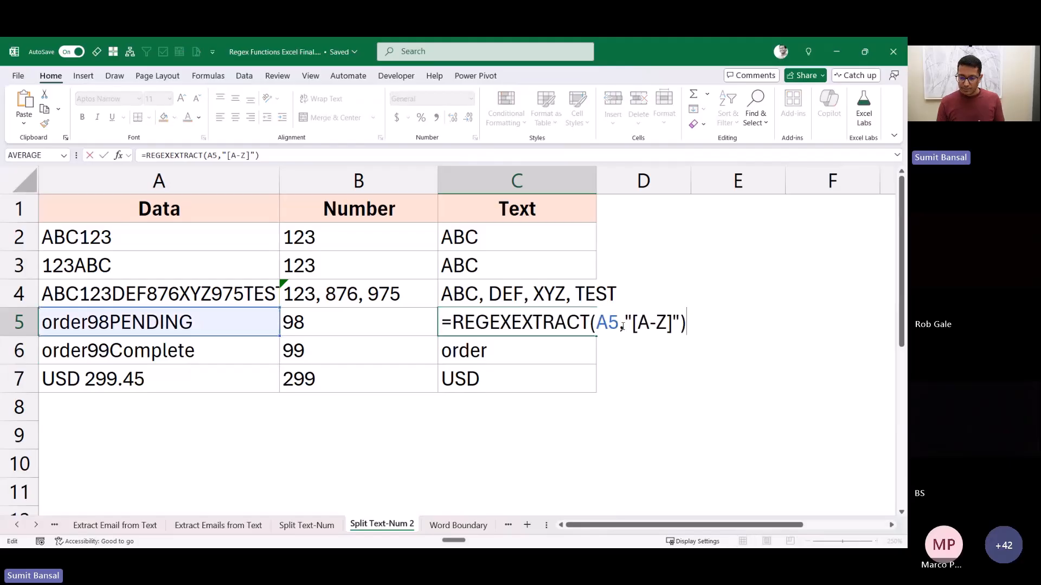
click(672, 325)
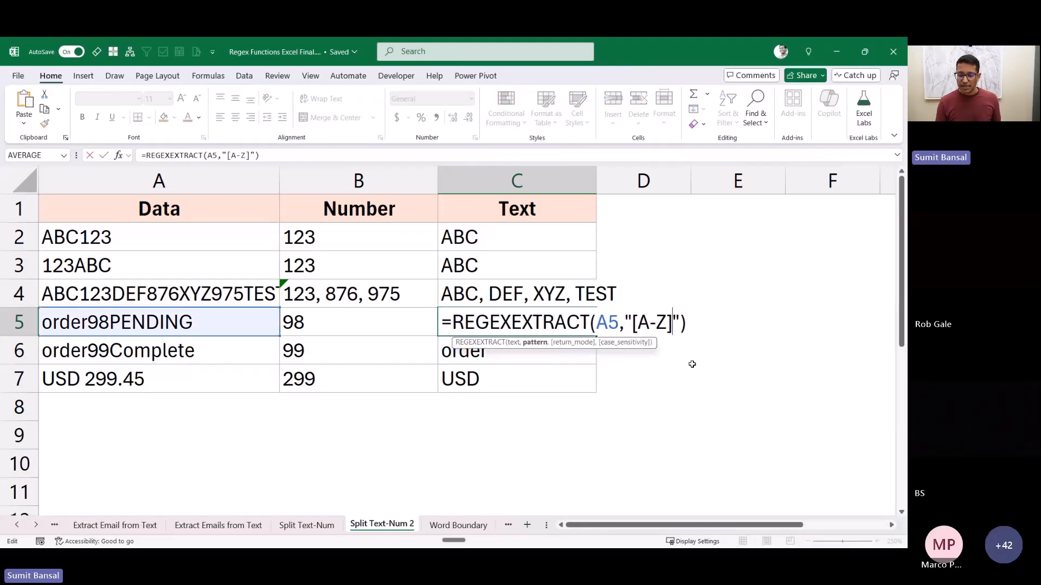
text(+)
key(ctrl+Return)
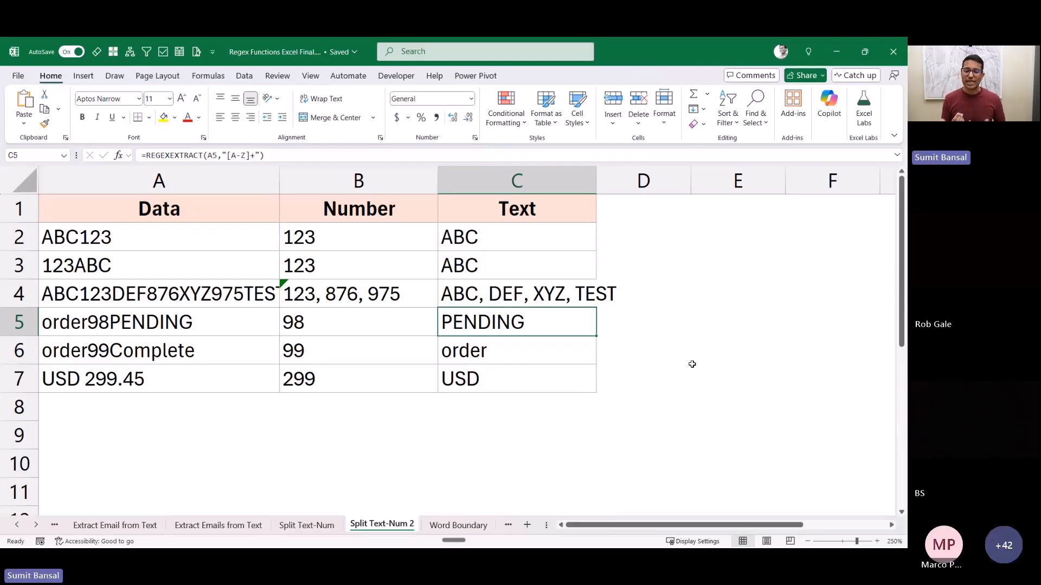
Step: Replace the pattern in C6 with "[A-Z][a-z]+" to extract the capitalised word that follows the number
click(510, 357)
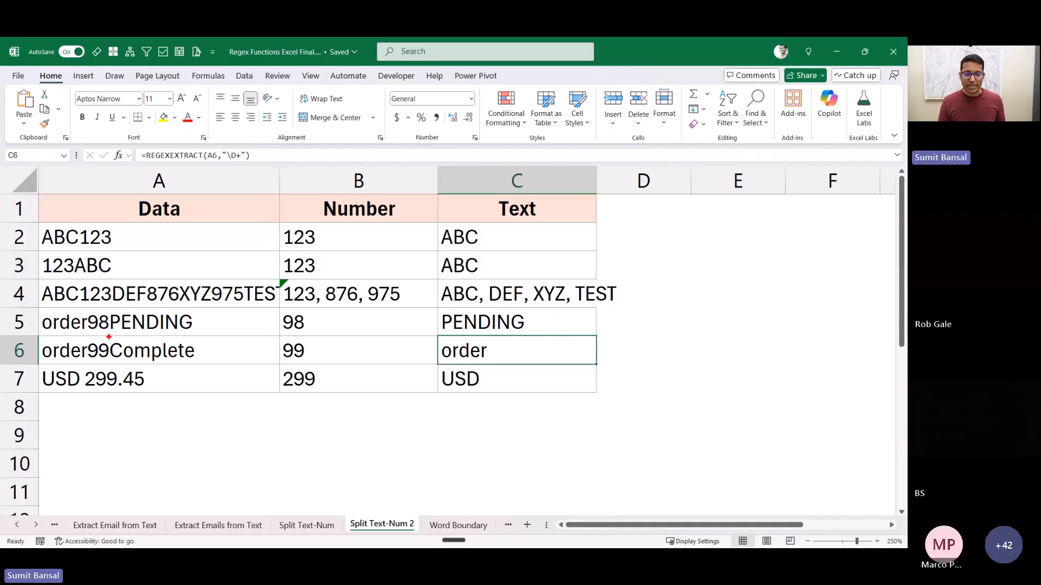
drag(108, 335, 197, 364)
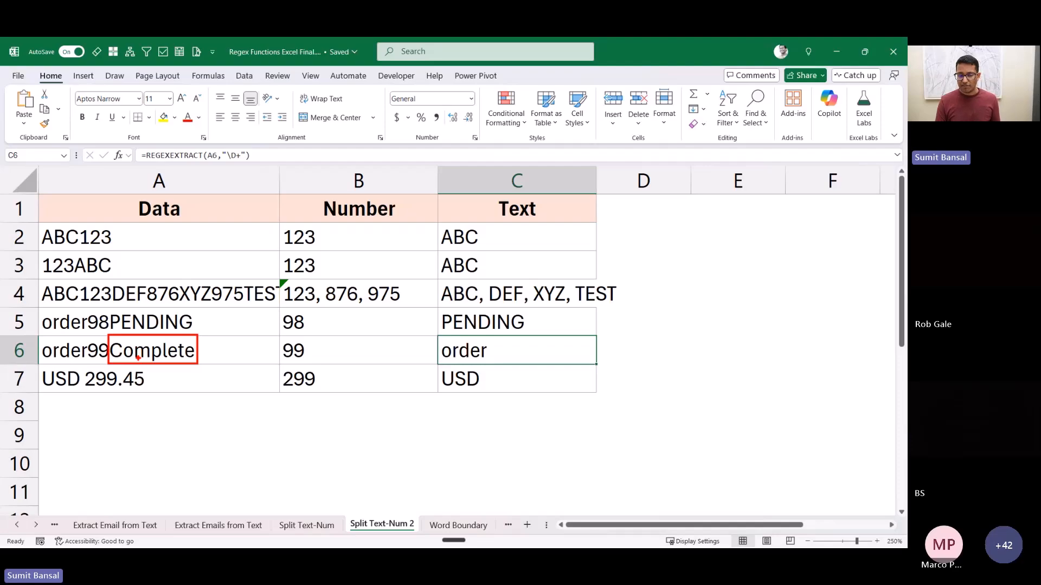
key(Escape)
key(F2)
drag(632, 350, 662, 350)
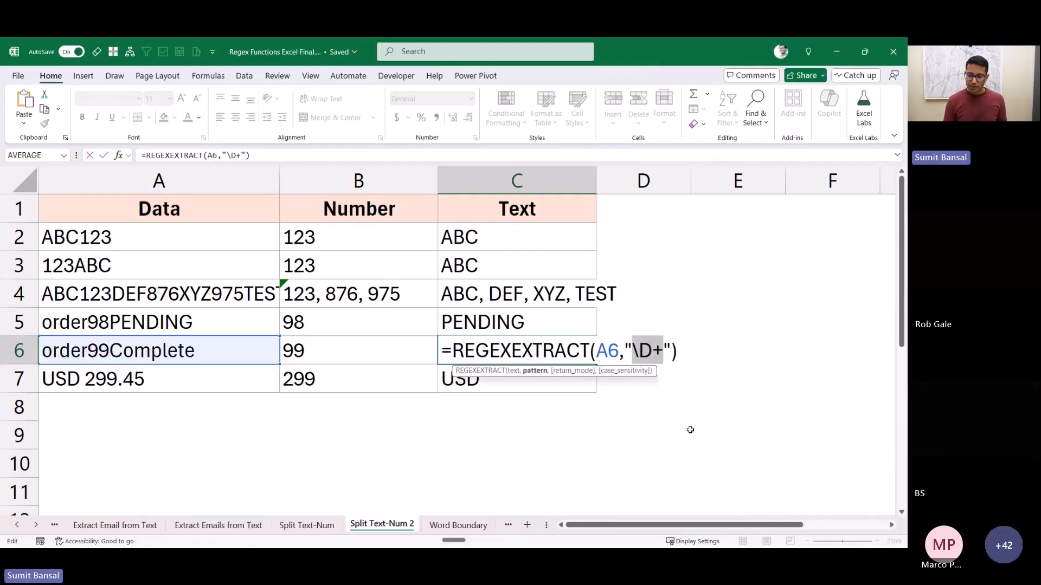
text([])
key(Left)
text(A-Z)
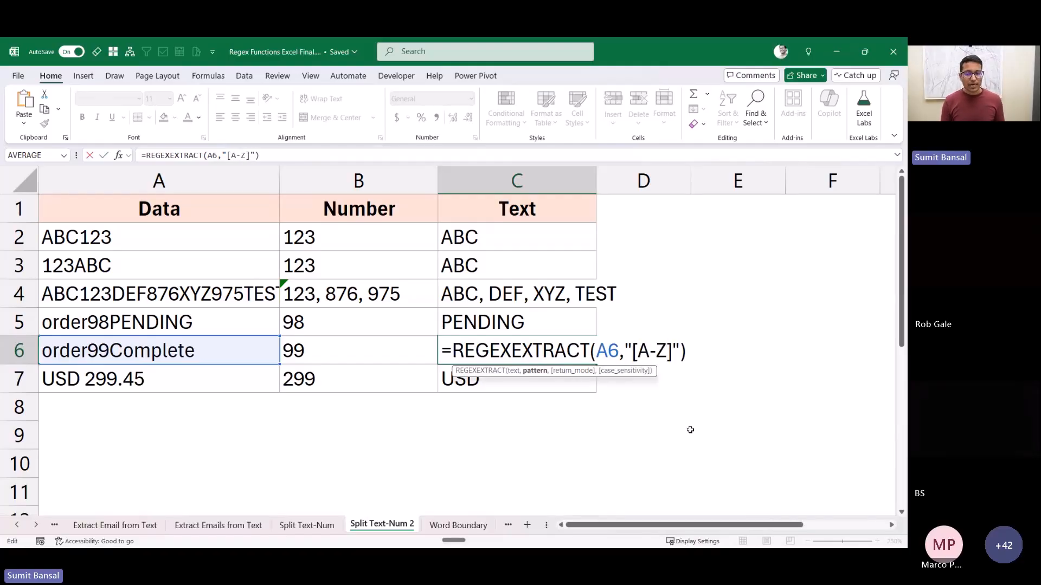
key(Right)
text([])
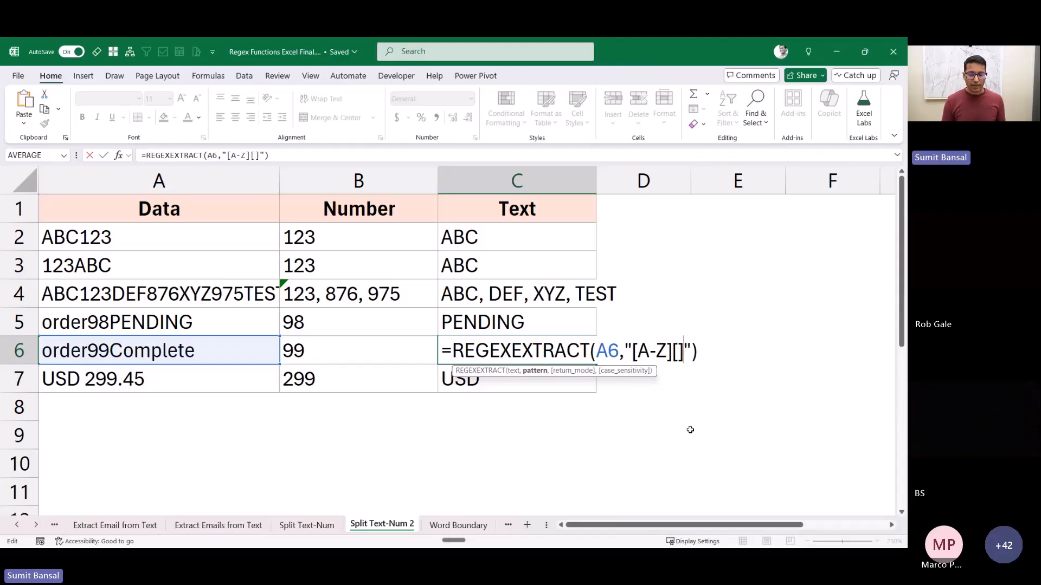
key(Left)
text(a-z)
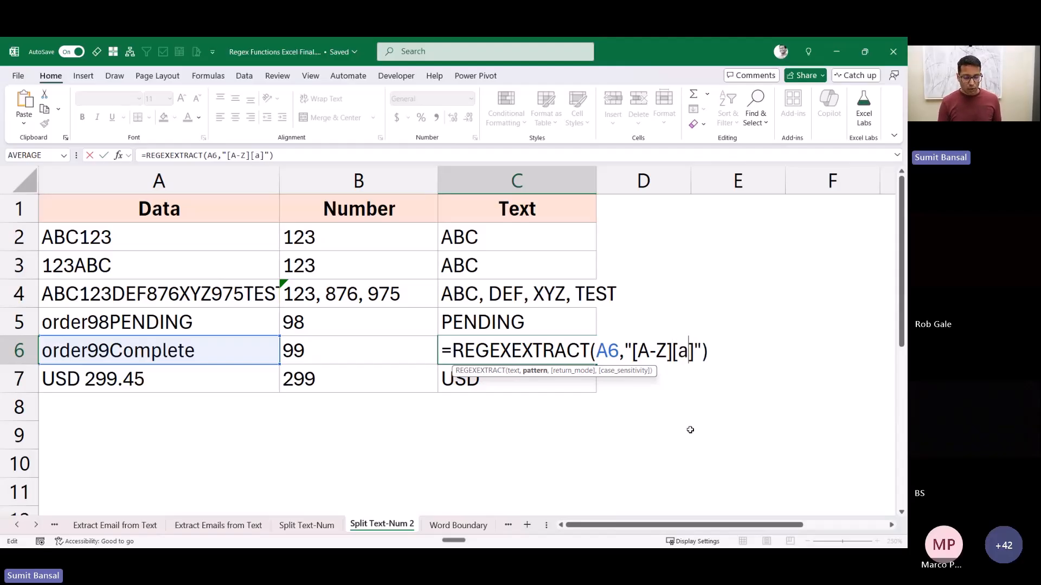
key(Right)
text(+)
key(ctrl+Return)
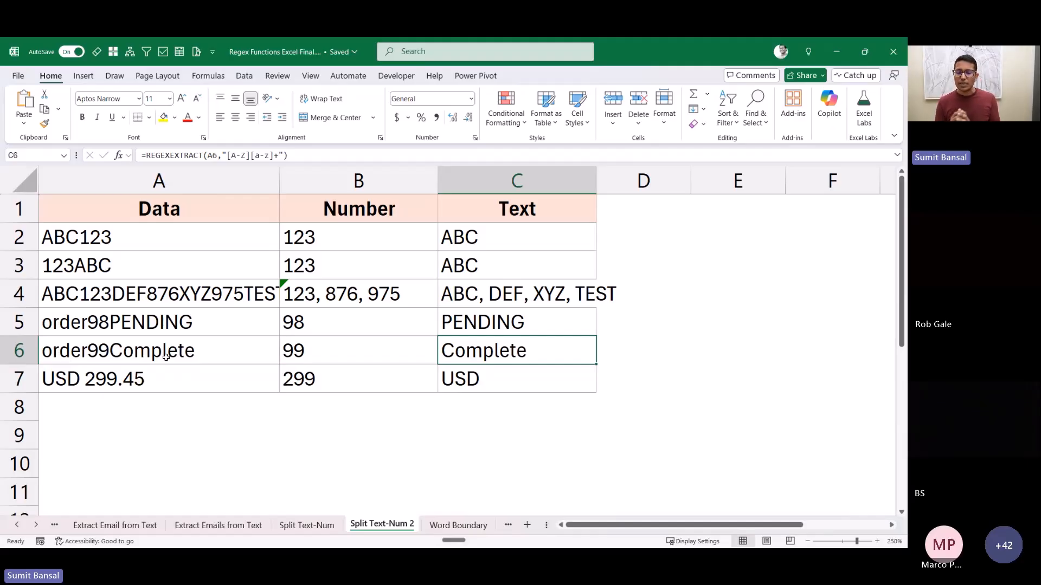
Step: Check the number formula in row 7 and append a space and TEST to the data in A7
click(175, 378)
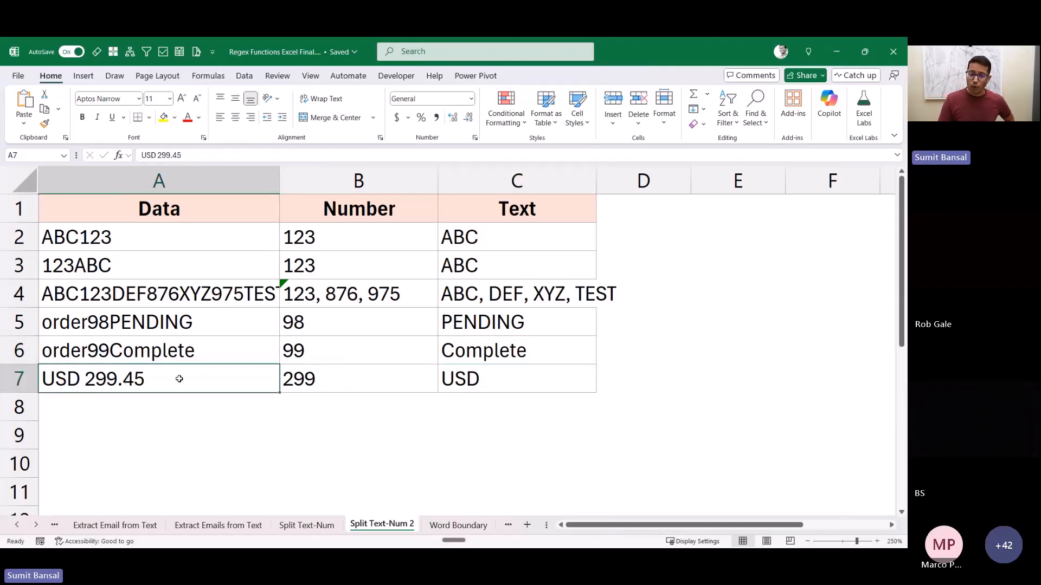
click(321, 382)
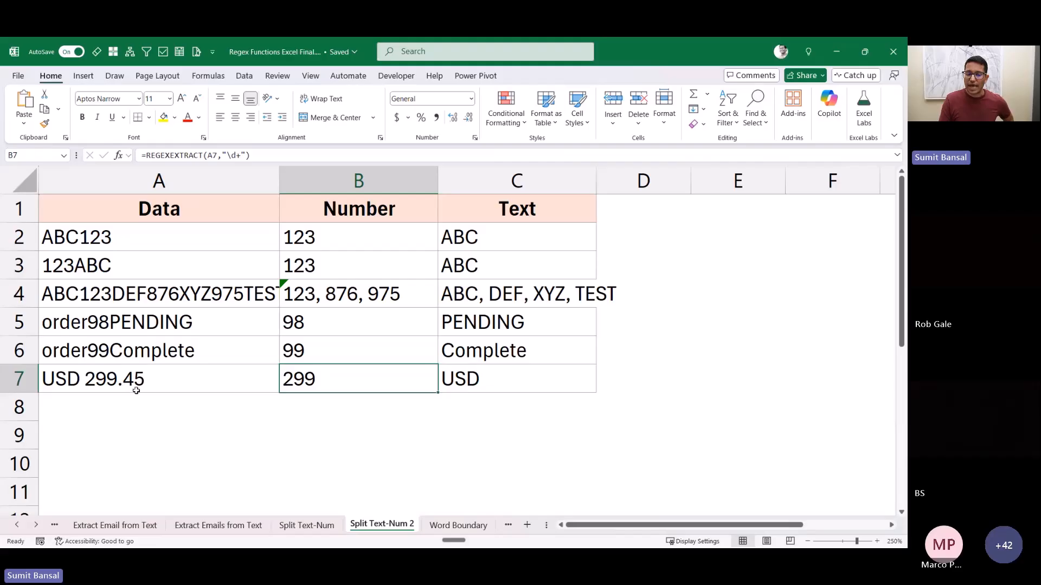
click(164, 381)
double_click(182, 381)
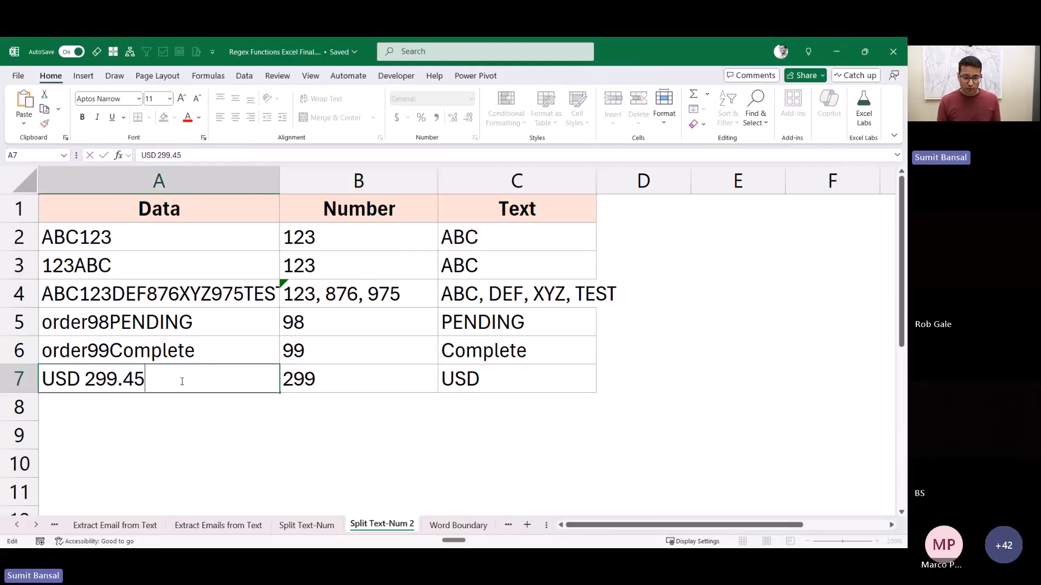
text(TEST)
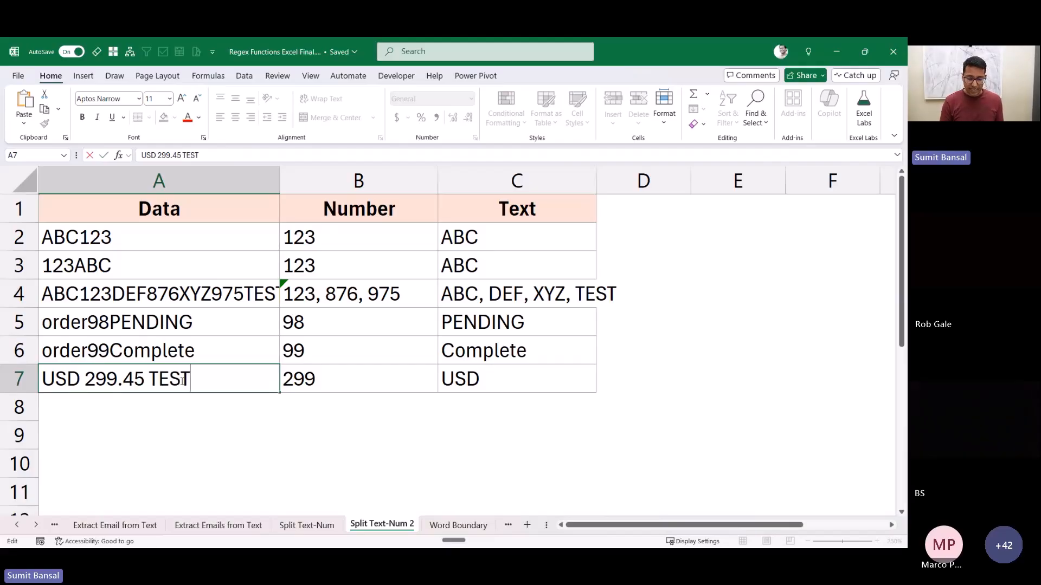
key(Return)
Step: Confirm the edited text in A7 and remove the existing pattern from the REGEXEXTRACT formula in B7
key(Up)
key(Right)
key(F2)
key(shift+Left)
key(shift+Left)
key(shift+Left)
key(shift+Left)
key(BackSpace)
key(BackSpace)
key(BackSpace)
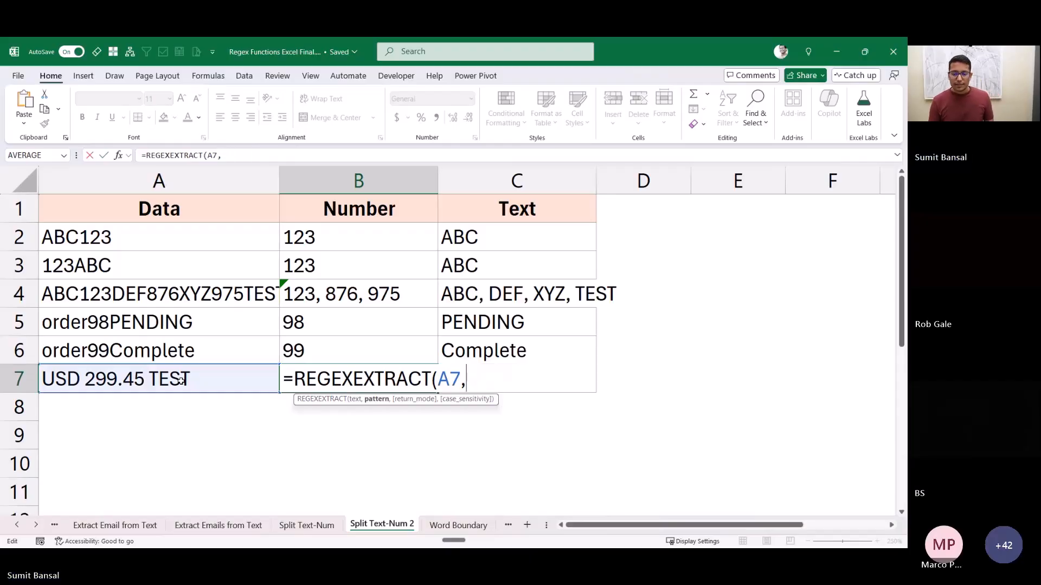
Step: Enter "\." as the B7 pattern to extract the literal decimal point from A7
text("")
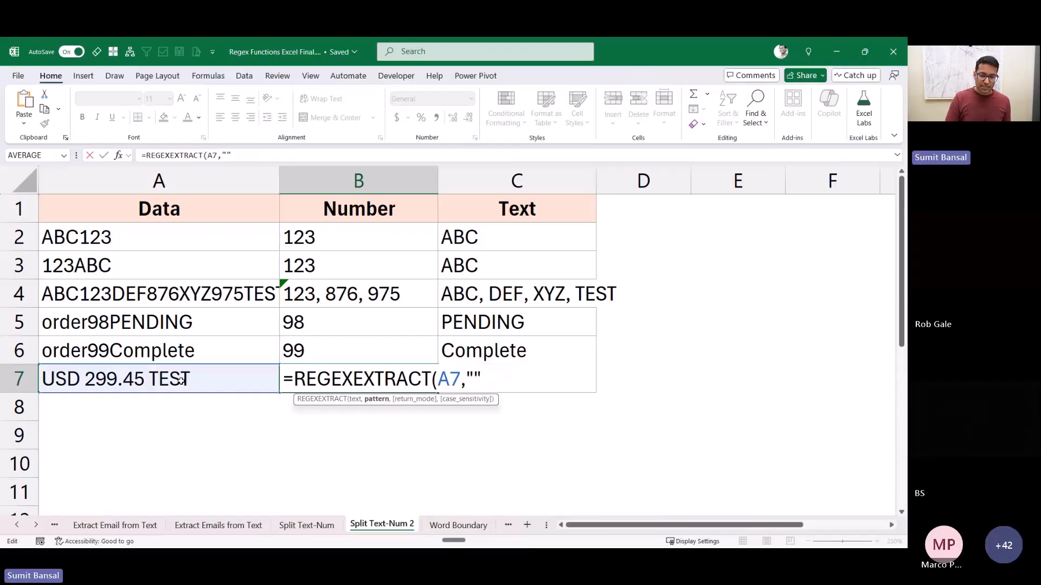
text())
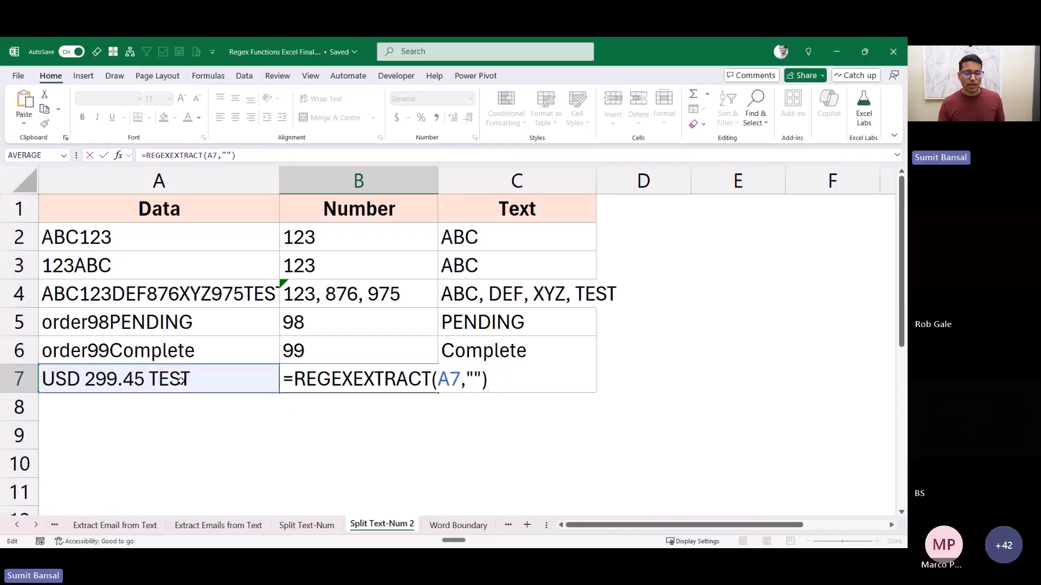
click(473, 377)
text(\)
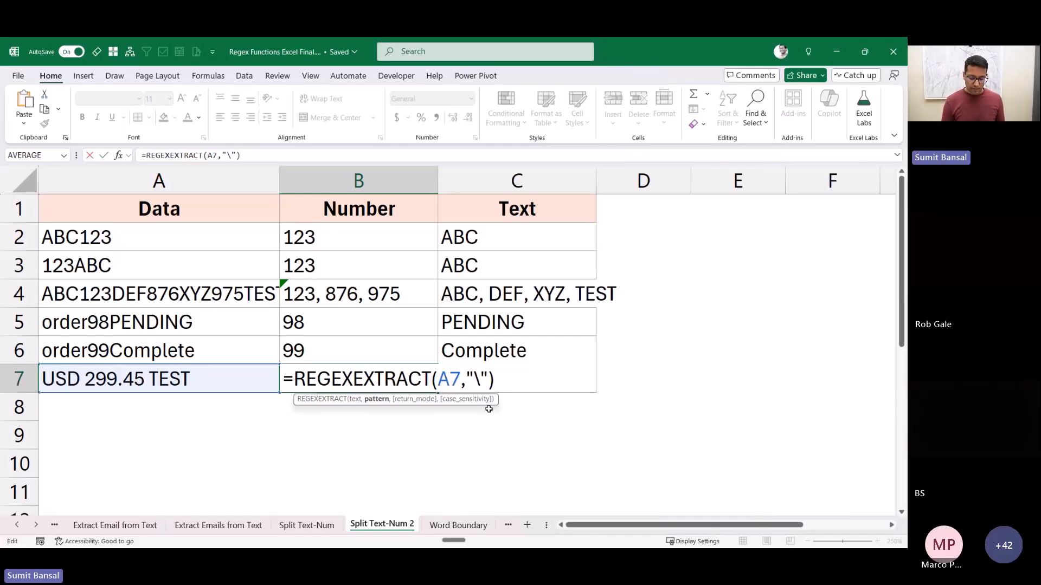
text(.)
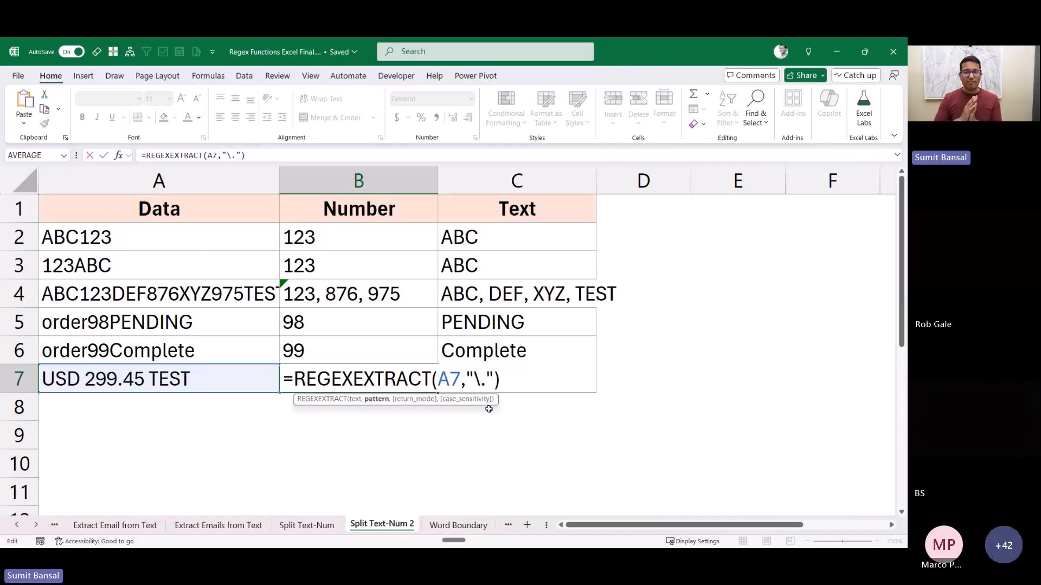
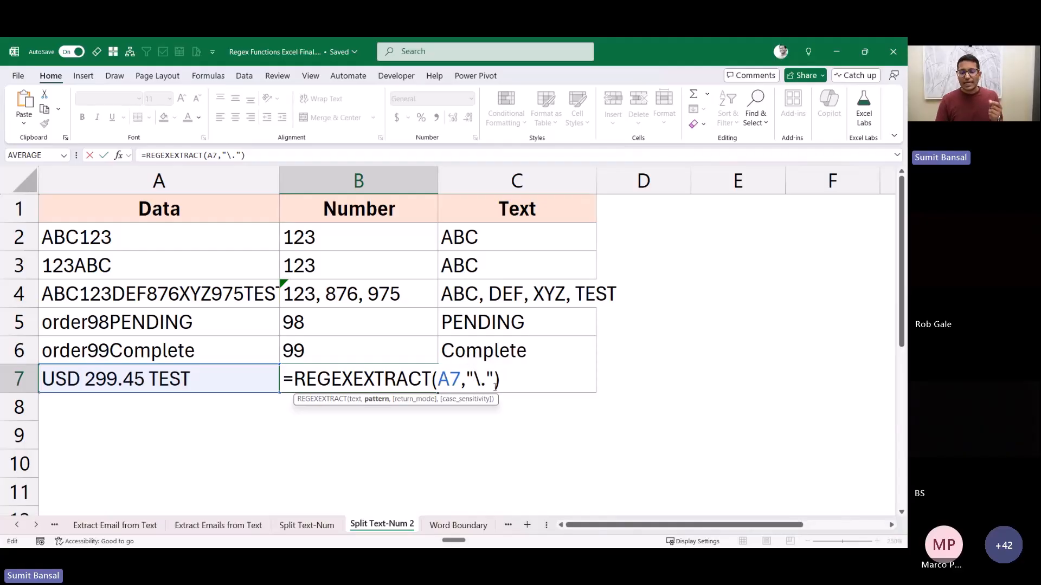
double_click(477, 381)
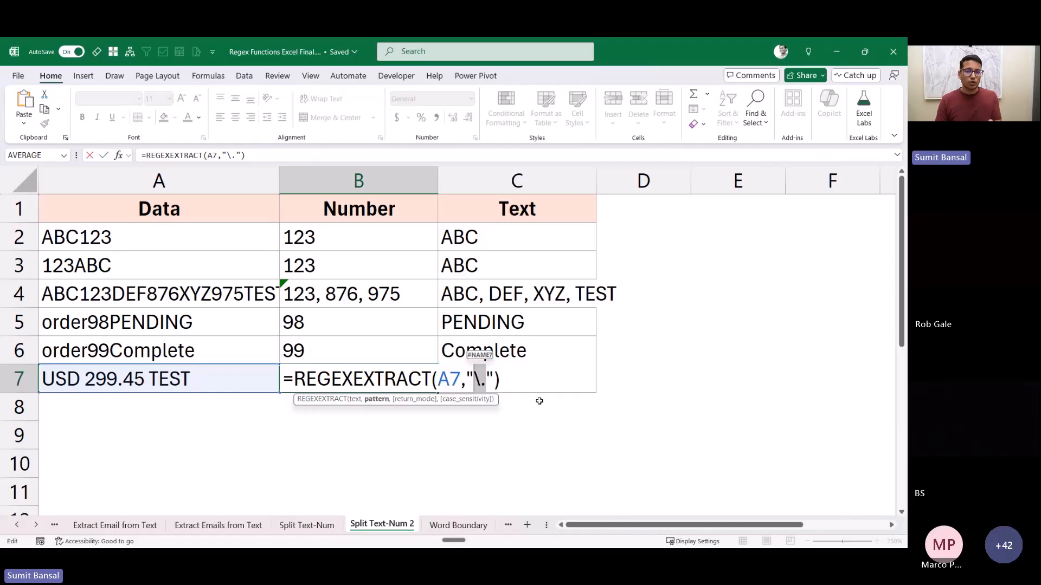
key(Return)
key(Up)
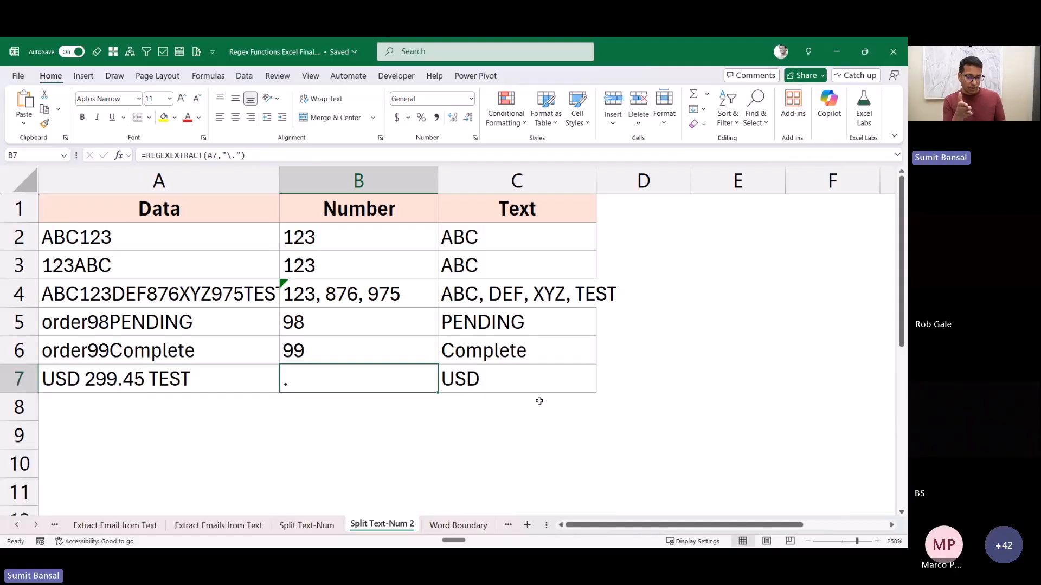
Step: Extend the B7 pattern to "\.\d+" so it extracts the decimal point and the digits after it
key(F2)
key(Left)
key(Left)
text(\d+)
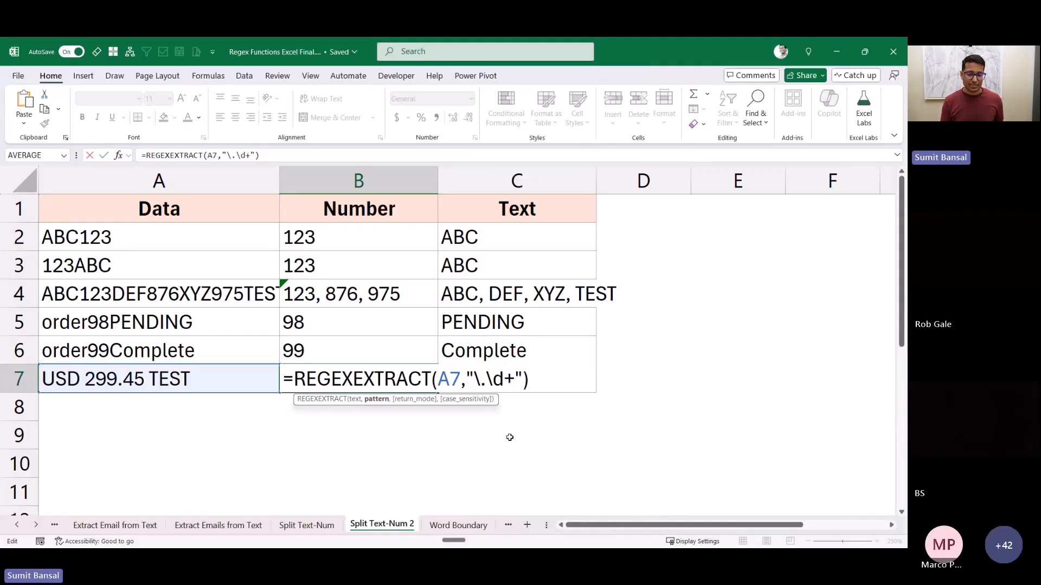
key(ctrl+Return)
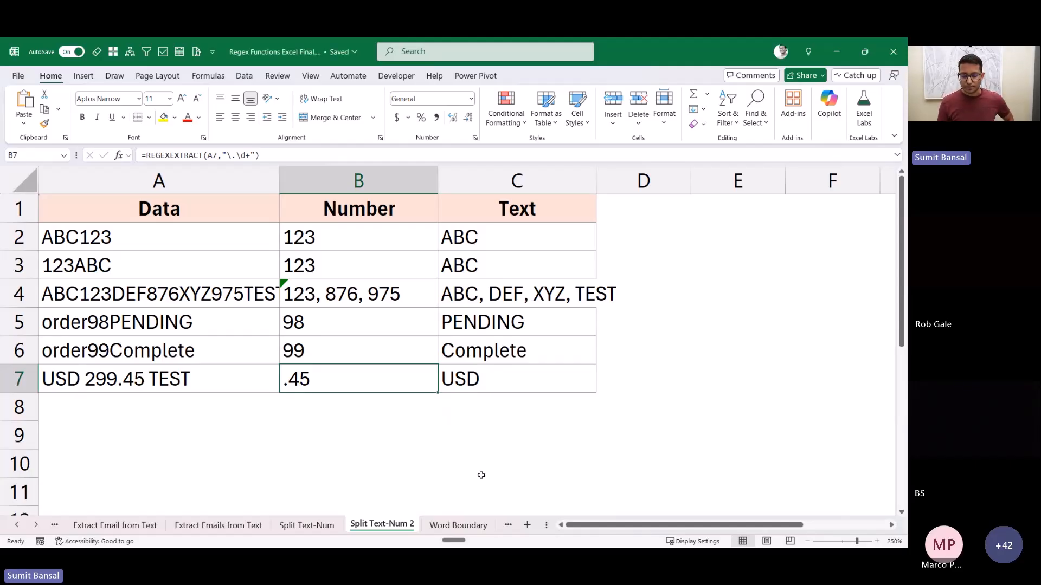
Step: On the Word Boundary sheet, begin a REGEXEXTRACT formula in B2 for the range A2:A10 with an empty pattern string
click(464, 525)
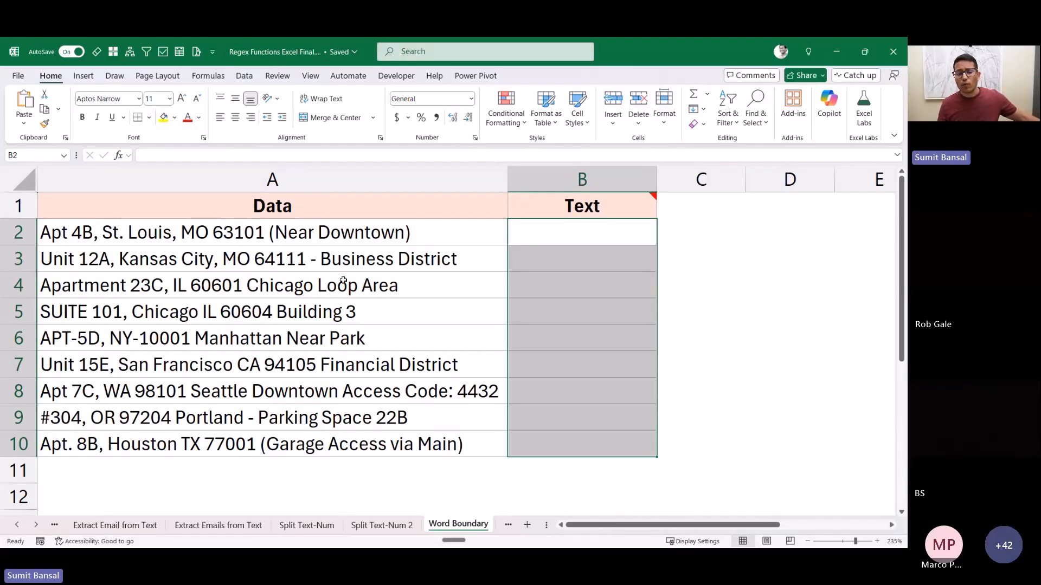
click(189, 231)
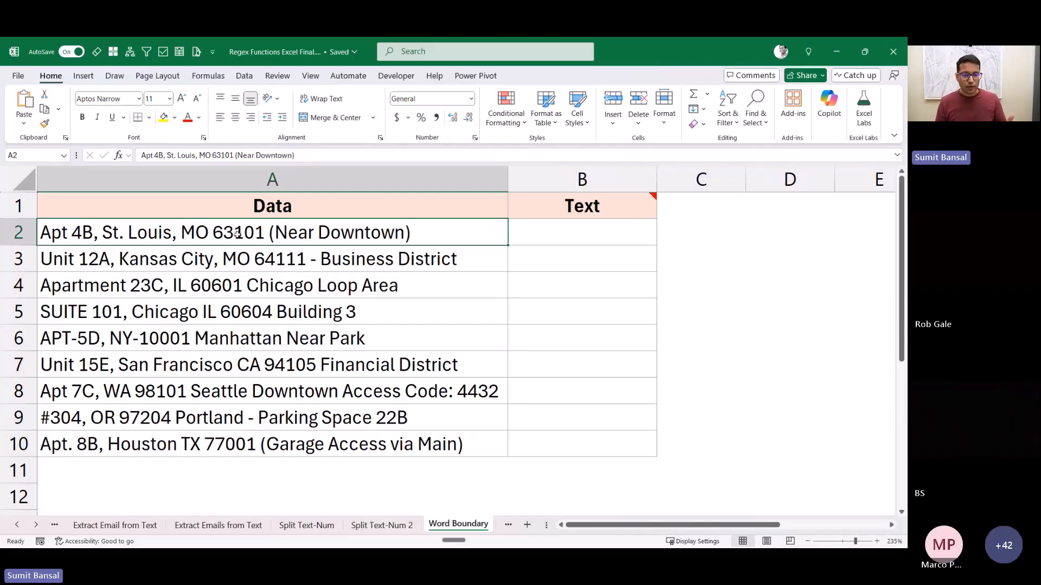
click(233, 281)
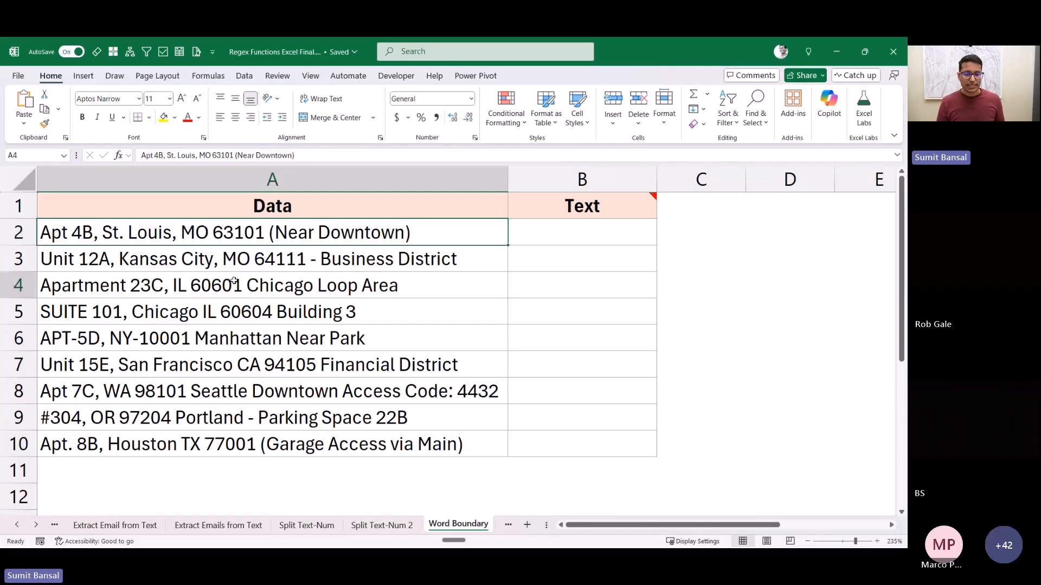
click(548, 234)
text(=re)
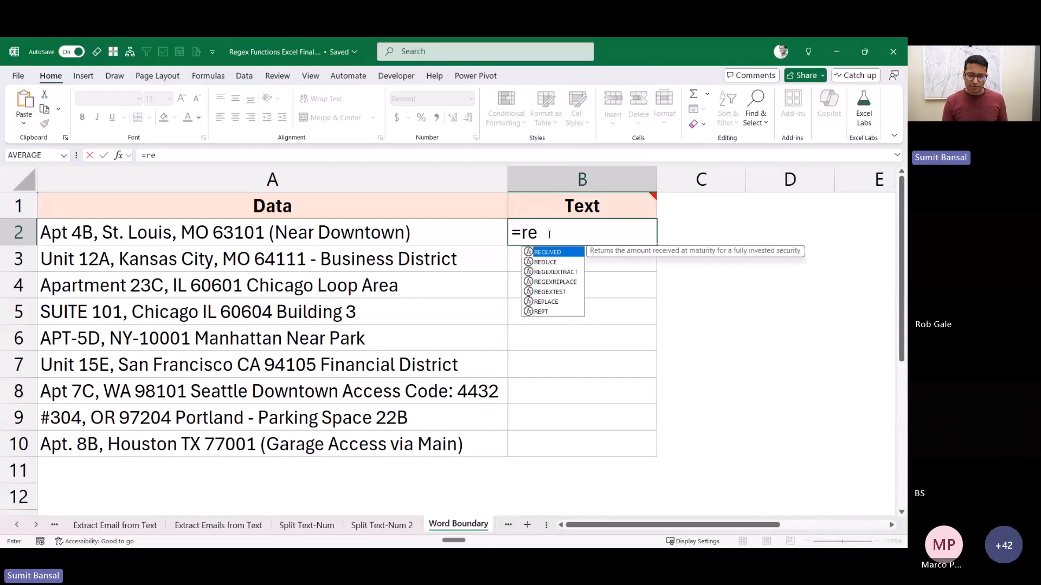
text(ge)
key(Tab)
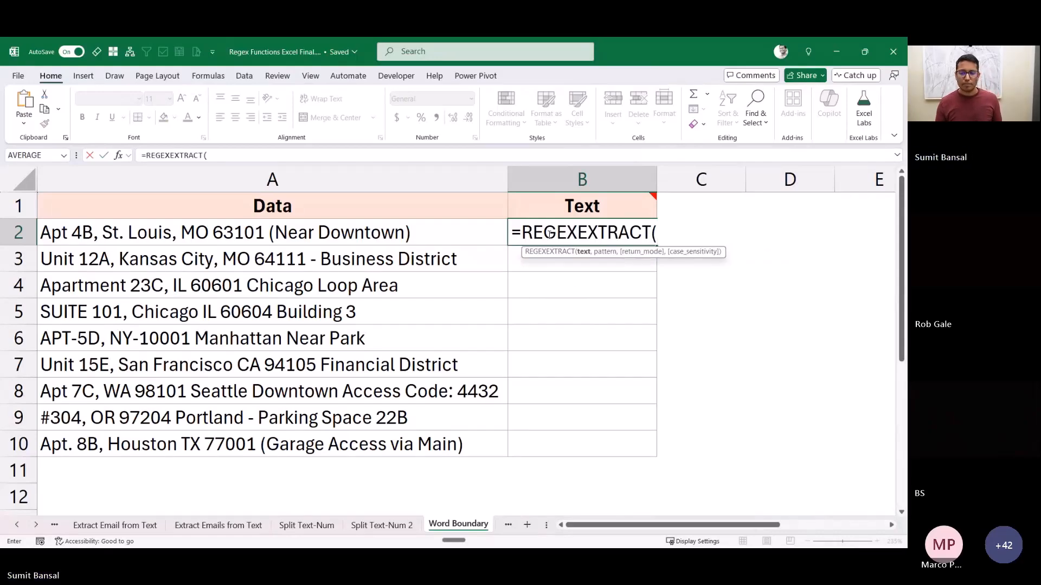
drag(462, 230, 490, 448)
text(,)
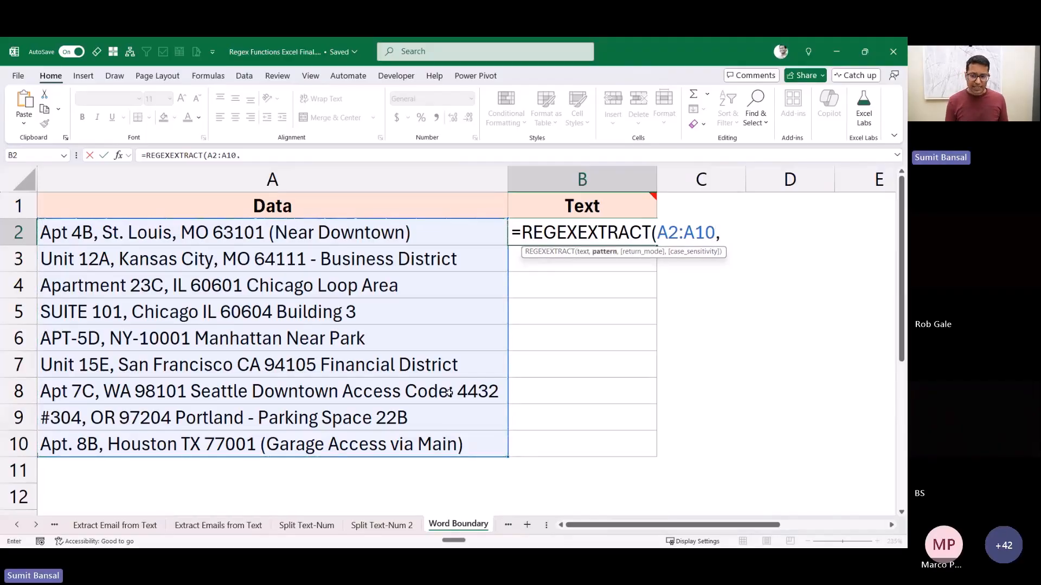
text(""))
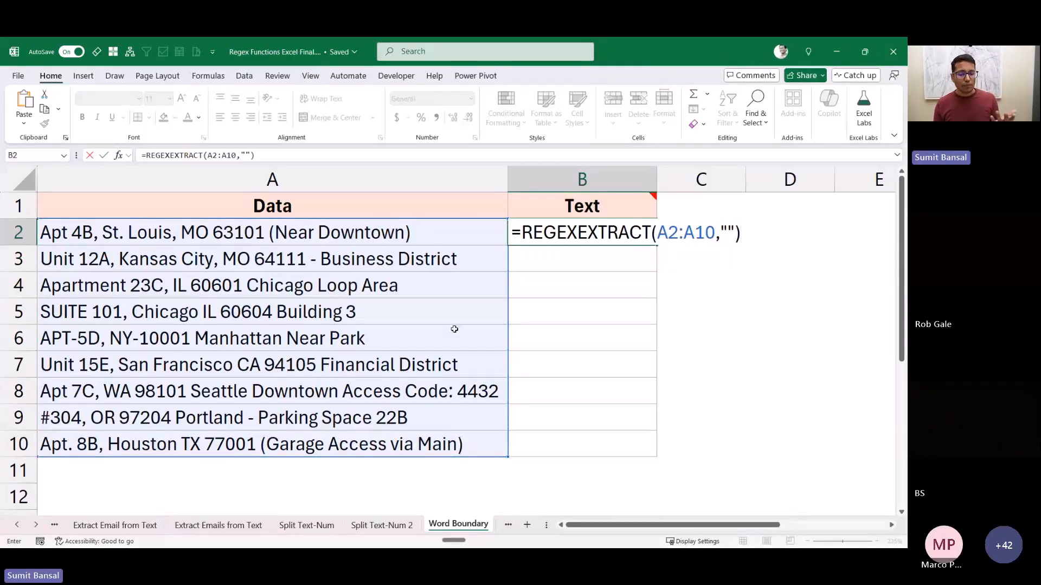
Step: Fill in the B2 pattern as "[A-Z][A-Z]" to extract two consecutive capital letters from each address
key(F2)
key(Left)
text([])
key(Left)
text(A-Z)
key(Right)
text([A-Z])
key(Left)
text(A-Z)
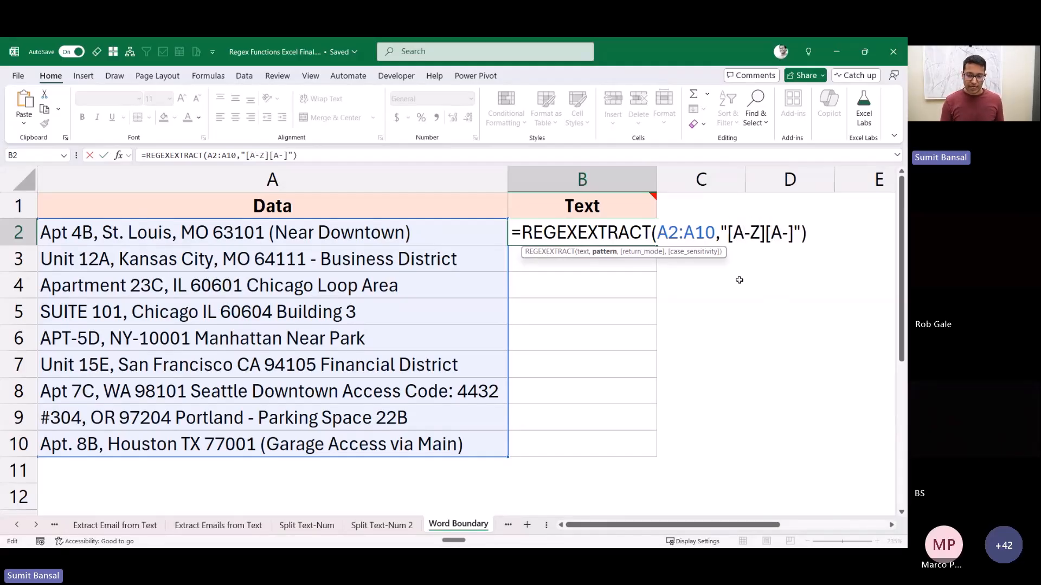
key(Return)
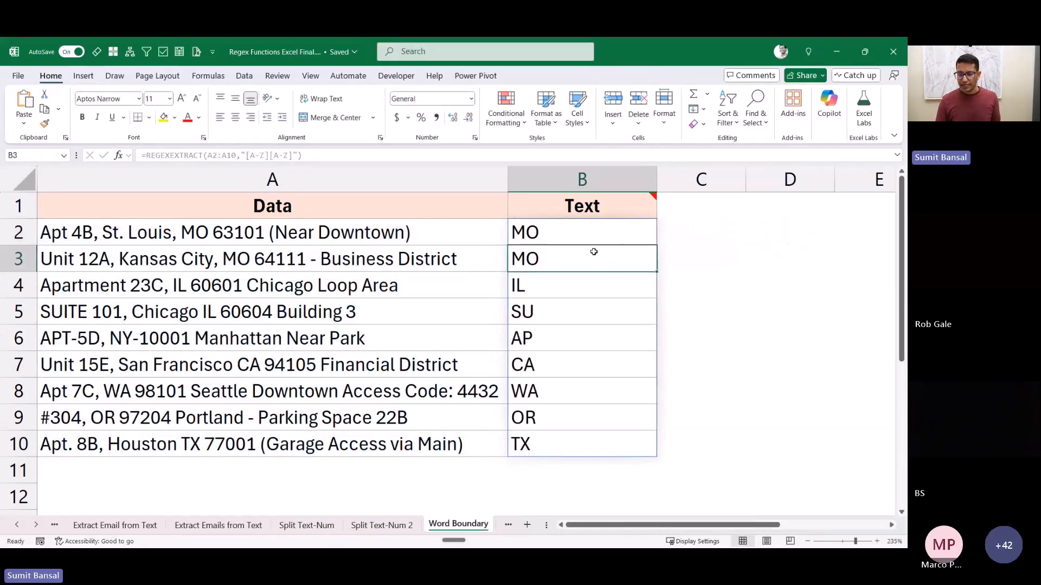
Step: Compare the extracted codes with the addresses, marking SUITE and IL in A5, and review the formula in B2
drag(254, 230, 194, 297)
click(162, 308)
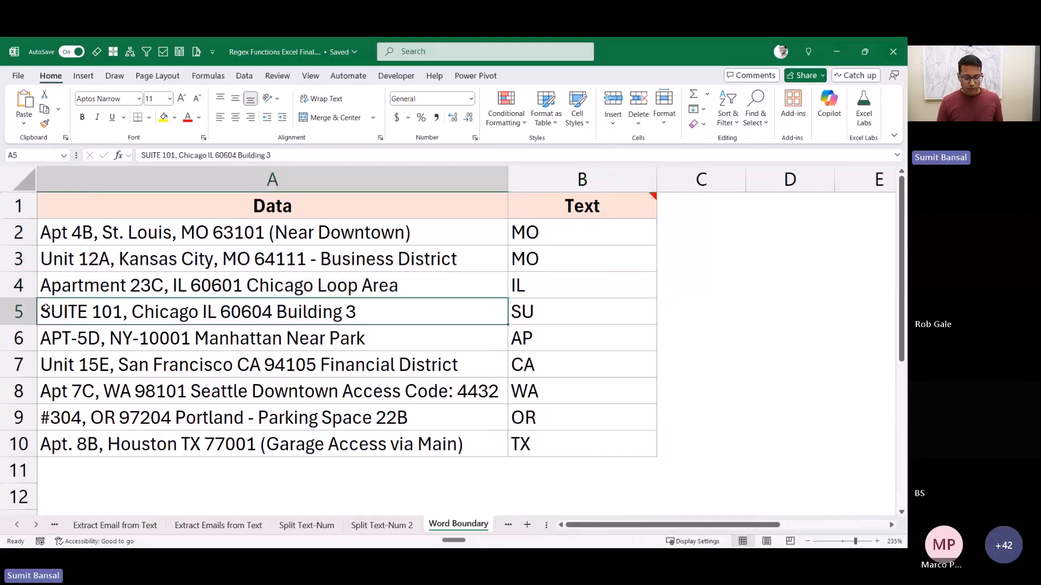
drag(37, 295, 91, 325)
drag(193, 294, 223, 325)
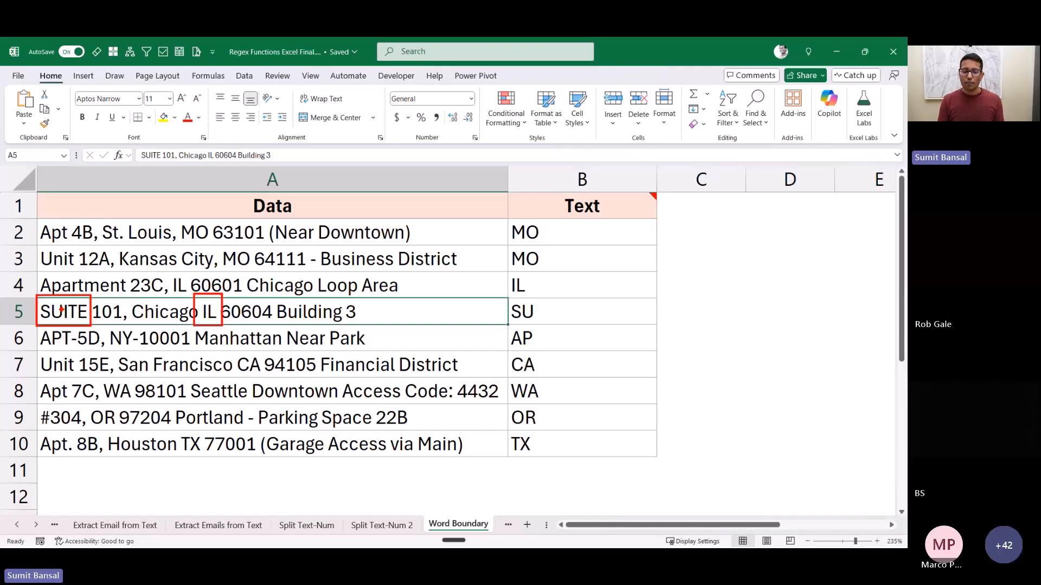
key(Escape)
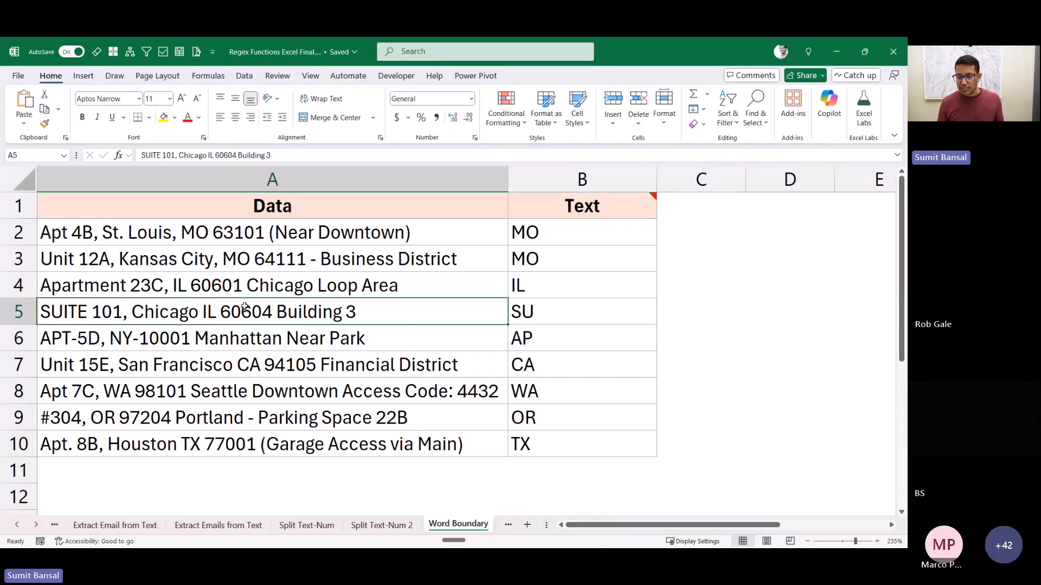
click(541, 232)
double_click(540, 232)
key(Escape)
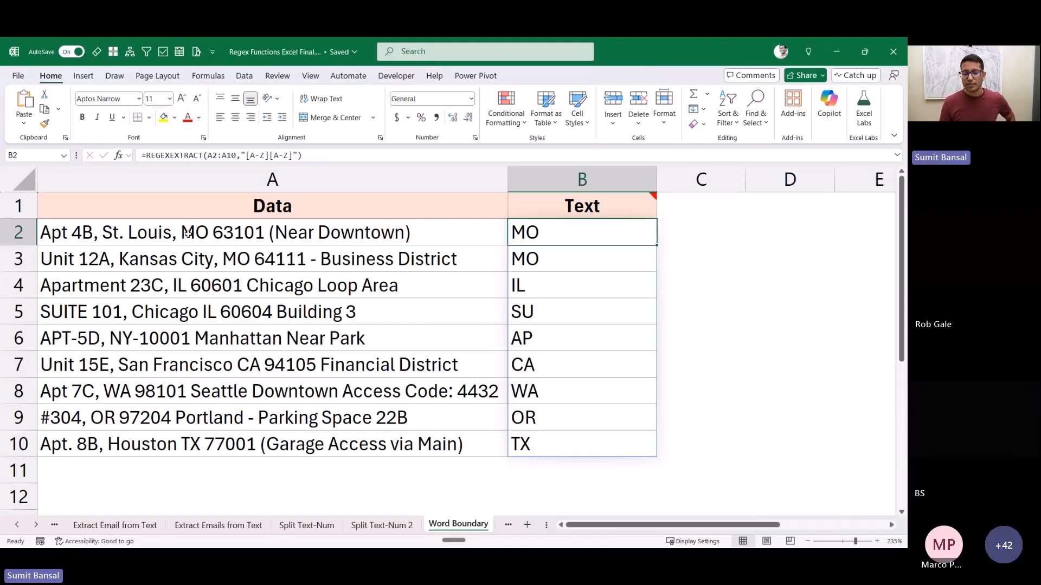
Step: Surround the B2 pattern with whitespace matches so it reads "\s[A-Z][A-Z]\s", and check the result in B6
double_click(530, 232)
click(727, 232)
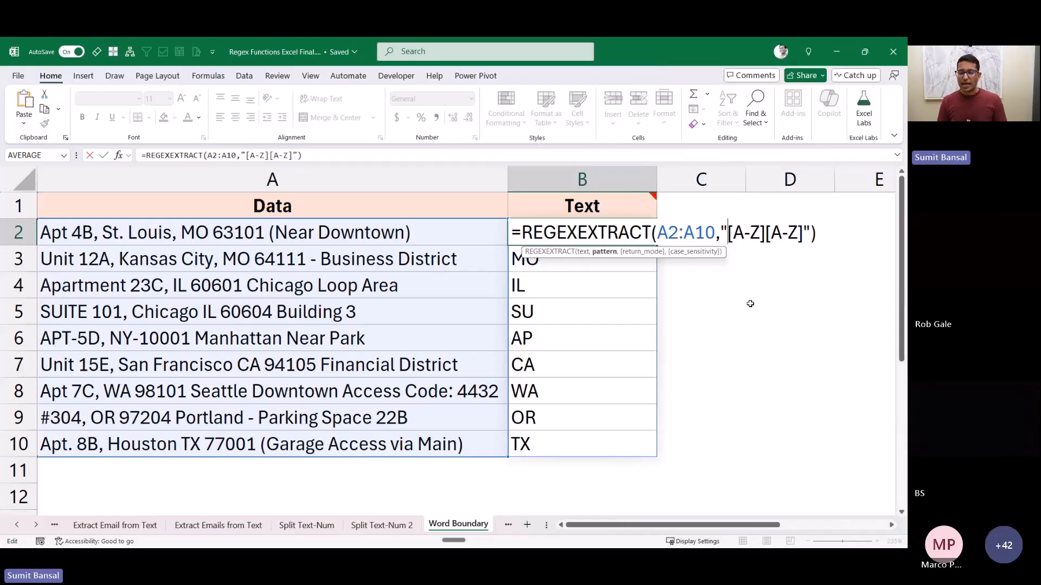
text(\s)
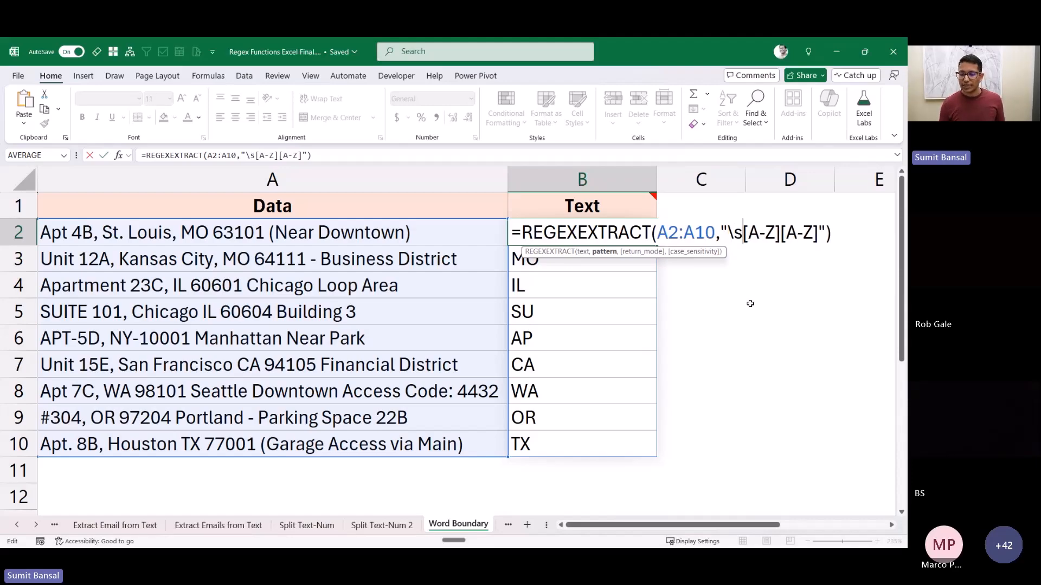
key(Right)
key(Right)
key(Right)
key(Right)
key(Right)
key(Right)
key(Right)
key(Right)
key(Right)
key(Right)
text(\s)
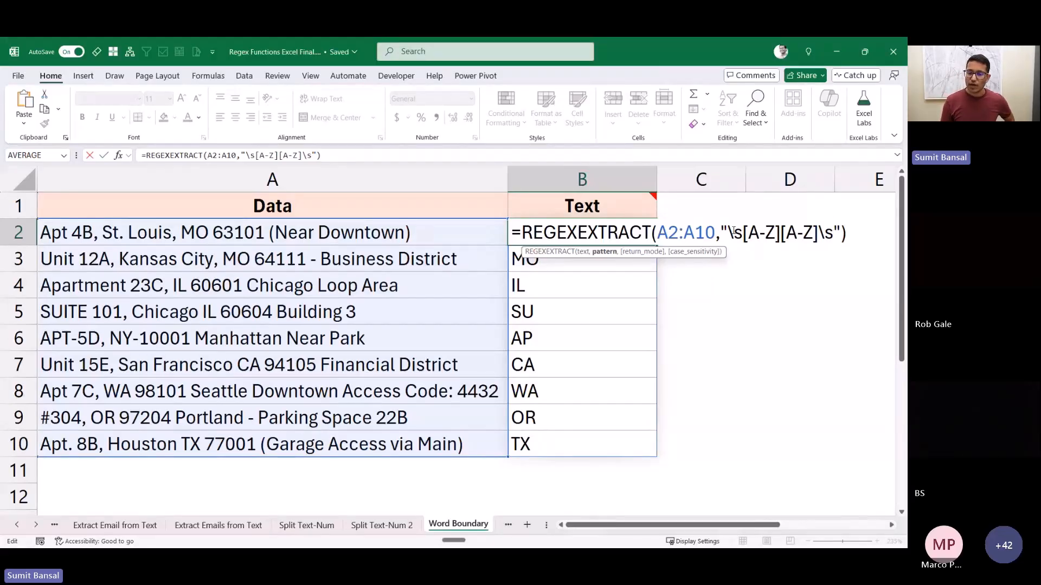
key(ctrl+Return)
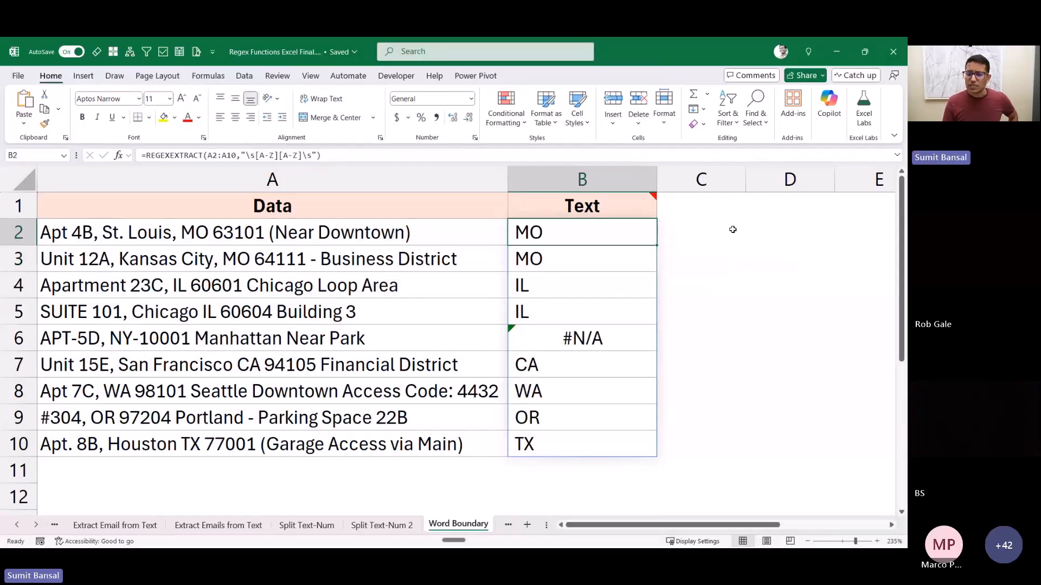
click(564, 330)
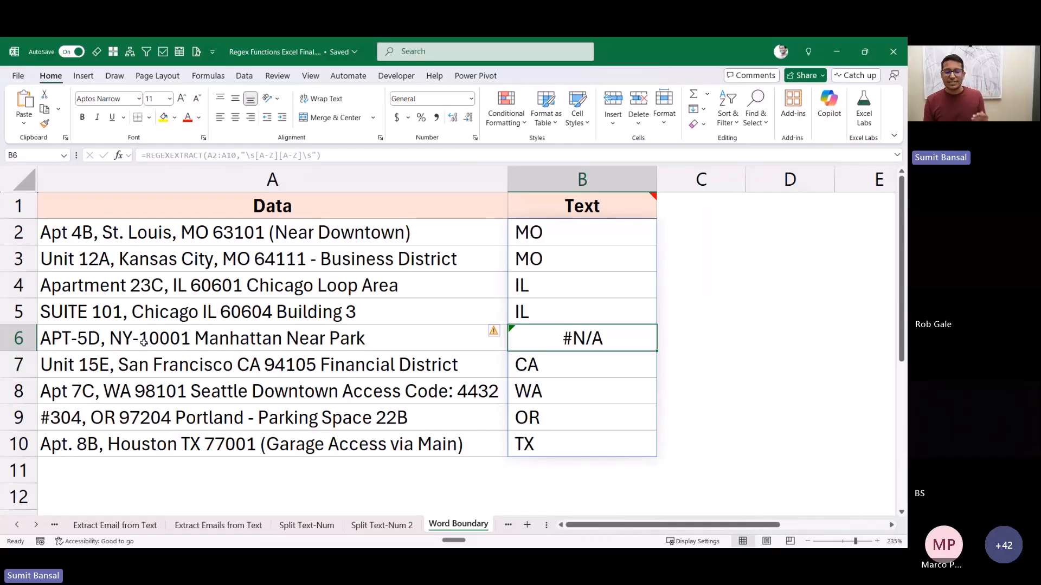
click(538, 233)
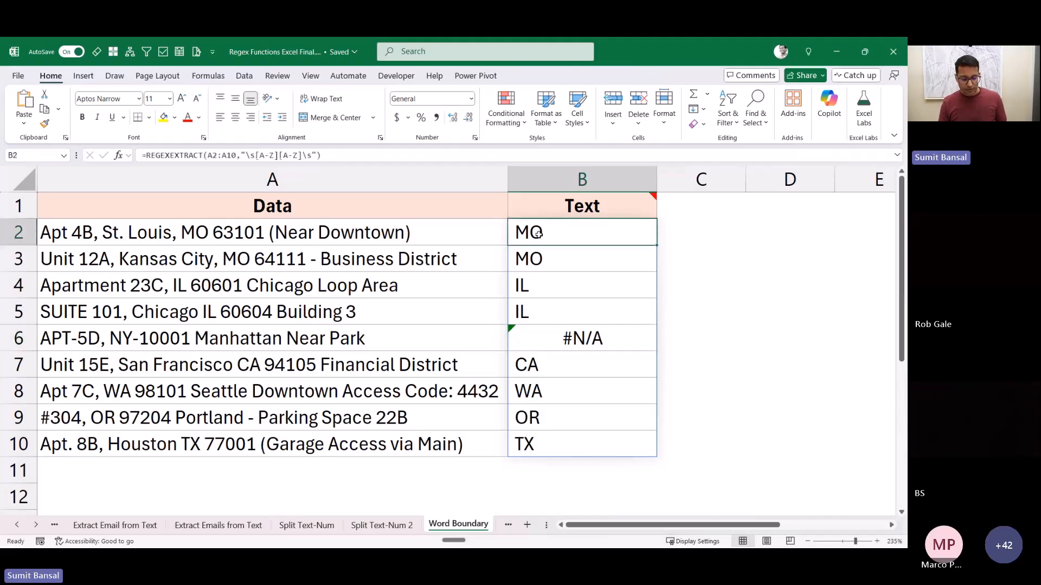
Step: Replace both \s tokens with \b in the REGEXEXTRACT pattern in B2, making the pattern "\b[A-Z][A-Z]\b"
double_click(538, 233)
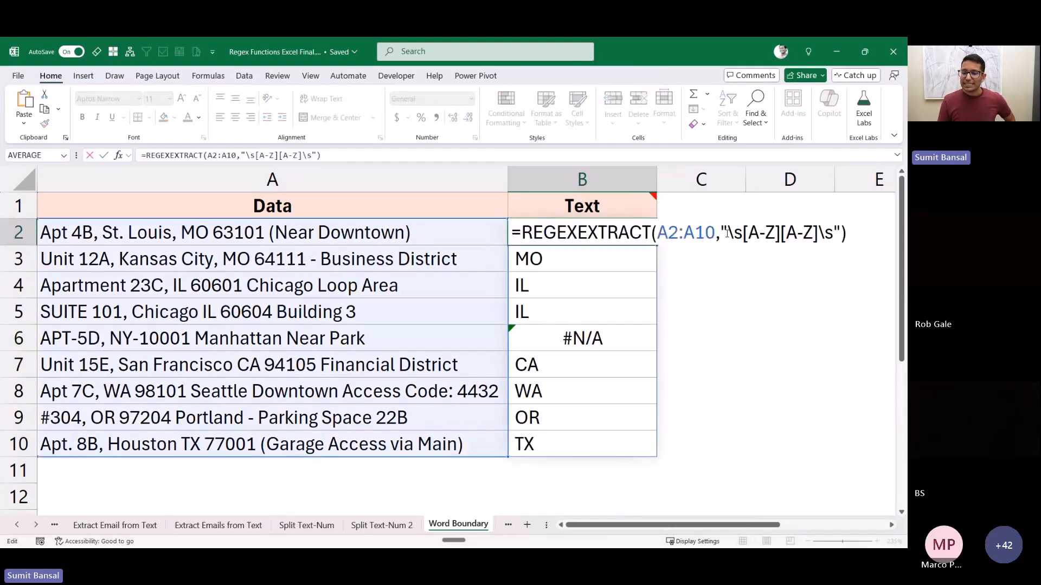
drag(727, 233, 743, 233)
key(Right)
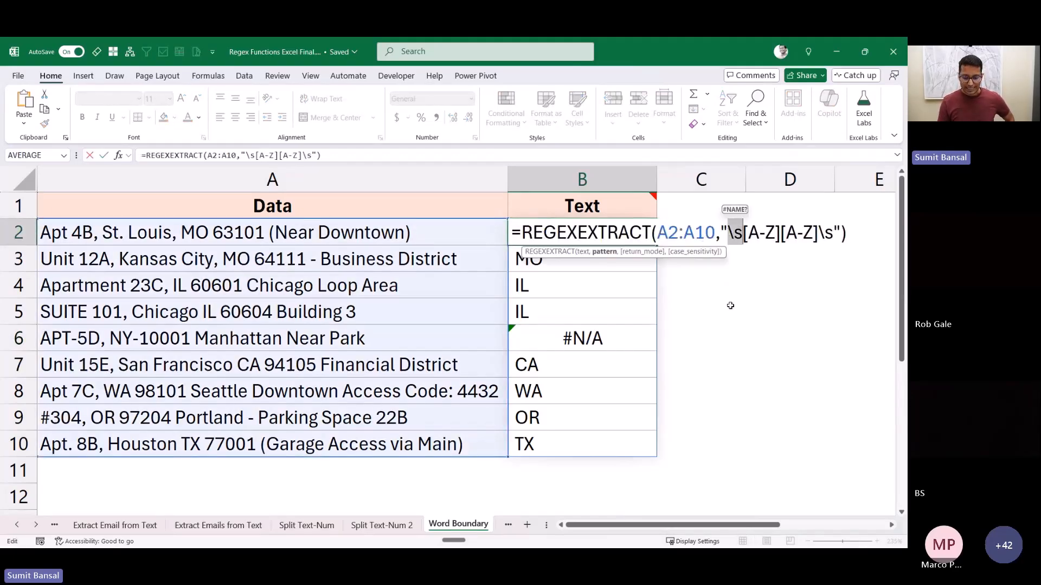
key(BackSpace)
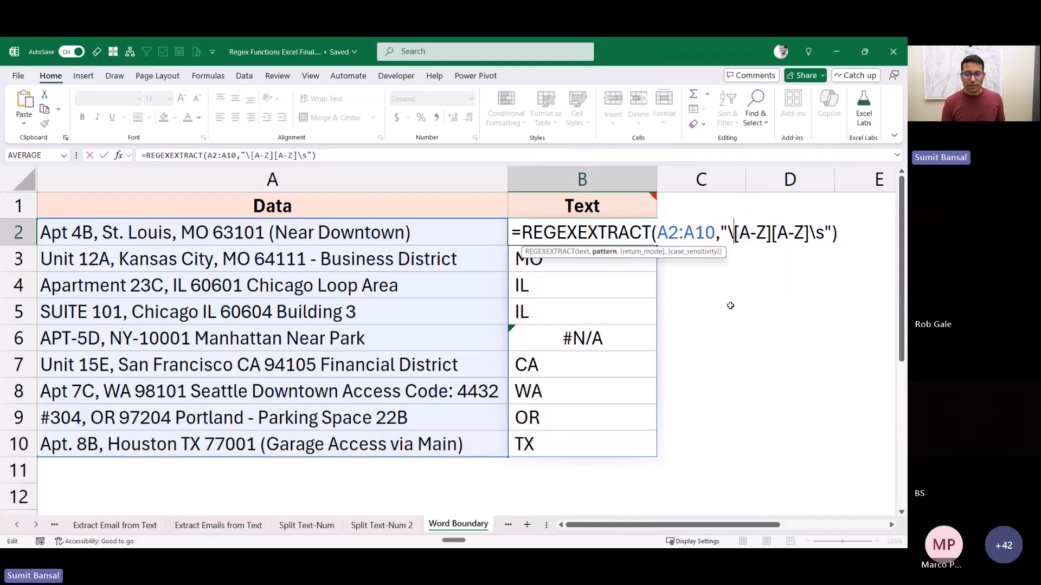
text(b)
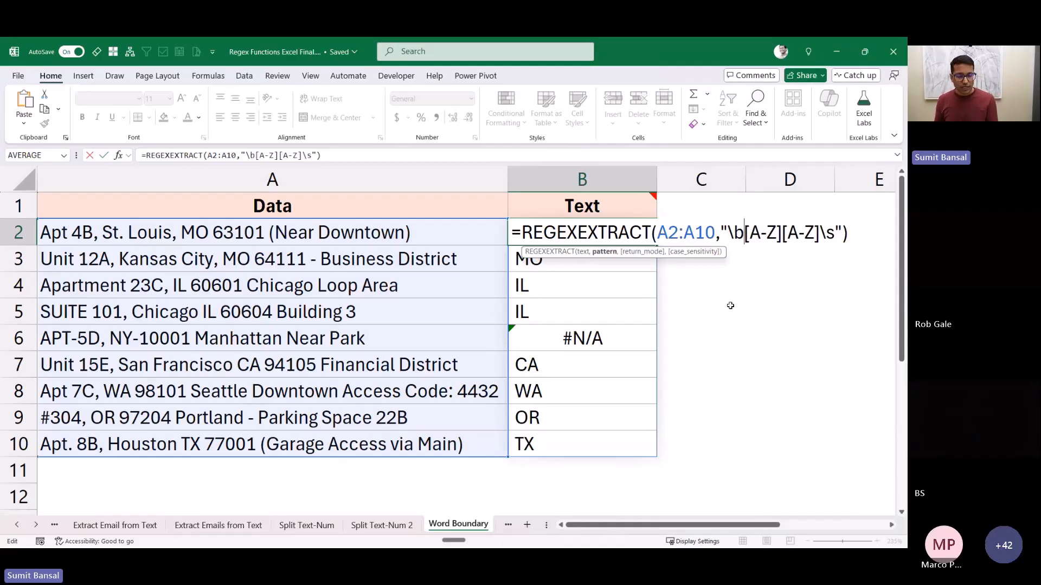
drag(821, 233, 834, 234)
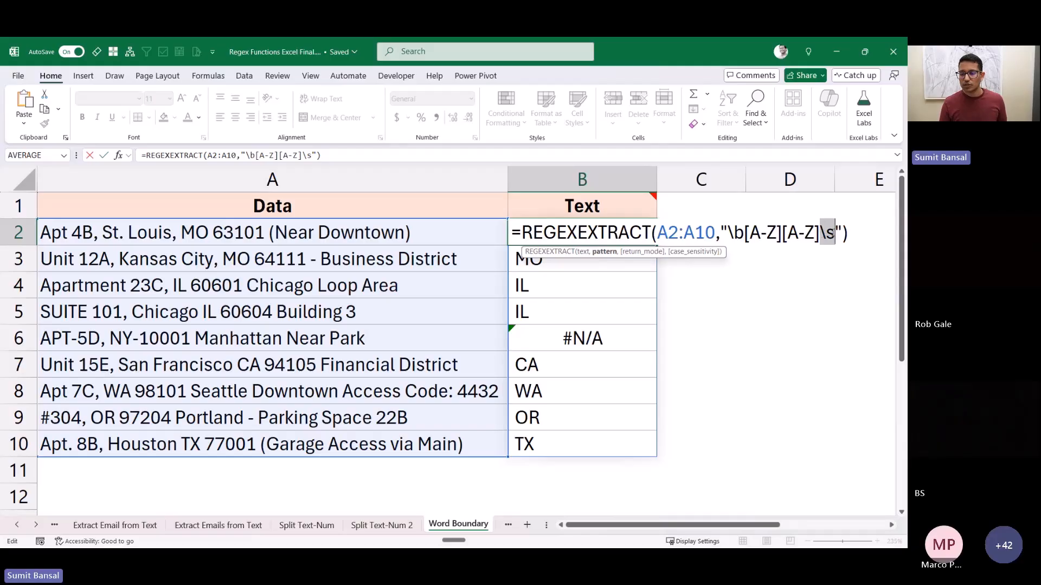
text(\b)
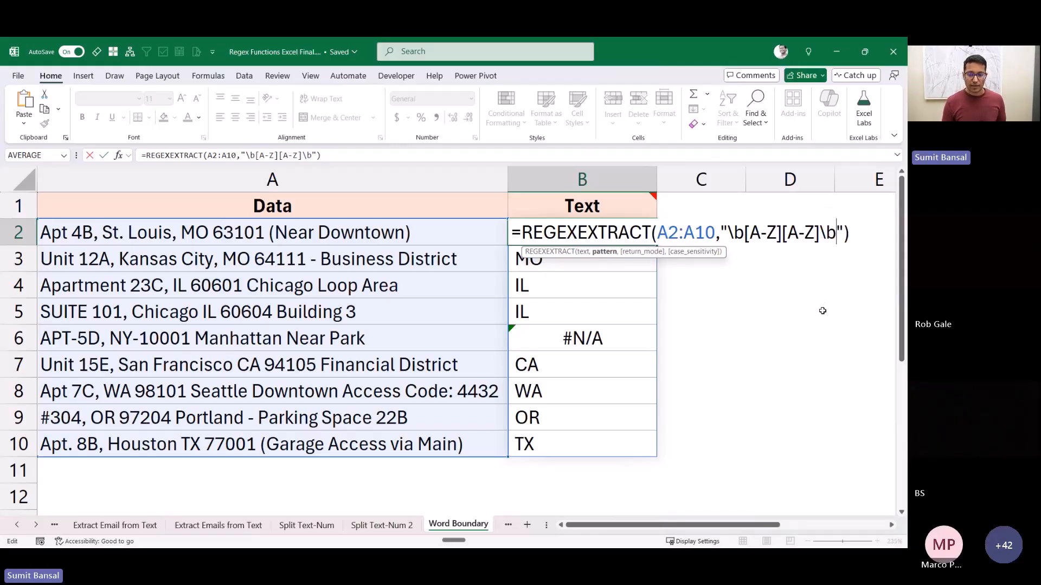
key(ctrl+Return)
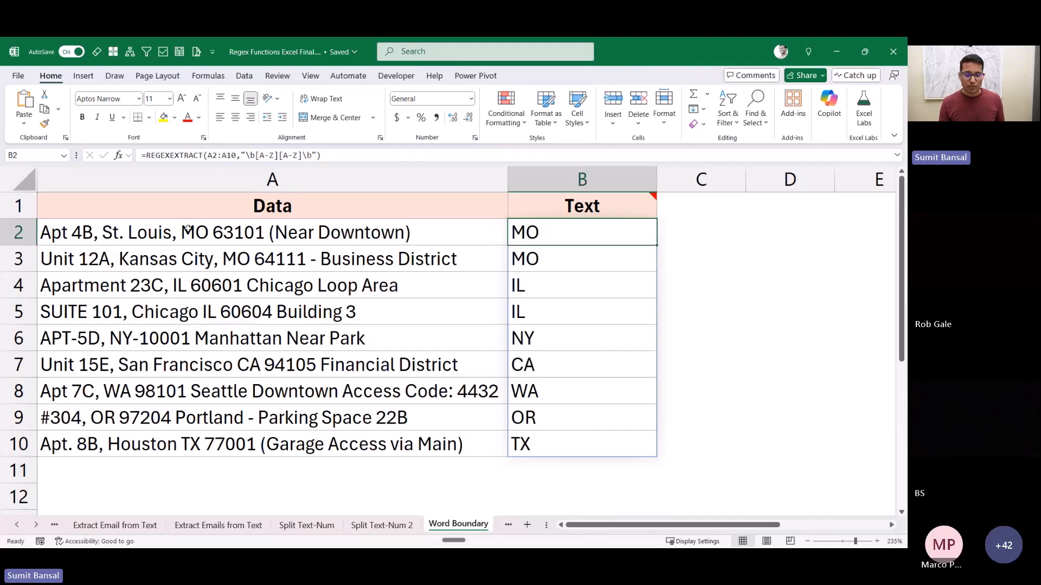
mouse_move(177, 223)
mouse_down()
mouse_move(186, 205)
mouse_move(208, 217)
mouse_move(217, 251)
mouse_move(249, 247)
mouse_up()
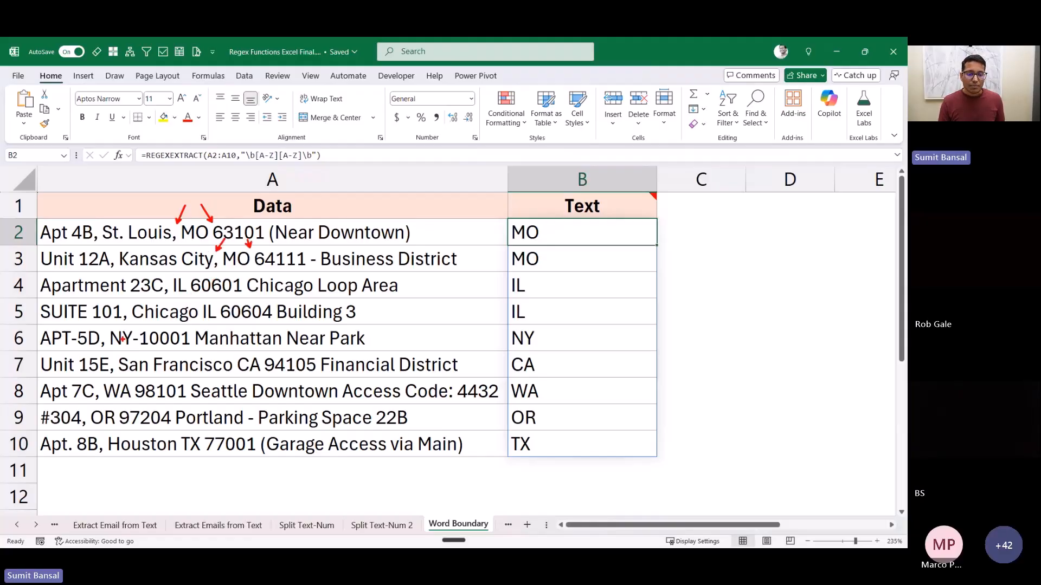
mouse_move(101, 320)
mouse_down()
mouse_move(108, 331)
mouse_move(137, 328)
mouse_up()
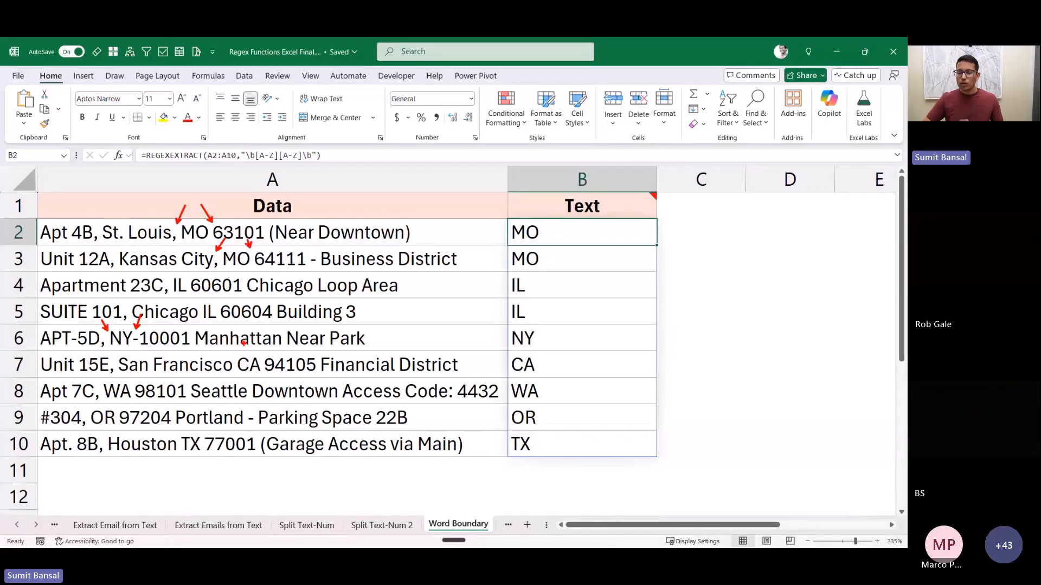
key(Escape)
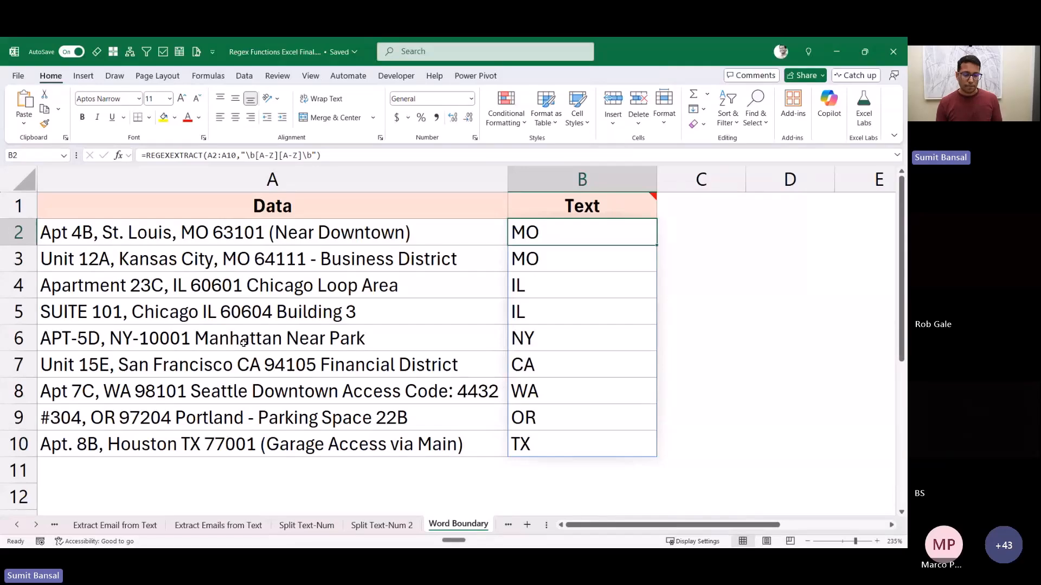
Step: Open the "Is a Question (OR)" sheet, look over the entries in A2:A12, and select cell B2
click(36, 525)
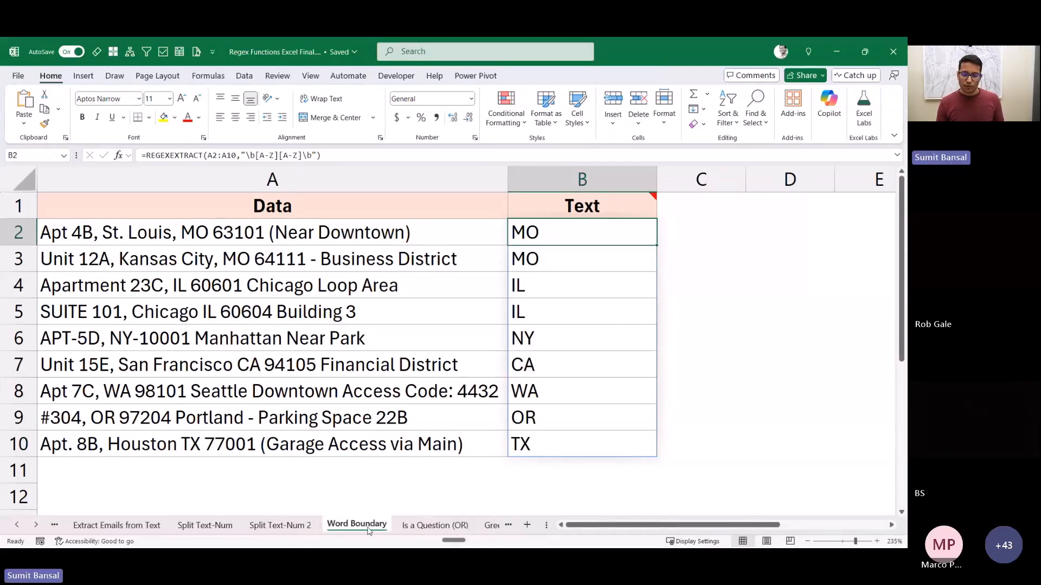
click(435, 525)
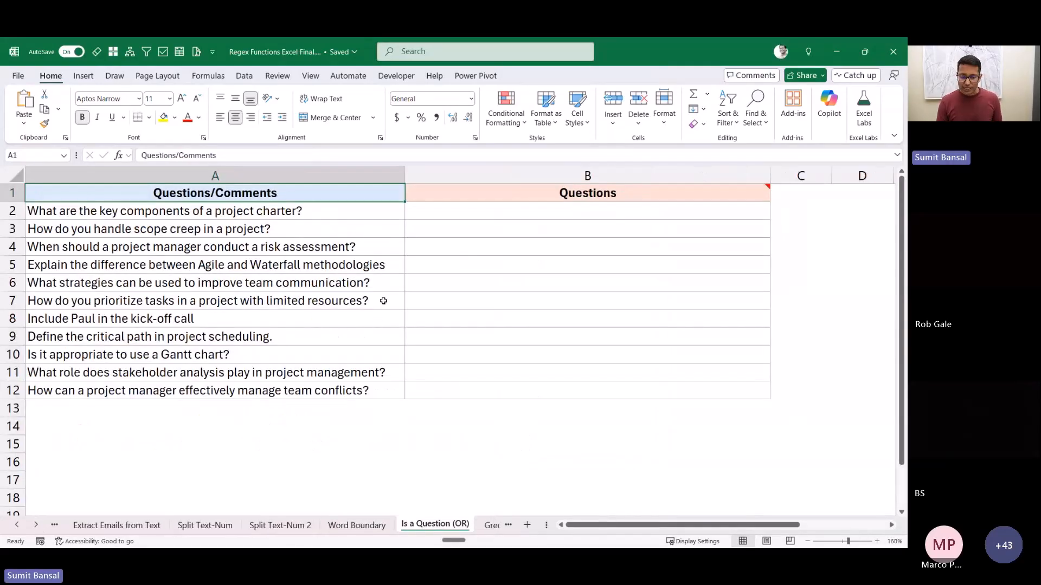
click(375, 212)
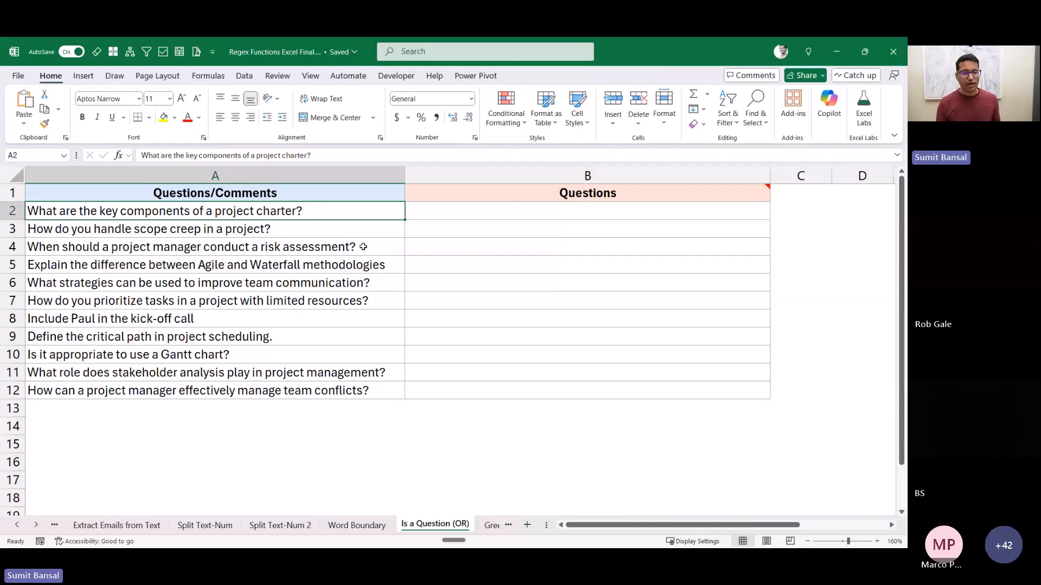
drag(348, 219, 335, 386)
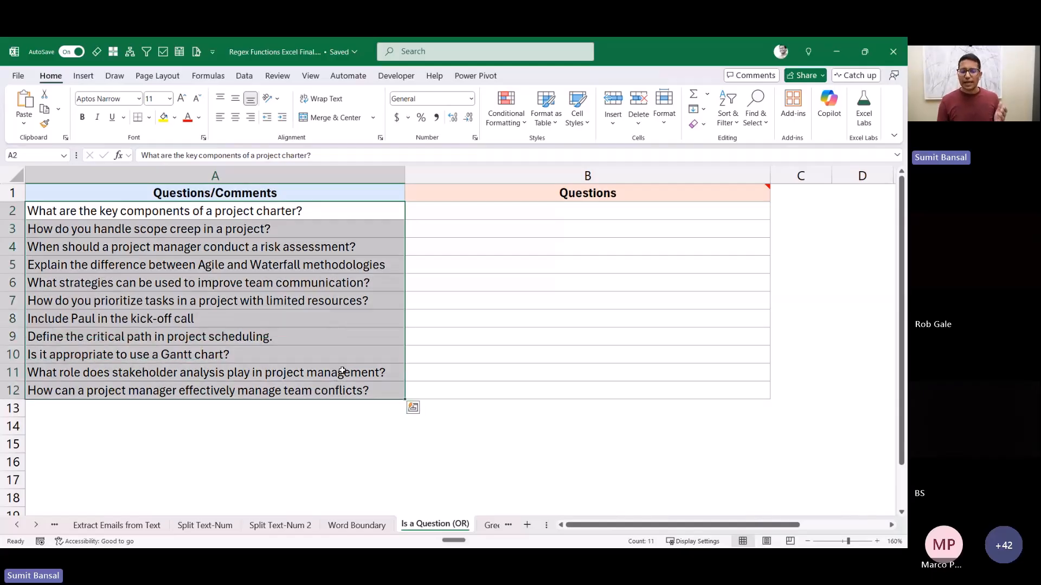
drag(476, 212, 471, 300)
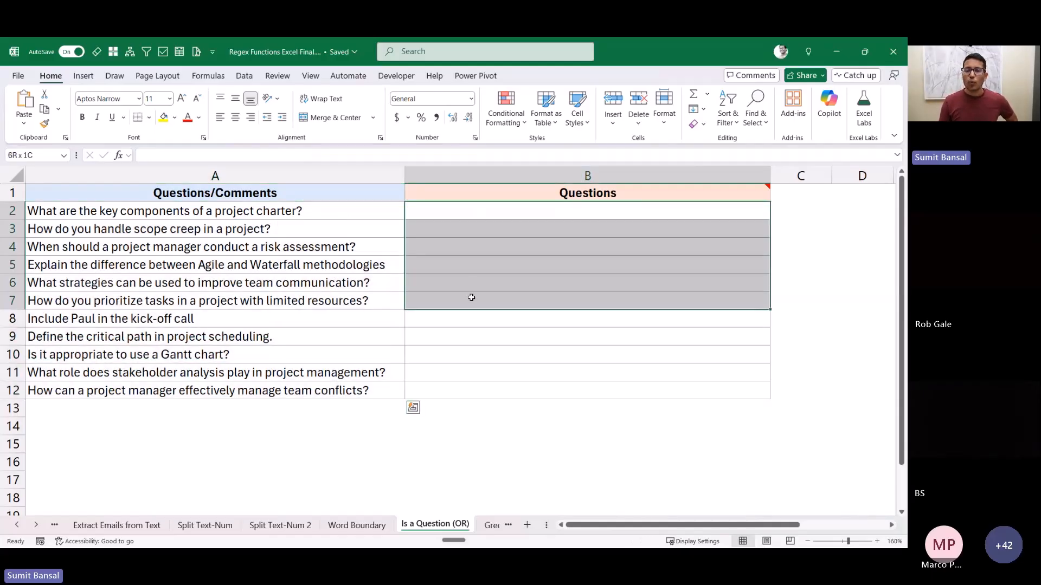
click(454, 215)
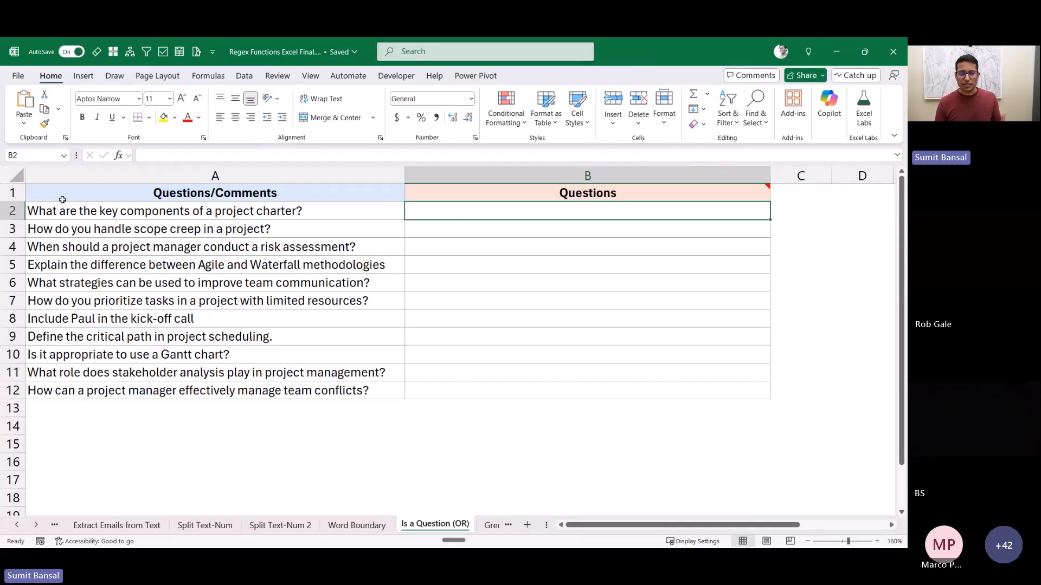
key(ctrl+2)
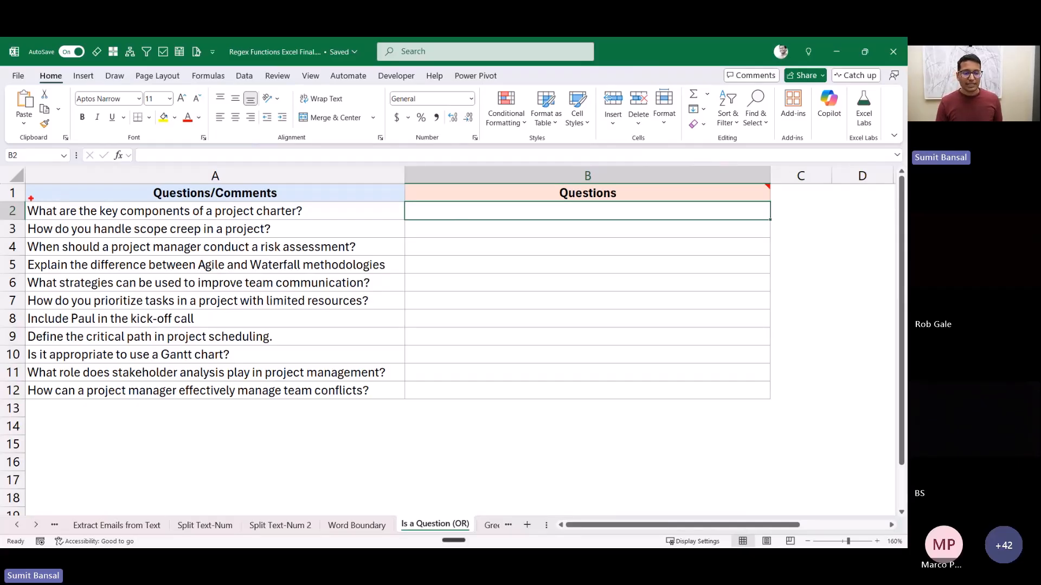
drag(23, 195, 60, 219)
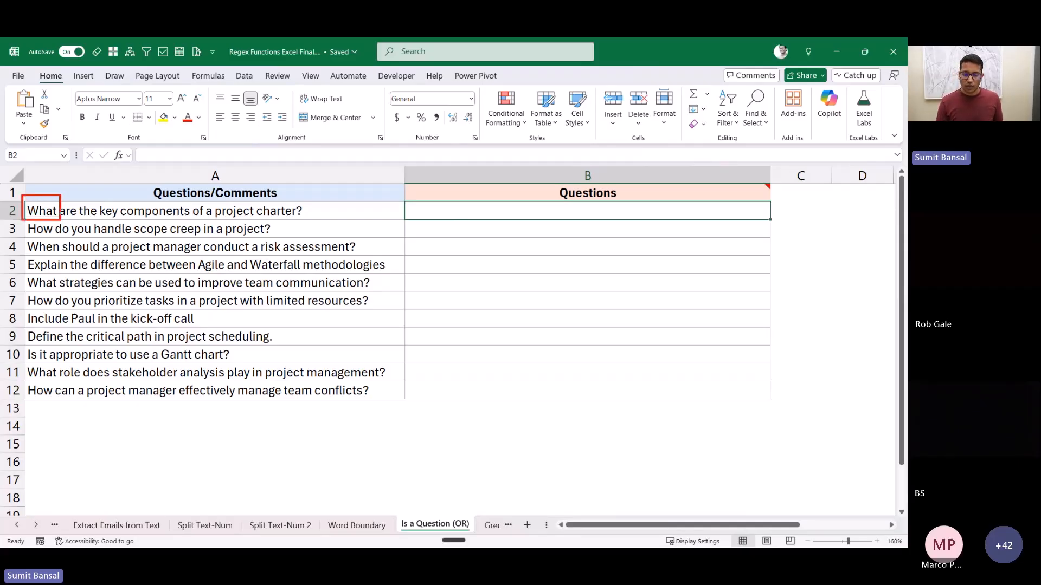
drag(294, 196, 307, 221)
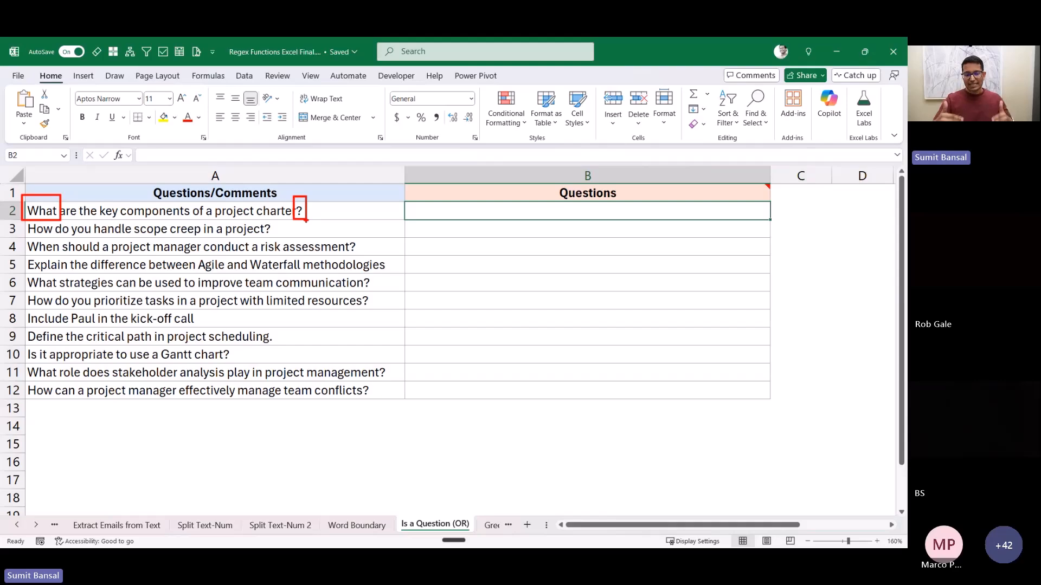
key(Escape)
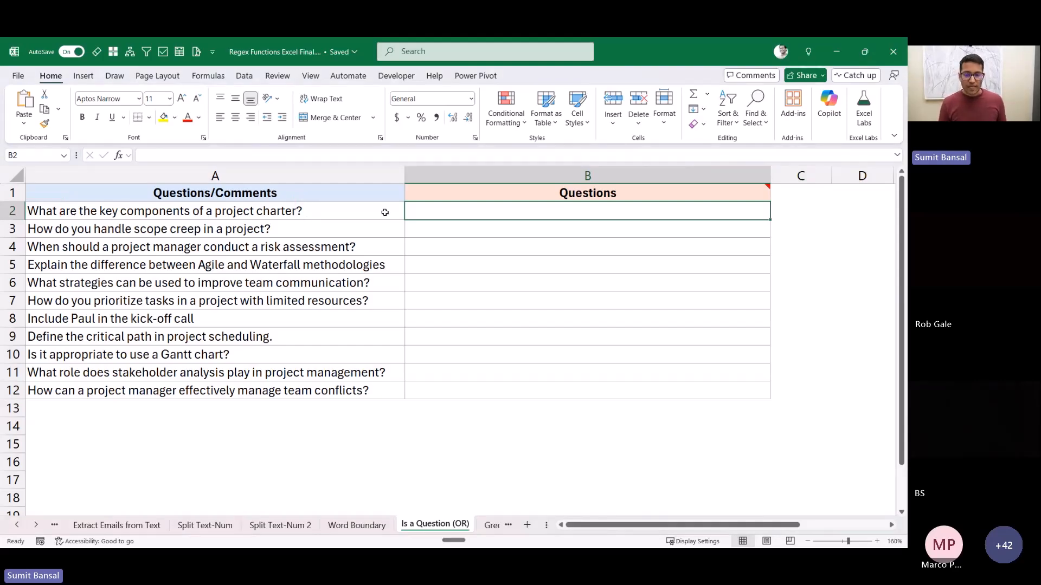
Step: Write a REGEXTEST formula in B2 over A2:A12 with "What" as the start of the pattern
text(=regexte)
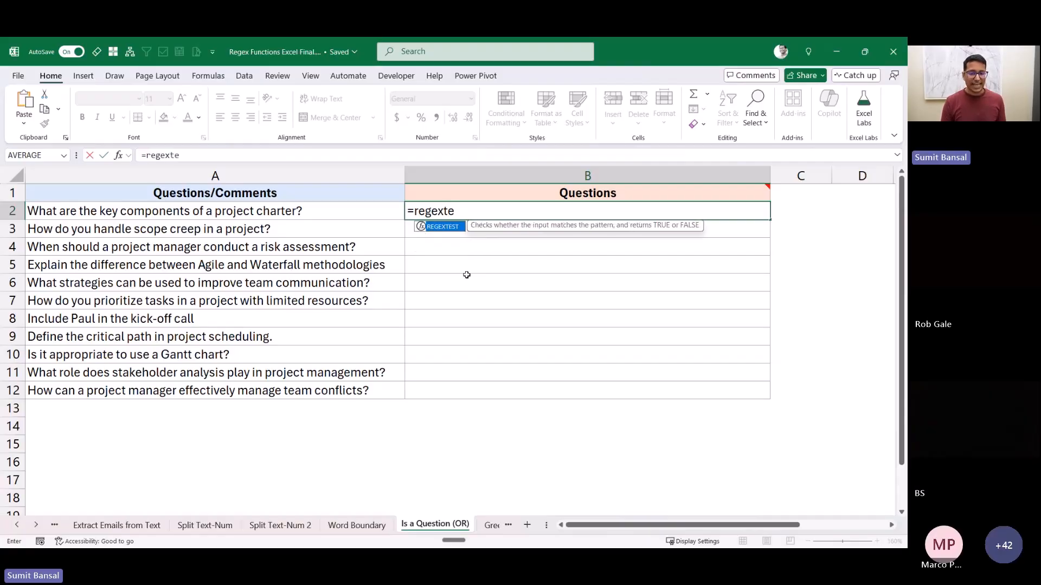
key(Tab)
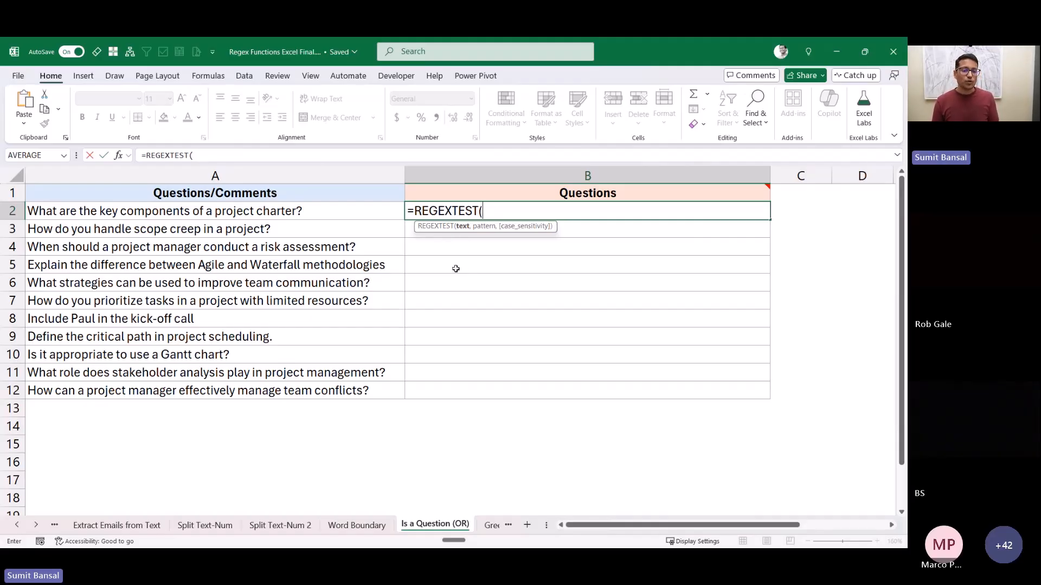
drag(362, 215, 345, 382)
text(,""))
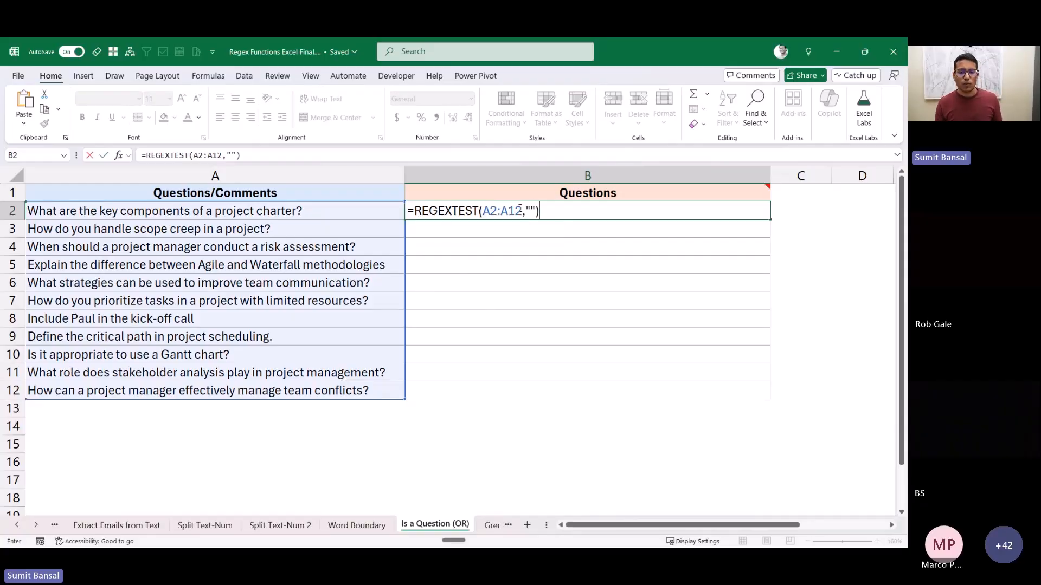
click(532, 209)
text(What)
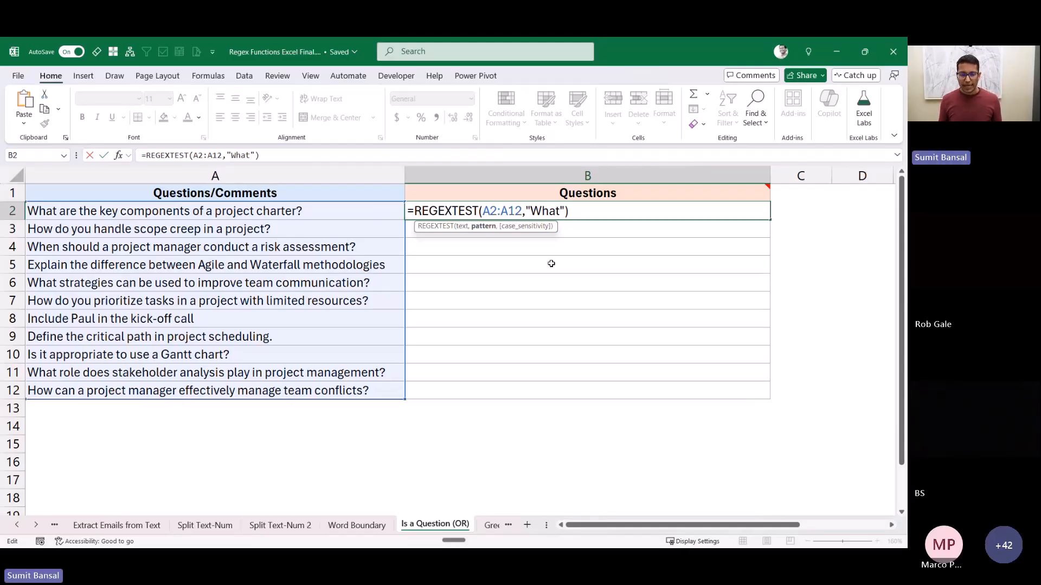
Step: Extend the pattern in B2 with .+ and an escaped question mark, and enter the formula as =REGEXTEST(A2:A12,"What.+\?")
text(.+)
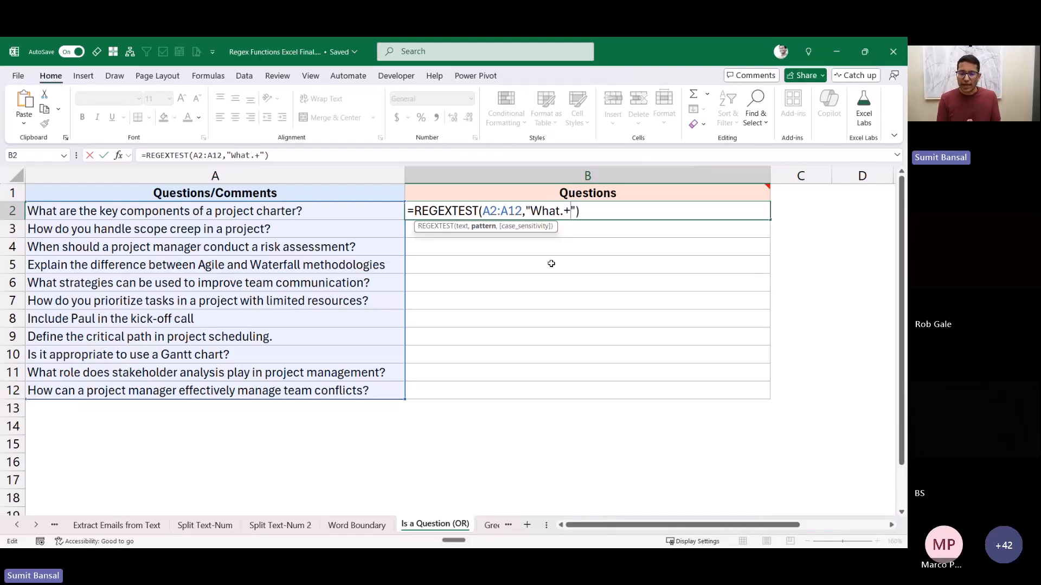
drag(560, 211, 570, 212)
click(571, 210)
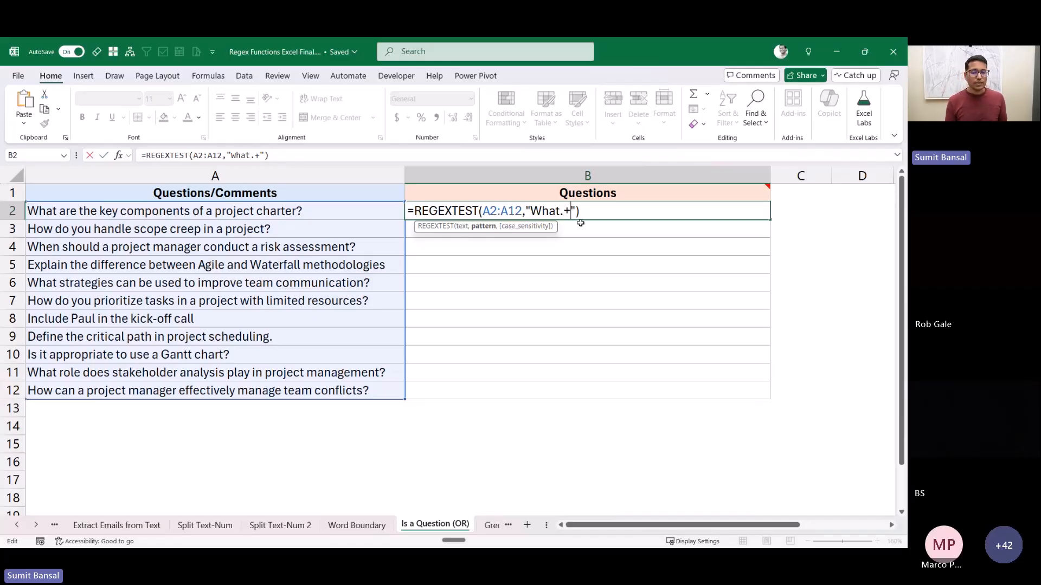
text(?)
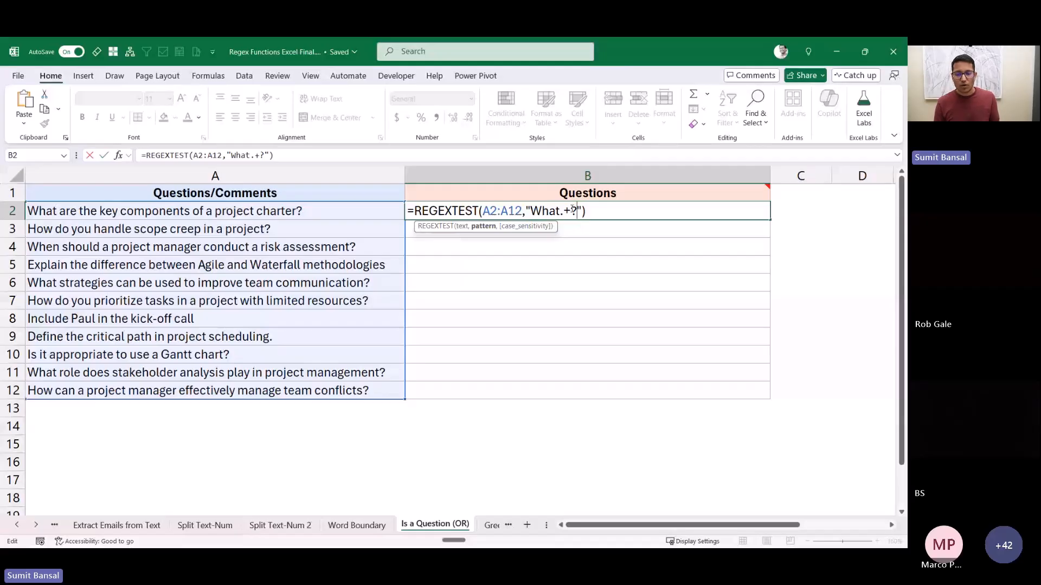
key(Left)
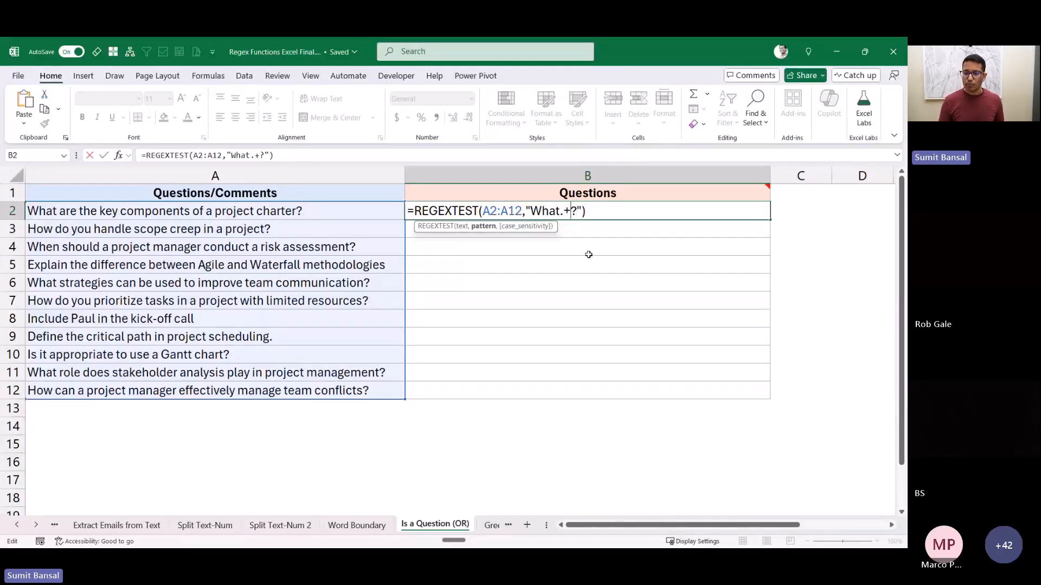
text(\)
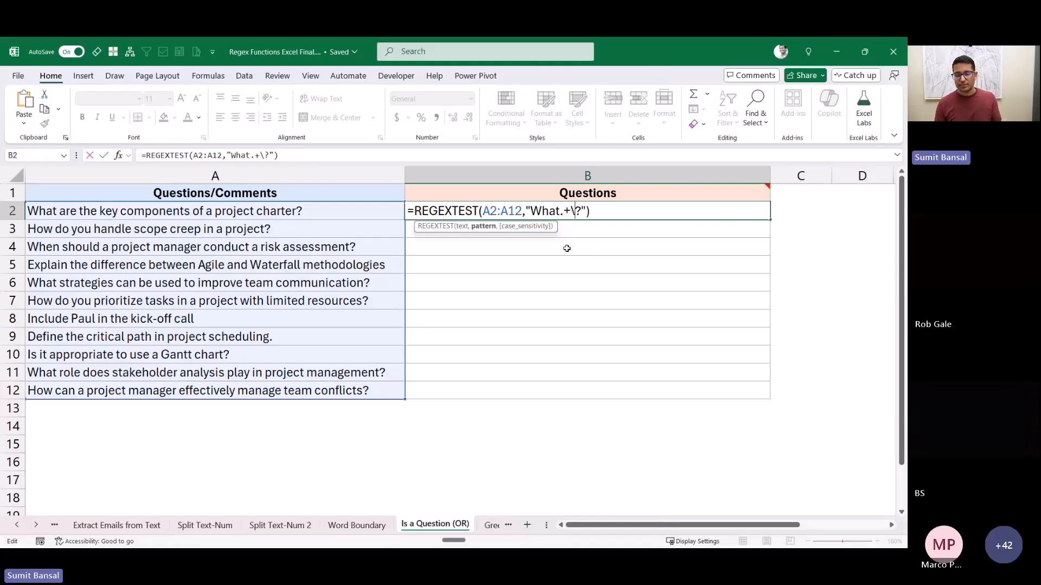
key(Left)
key(shift+Right)
key(shift+Right)
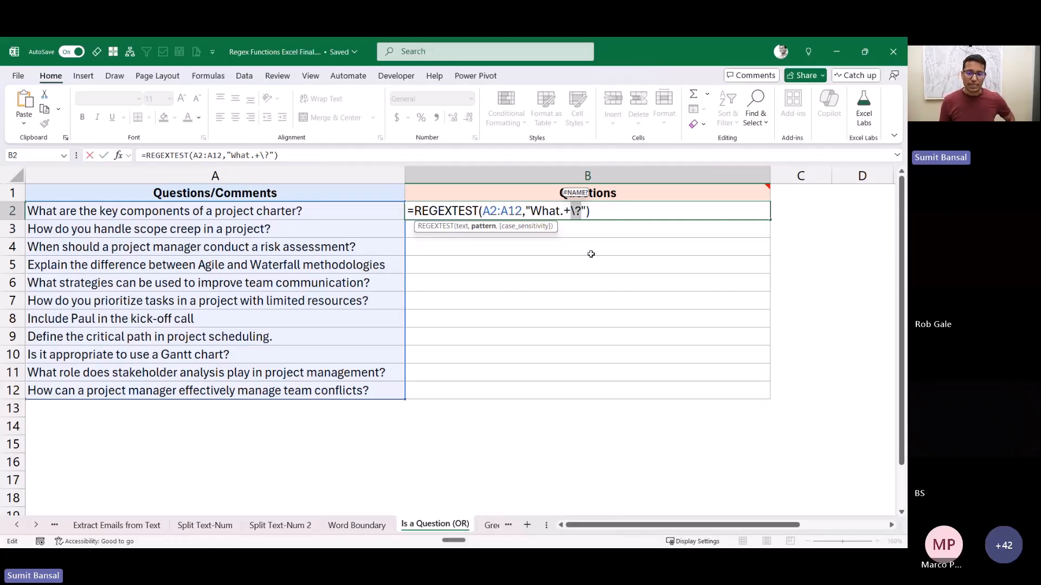
key(Right)
key(Right)
key(ctrl+Return)
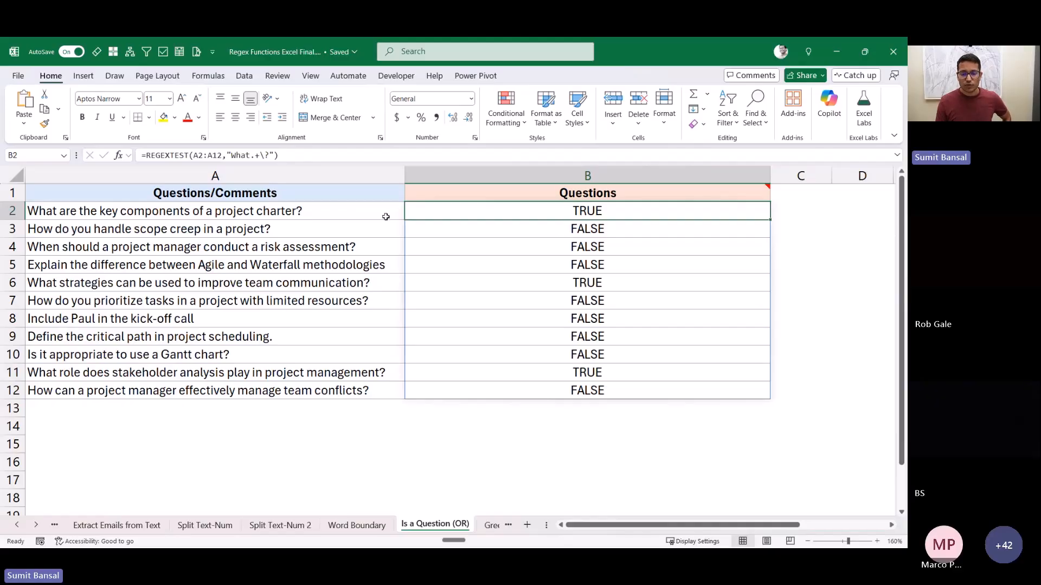
Step: Compare the REGEXTEST results in column B with the questions and comments in column A
click(347, 212)
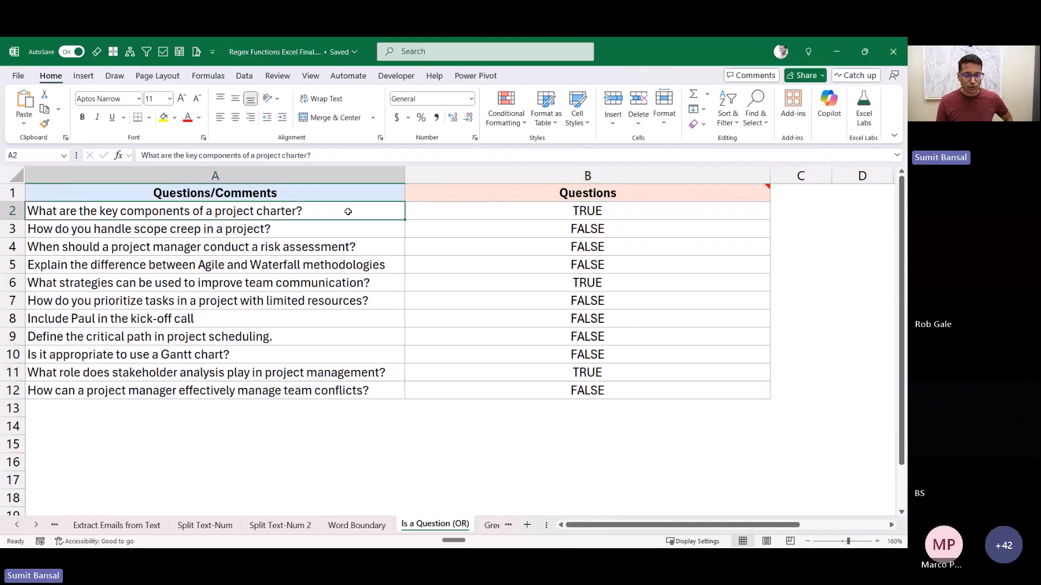
click(515, 283)
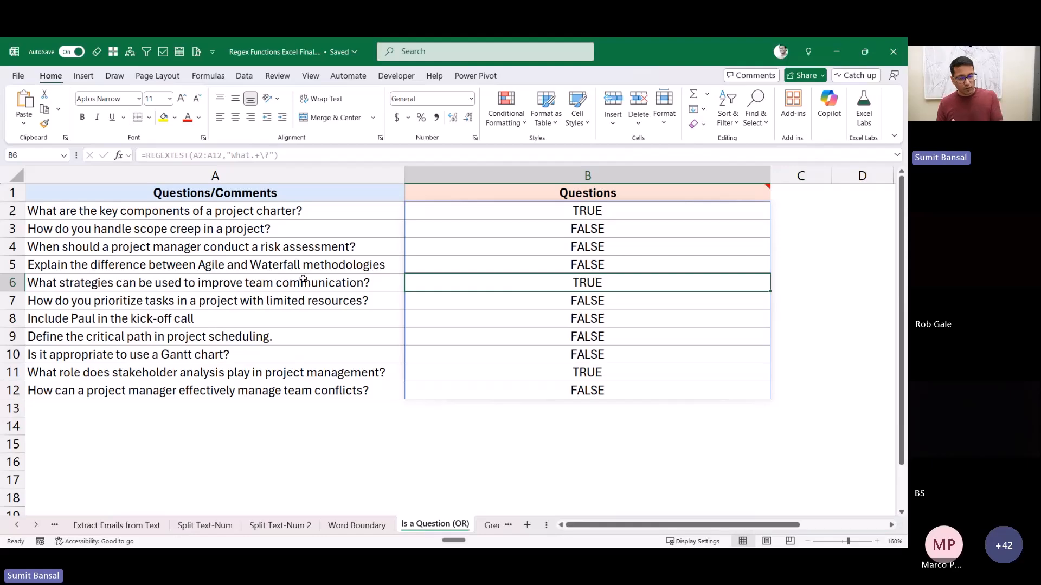
click(528, 372)
click(230, 228)
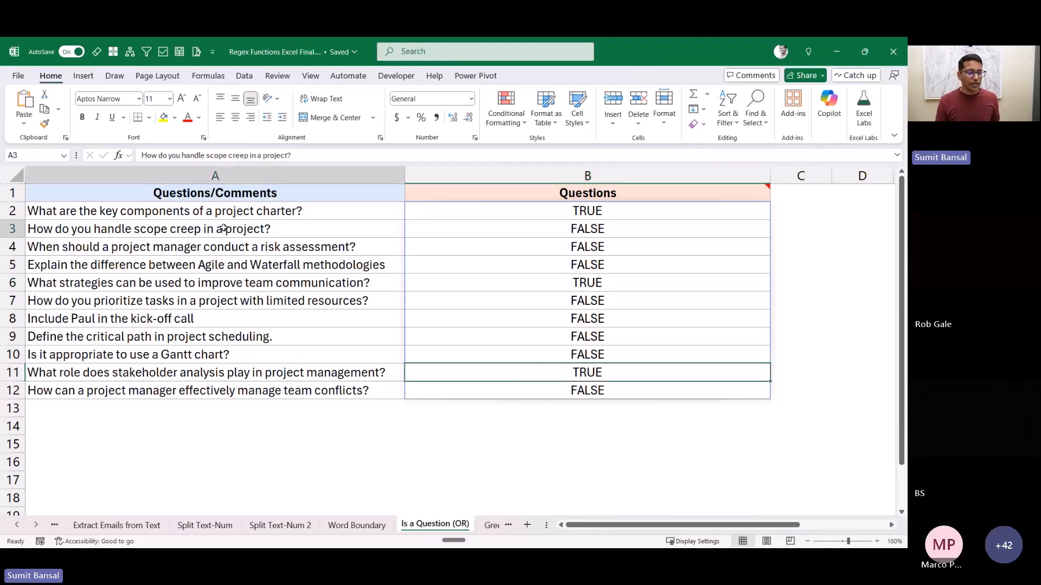
key(Down)
key(Down)
key(Down)
key(Down)
key(Down)
key(Down)
key(Down)
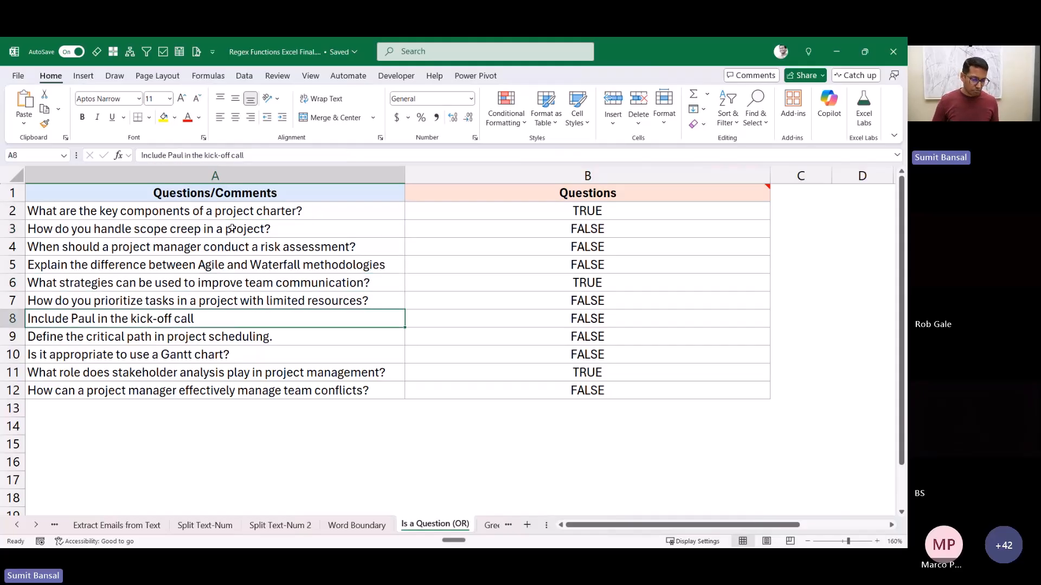
Step: Enclose "What" in parentheses as a group in the REGEXTEST pattern in B2
key(Up)
click(231, 228)
key(Up)
key(Right)
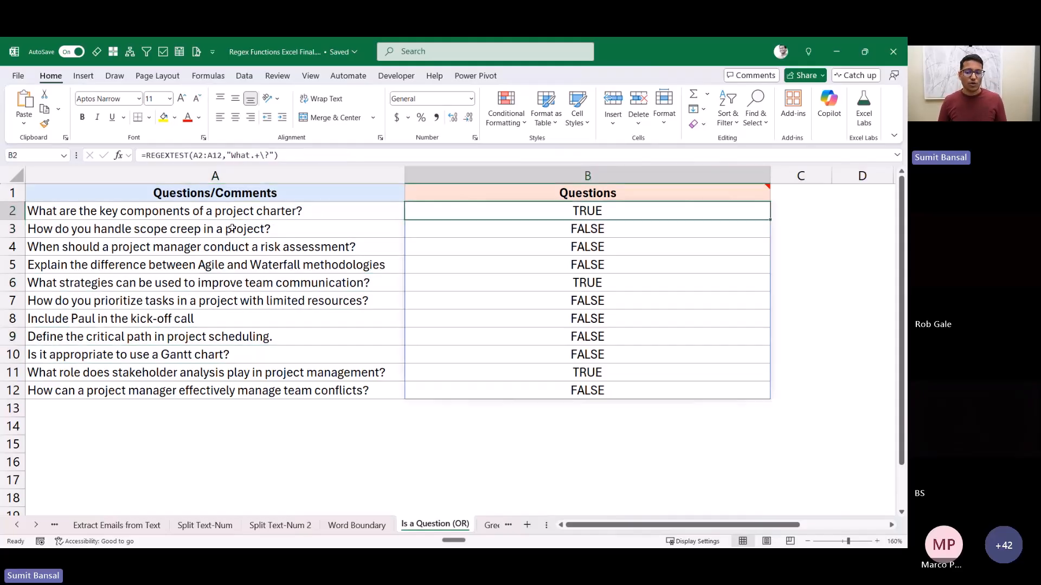
key(F2)
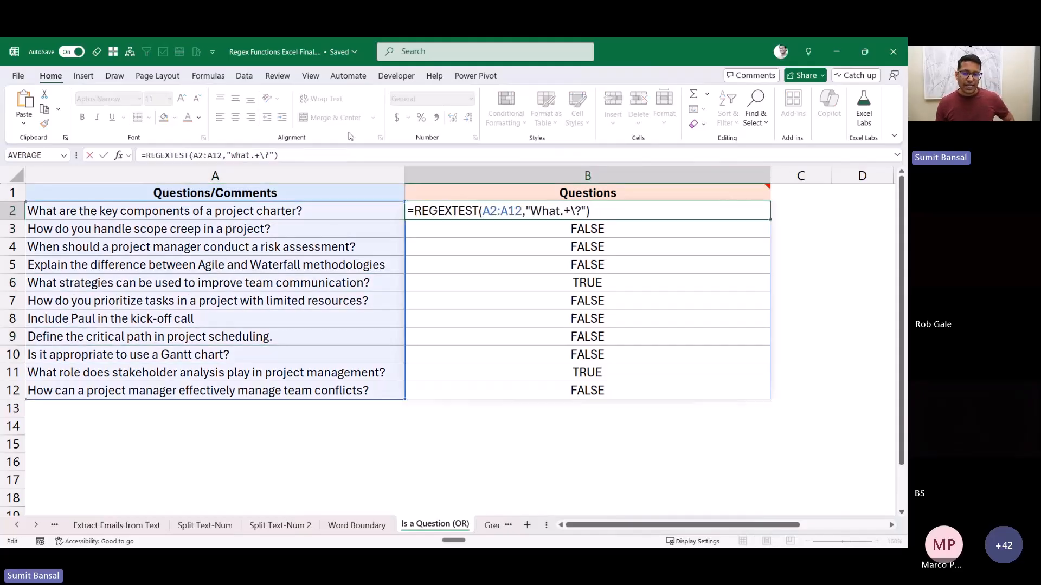
click(530, 210)
text(()
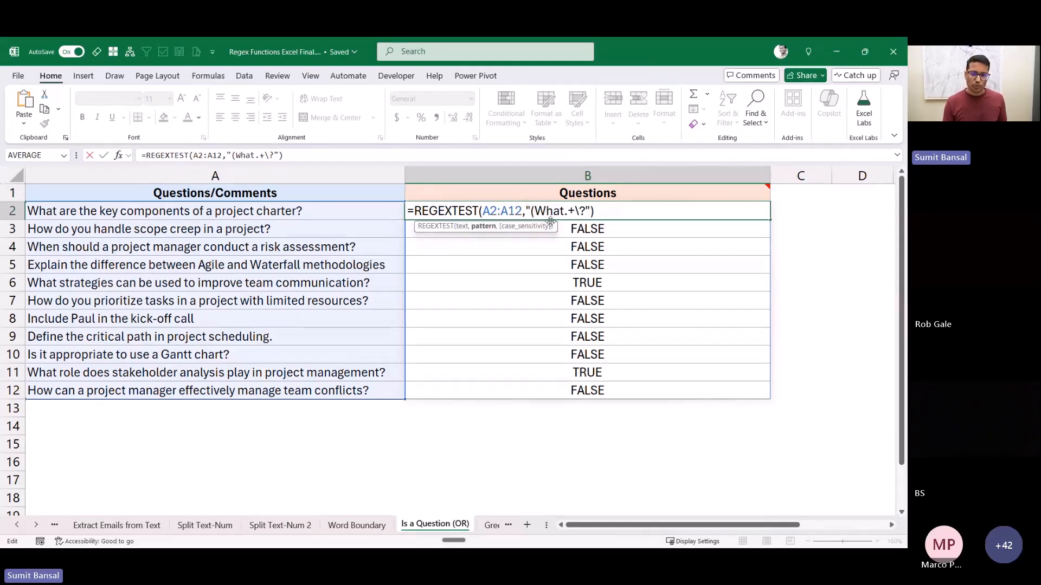
click(564, 211)
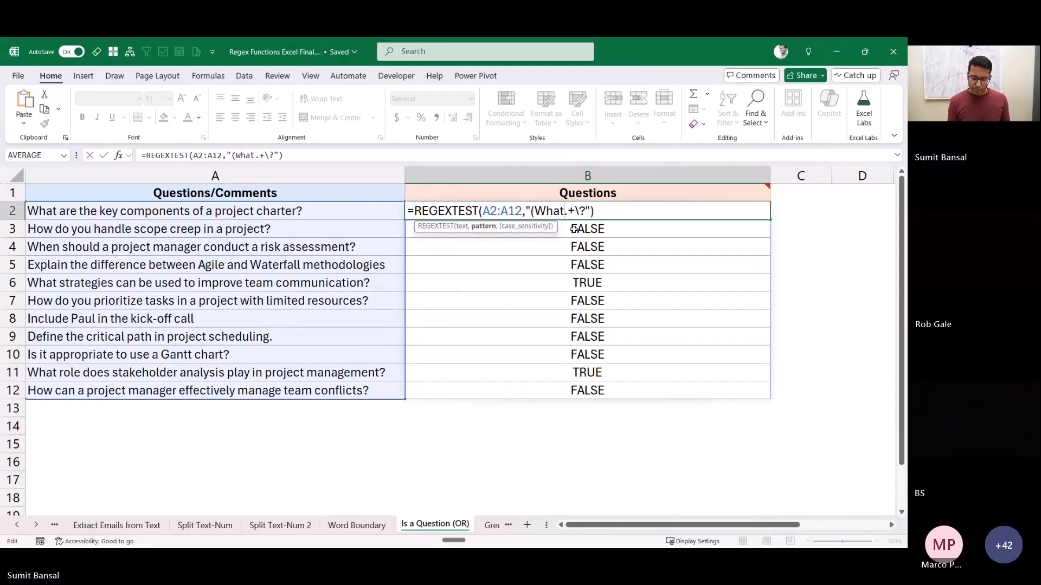
text())
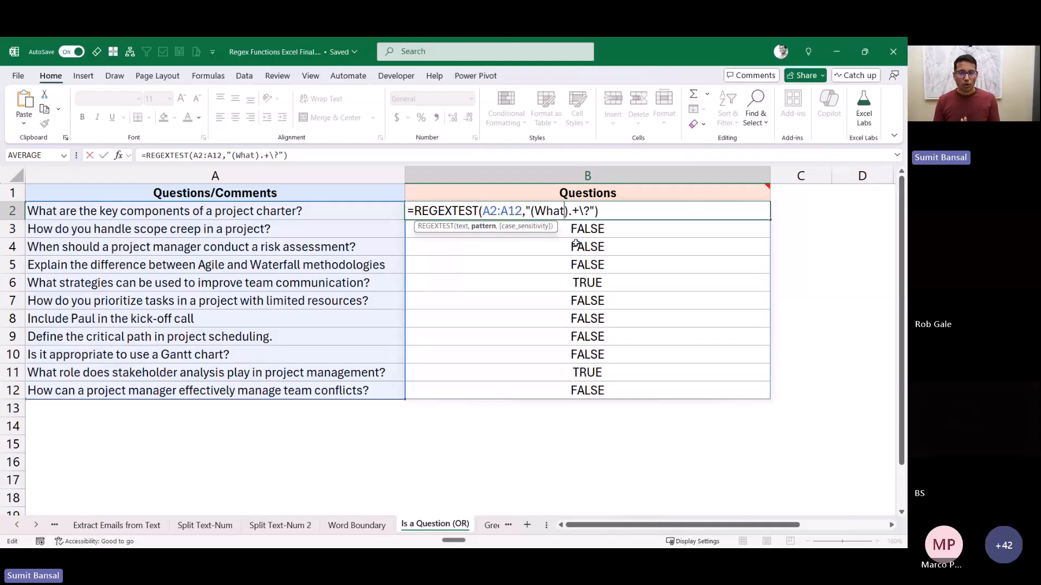
Step: Add How, When and Is as alternatives to What, entering =REGEXTEST(A2:A12,"(What|How|When|Is).+\?") in B2
text(|)
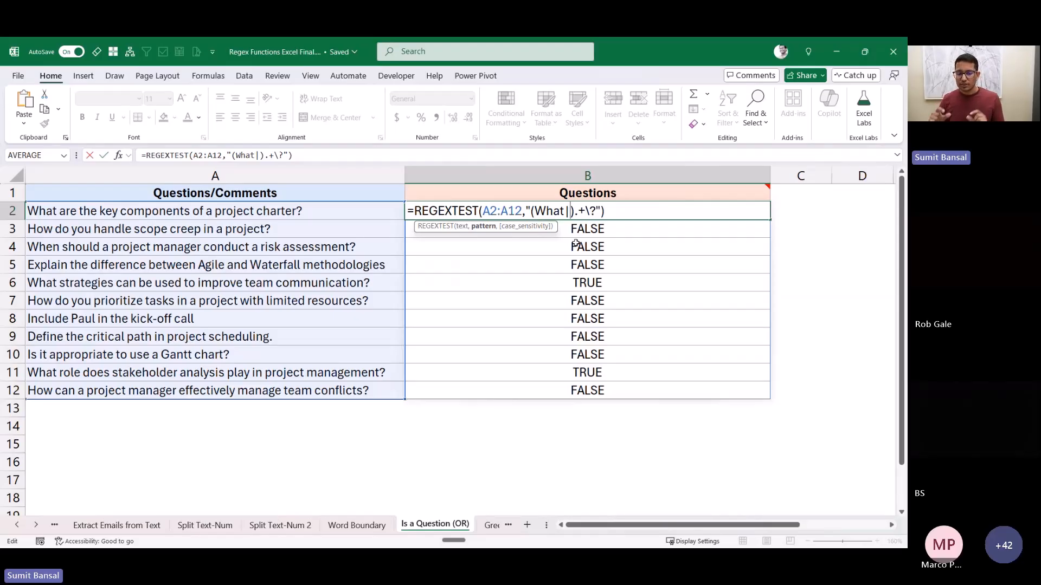
text(How|)
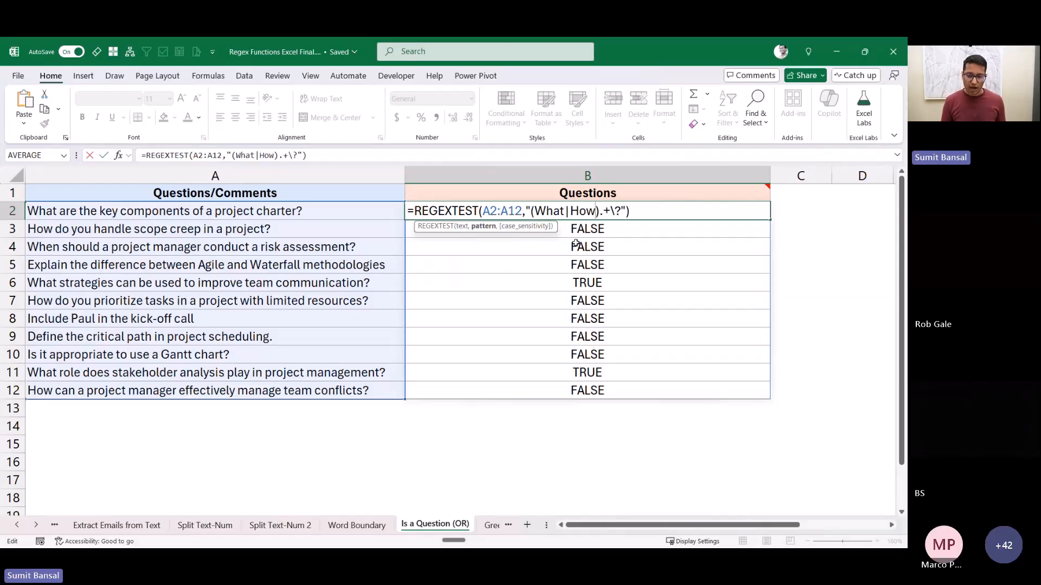
text(When)
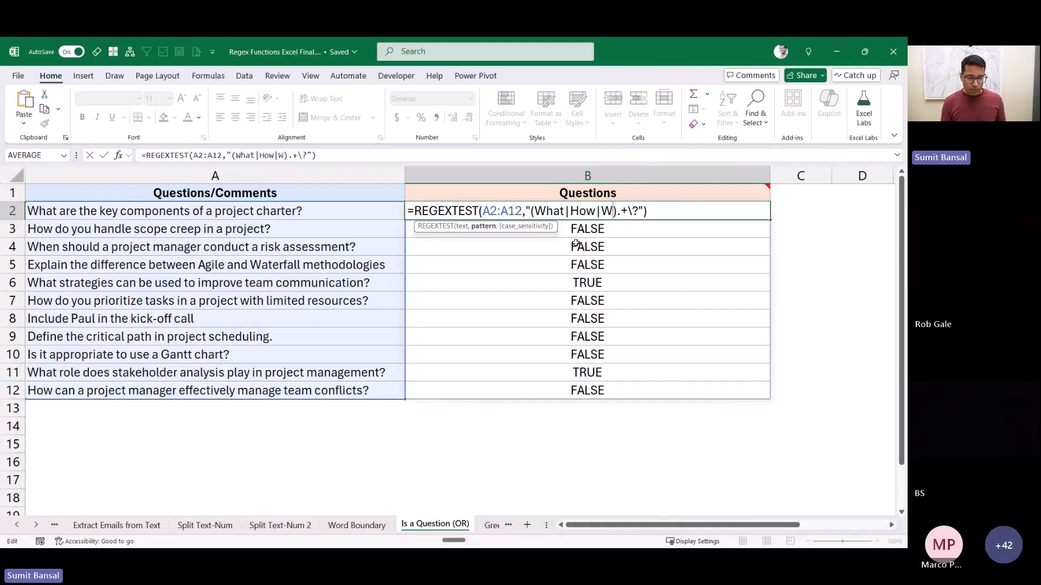
text(|Is)
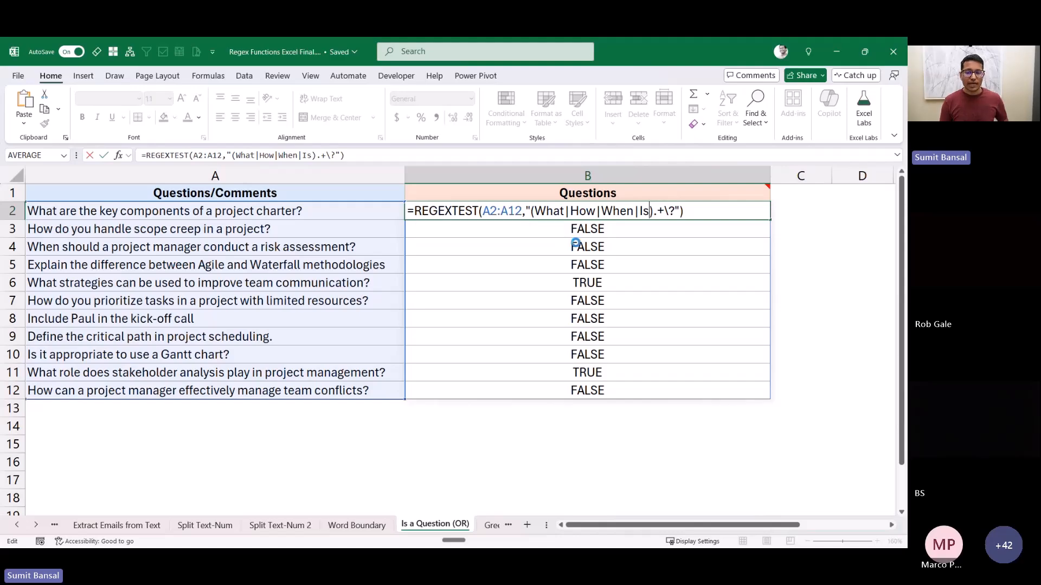
key(ctrl+Return)
Step: Check the updated REGEXTEST results in column B against the entries in column A
key(Down)
key(Down)
key(Down)
key(Left)
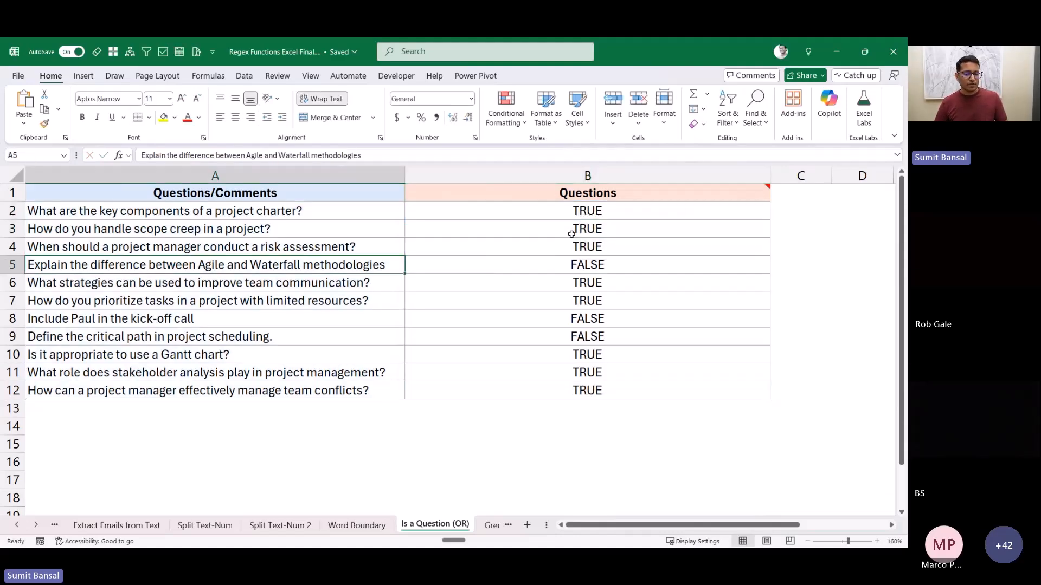
key(Right)
key(Down)
key(Down)
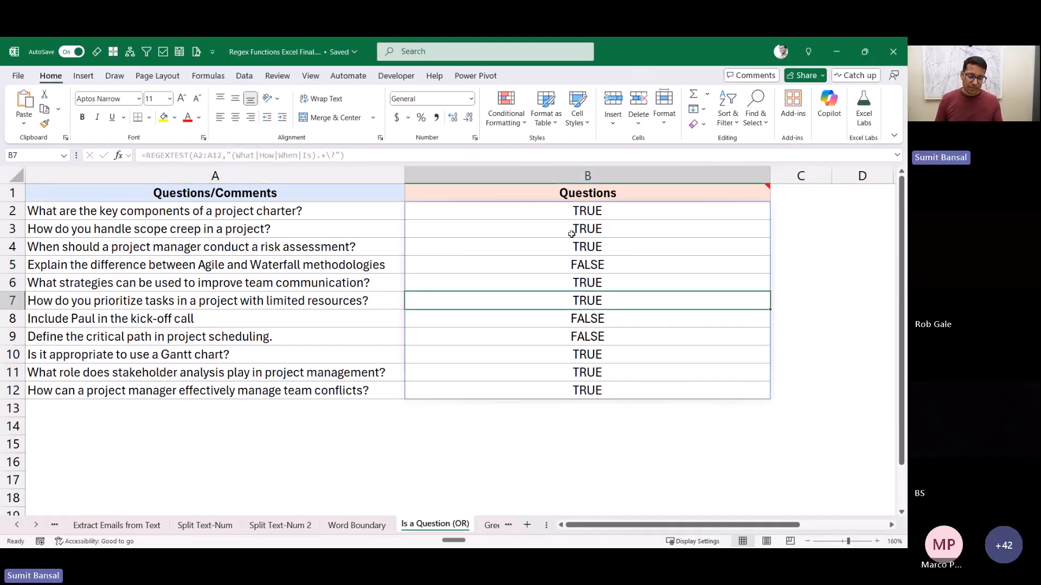
Step: Reopen the formula in B2 and insert FILTER( in front of REGEXTEST
key(Up)
key(Up)
key(Up)
key(Up)
key(Up)
key(F2)
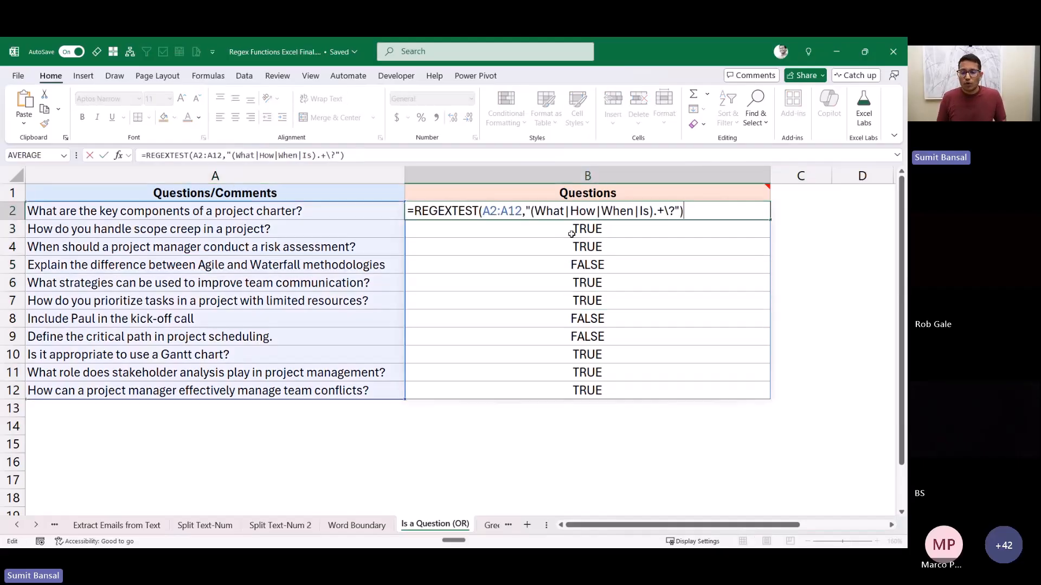
key(ctrl+Left)
key(ctrl+Left)
key(ctrl+Left)
key(ctrl+Left)
key(ctrl+Left)
key(ctrl+Left)
key(ctrl+Left)
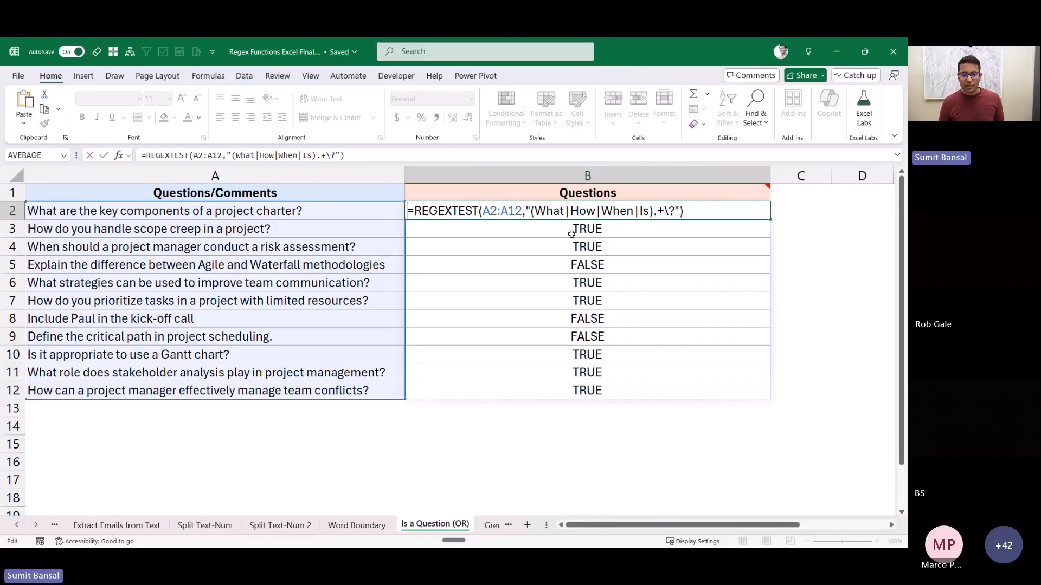
text(FILTER()
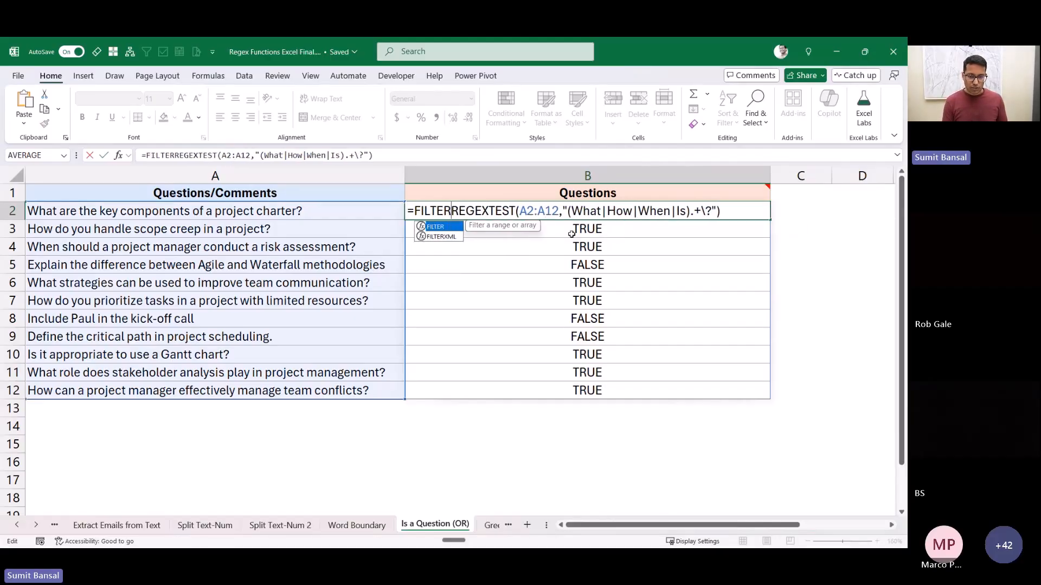
Step: Use A2:A12 as the FILTER array with REGEXTEST as the include argument, enter the formula, and select the spilled questions in B2:B9
drag(373, 211, 349, 383)
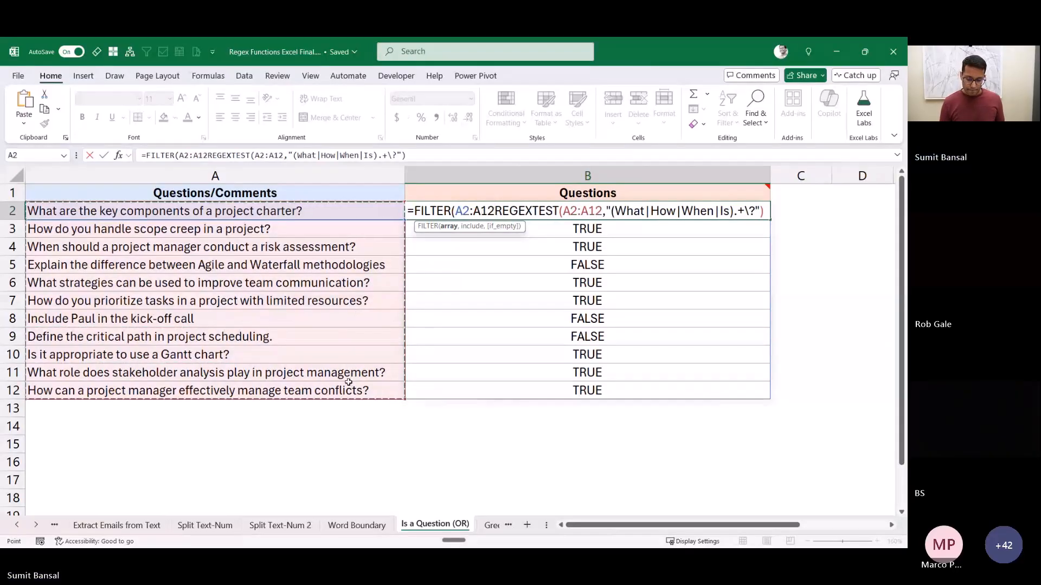
text(,)
click(769, 211)
text())
key(Return)
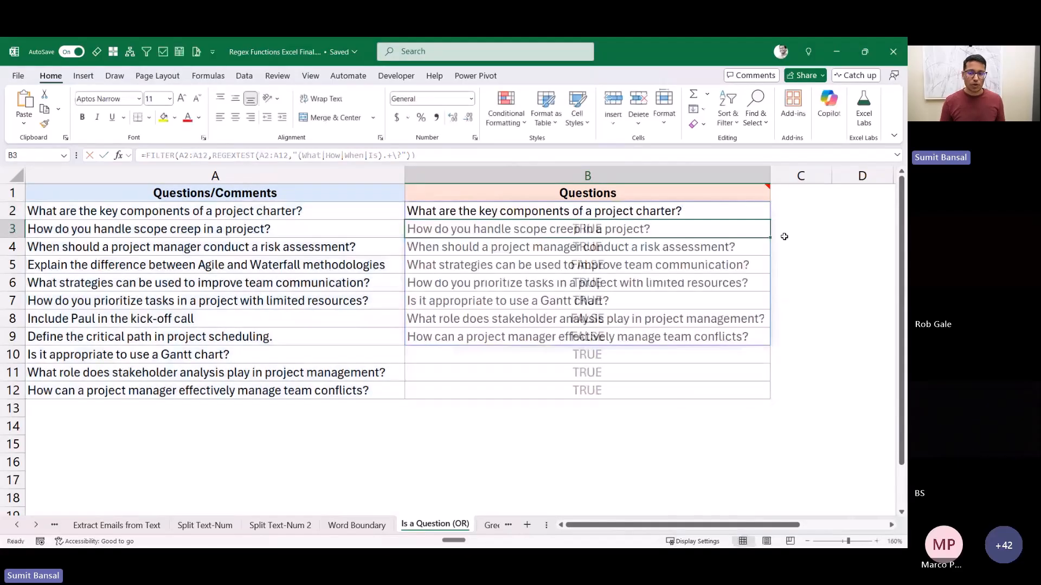
drag(539, 214, 522, 336)
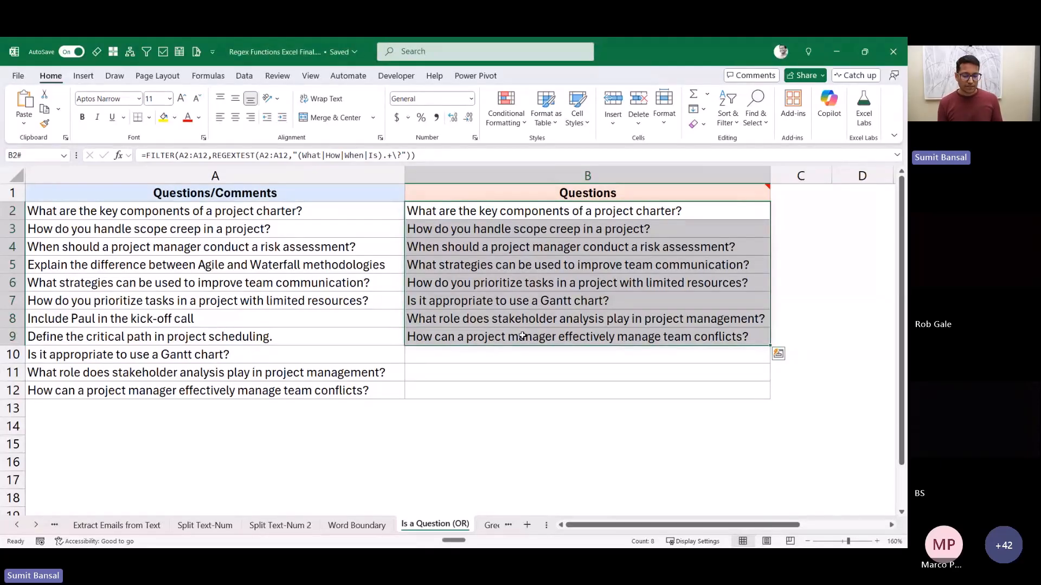
Step: Open the "Greedy Meta" sheet, mark the bracketed [Color: Blue] and [Size: L] parts in A2, and select cell B2
click(36, 525)
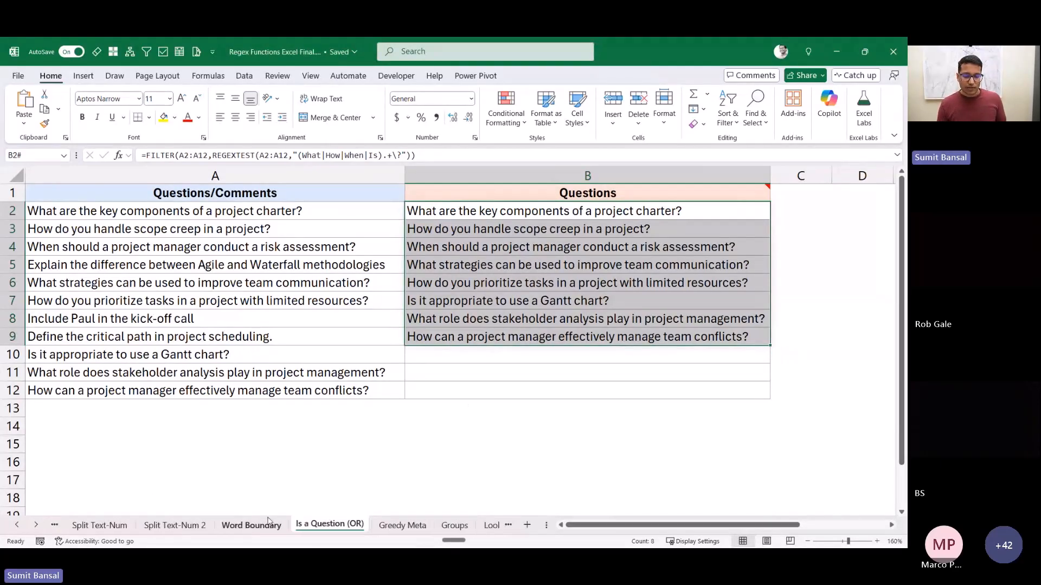
click(383, 525)
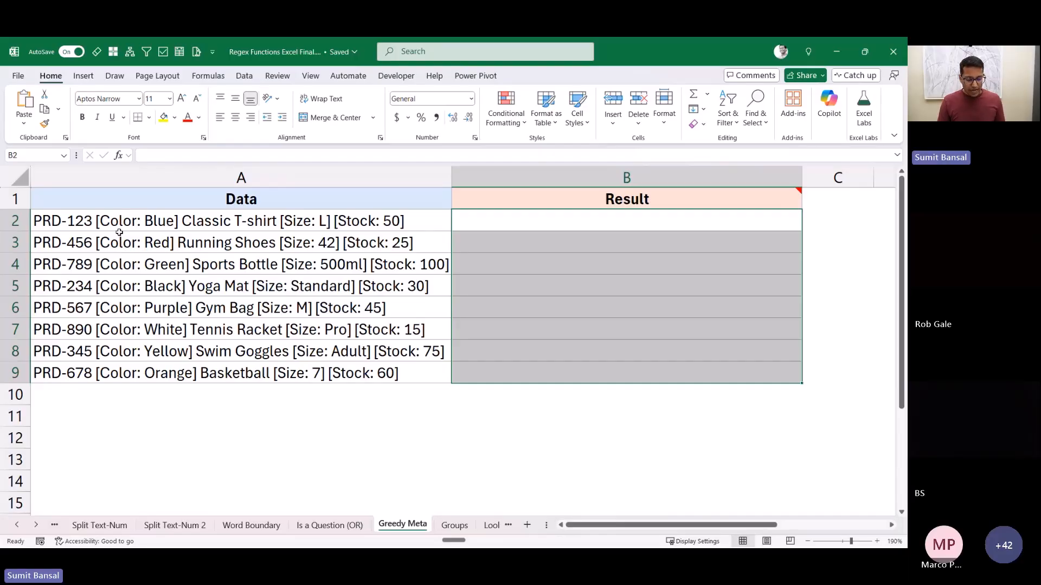
mouse_move(92, 205)
mouse_down()
mouse_move(135, 234)
mouse_move(181, 234)
mouse_up()
drag(275, 206, 334, 234)
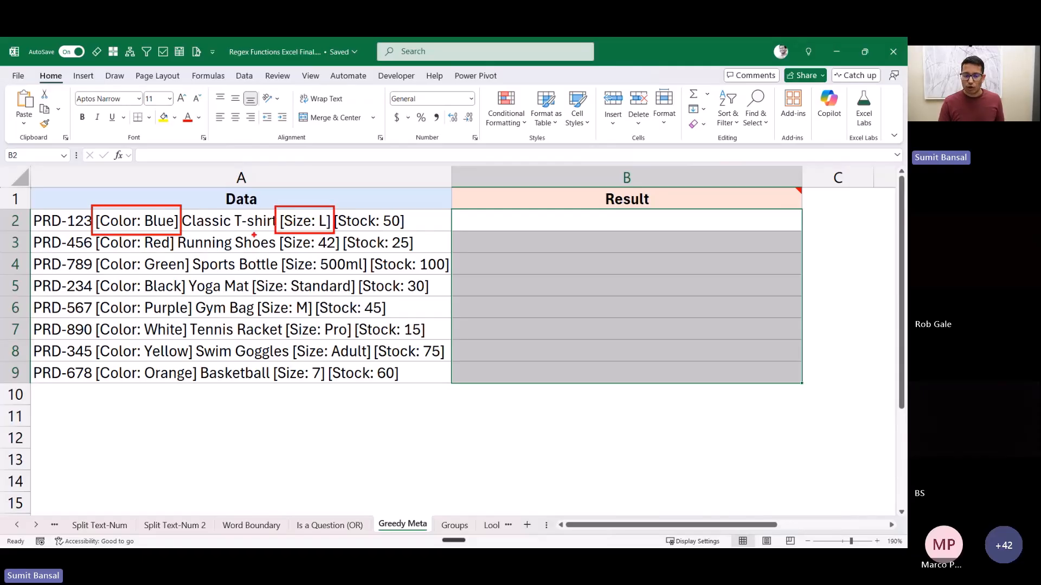
key(Escape)
click(490, 217)
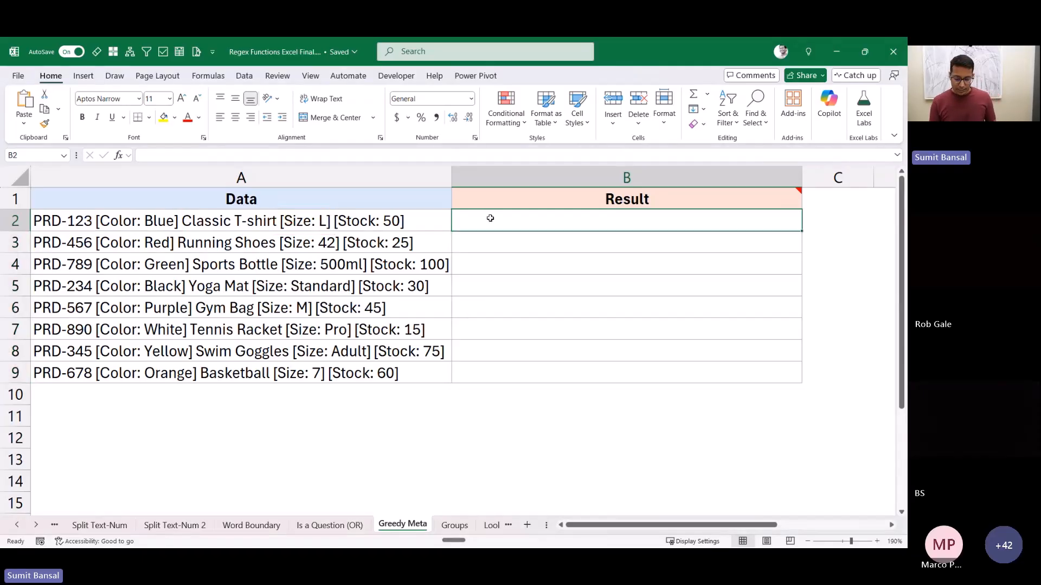
Step: Write a REGEXEXTRACT formula in B2 over A2:A9 with an empty pattern string, ready for the pattern inside the quotes
text(=regex)
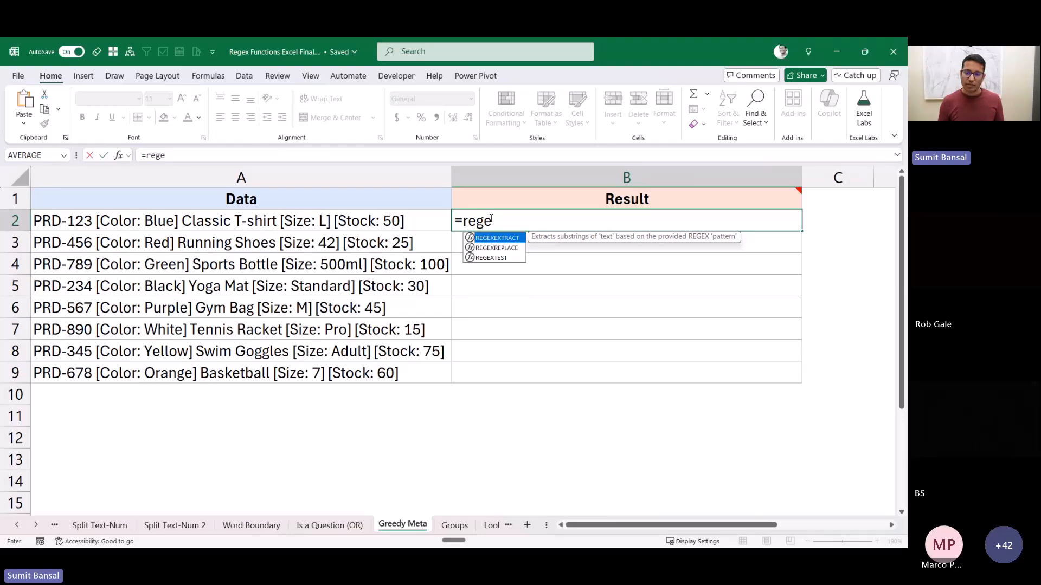
key(Tab)
drag(365, 228, 349, 372)
text(,)
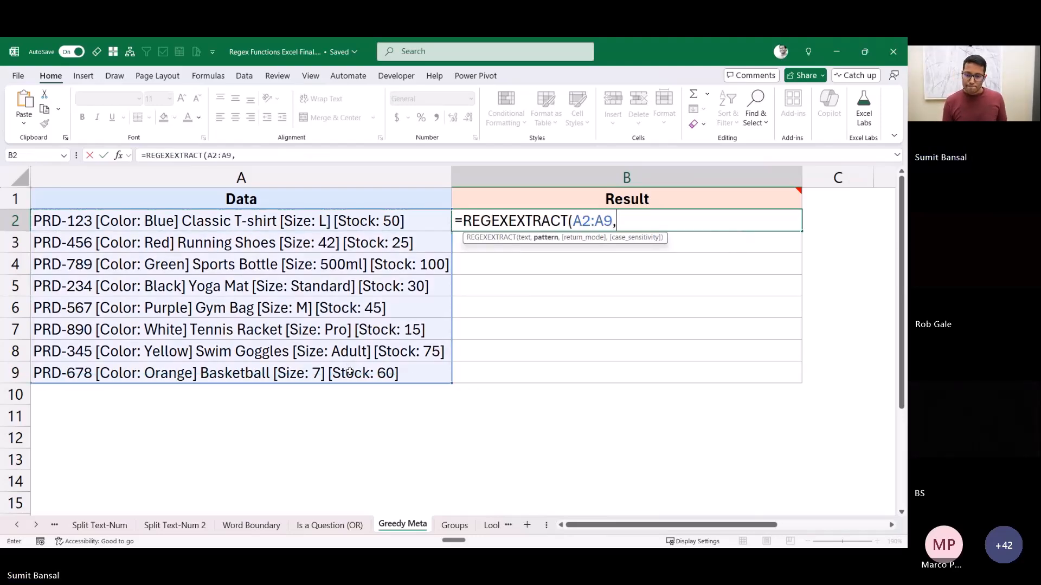
text(""))
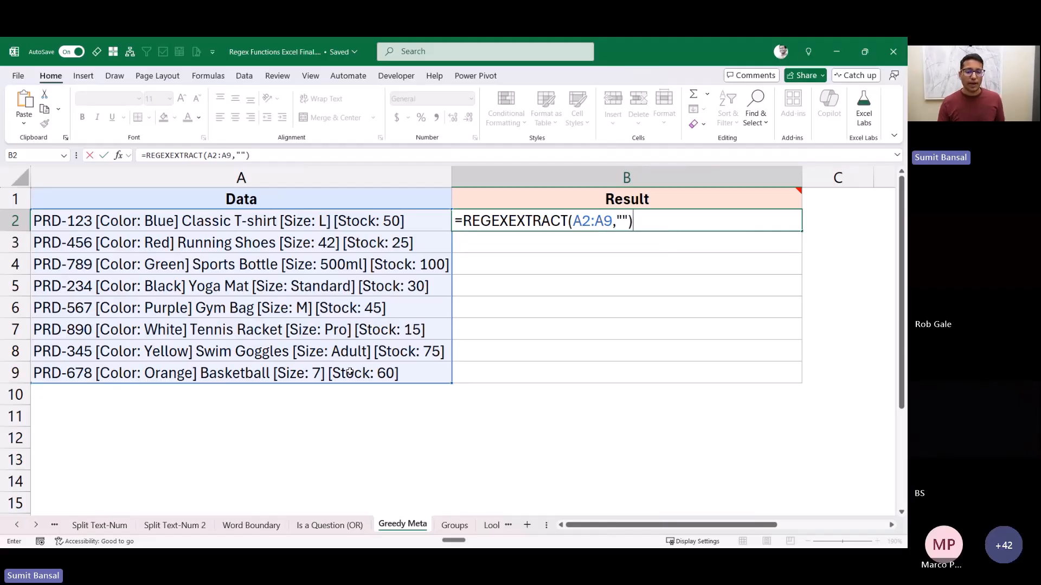
key(F2)
key(Left)
key(Left)
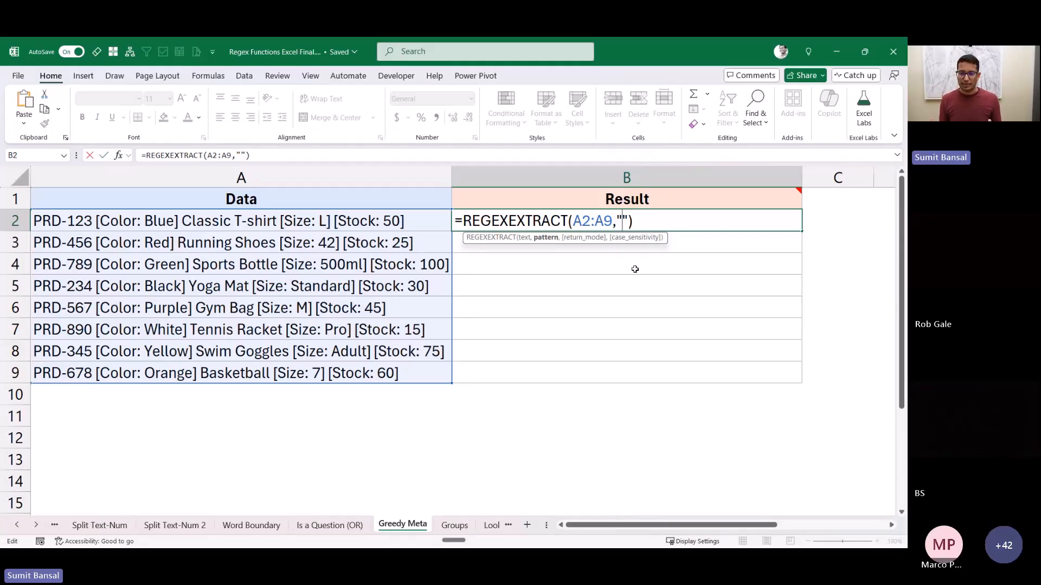
Step: Fill the pattern with an escaped opening and an escaped closing square bracket, \[\]
text(\)
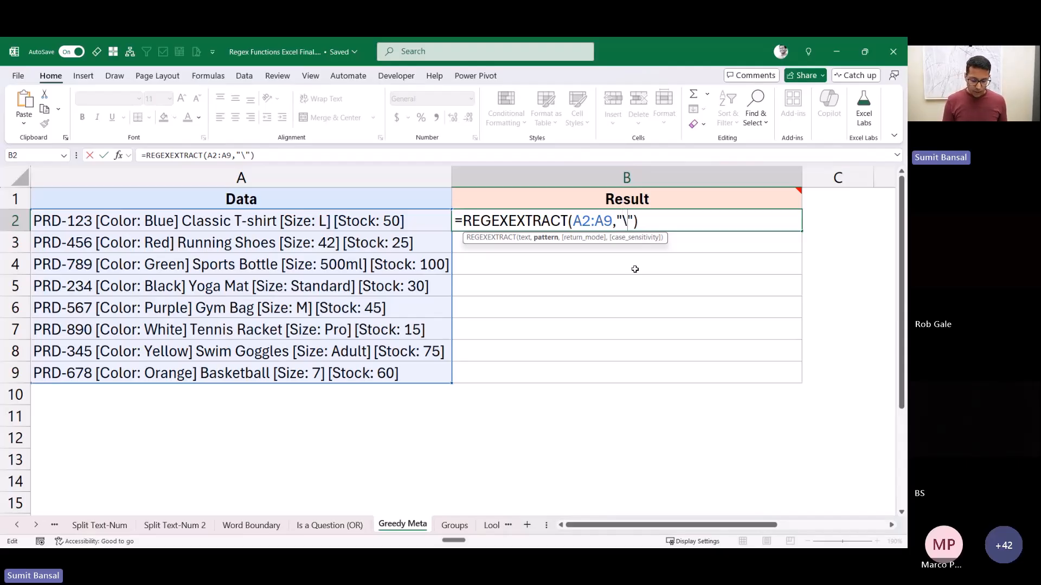
text([)
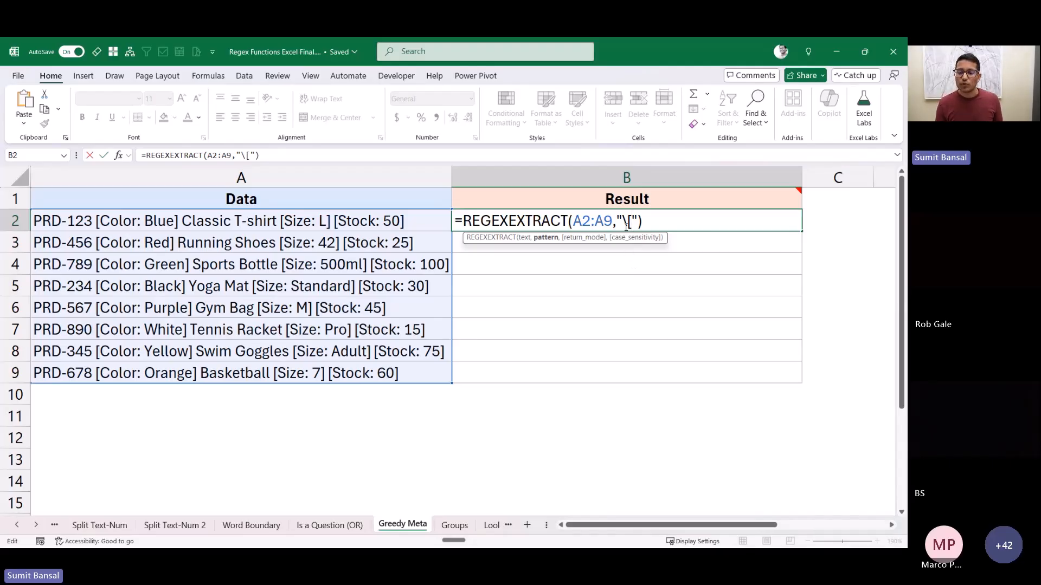
drag(622, 221, 632, 221)
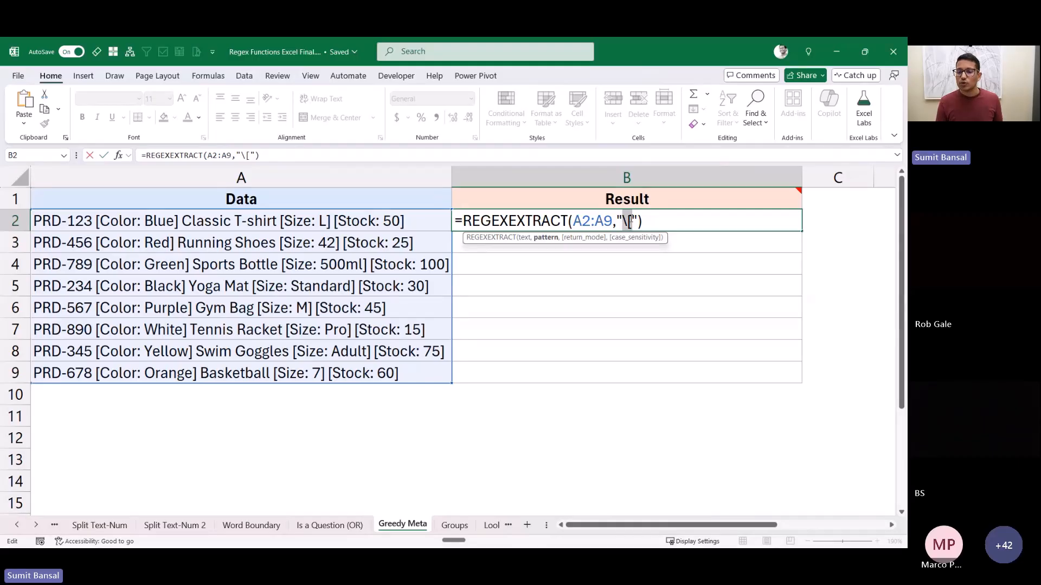
click(634, 222)
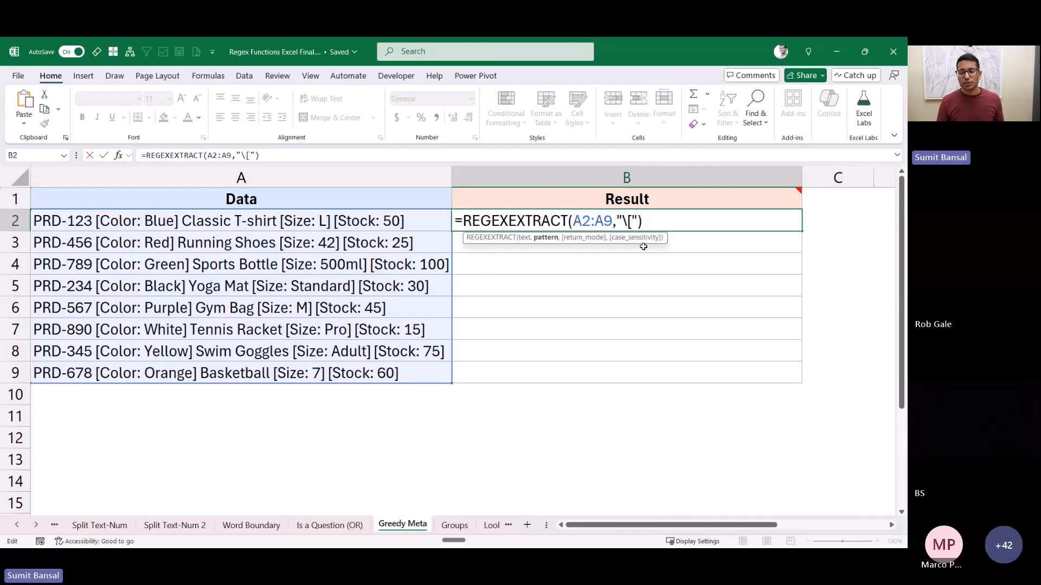
text(\[)
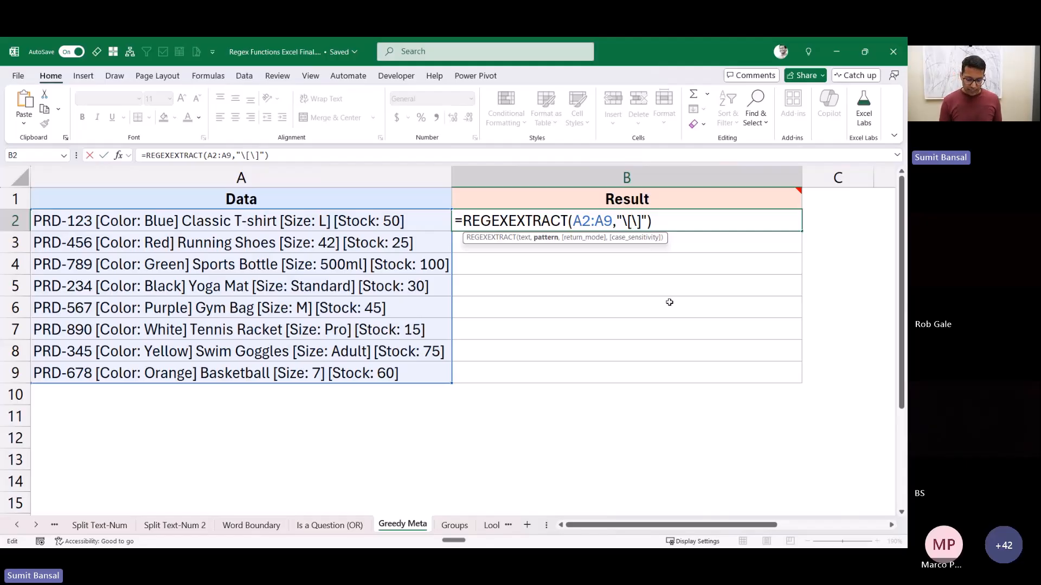
Step: Insert .* between the escaped brackets to make the pattern "\[.*\]", and highlight its parts one by one
text(.)
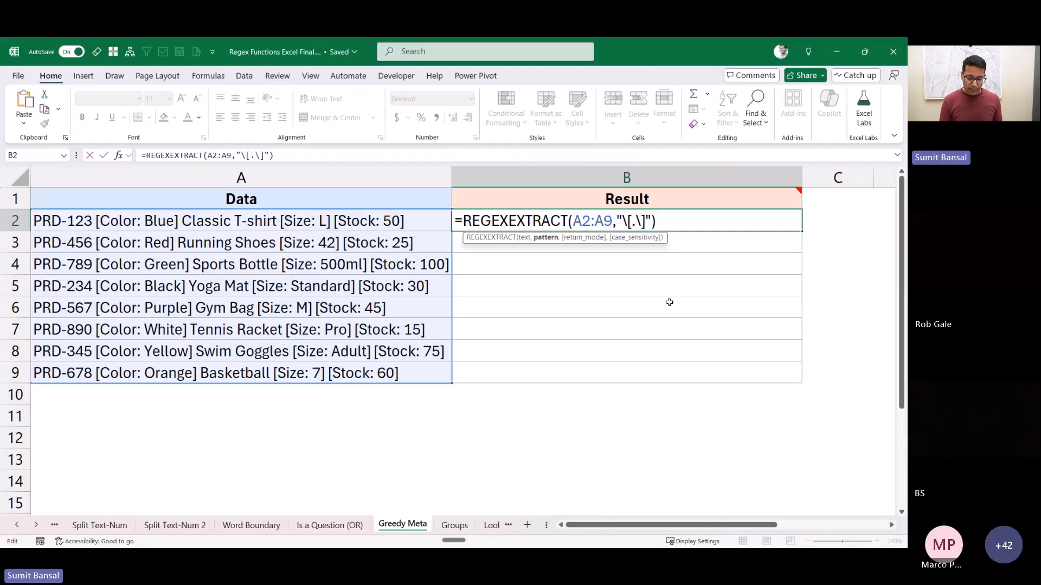
text(*)
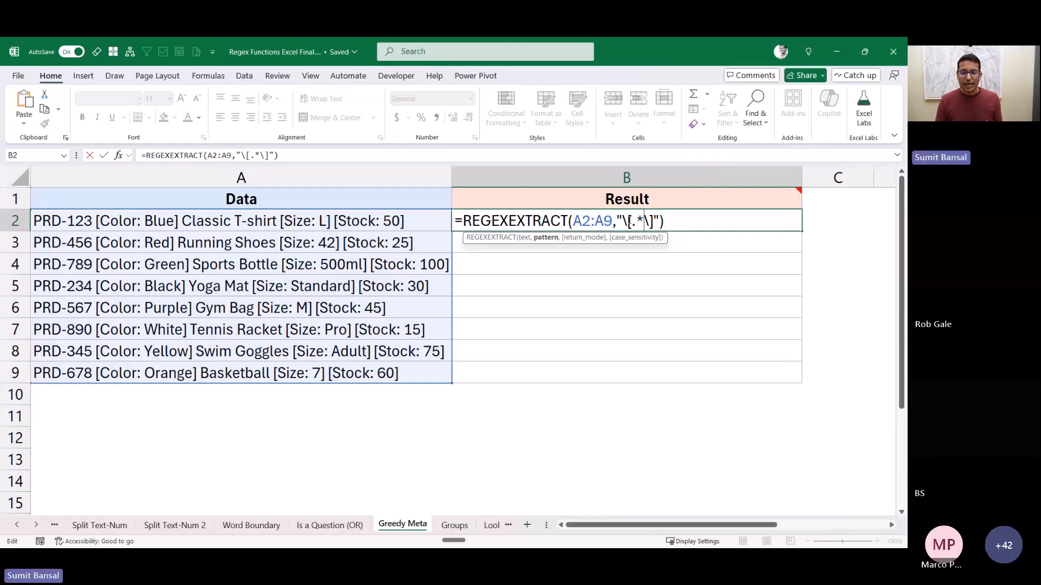
click(624, 221)
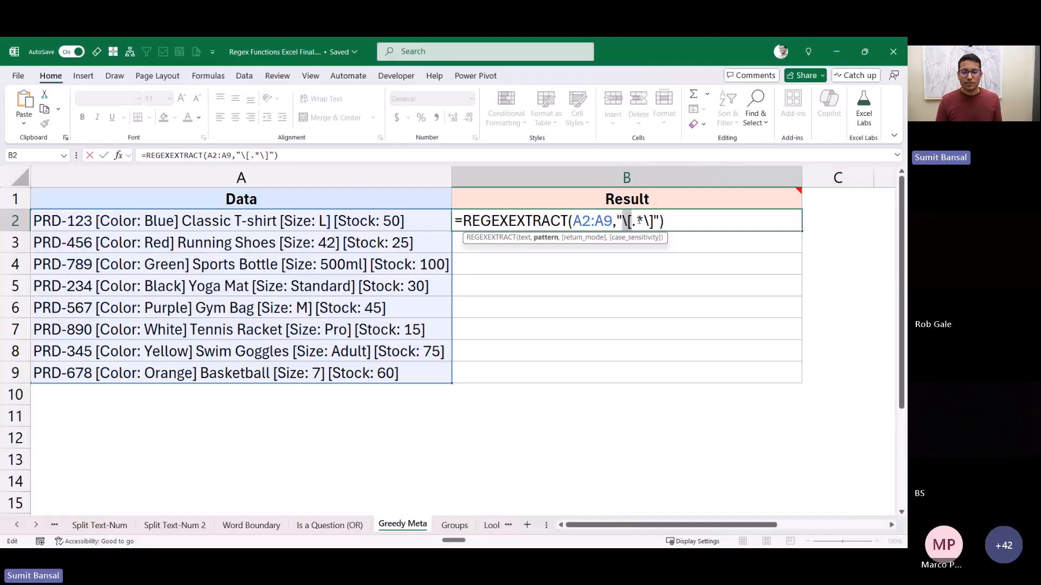
click(652, 220)
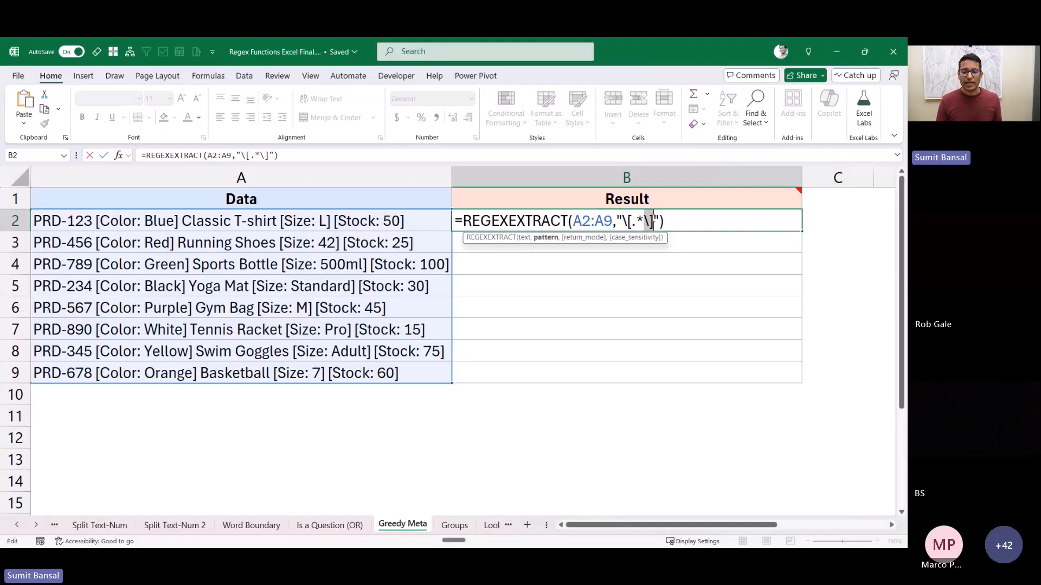
click(638, 221)
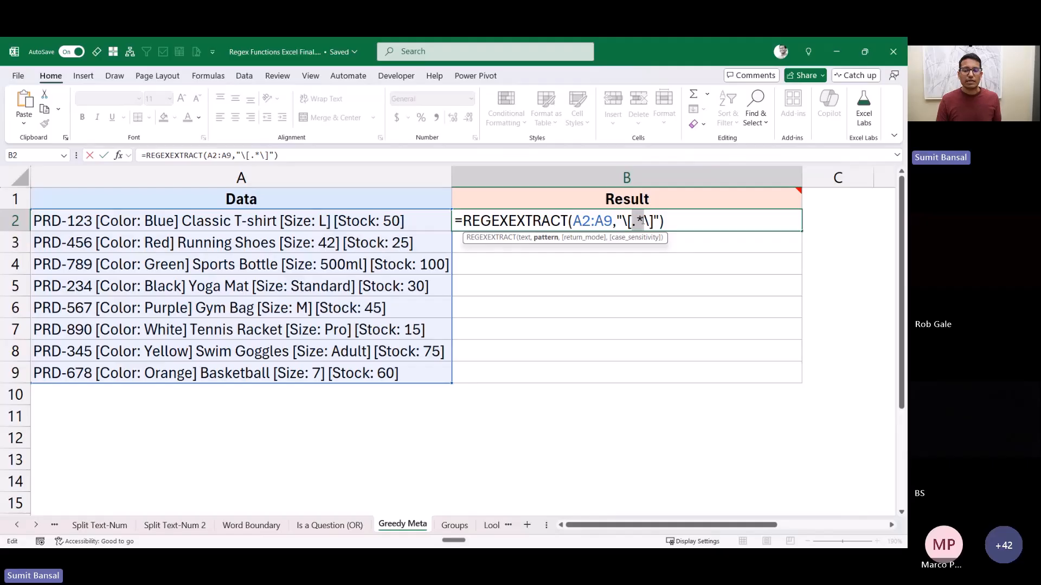
Step: Commit the "\[.*\]" formula in B2, recheck its dot, and mark the first opening and last closing bracket in A2
key(ctrl+Return)
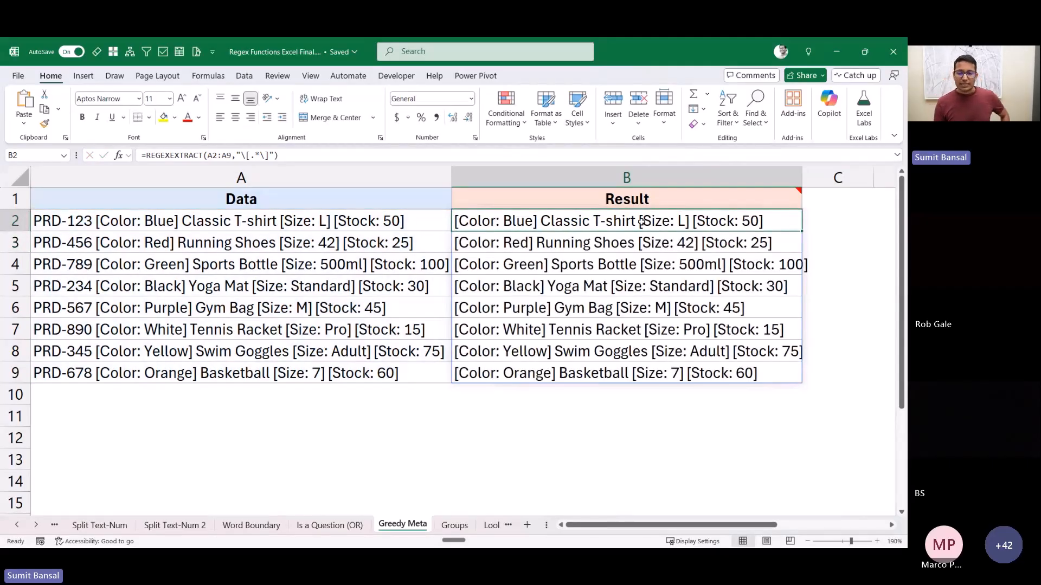
double_click(547, 223)
click(634, 222)
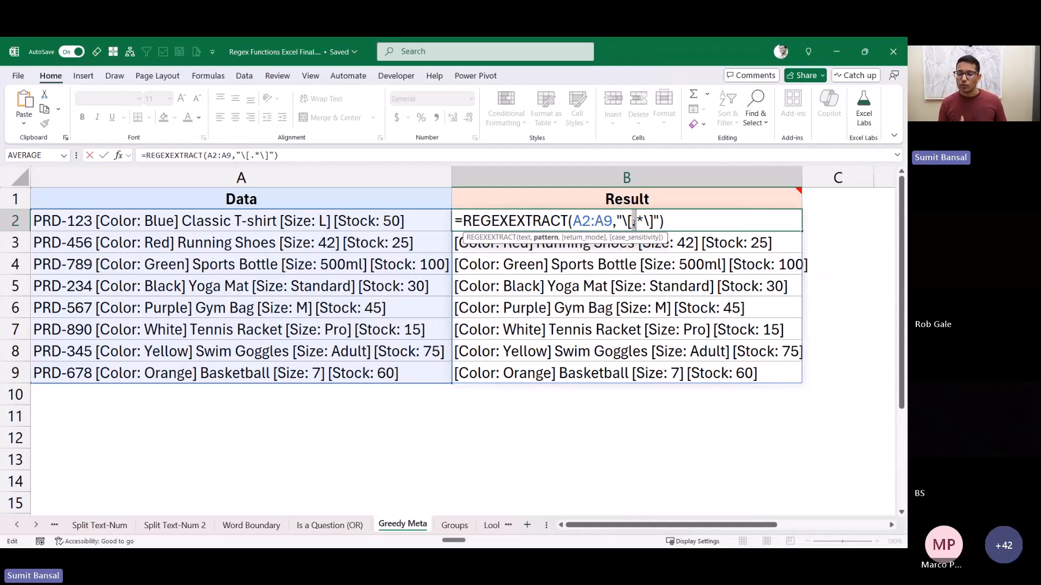
key(Escape)
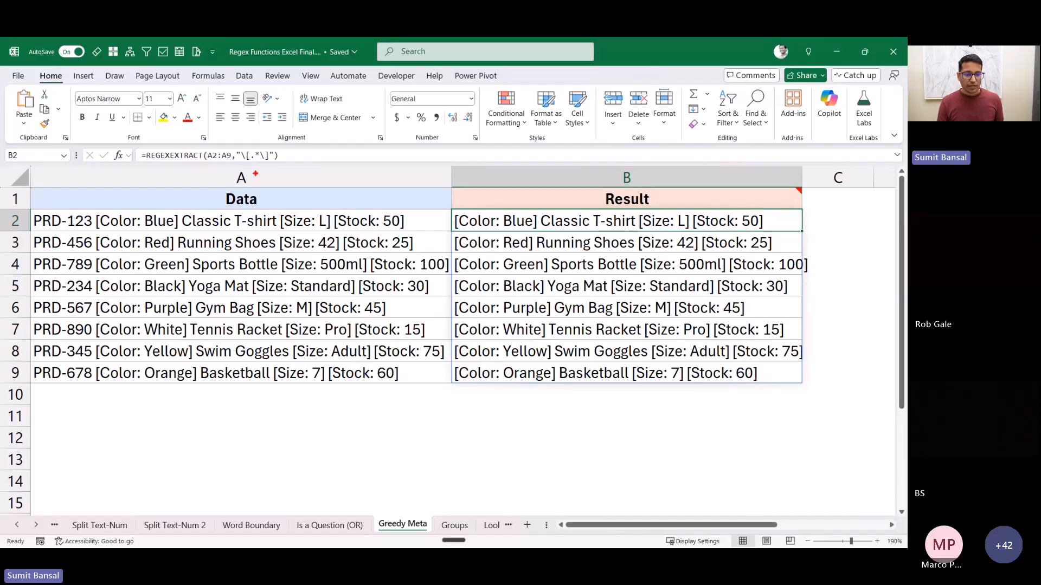
drag(91, 205, 104, 233)
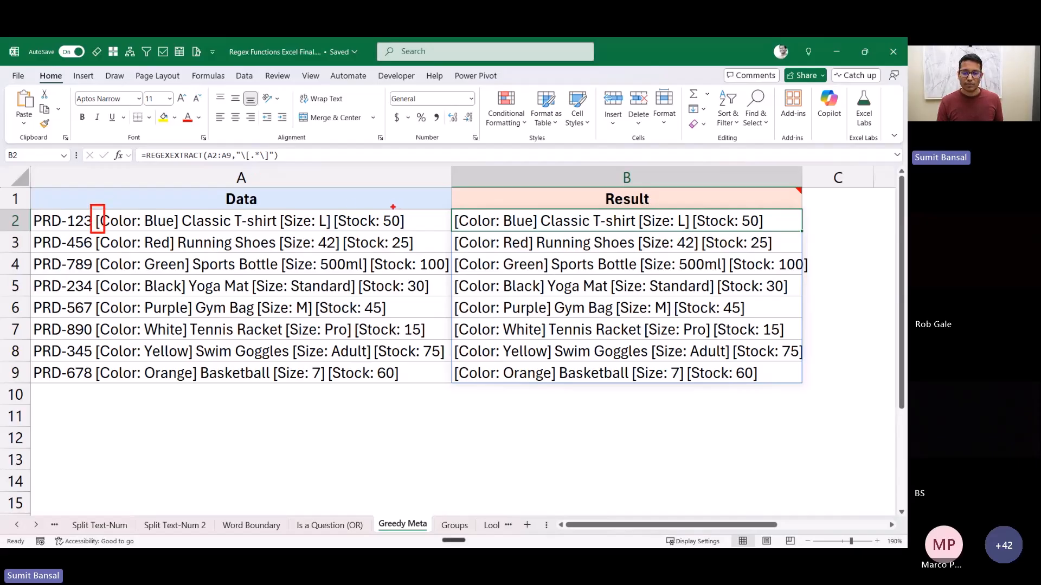
drag(392, 205, 407, 237)
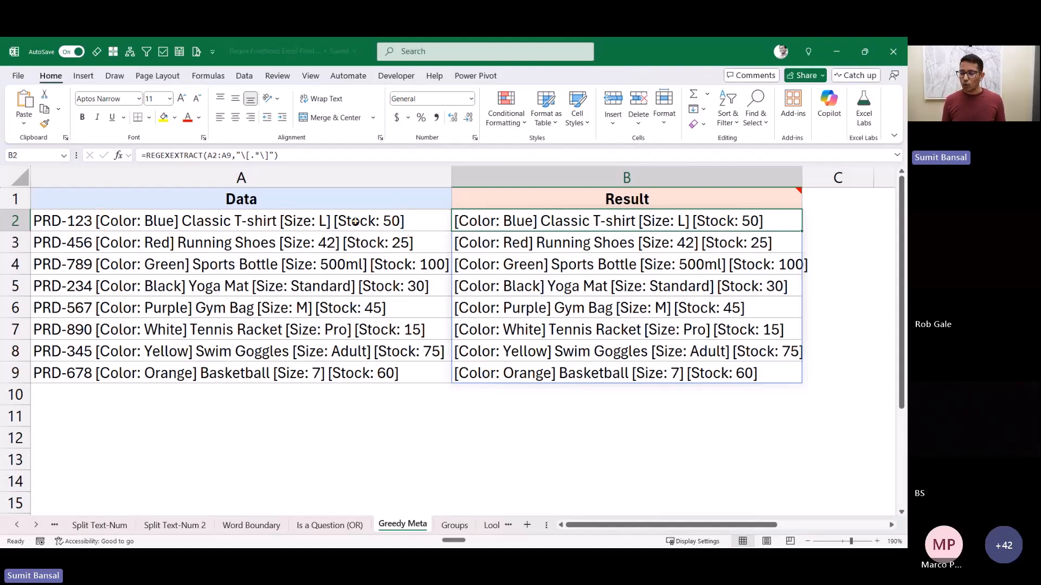
Step: Make the B2 pattern lazy by adding ? after .*, giving "\[.*?\]", and commit the formula
key(F2)
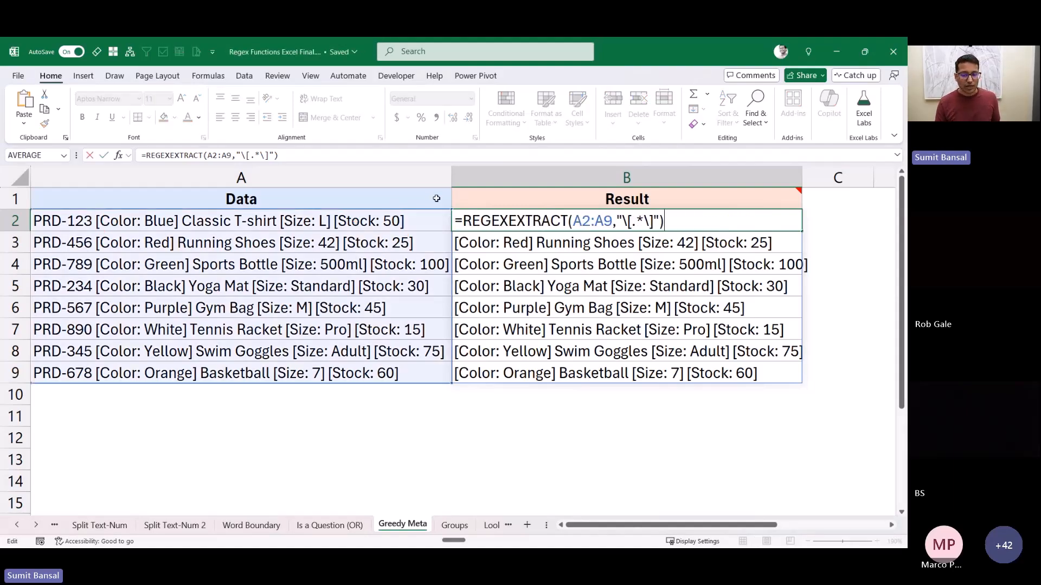
click(643, 221)
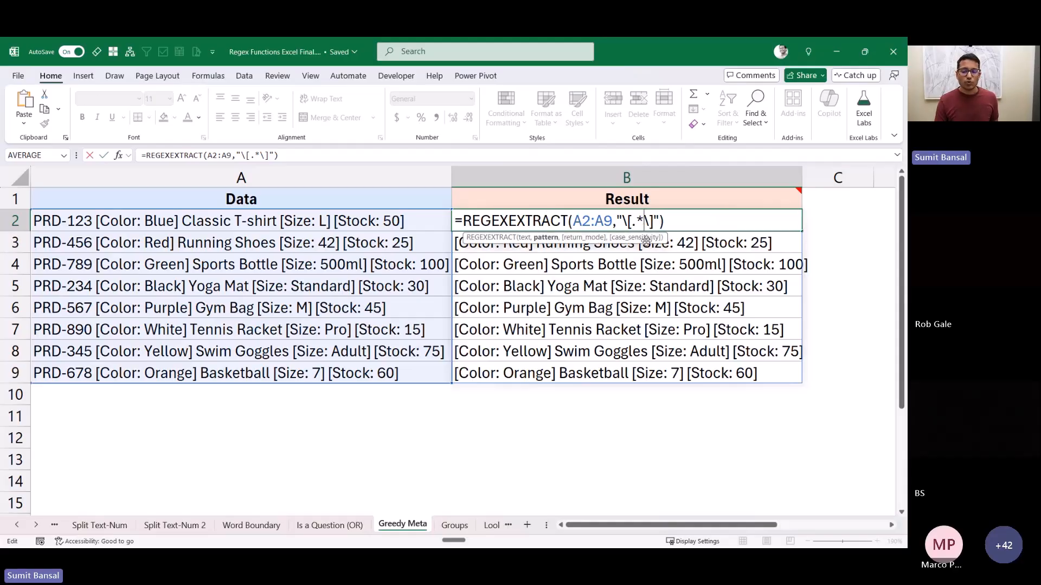
drag(632, 221, 643, 222)
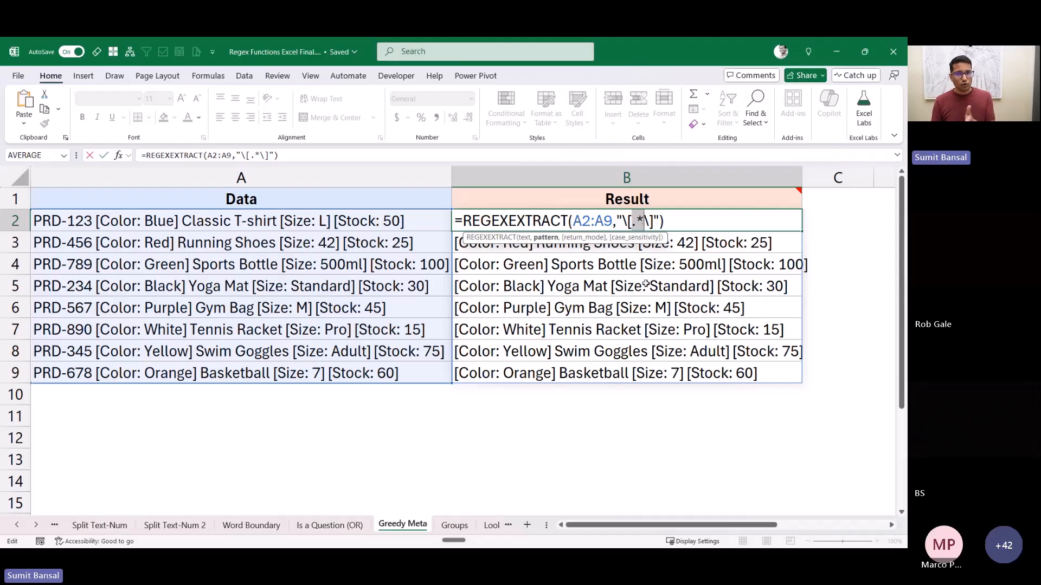
click(644, 221)
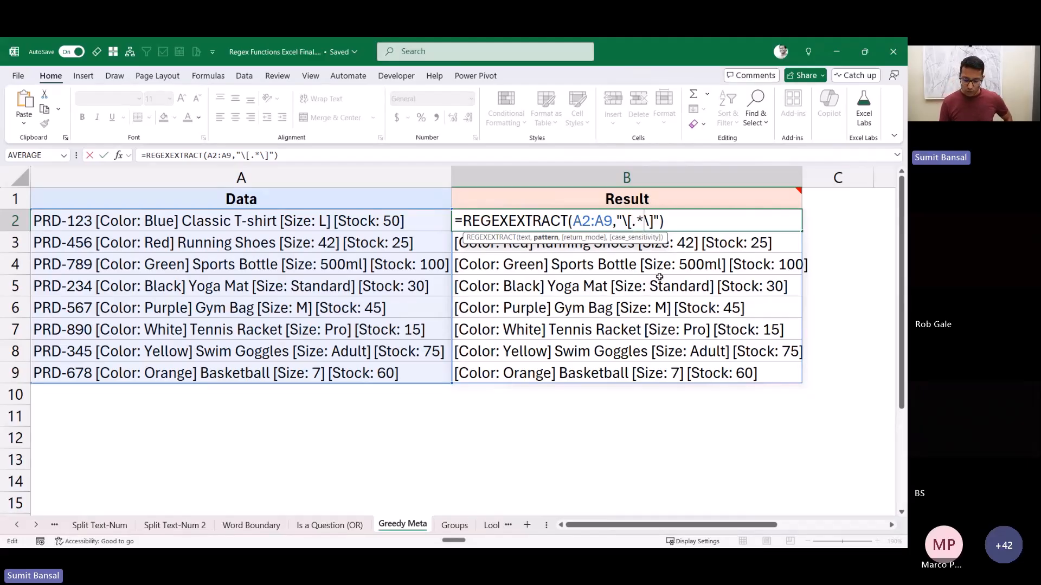
text(?)
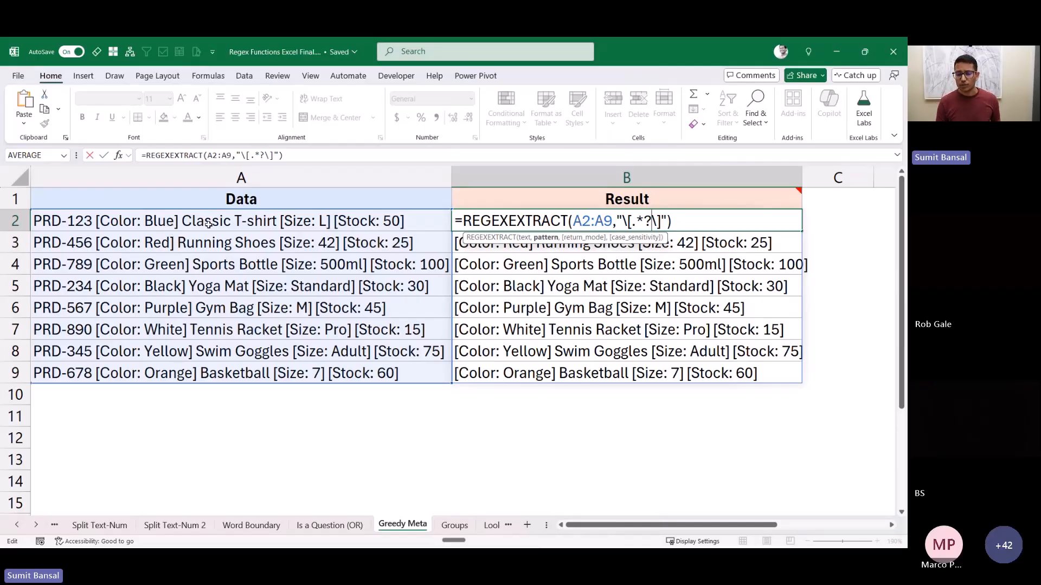
key(ctrl+Return)
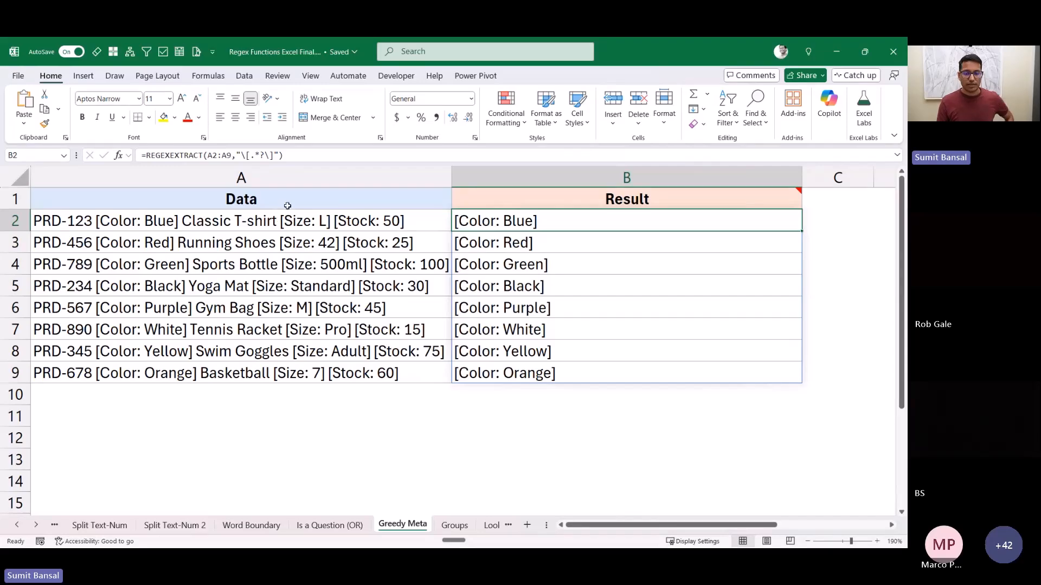
Step: Reduce the text argument of the B2 REGEXEXTRACT formula from a range to the single cell A2
key(F2)
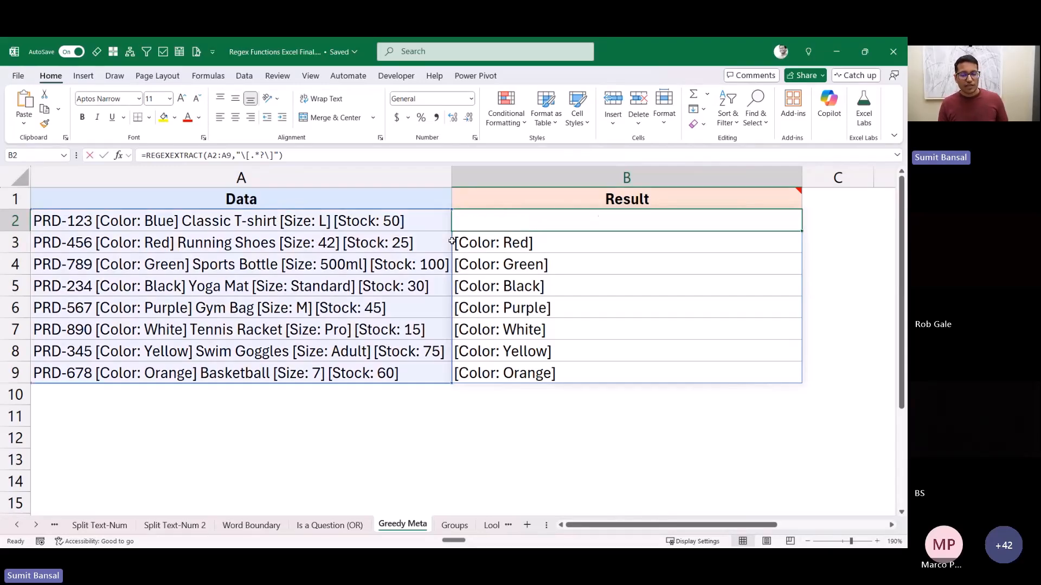
drag(590, 220, 612, 221)
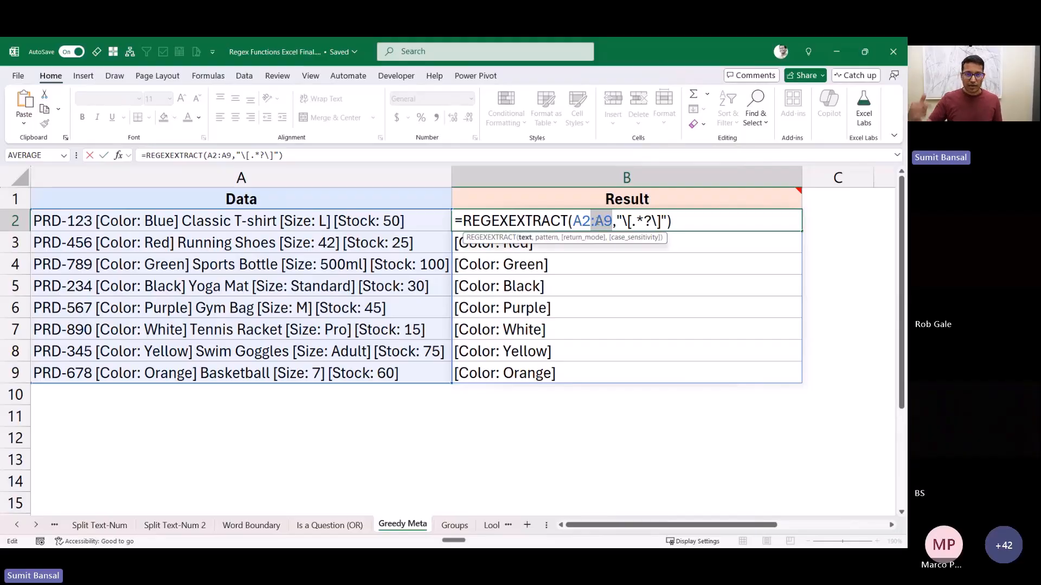
key(Delete)
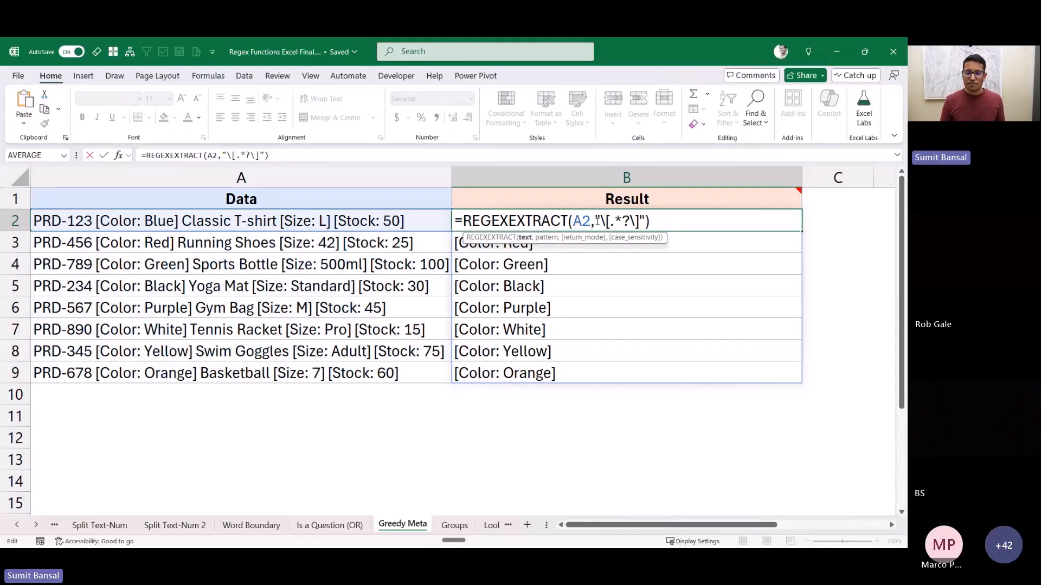
key(Return)
Step: Set the return_mode of the B2 REGEXEXTRACT formula to 1 (All matches) and view the spilled matches beside it
double_click(596, 221)
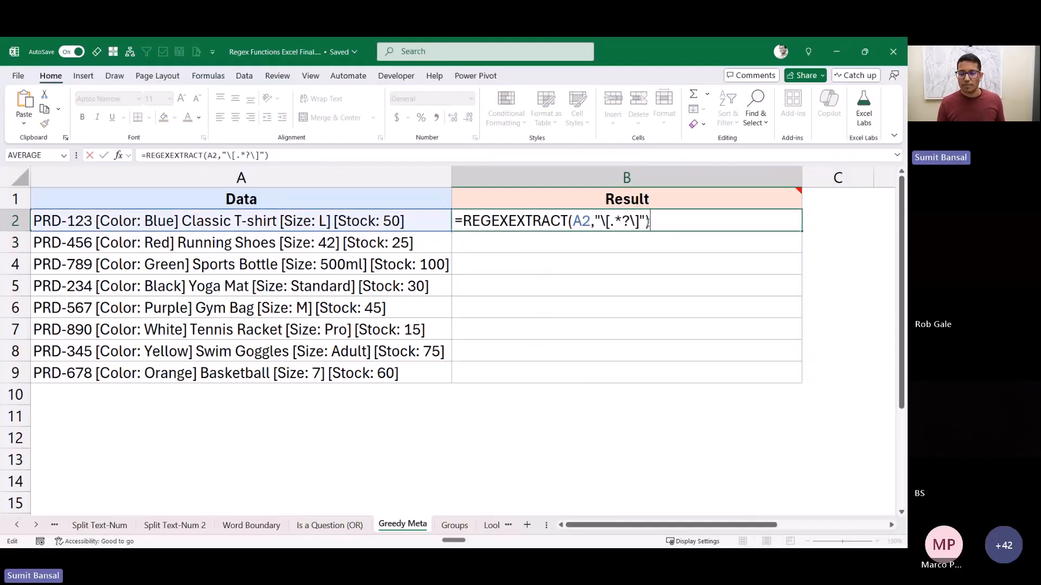
key(Left)
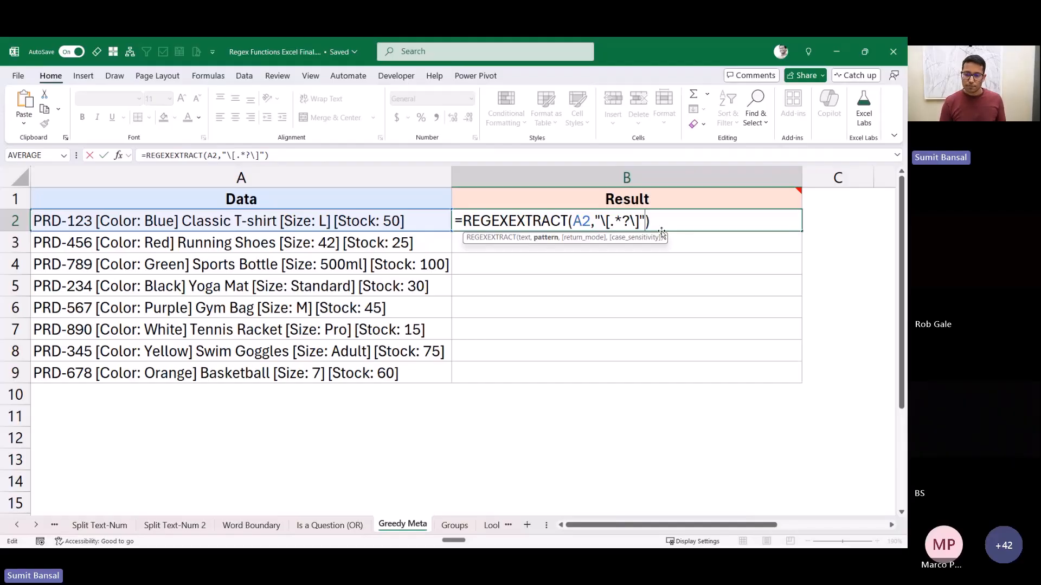
text(,1)
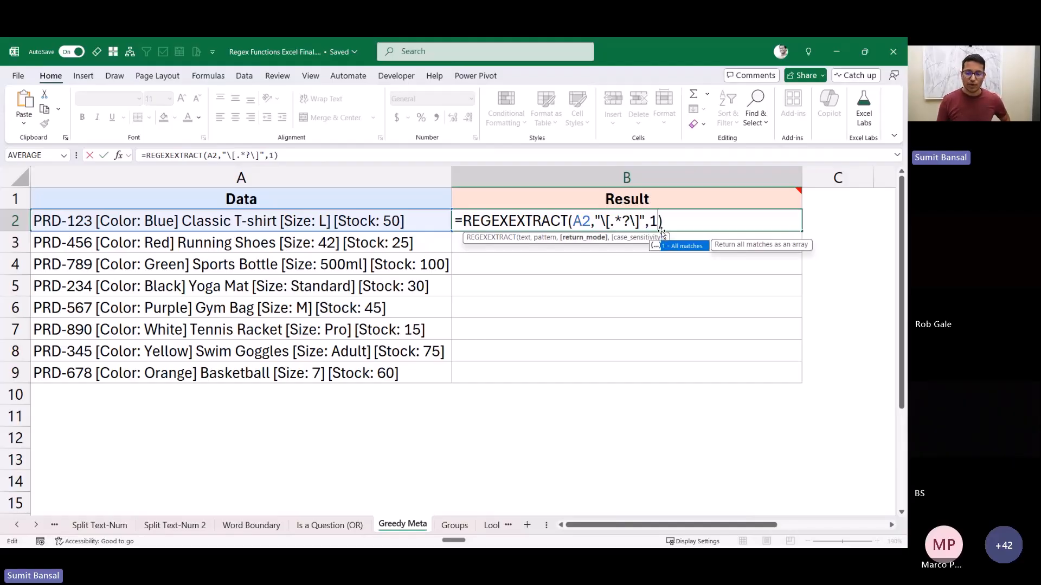
key(Return)
key(Up)
key(Right)
scroll(661, 231, right, 1)
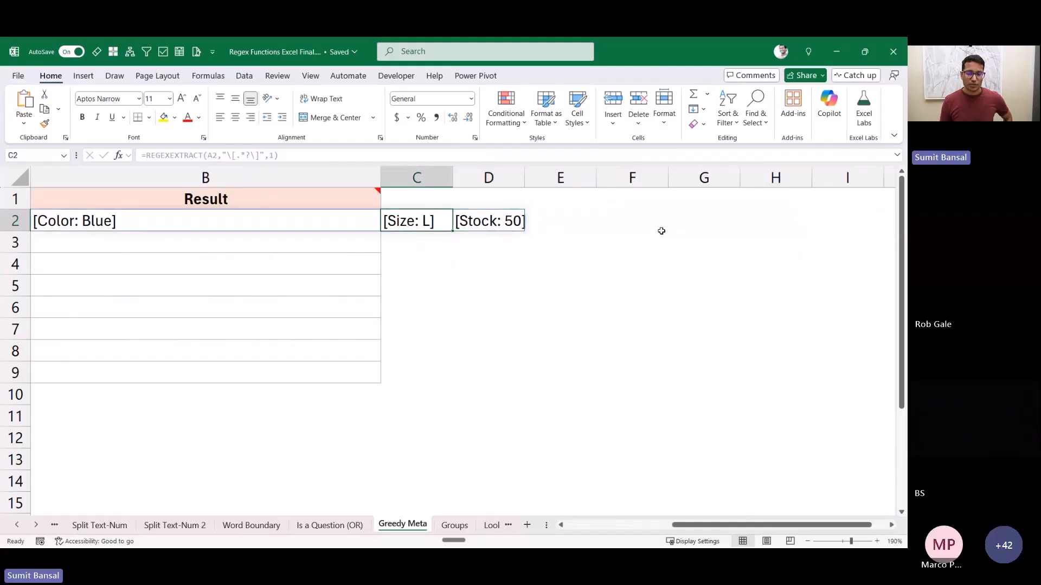
scroll(661, 230, left, 1)
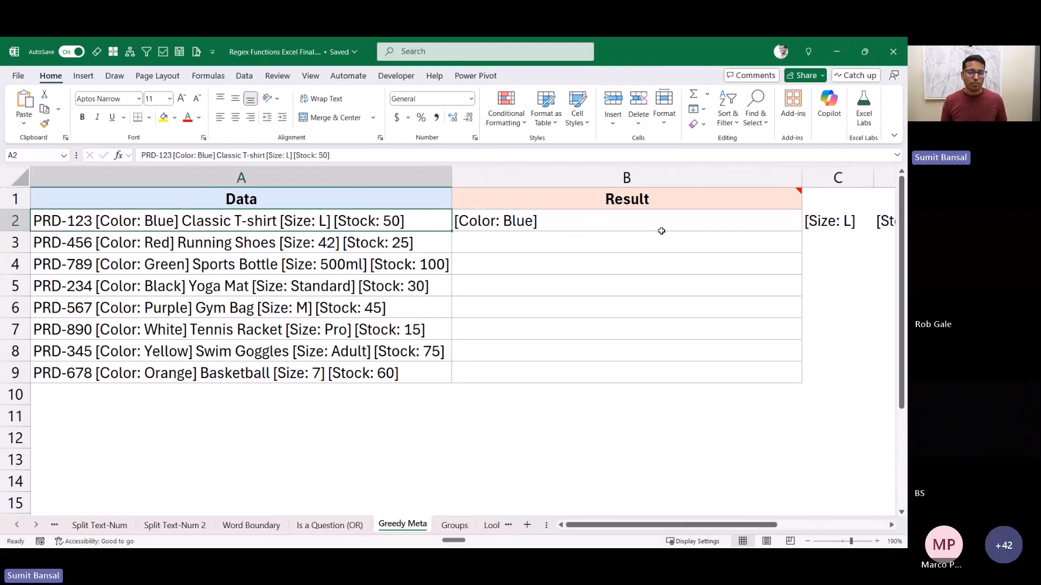
Step: Wrap the B2 formula in INDEX with position 2 to return the second bracketed match, and fill it down to B9
key(Left)
key(F2)
click(470, 220)
text(INDEX()
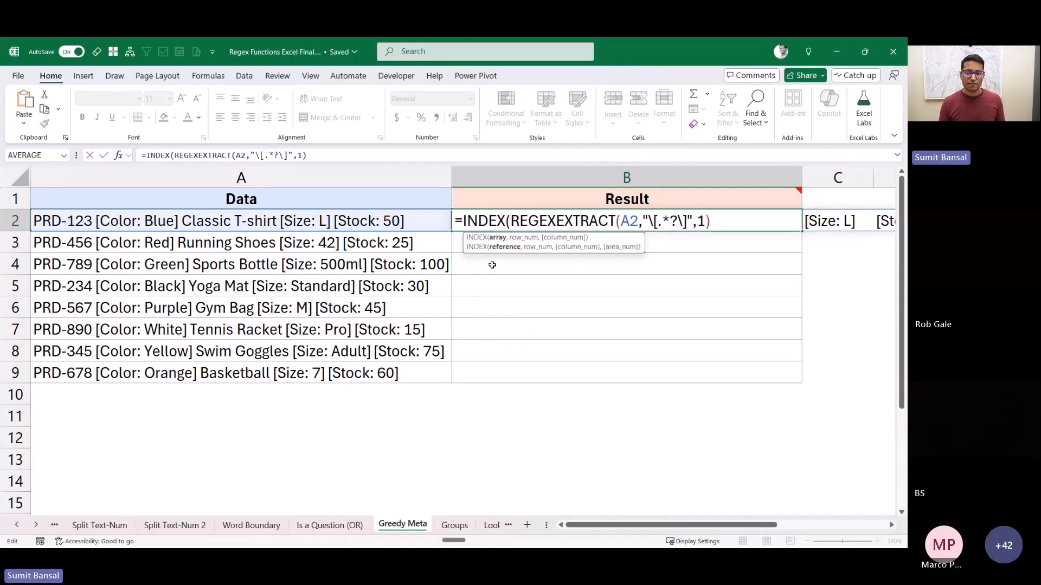
click(716, 222)
text(,2)
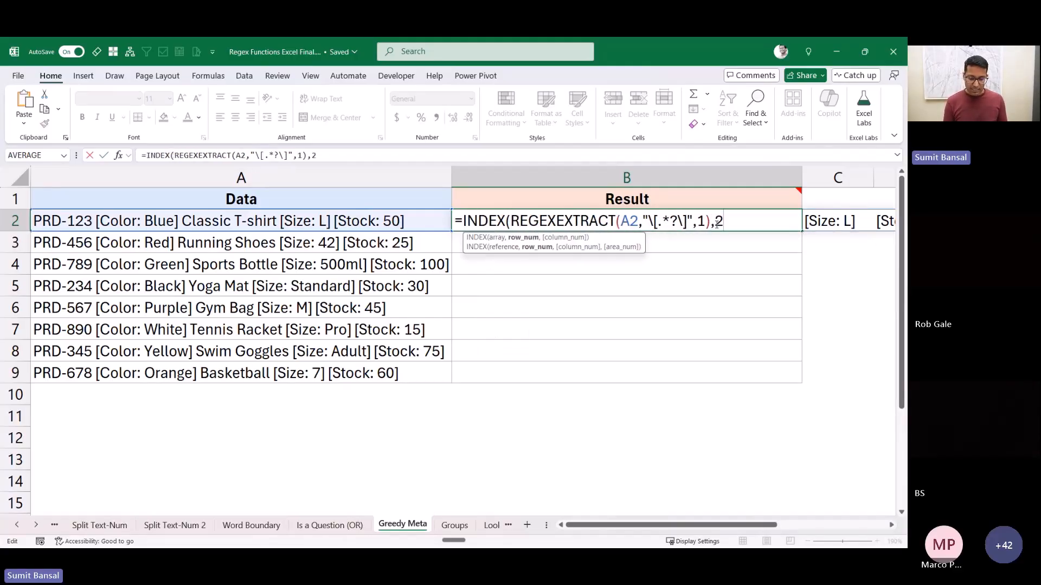
text())
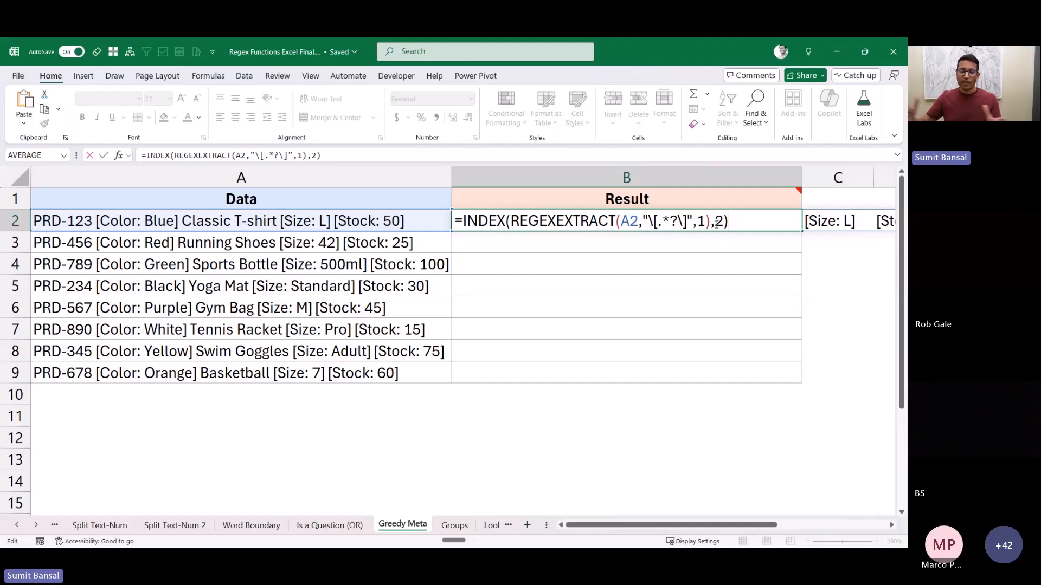
key(Return)
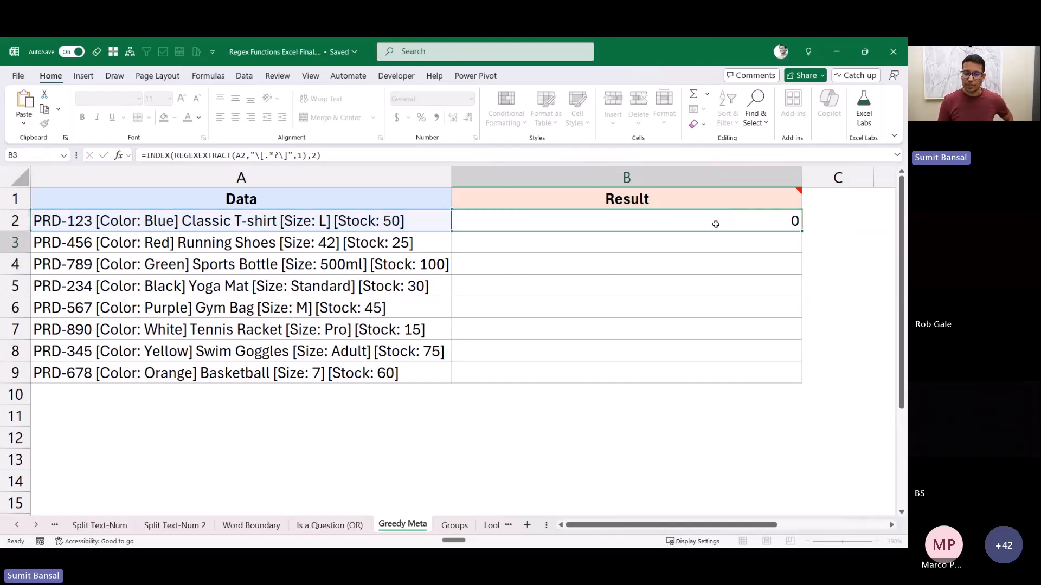
click(715, 224)
drag(802, 232, 785, 381)
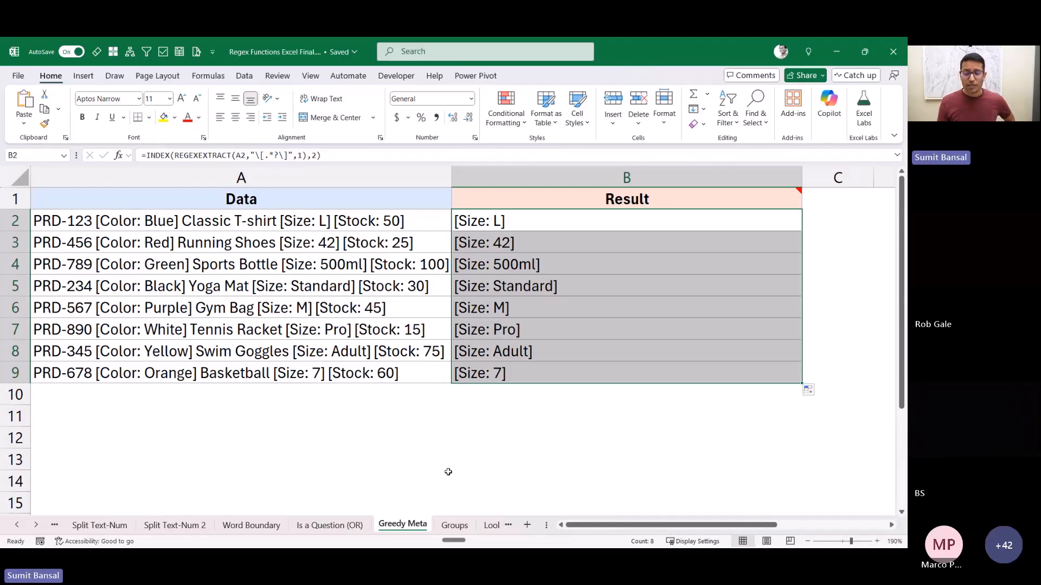
Step: Open the "Groups" sheet, check the return_mode options of REGEXEXTRACT in B2, and discard the trial formula
click(454, 526)
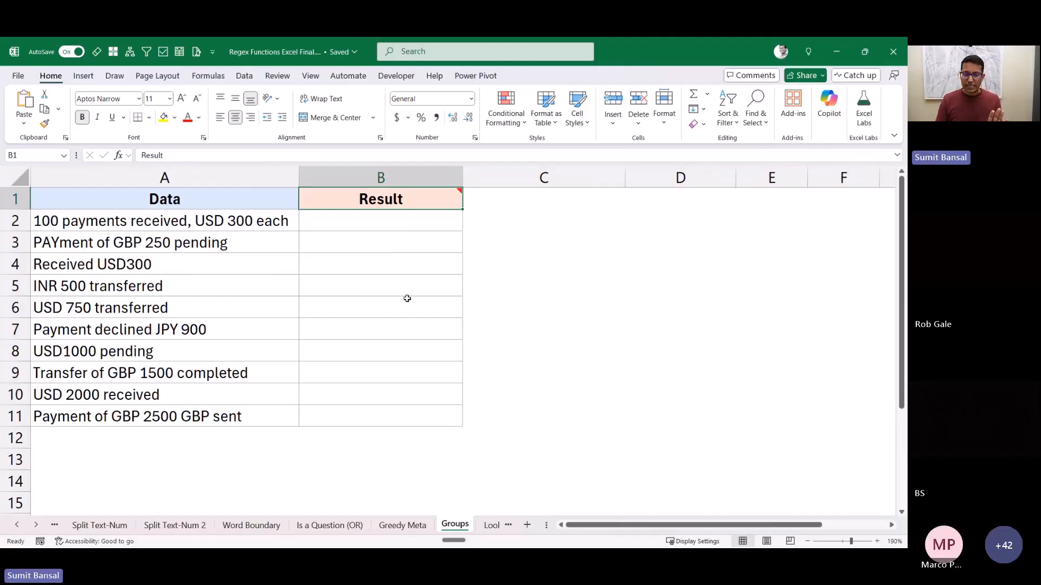
click(347, 224)
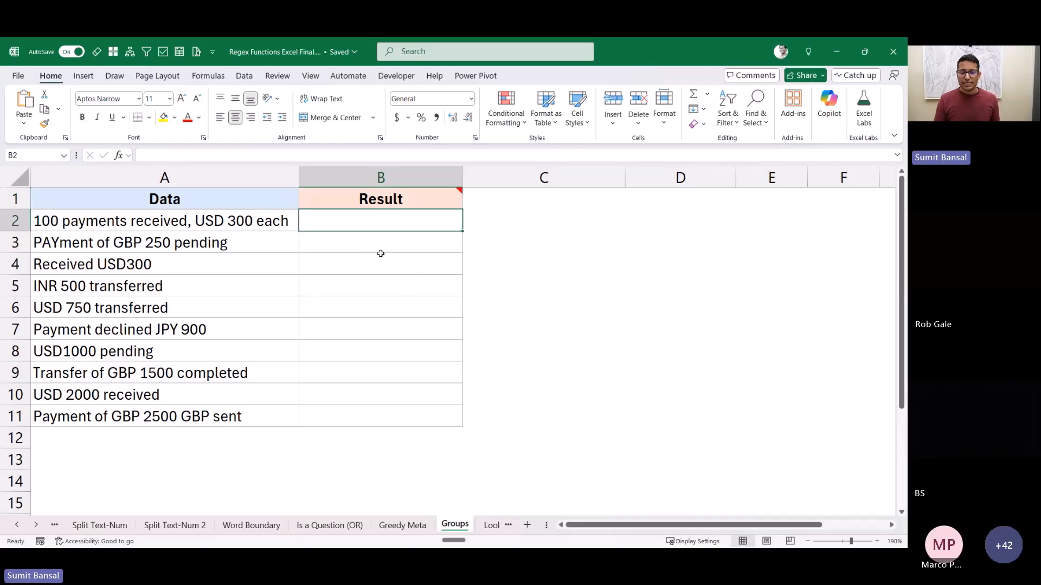
text(=)
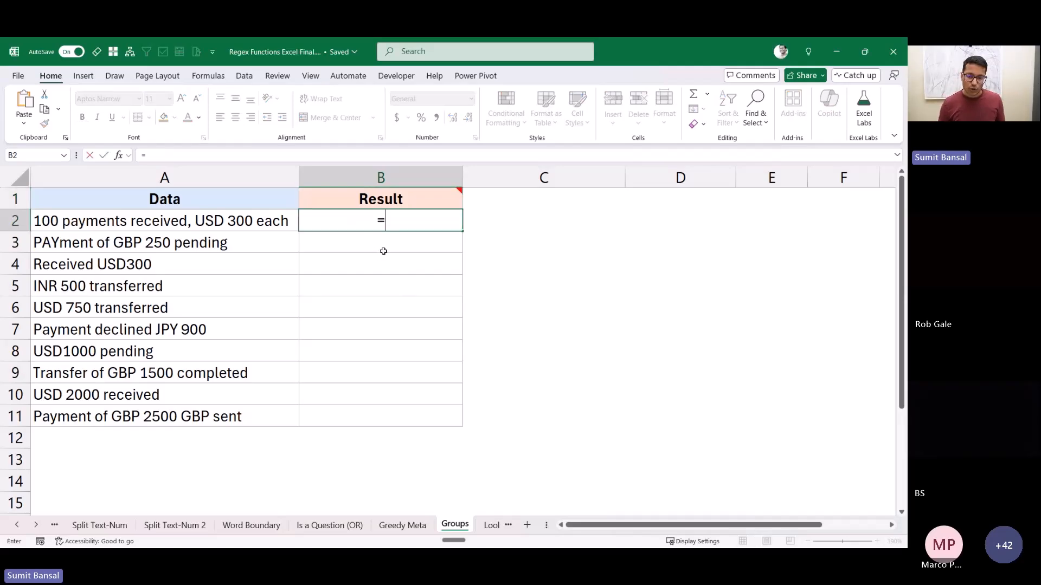
text(REGEXEXTRACT()
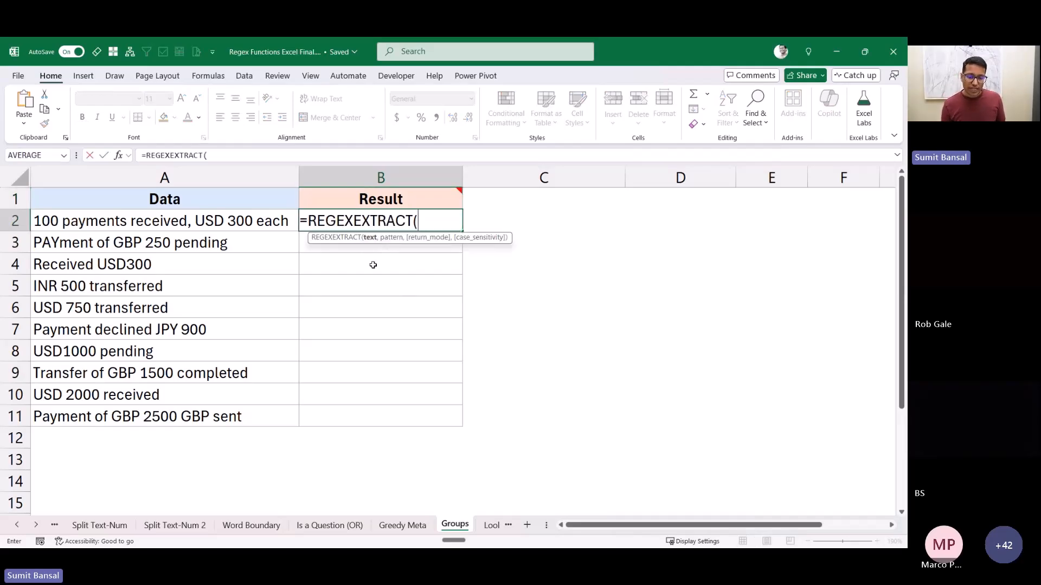
text(,,)
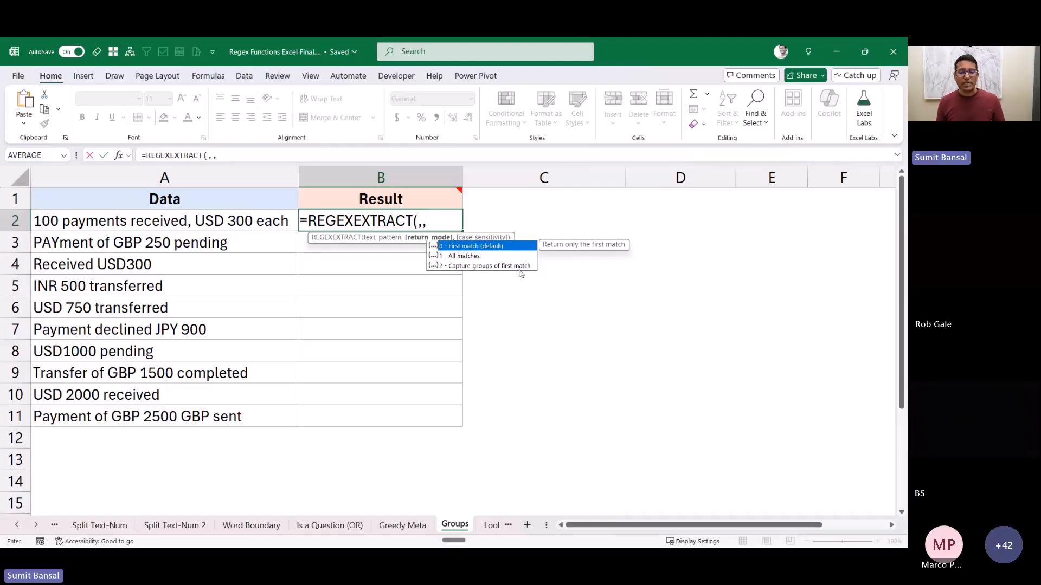
key(Escape)
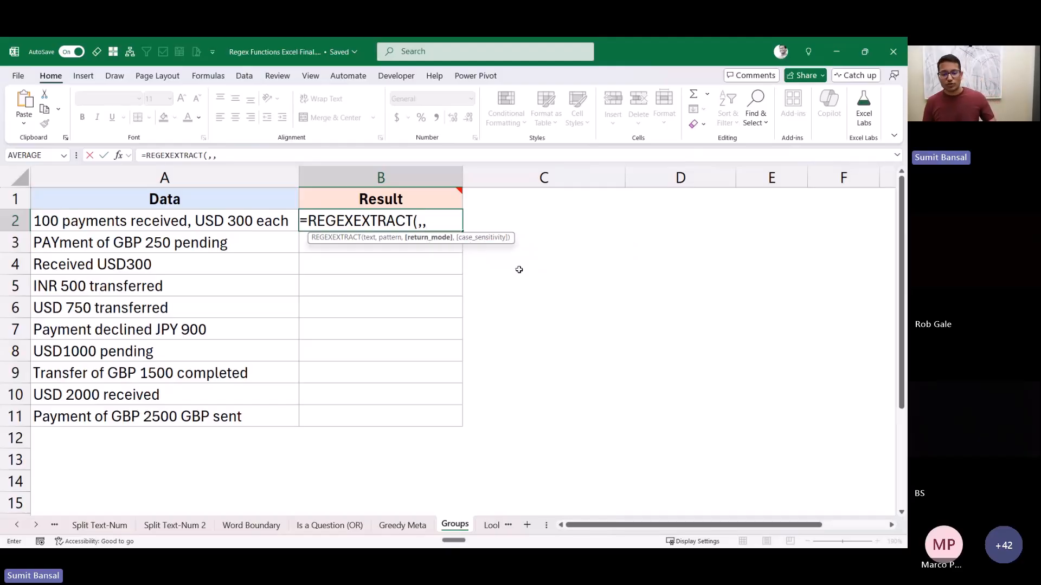
key(Escape)
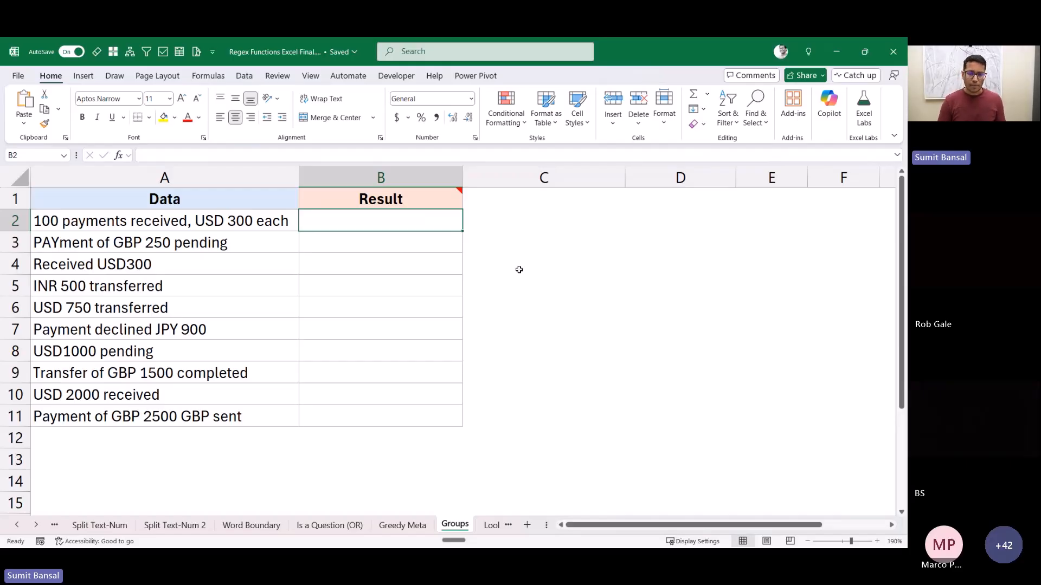
Step: Highlight the payment texts in A2:A11 and enter =REGEXEXTRACT(A2,"") in B2, leaving the pattern string empty
drag(235, 227, 220, 418)
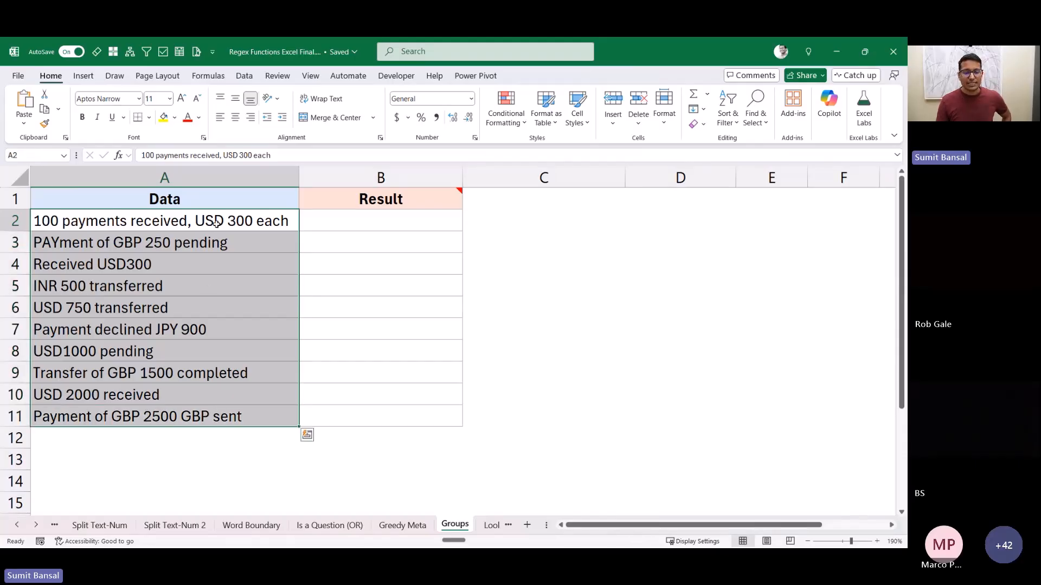
click(221, 222)
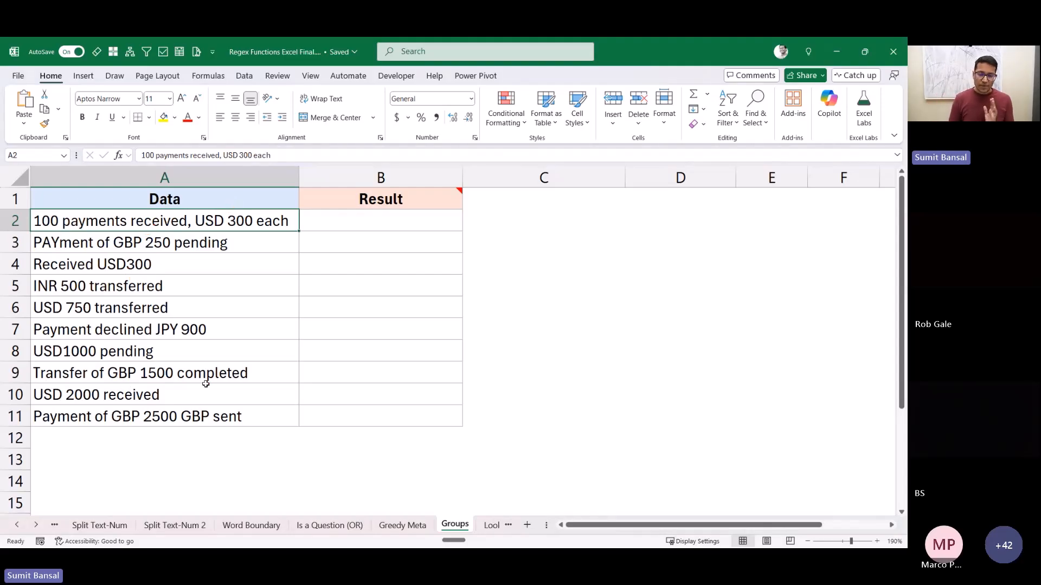
key(Right)
text(=er)
key(BackSpace)
key(BackSpace)
text(rege)
key(Tab)
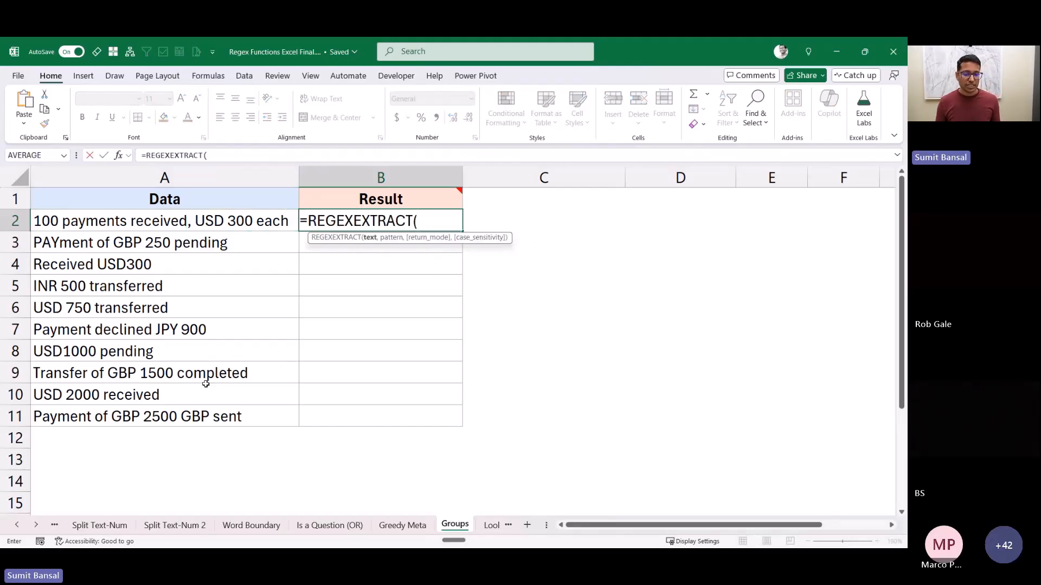
drag(105, 225, 130, 223)
text(,""))
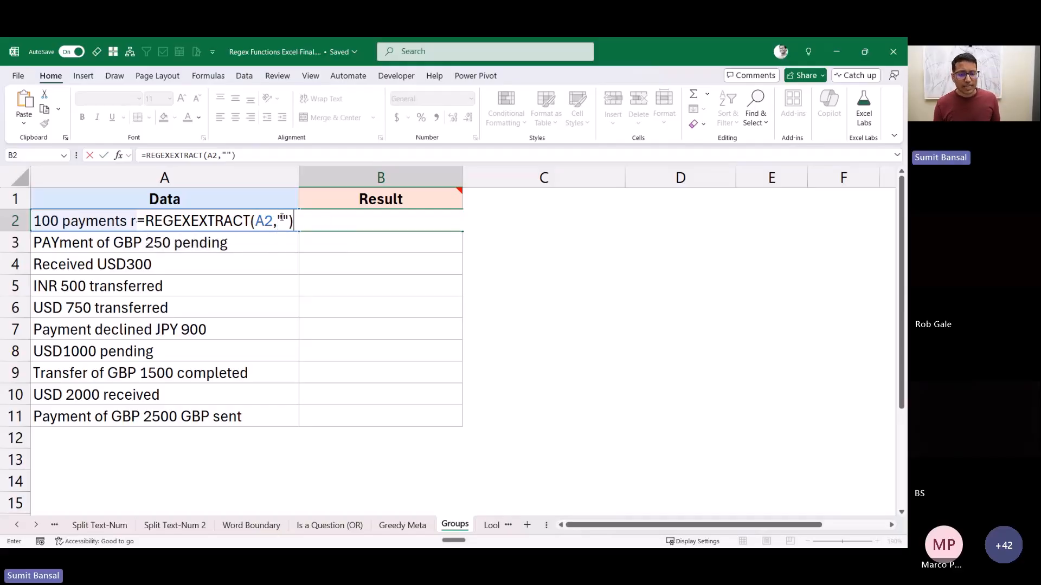
Step: Insert three empty capture groups, ()()(), inside the pattern string of the REGEXEXTRACT formula in B2
click(282, 219)
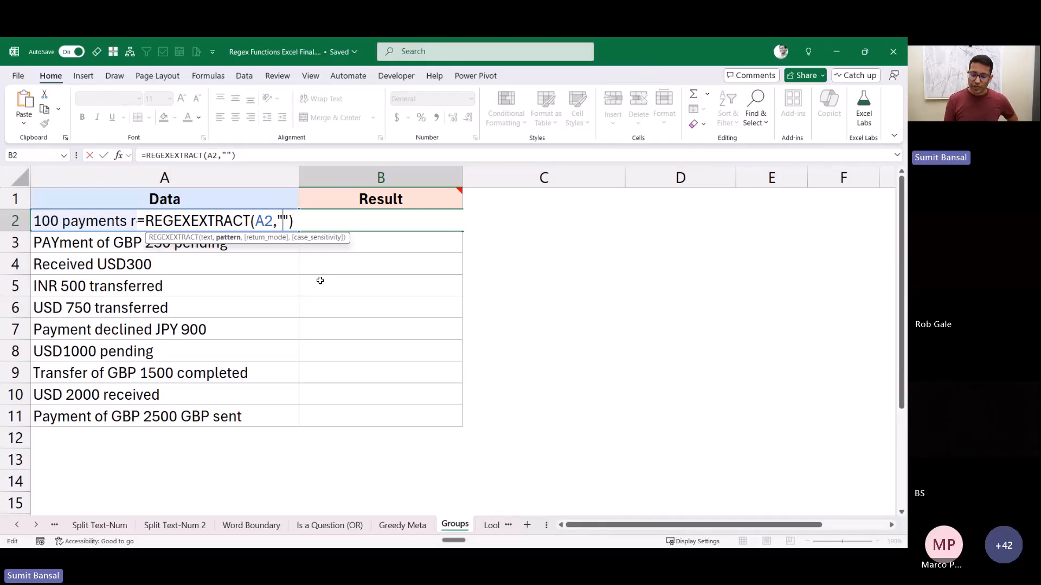
text(()()())
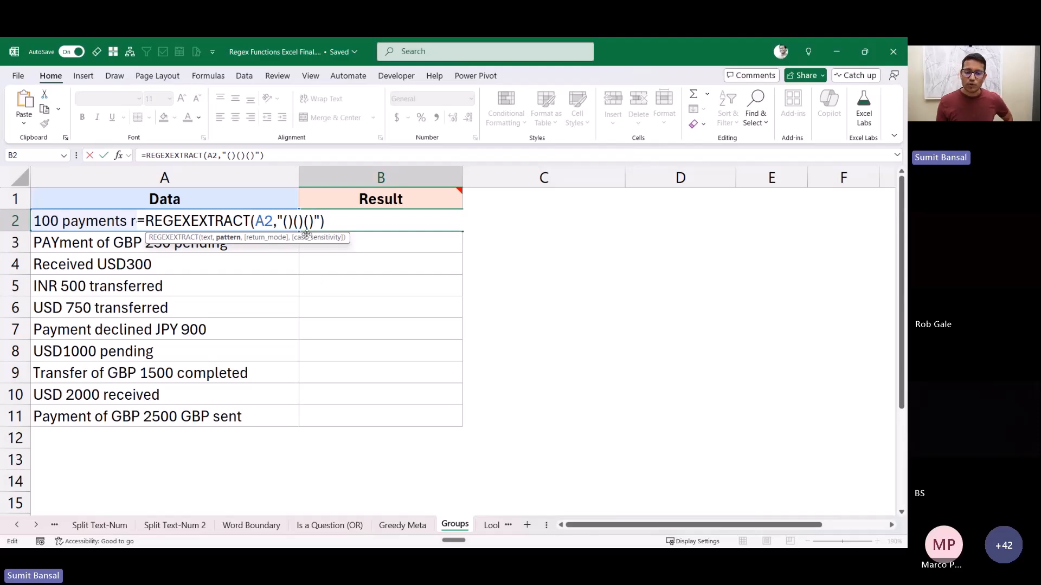
drag(282, 222, 313, 223)
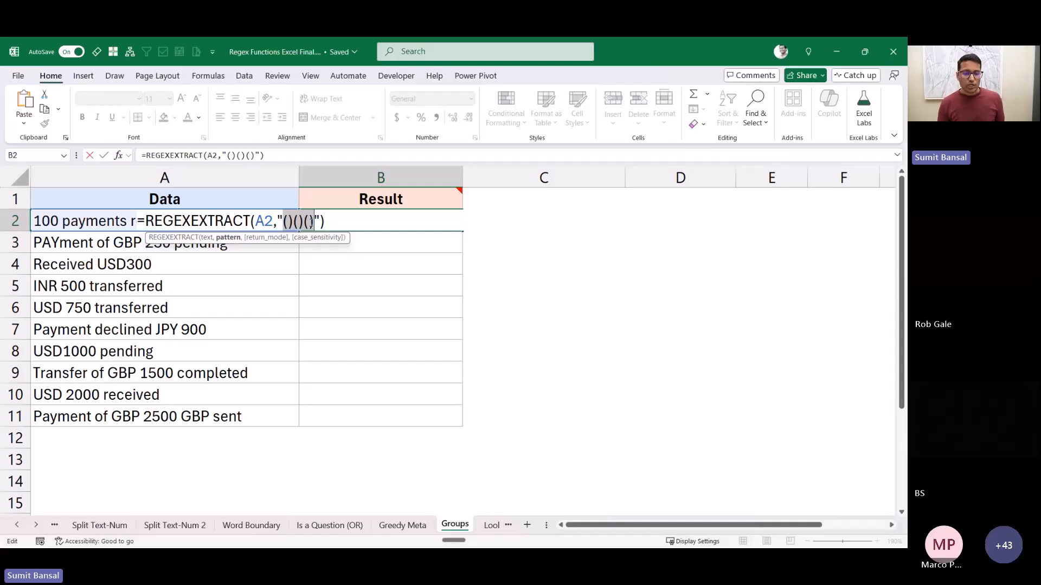
Step: Put the uppercase letter class [A-Z] inside the first capture group of the B2 pattern
click(288, 221)
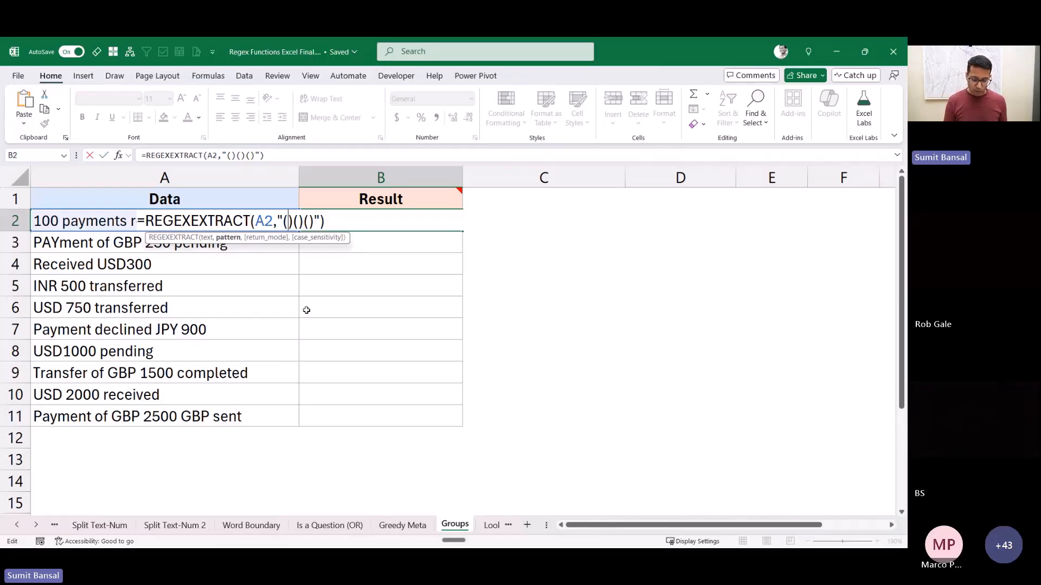
text([]A_Z)
key(BackSpace)
key(BackSpace)
text(-Z)
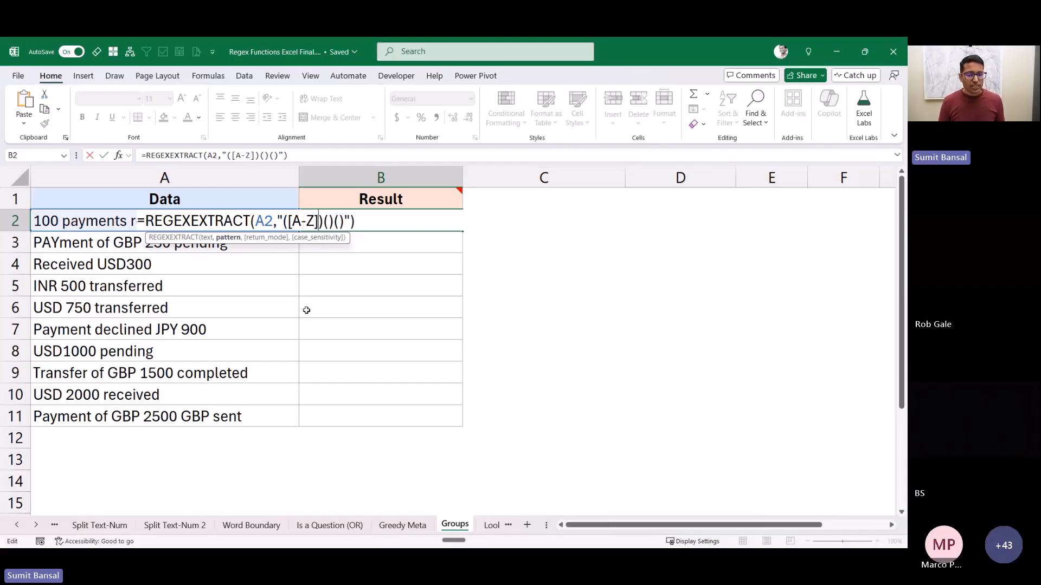
Step: Copy the [A-Z] class and repeat it two more times within the first capture group
key(Right)
key(shift+Left)
key(shift+Left)
key(shift+Left)
key(shift+Left)
key(shift+Left)
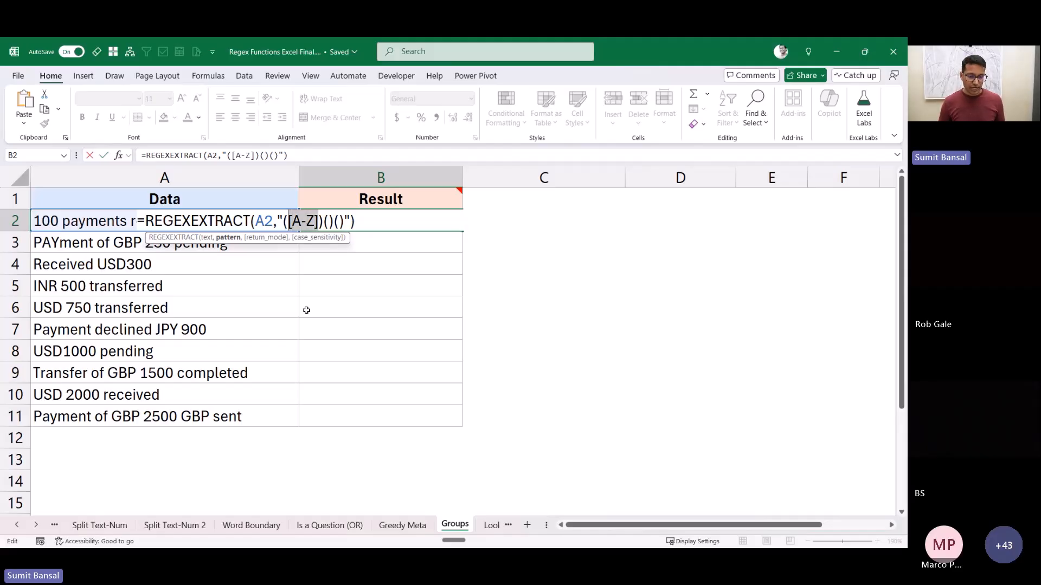
key(ctrl+c)
key(Right)
key(ctrl+v)
key(ctrl+v)
Step: Replace the two repeated [A-Z] classes with the quantifier {3}, so the first capture group reads ([A-Z]{3})
key(shift+Left)
key(shift+Left)
key(shift+Left)
key(shift+Left)
key(shift+Left)
key(shift+Left)
key(shift+Left)
key(shift+Left)
key(shift+Left)
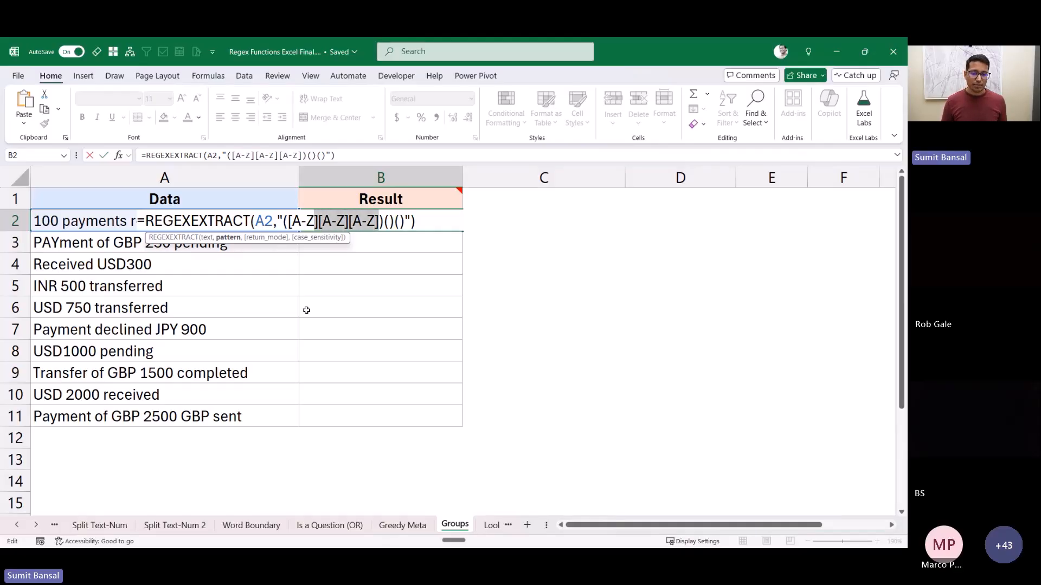
text({})
text(3)
drag(288, 221, 334, 221)
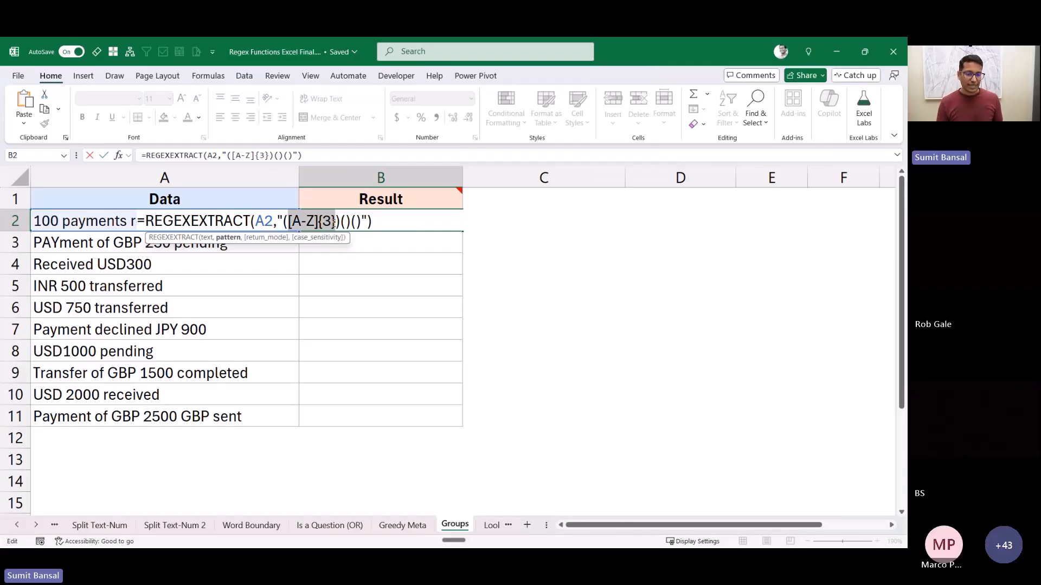
Step: Fill the second capture group with \s* to match optional spaces between currency code and amount
click(346, 221)
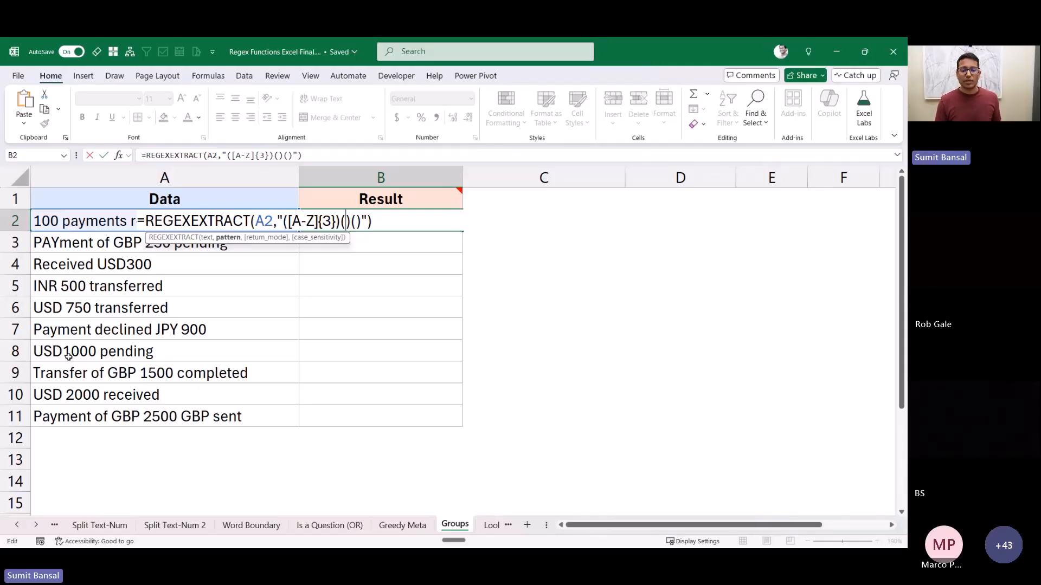
text(\s)
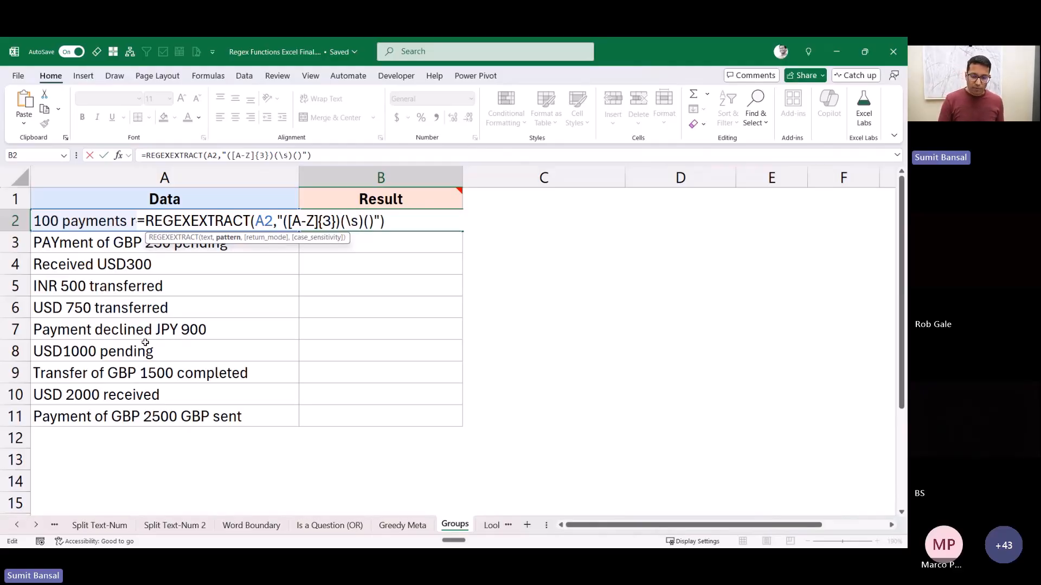
text(*)
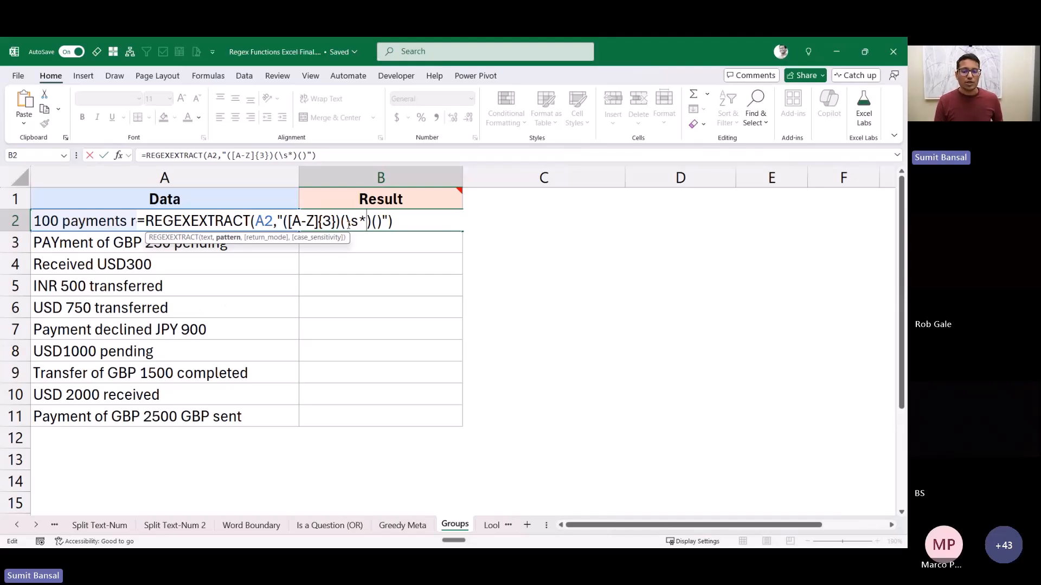
drag(345, 221, 367, 221)
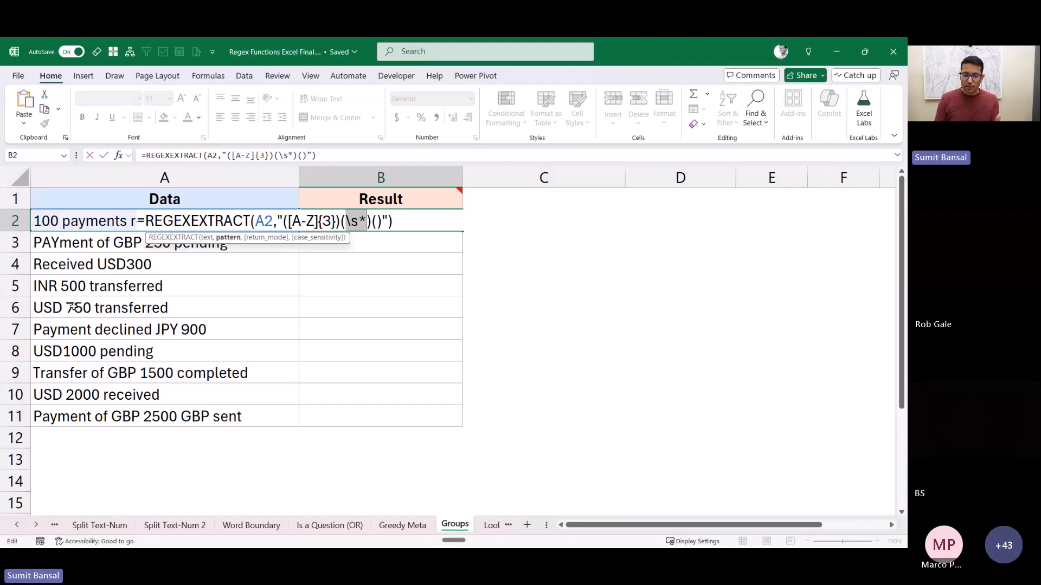
Step: Fill the third capture group with \d+, enter the formula in B2, and fill it down to B11
click(378, 221)
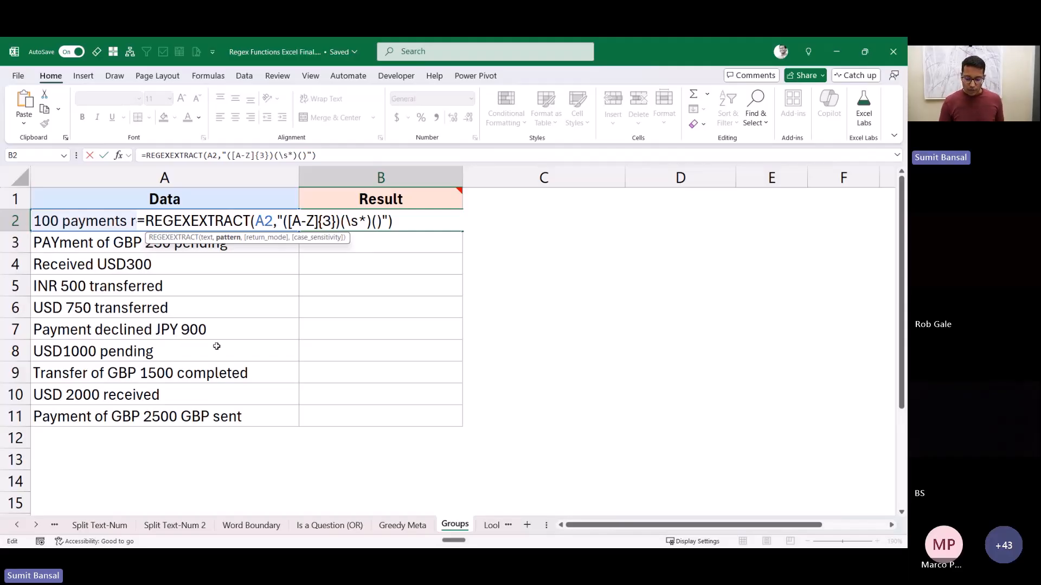
text(\d+)
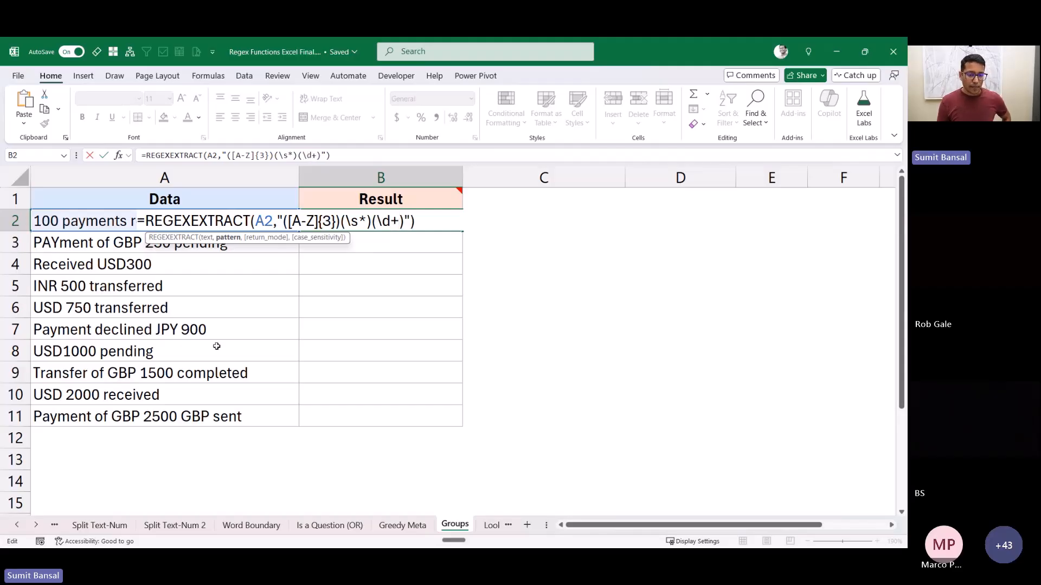
key(Return)
key(Up)
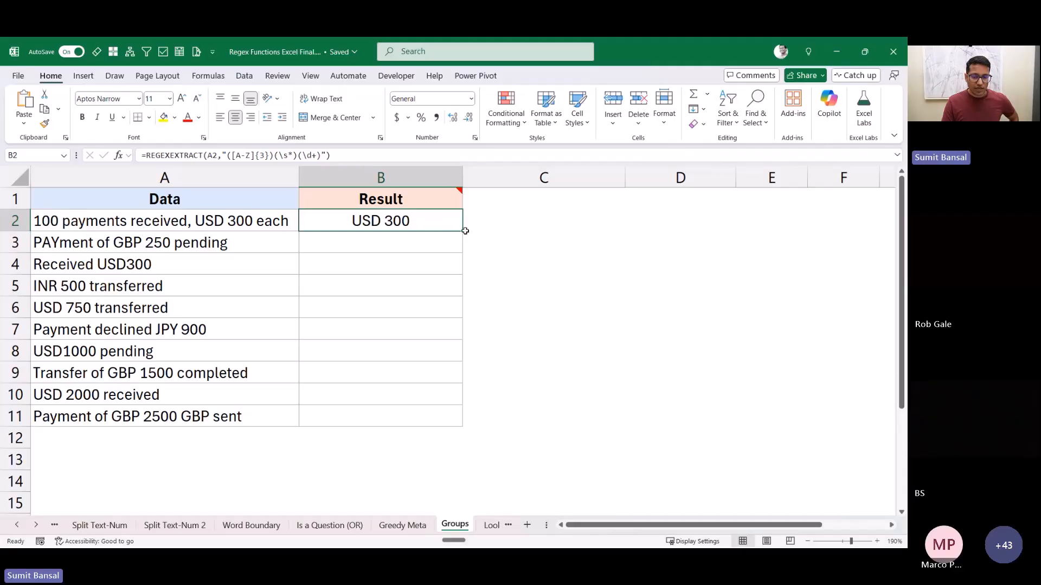
drag(465, 231, 433, 418)
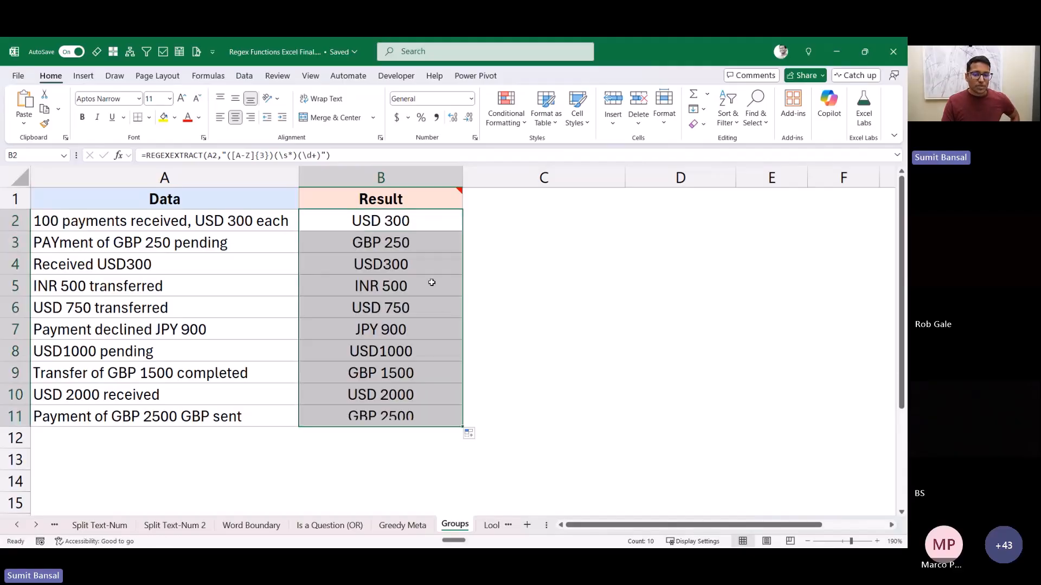
Step: Set the return_mode of the B2 REGEXEXTRACT formula to 2 (Capture groups of first match)
click(415, 222)
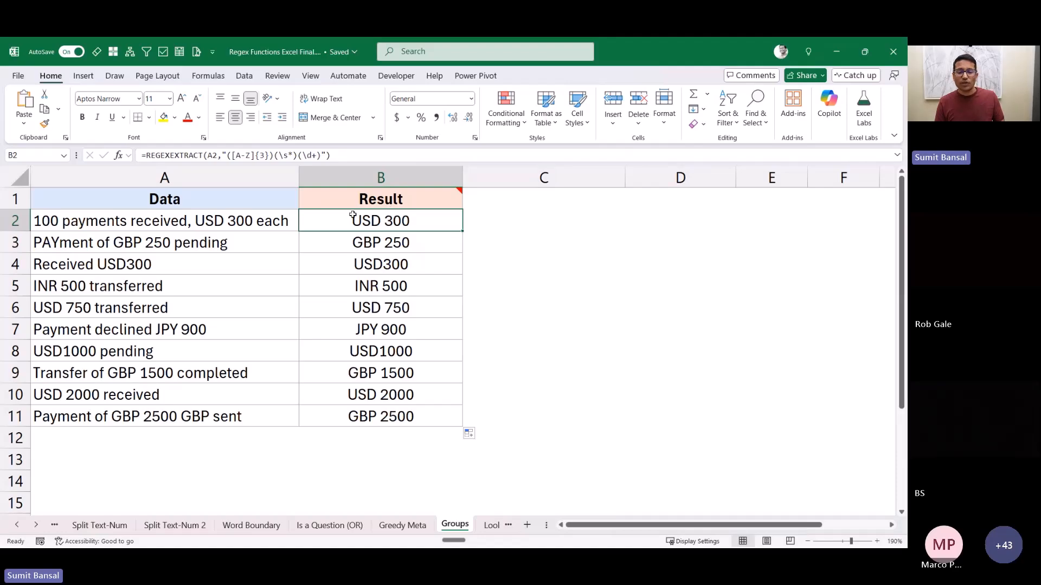
double_click(387, 225)
click(407, 222)
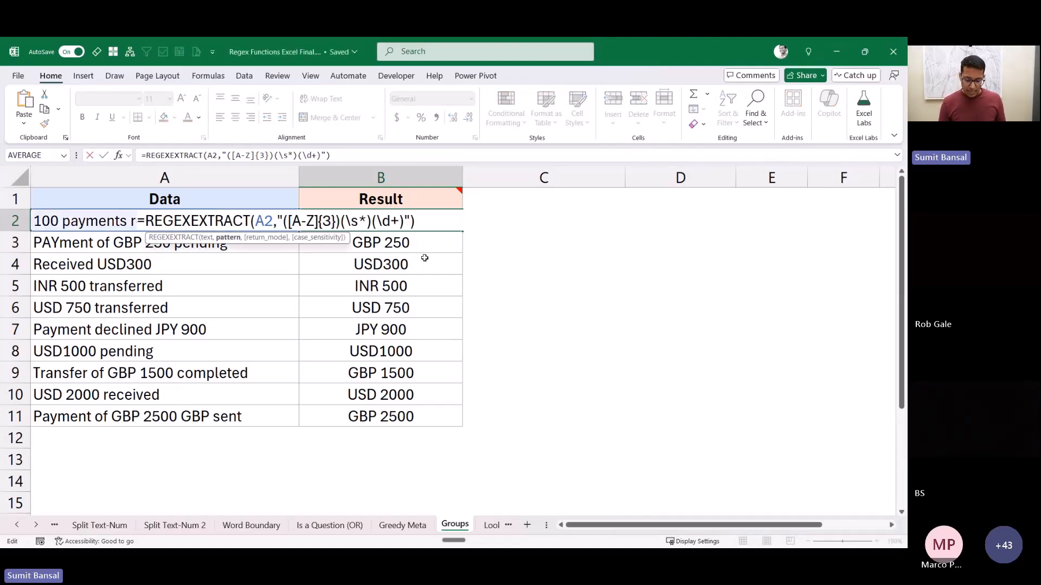
text(,)
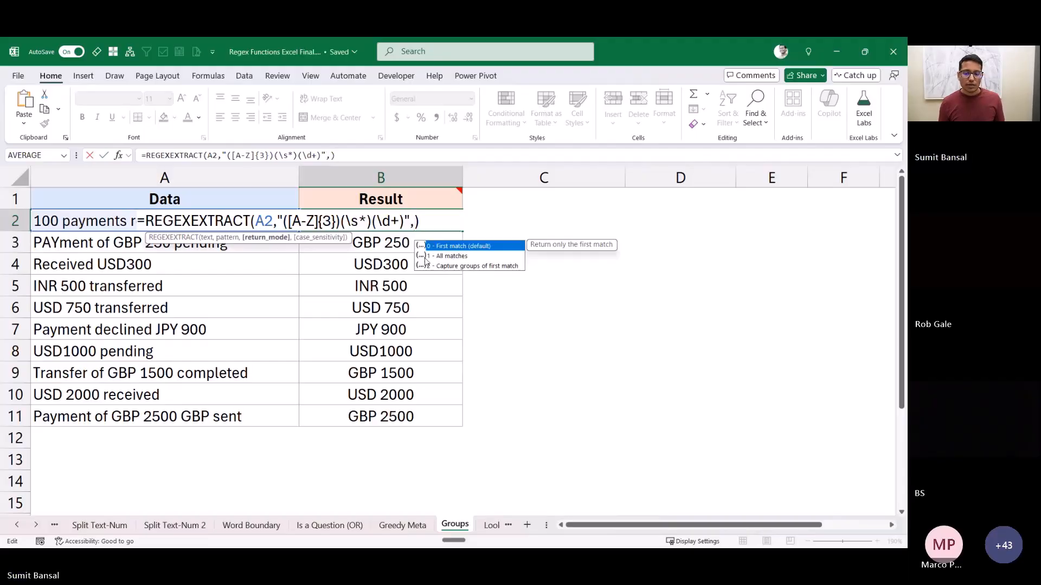
click(425, 256)
click(426, 262)
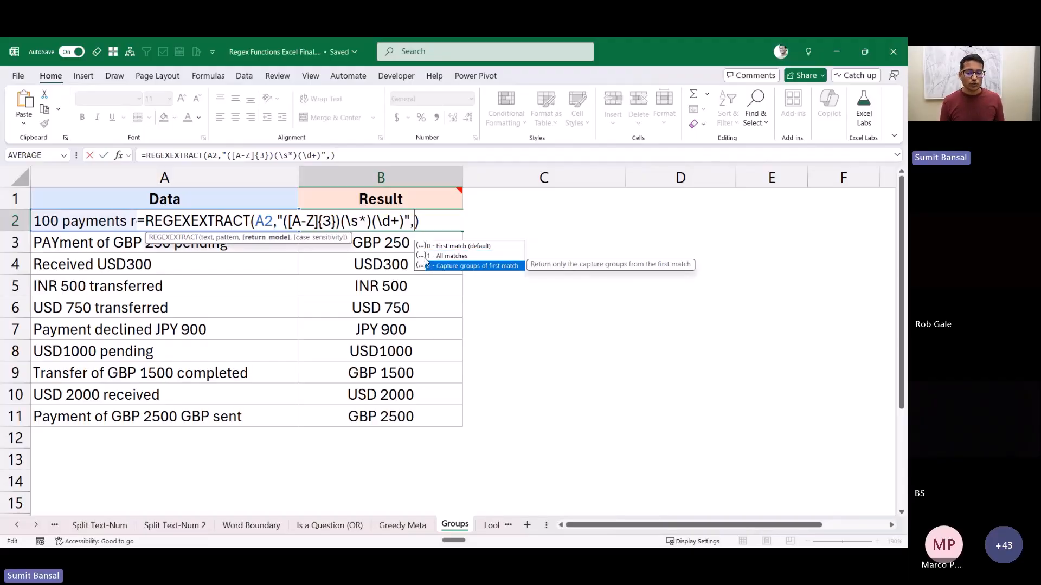
double_click(426, 264)
key(Return)
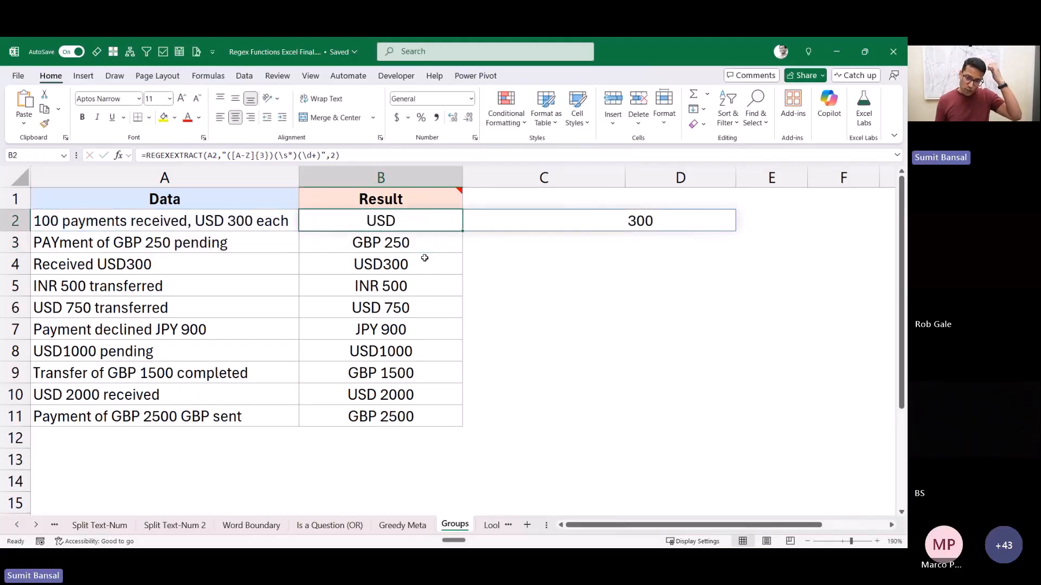
Step: Examine the spilled capture groups in B2:D2 and the three-group pattern in the B2 formula, leaving it unedited
key(Right)
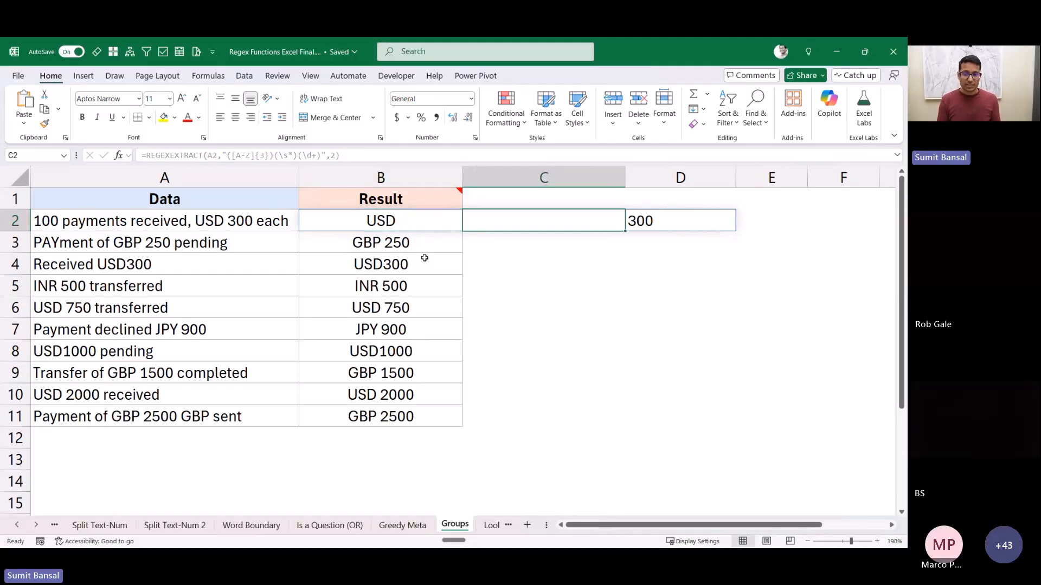
key(Right)
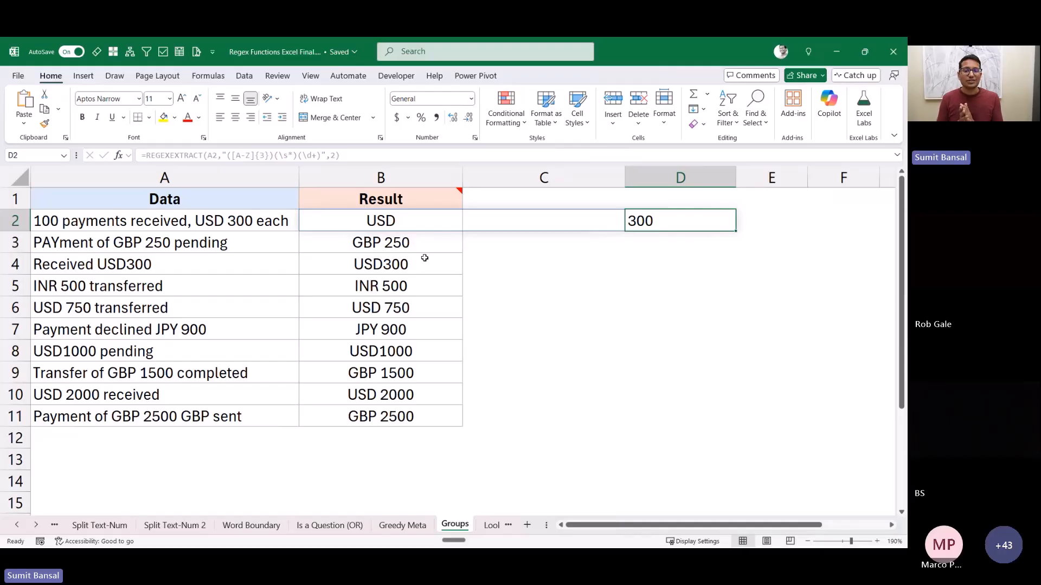
key(Left)
key(Left)
key(F2)
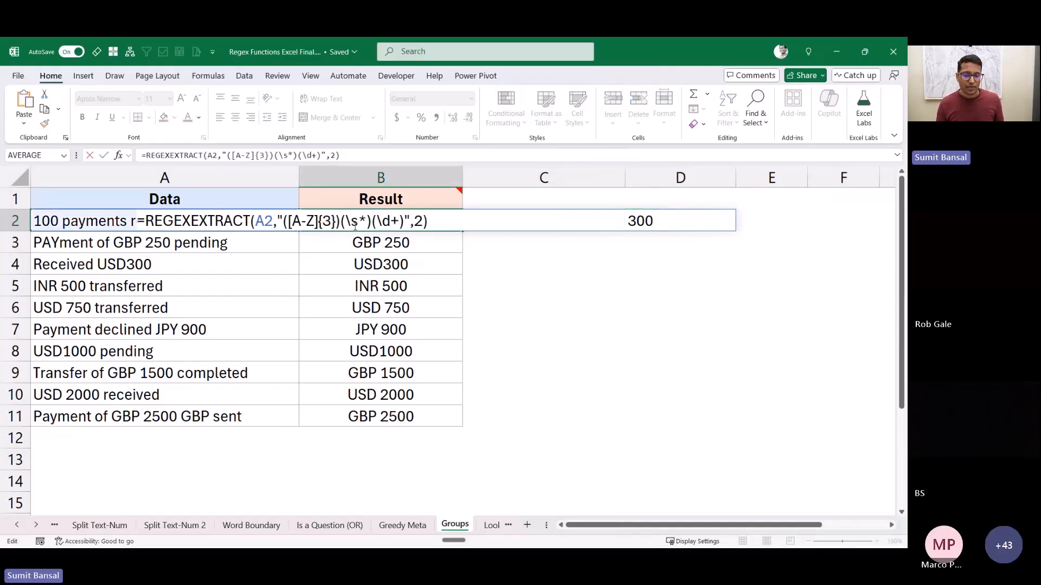
drag(283, 221, 406, 221)
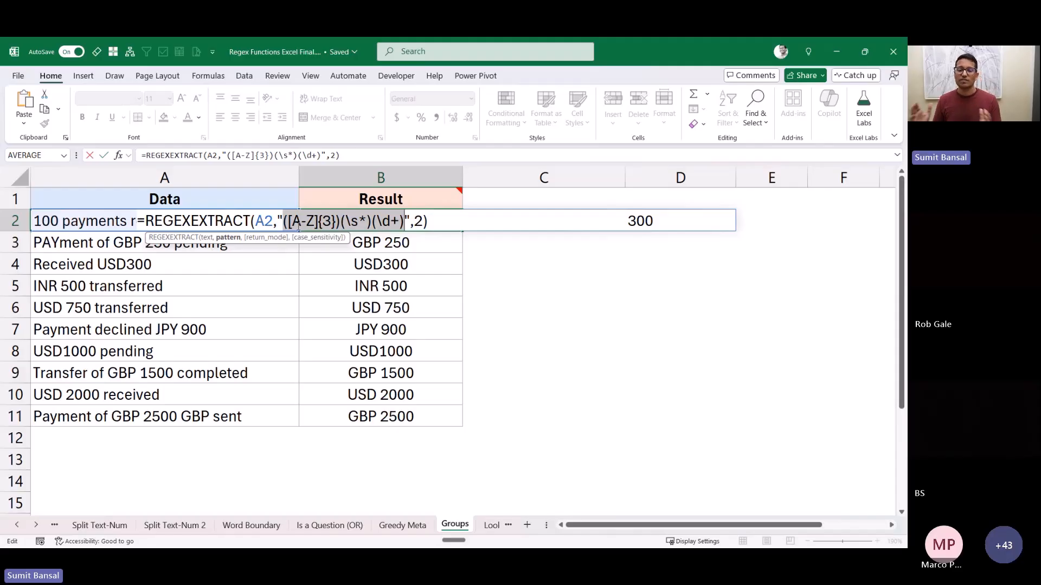
key(Escape)
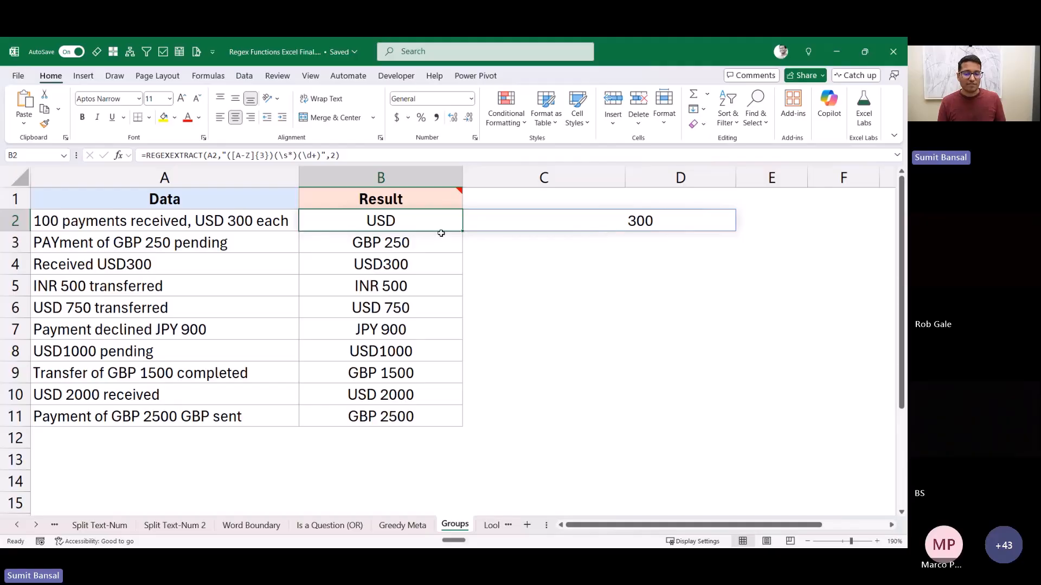
Step: Wrap the B2 formula in INDEX with position 3 to return only the amount, and fill it down to B11
double_click(422, 225)
click(147, 222)
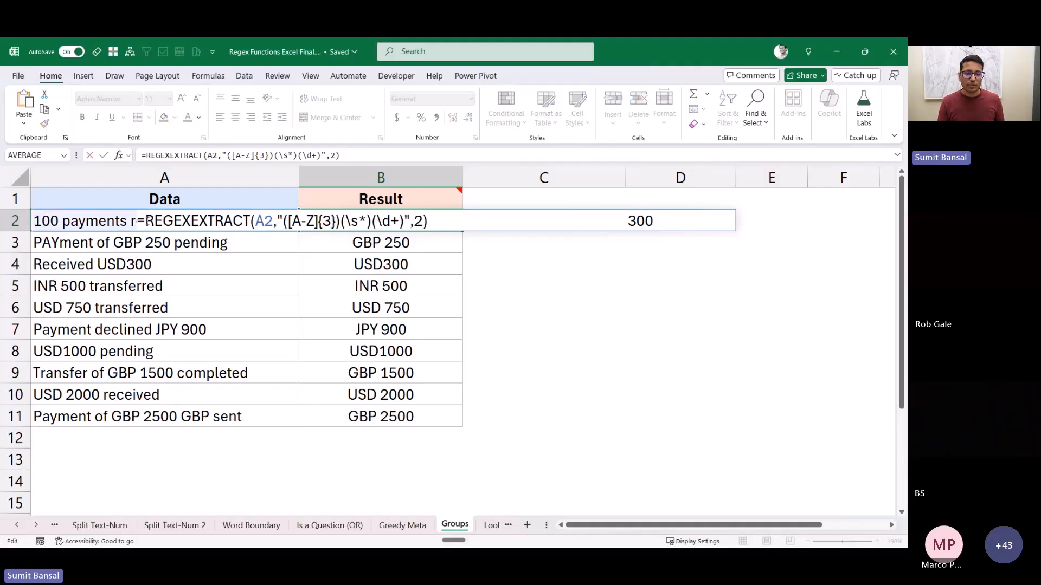
text(INDEX)
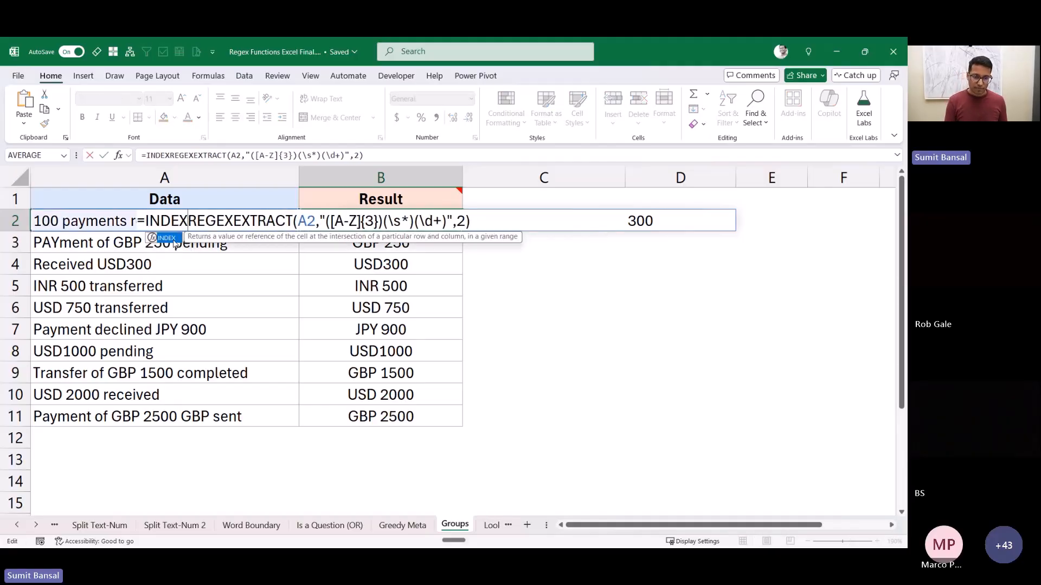
text(()
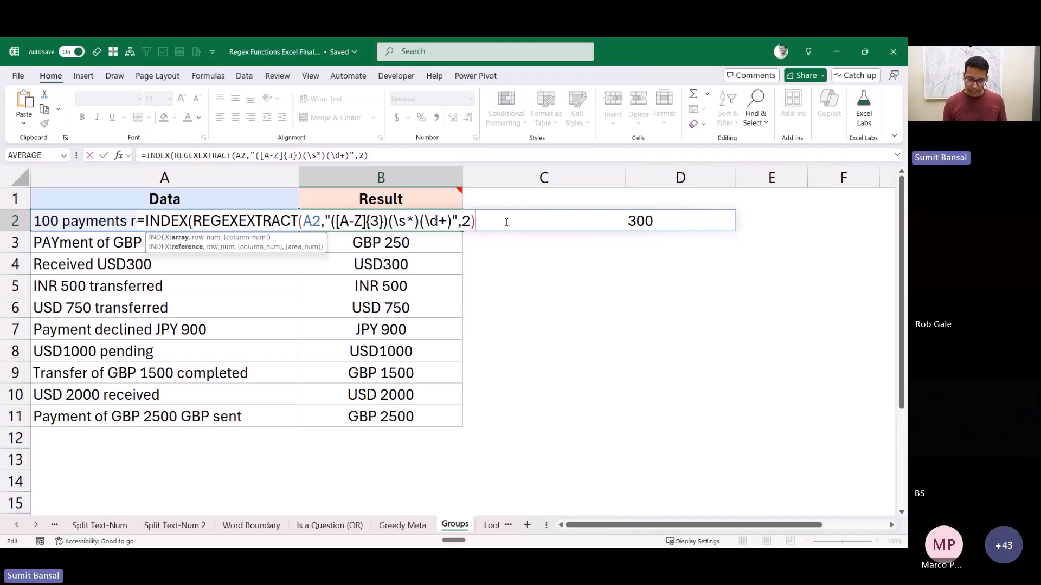
text(,3)
key(ctrl+Return)
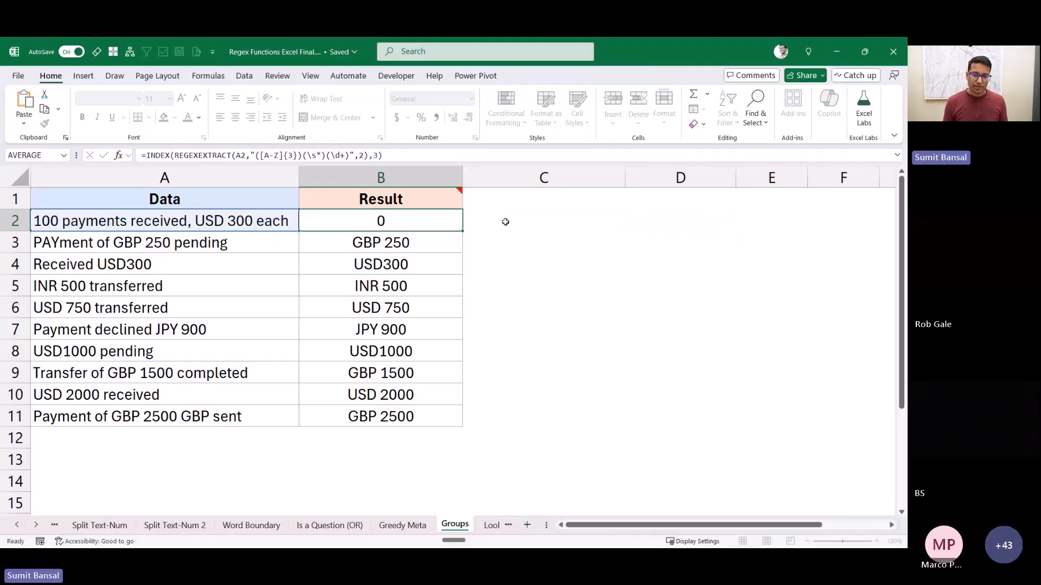
drag(461, 231, 442, 420)
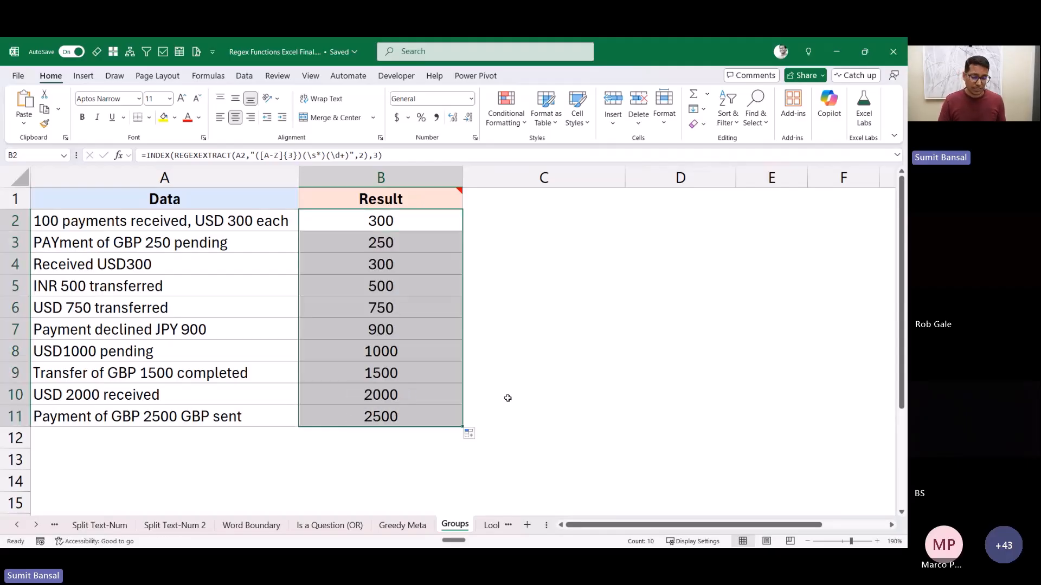
Step: Remove the currency code USD from the A2 text so it reads "100 payments received, 300 each"
click(242, 220)
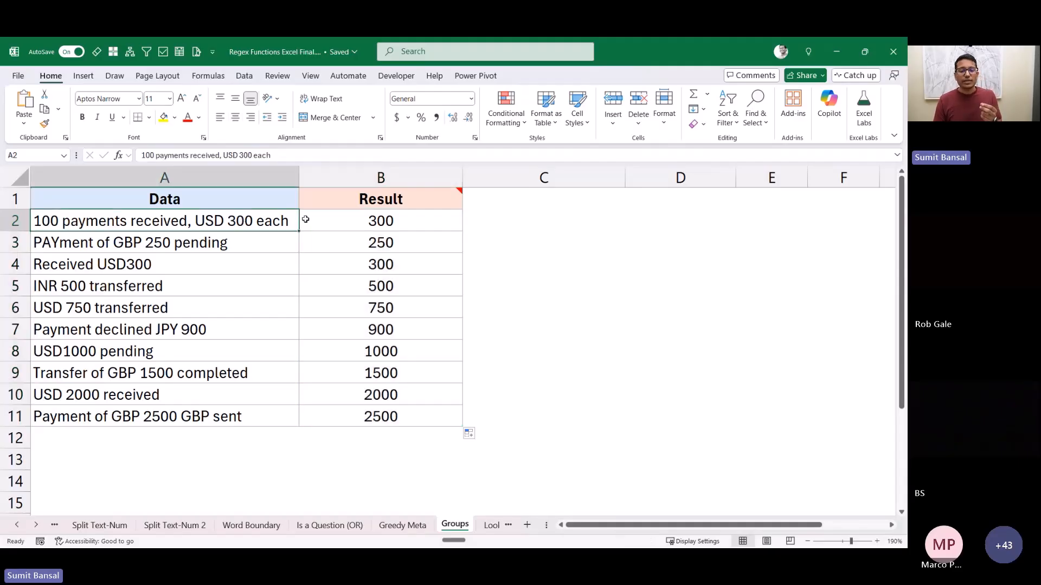
double_click(228, 221)
drag(215, 221, 195, 221)
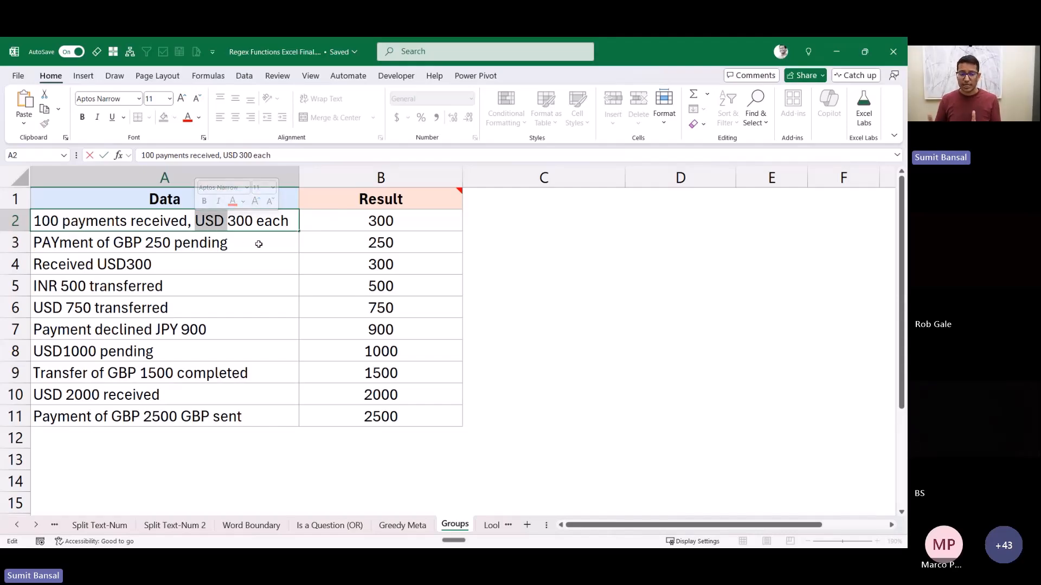
key(BackSpace)
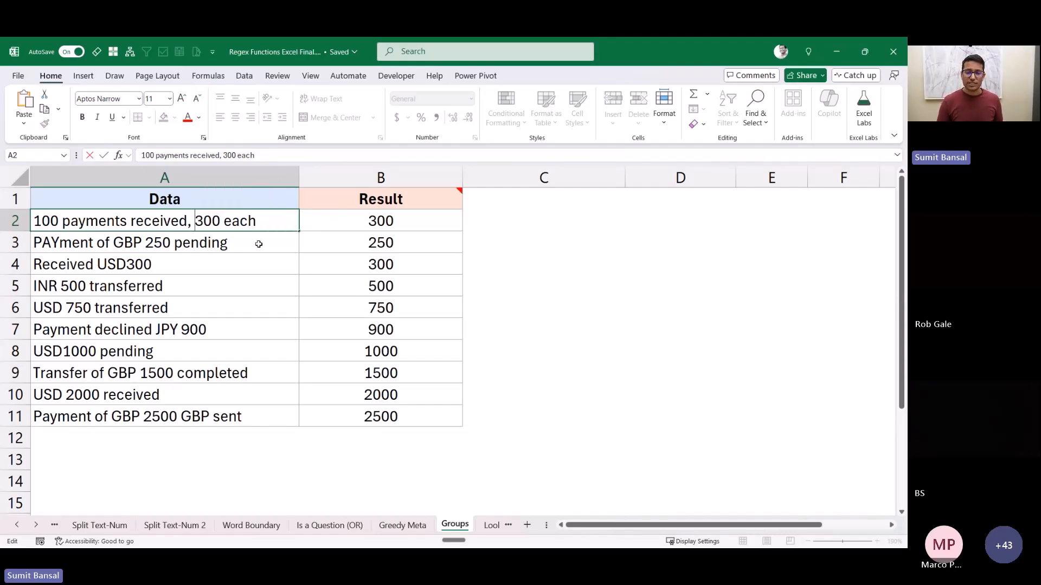
key(Return)
key(Up)
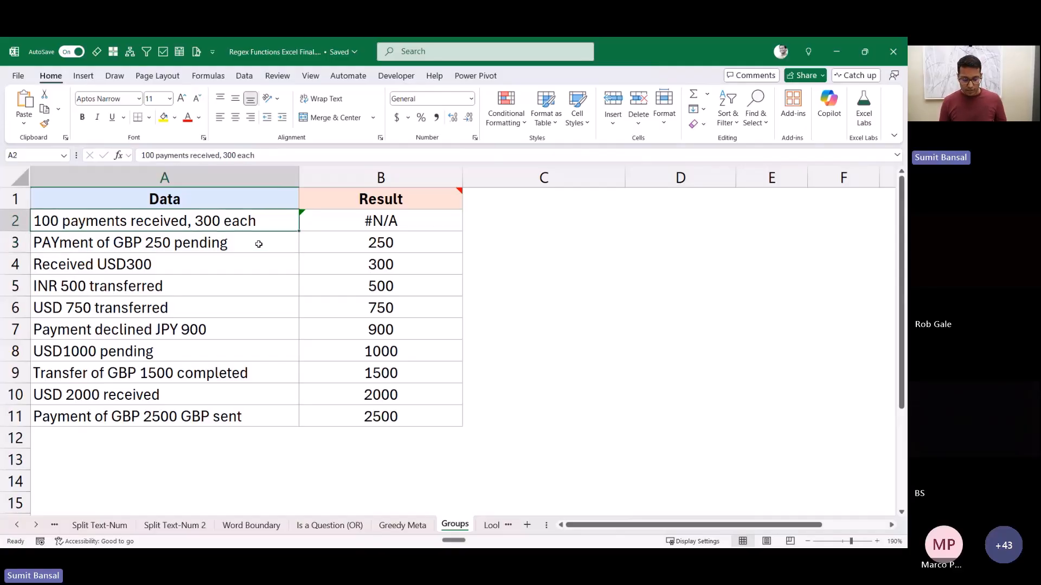
Step: Undo the last edit to A2, and append 1234 to the A4 text so it reads "Received USD3001234"
key(ctrl+z)
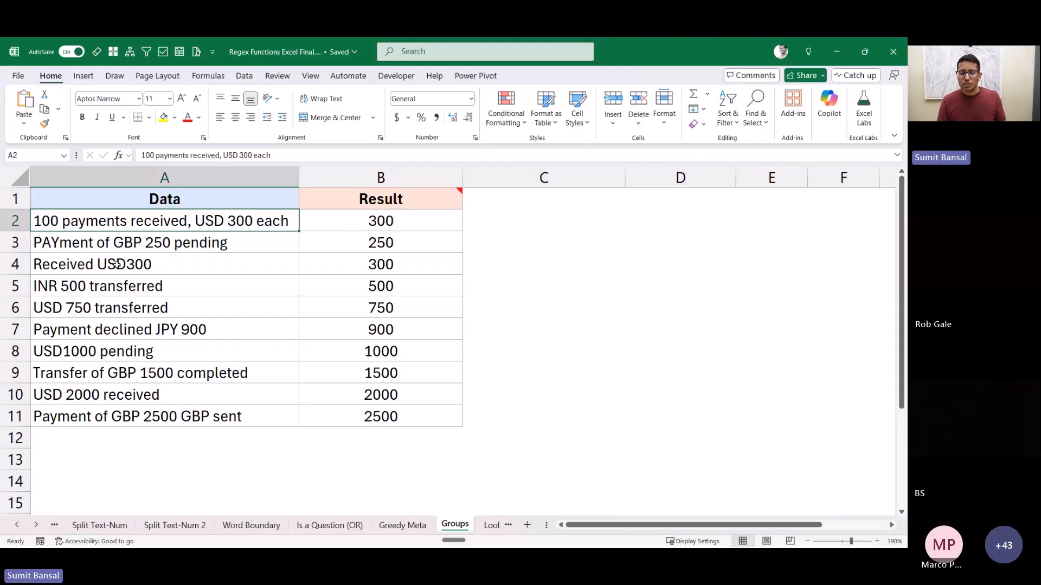
double_click(160, 264)
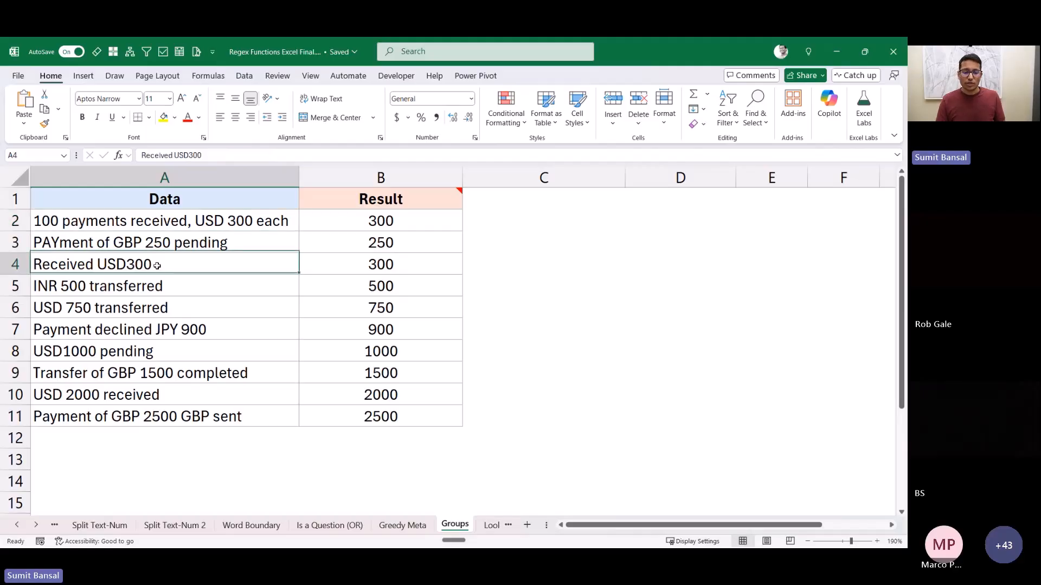
text(1234)
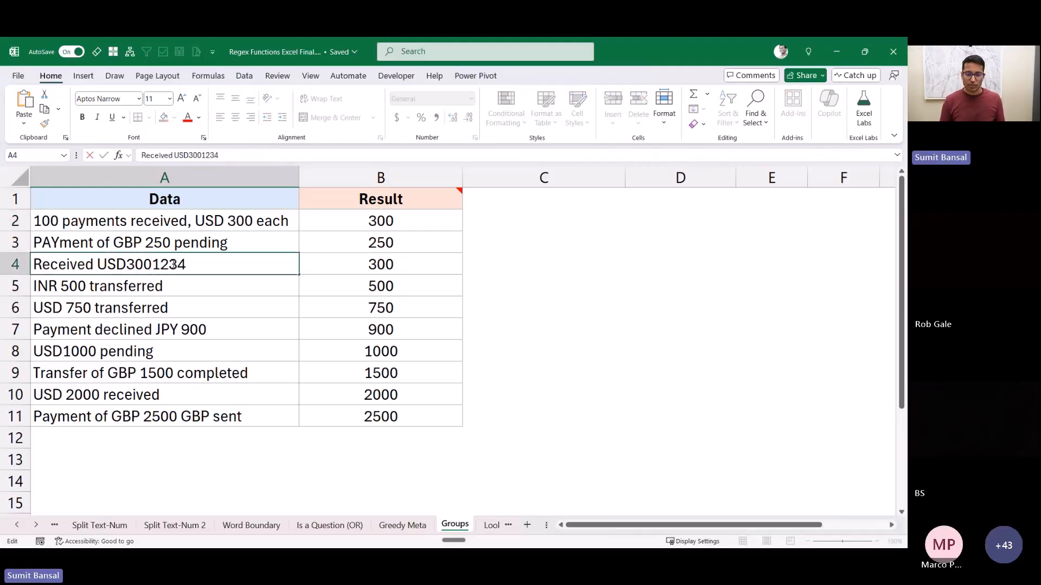
key(Return)
click(172, 264)
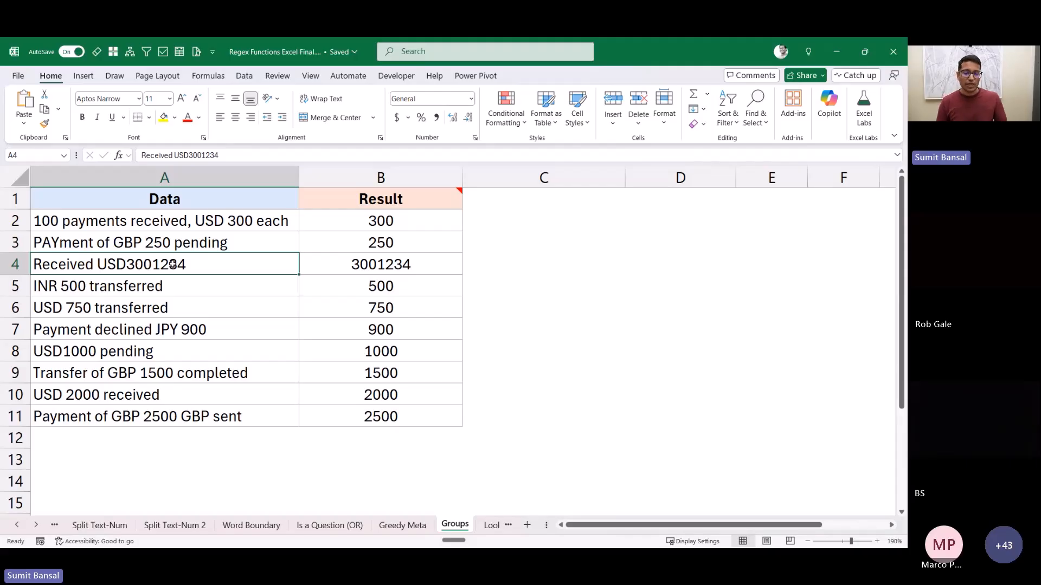
Step: Change the INDEX position in the B2 formula to 1 to return the currency code, and fill it down to B11
key(Up)
key(Up)
key(Right)
key(F2)
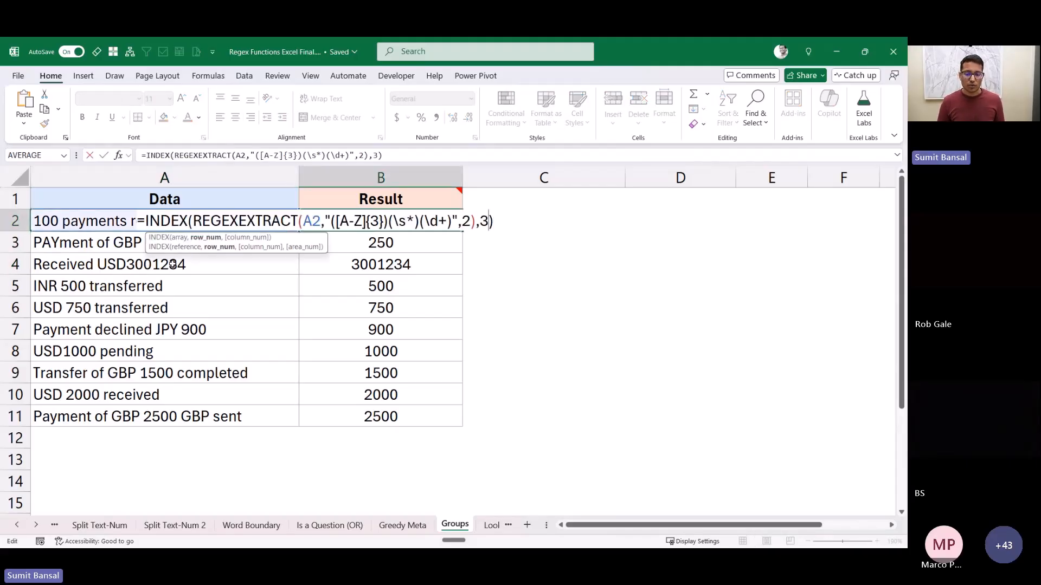
key(BackSpace)
text(1)
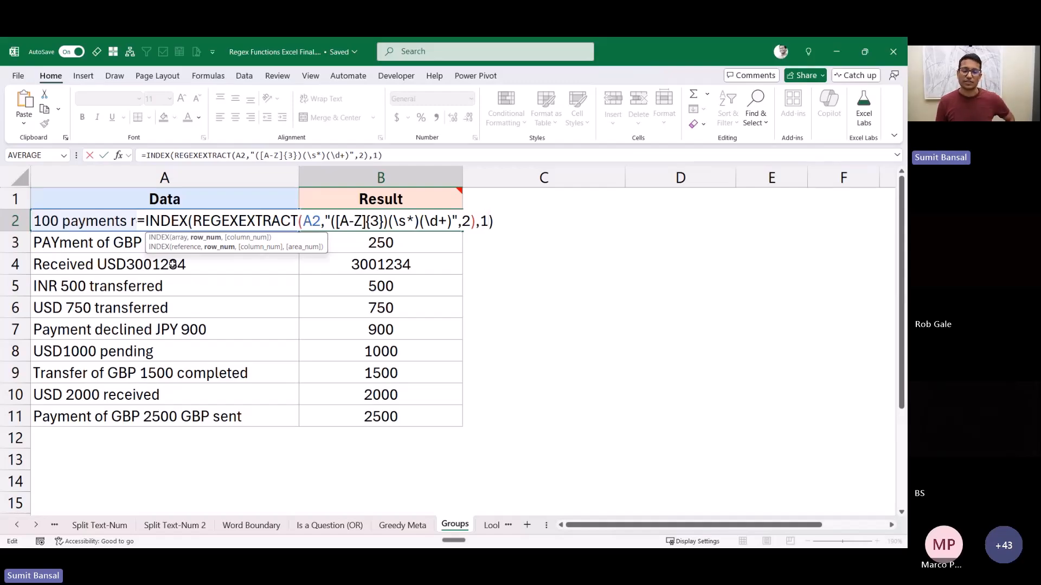
key(Return)
key(Up)
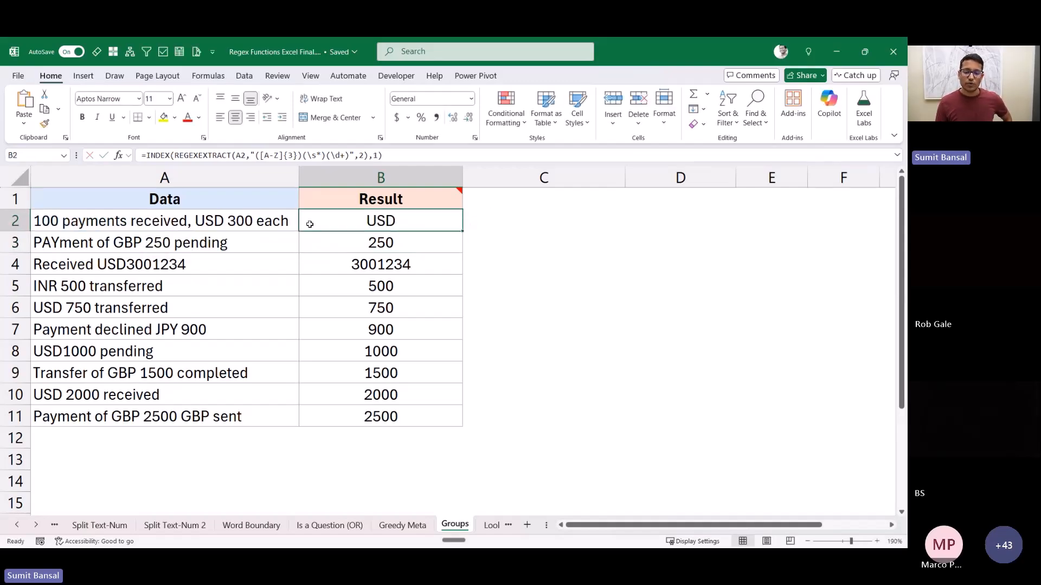
double_click(463, 231)
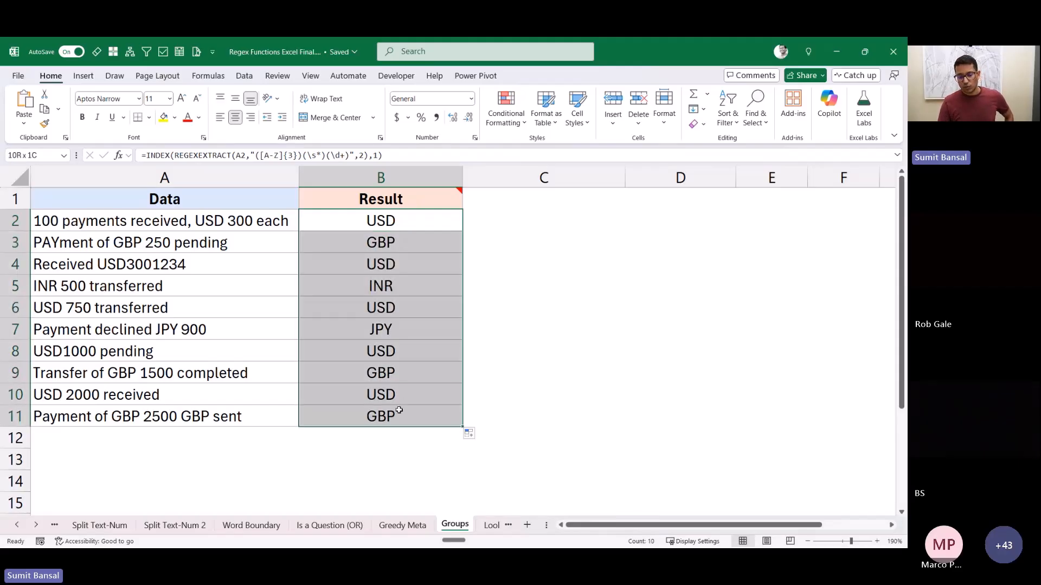
Step: Shorten the currency code in A2 to US so it reads "100 payments received, US 300 each"
double_click(217, 221)
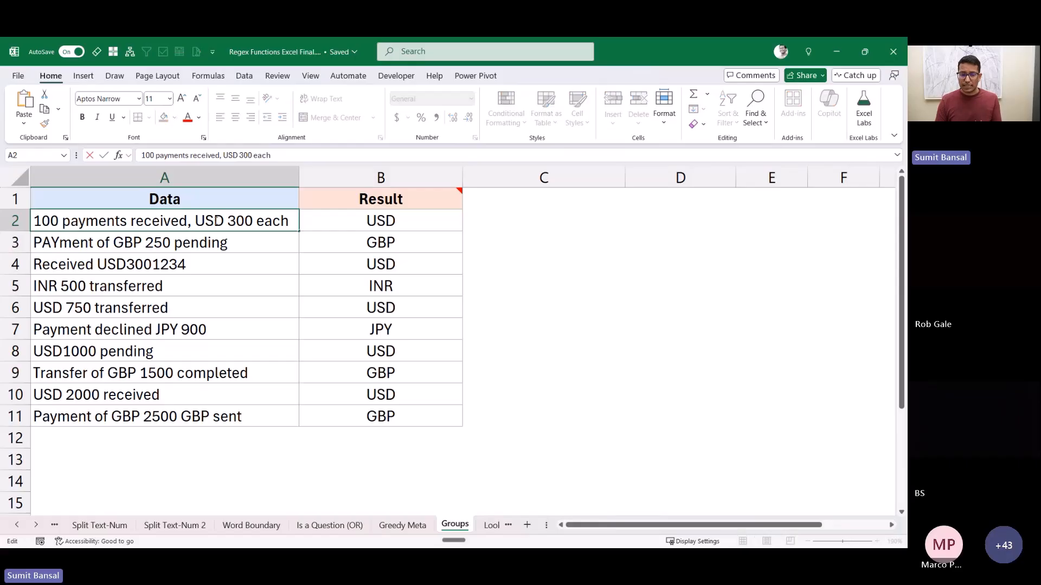
drag(218, 221, 224, 221)
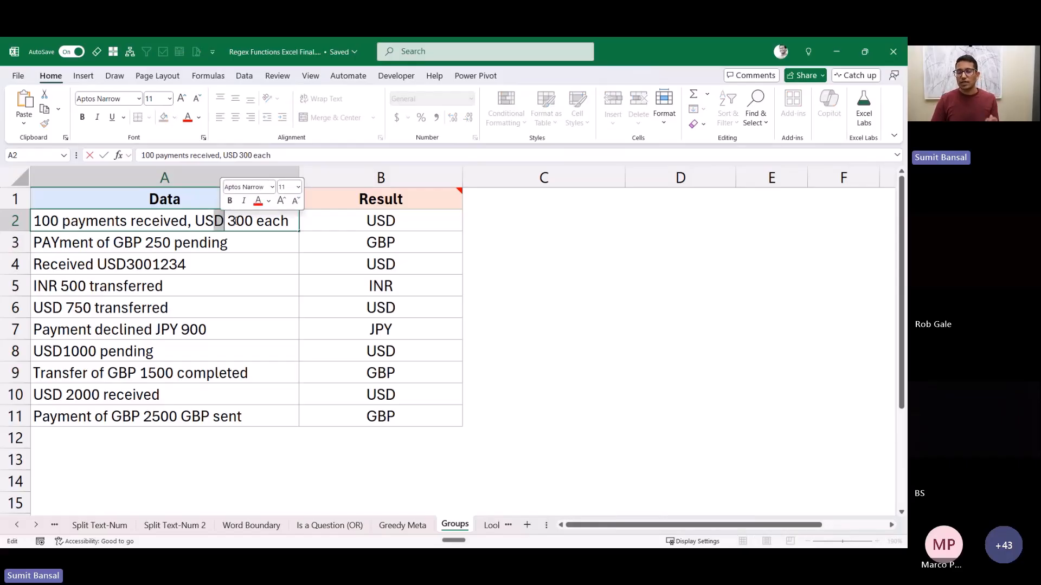
key(BackSpace)
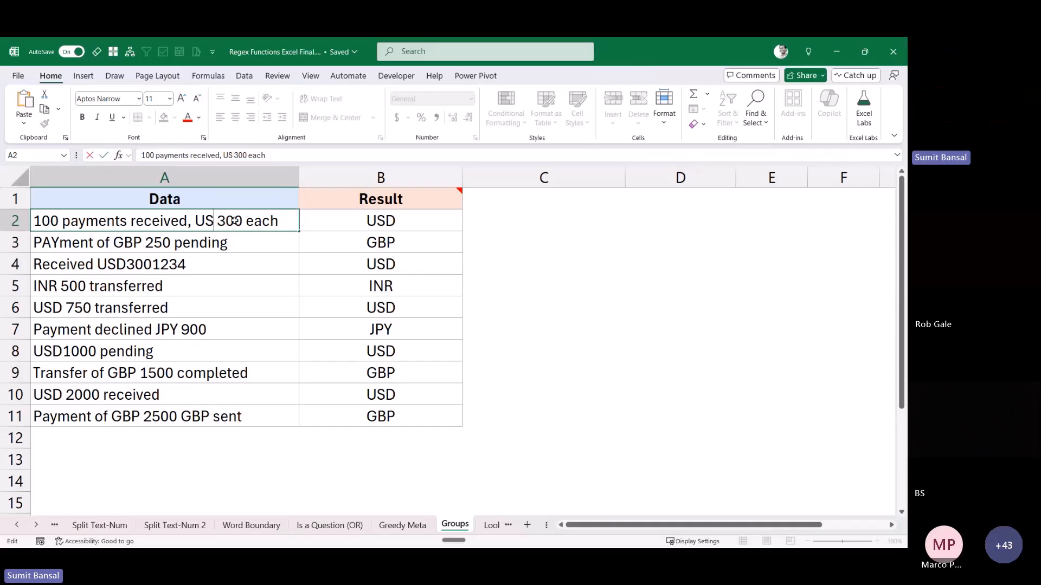
key(ctrl+Return)
Step: Restore the missing D in A2 so the text reads "100 payments received, USD 300 each"
key(F2)
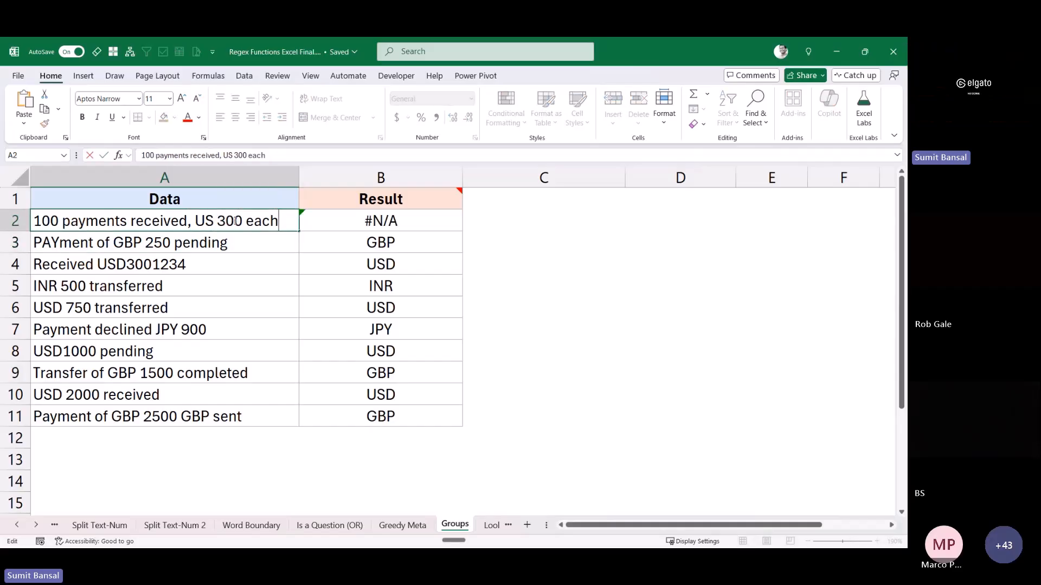
click(214, 221)
text(D)
key(Return)
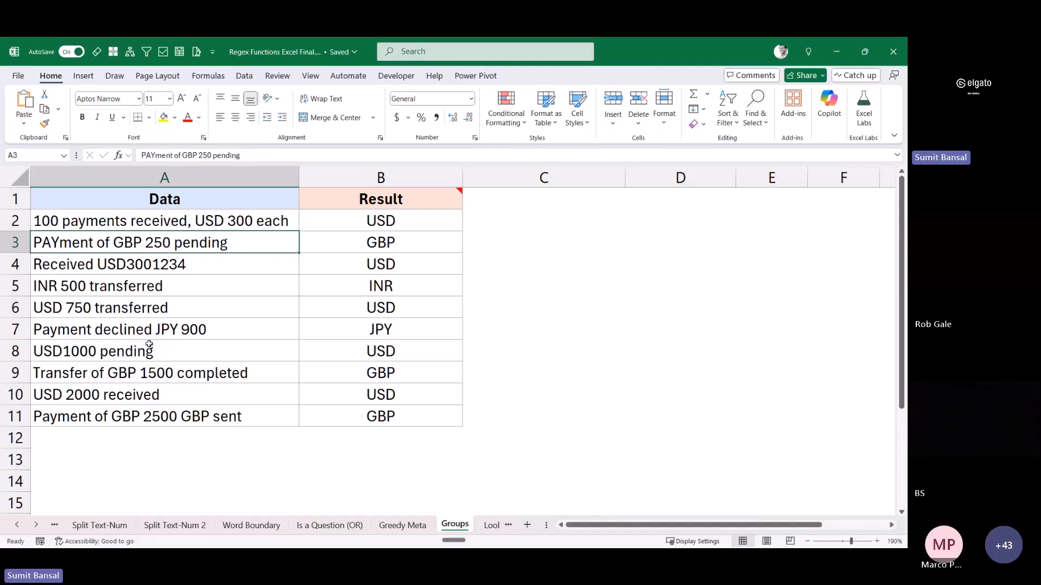
Step: Open the Look Ahead Behind worksheet
click(36, 525)
click(37, 525)
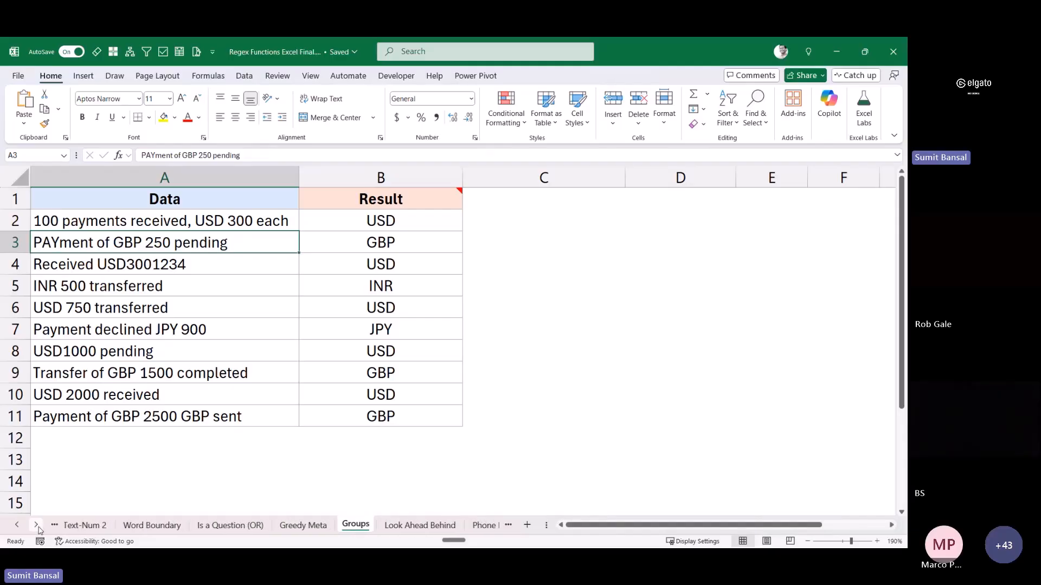
click(362, 525)
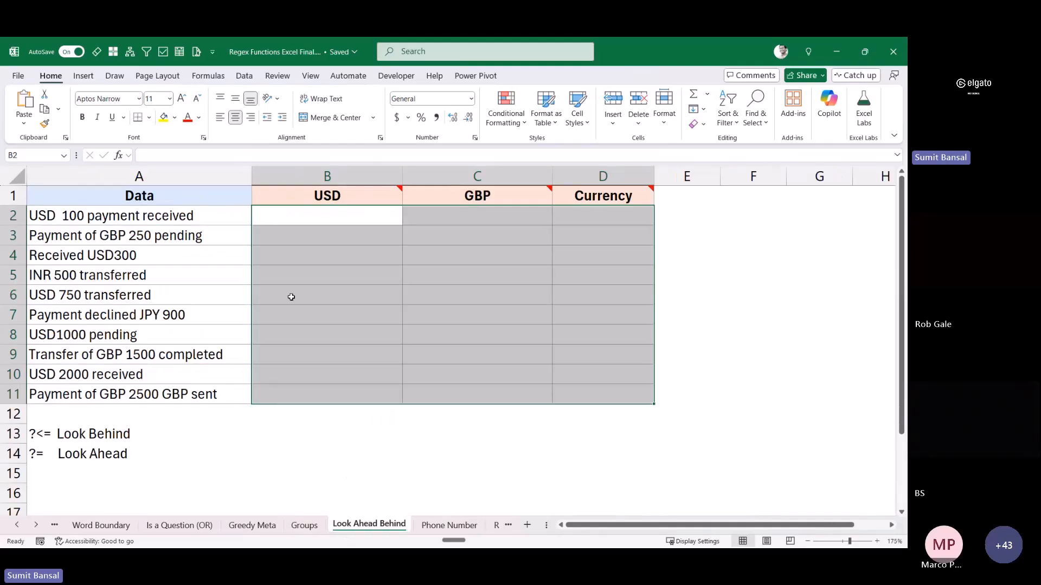
Step: Examine the payment texts in A2:A11, the empty result columns, and the rows that mention USD
drag(293, 217, 551, 390)
drag(214, 222, 217, 393)
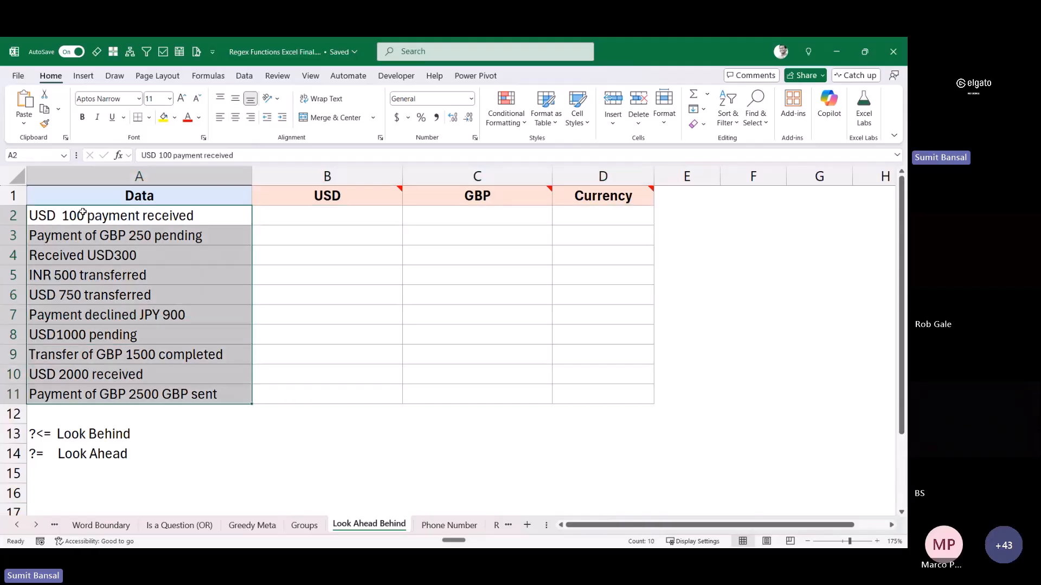
drag(302, 215, 318, 383)
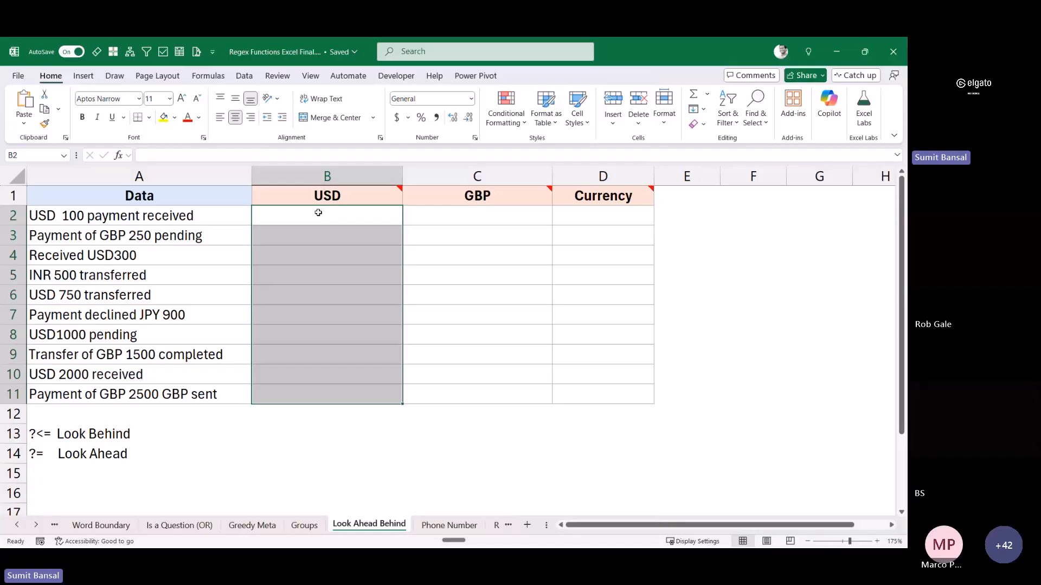
drag(318, 212, 304, 394)
click(151, 219)
click(150, 255)
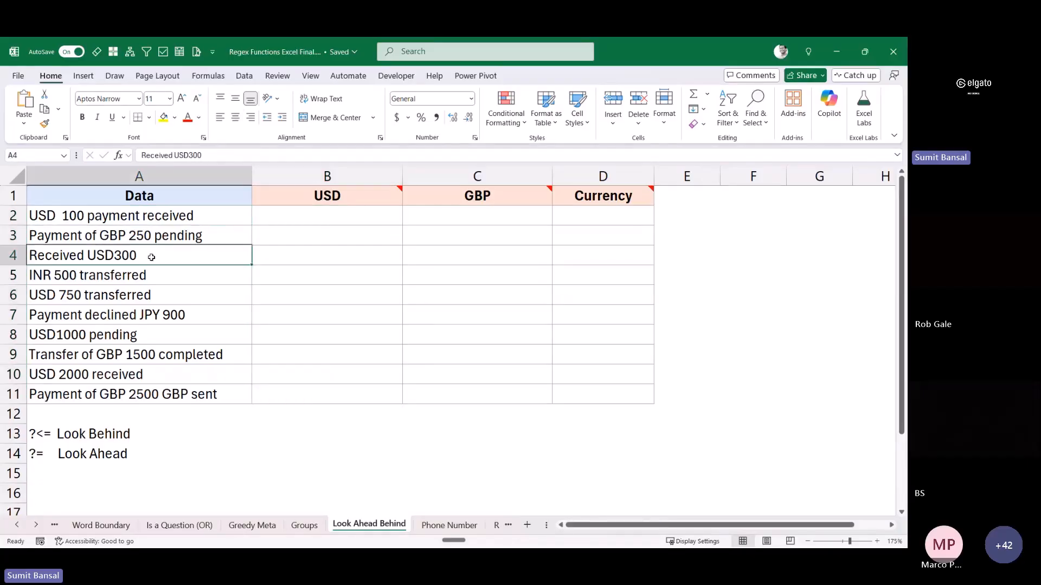
click(140, 297)
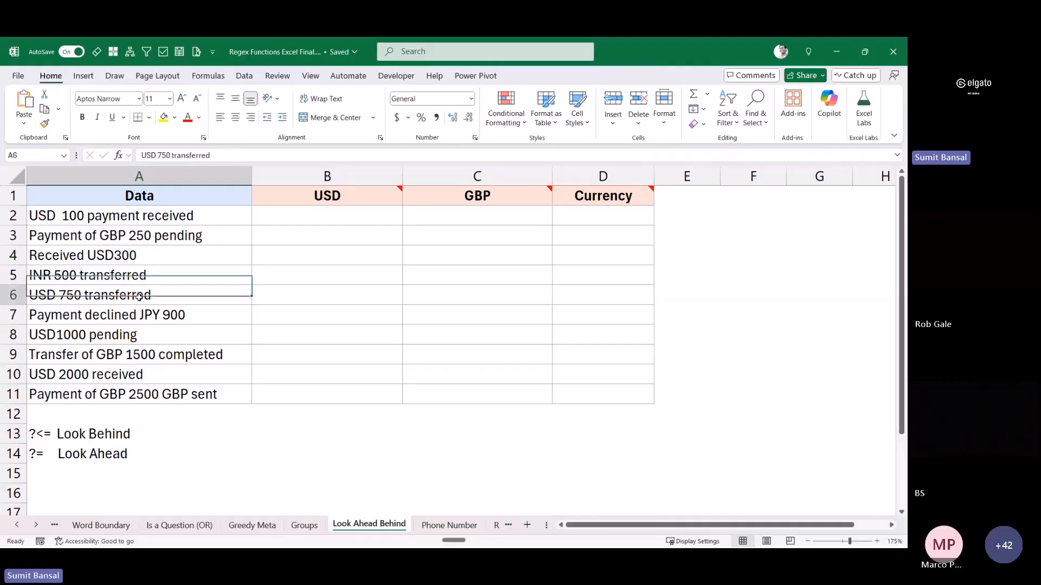
Step: Copy =IFERROR(REGEXEXTRACT(A2:A11,"(?<=USD)\s*\d+"),"") from the B1 note into B2, and check the spilled USD amounts
click(316, 199)
key(shift+F2)
drag(484, 242, 421, 208)
key(ctrl+c)
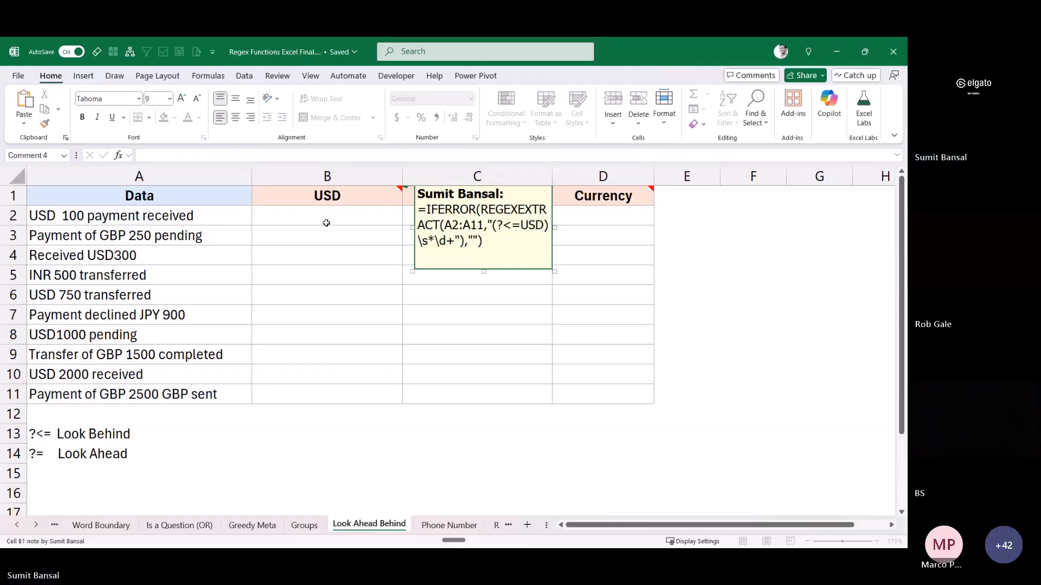
double_click(333, 220)
key(ctrl+v)
key(ctrl+Return)
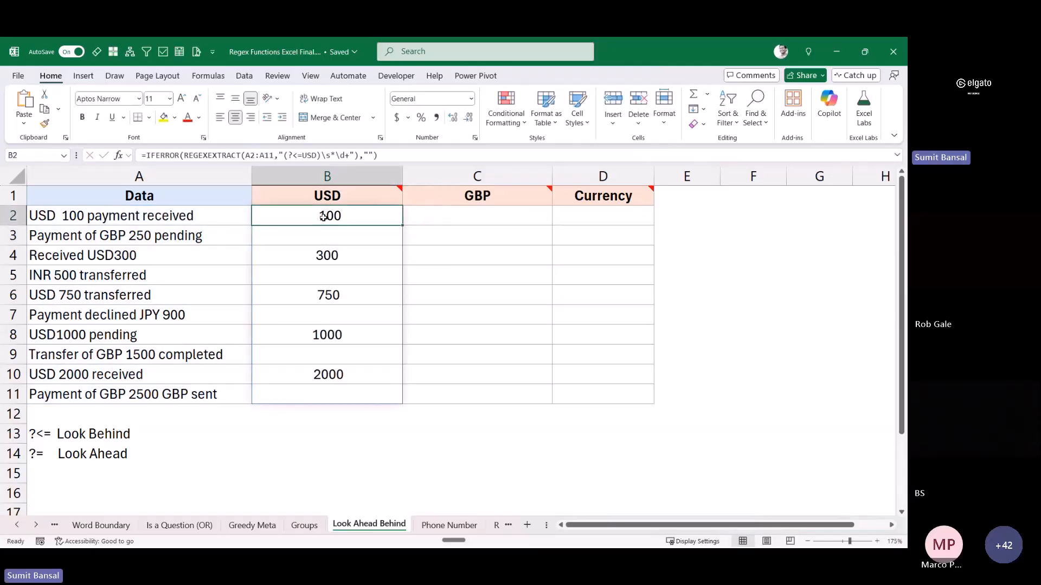
click(337, 255)
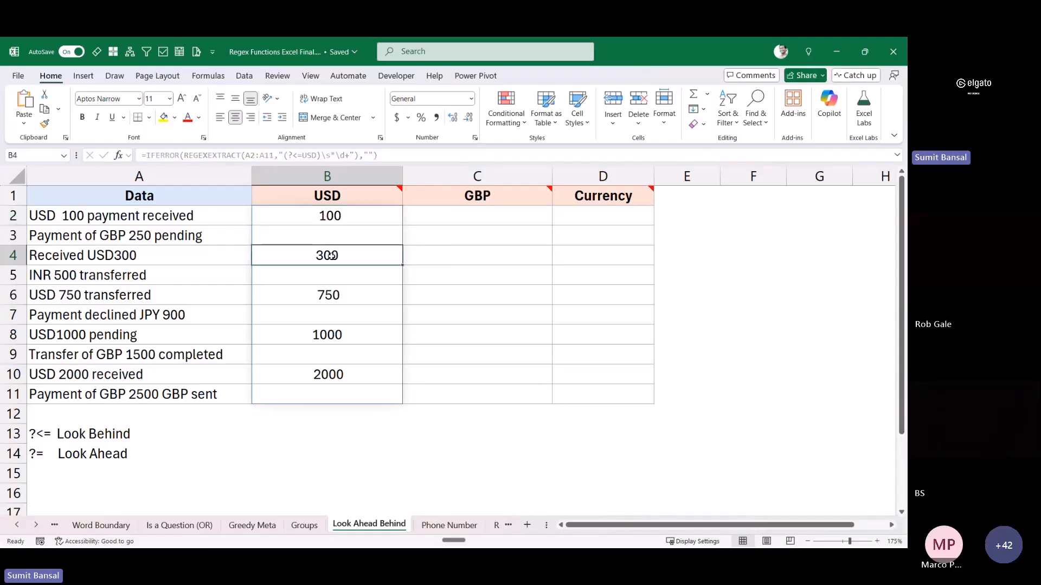
click(331, 293)
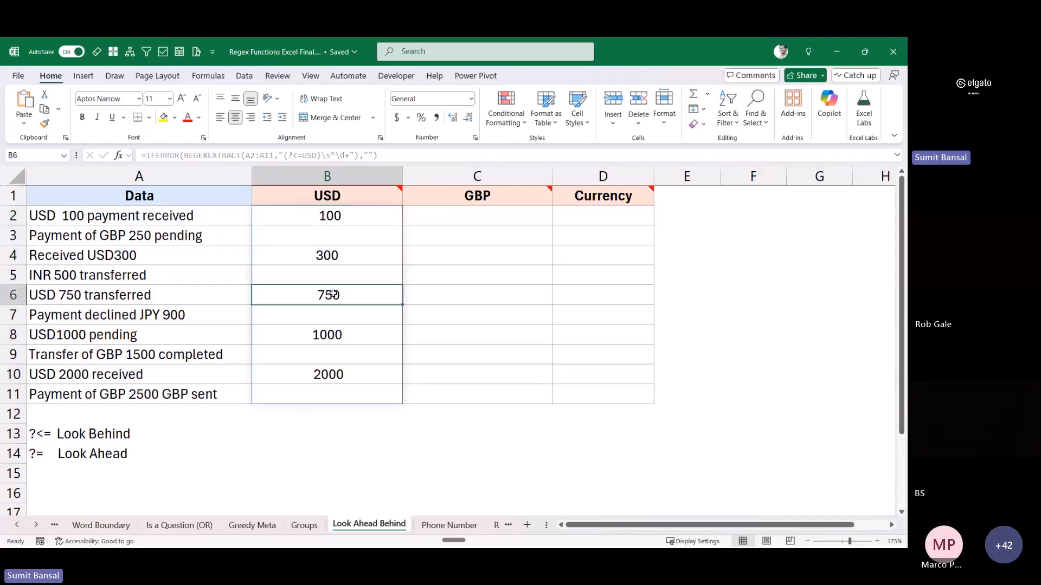
click(321, 236)
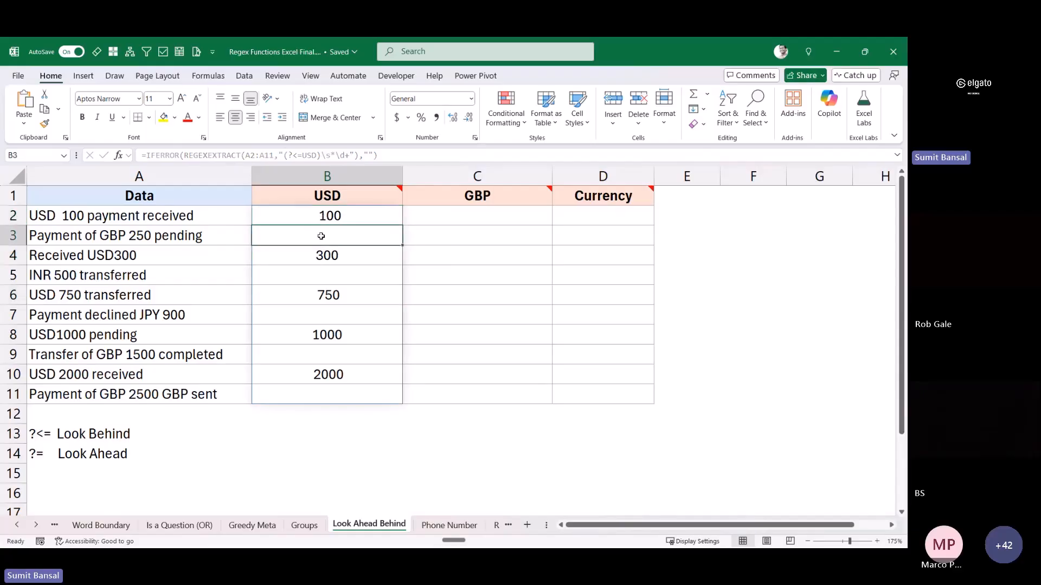
click(313, 278)
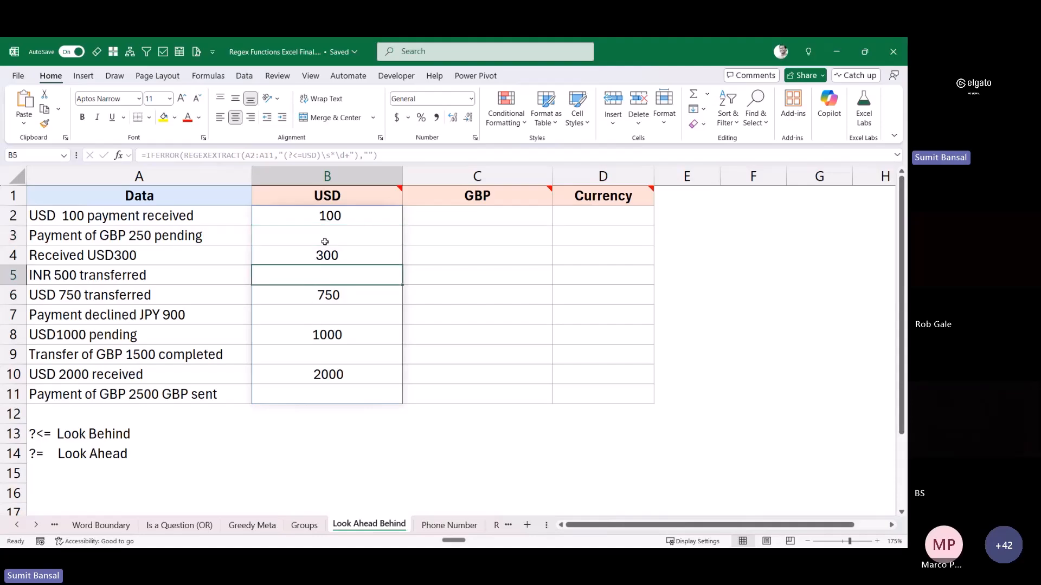
Step: Copy the pattern part (?<=USD)\s*\d+") out of the B2 formula, leaving the formula unedited
click(325, 216)
double_click(274, 217)
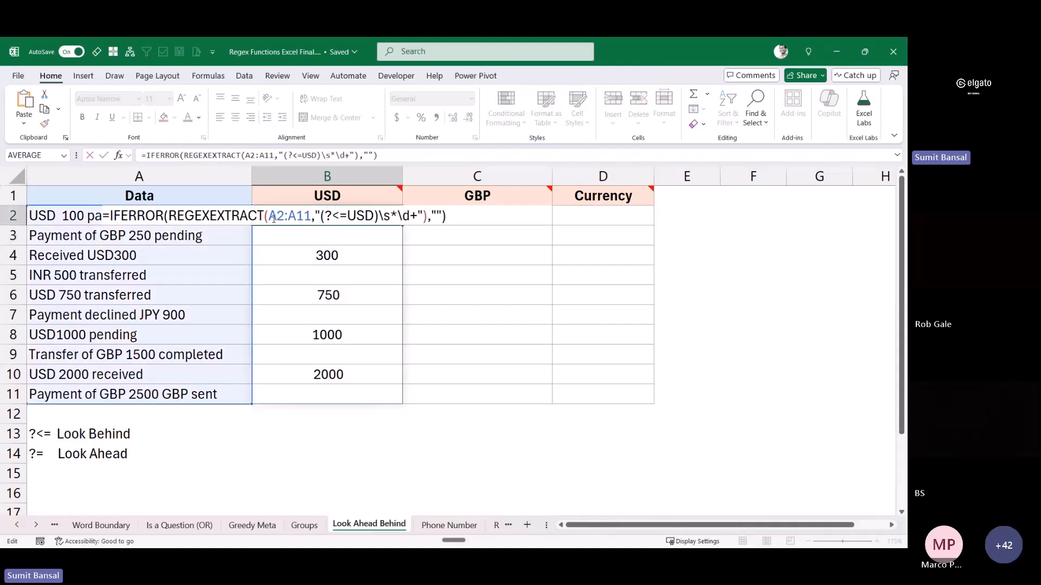
drag(320, 216, 429, 215)
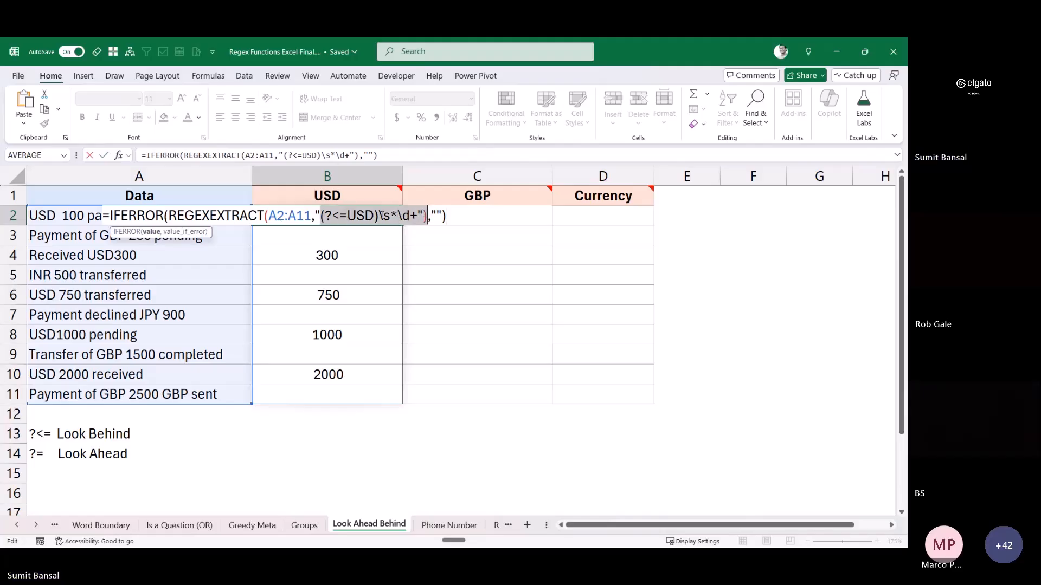
key(ctrl+c)
key(Escape)
double_click(283, 427)
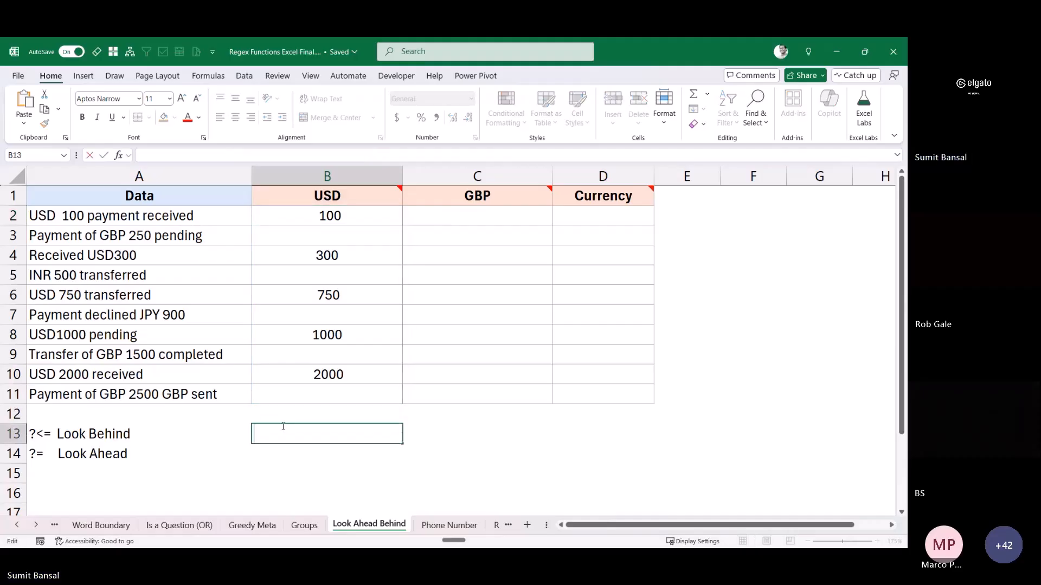
key(ctrl+v)
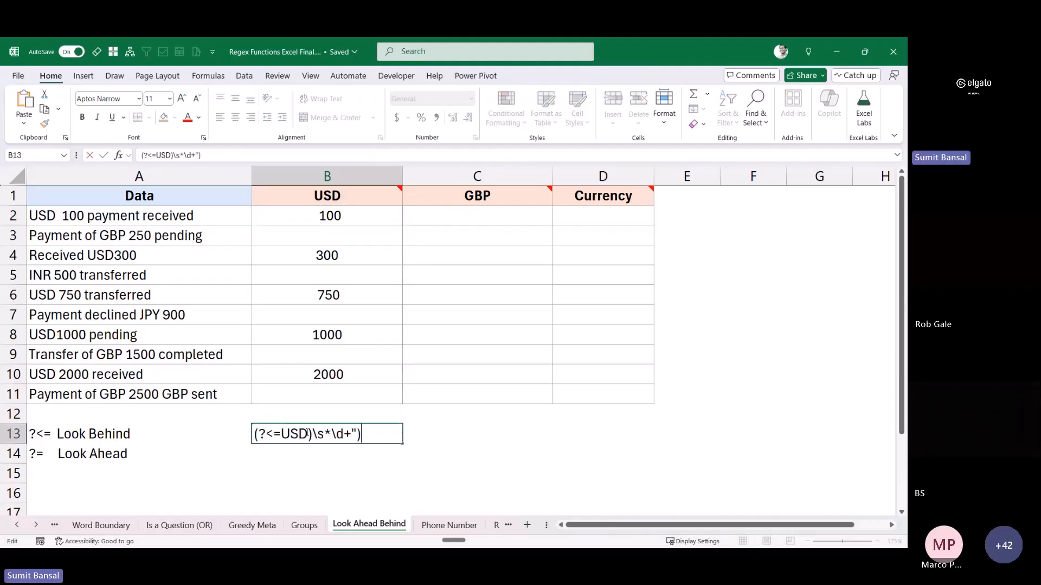
drag(307, 433, 244, 432)
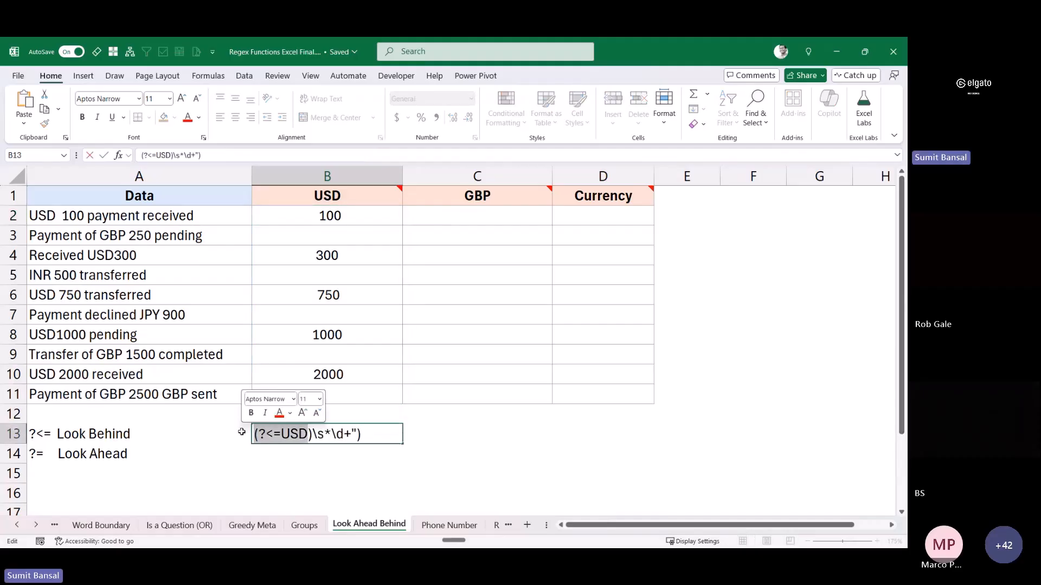
key(Escape)
click(35, 434)
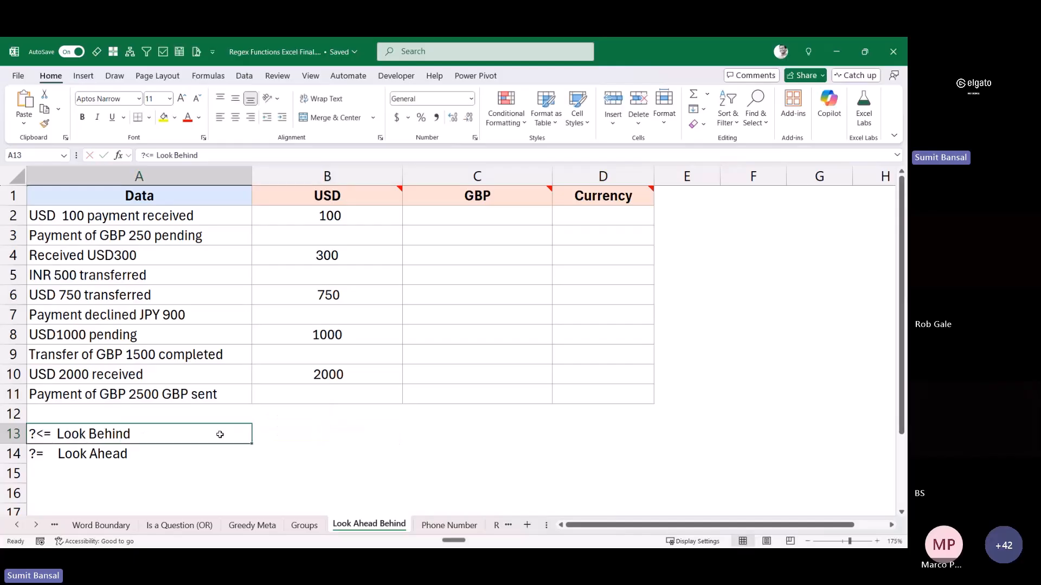
Step: Paste the copied pattern (?<=USD)\s*\d+") into B13, examine its look-behind, \s* and \d+ parts, and discard the entry
click(290, 429)
double_click(290, 429)
key(ctrl+v)
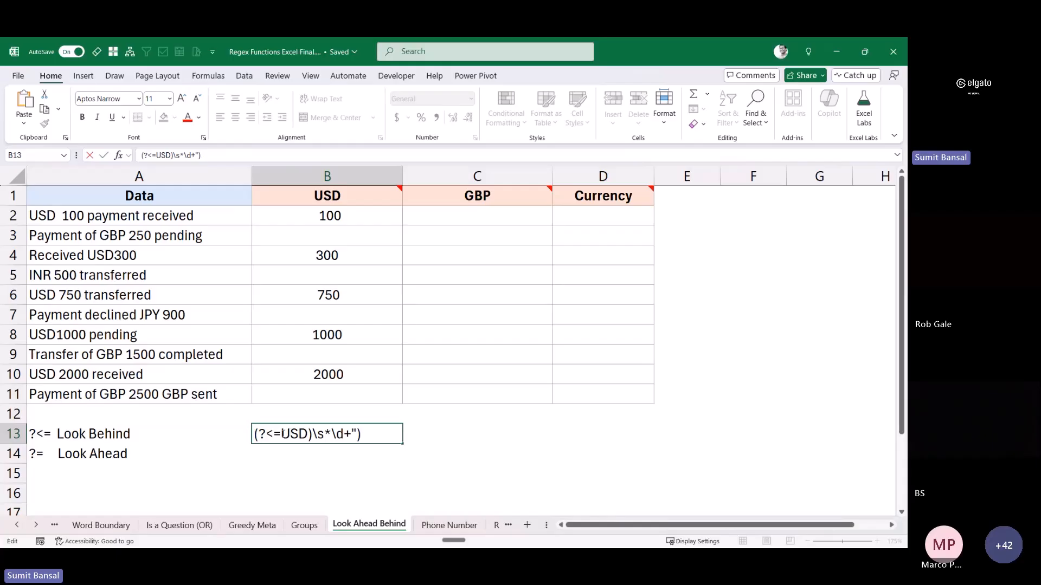
drag(282, 434, 251, 437)
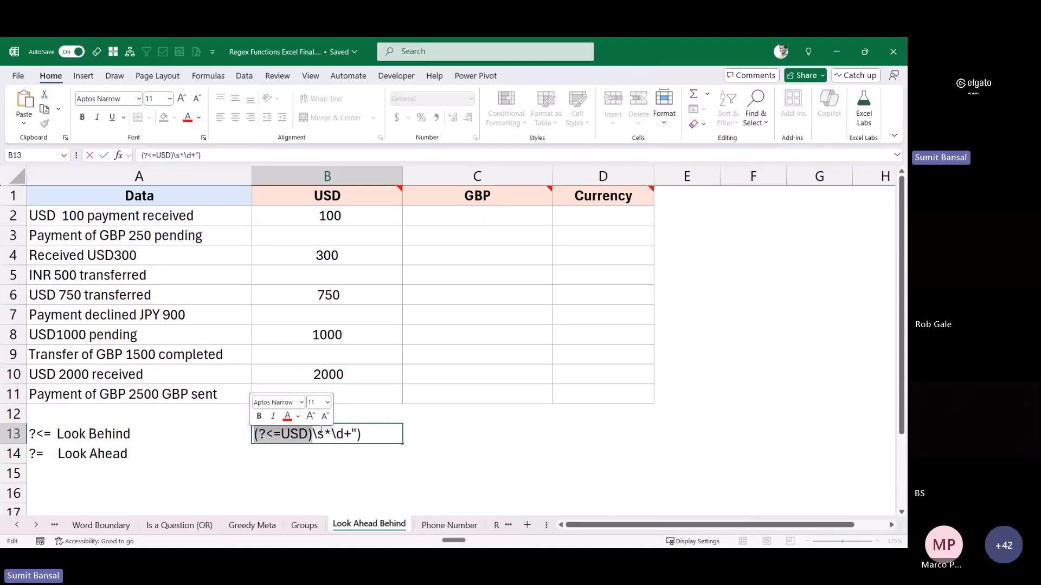
drag(313, 434, 332, 434)
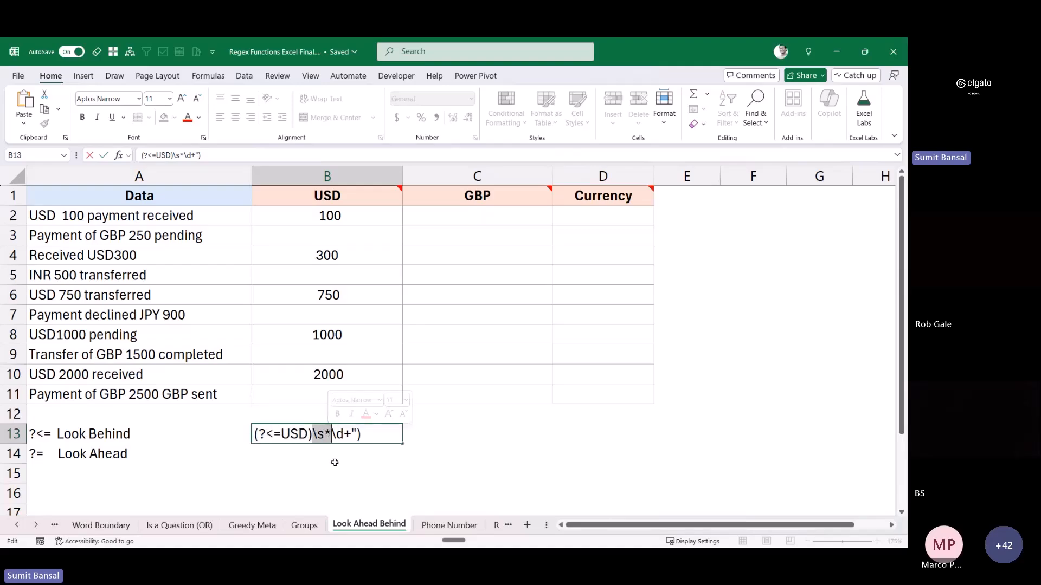
click(312, 433)
drag(313, 434, 324, 434)
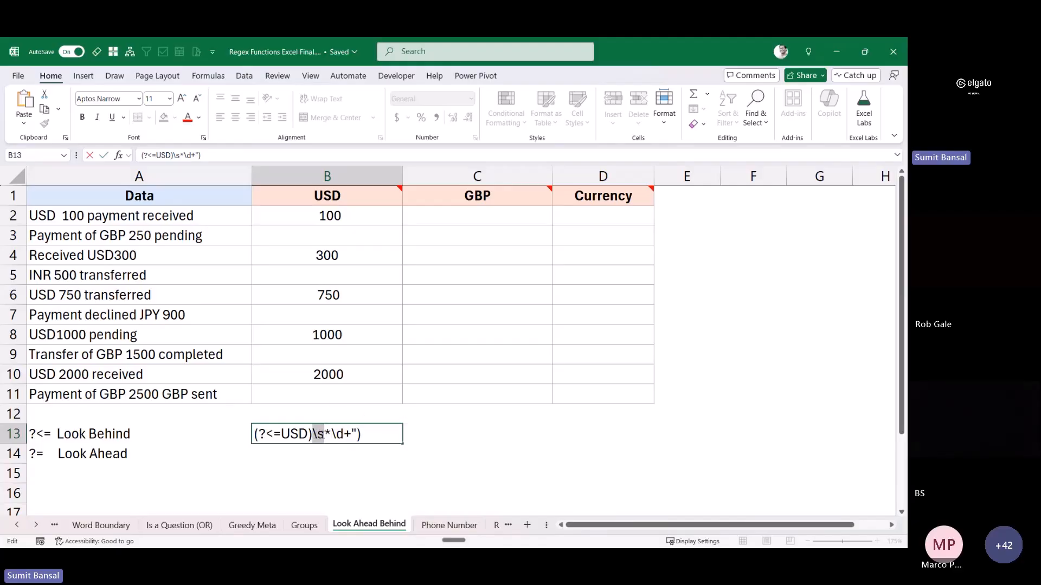
shift+click(331, 433)
drag(332, 434, 352, 434)
key(Escape)
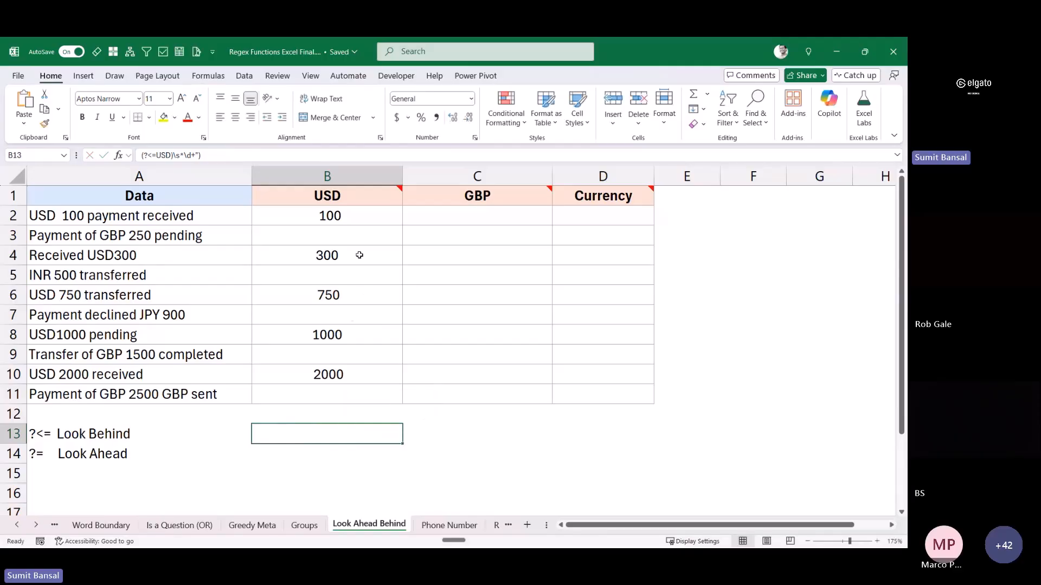
click(345, 216)
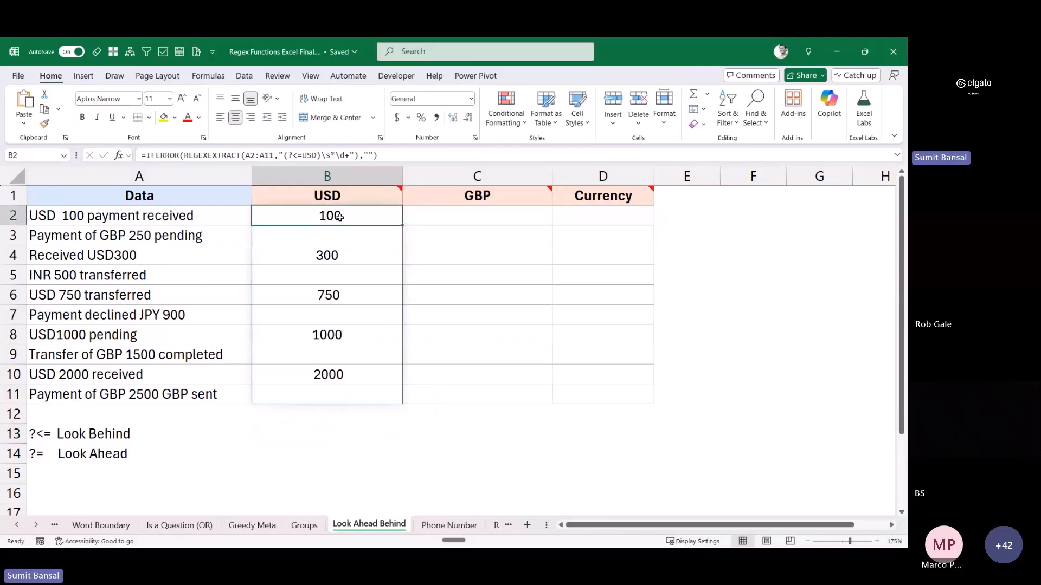
double_click(331, 219)
drag(349, 215, 366, 215)
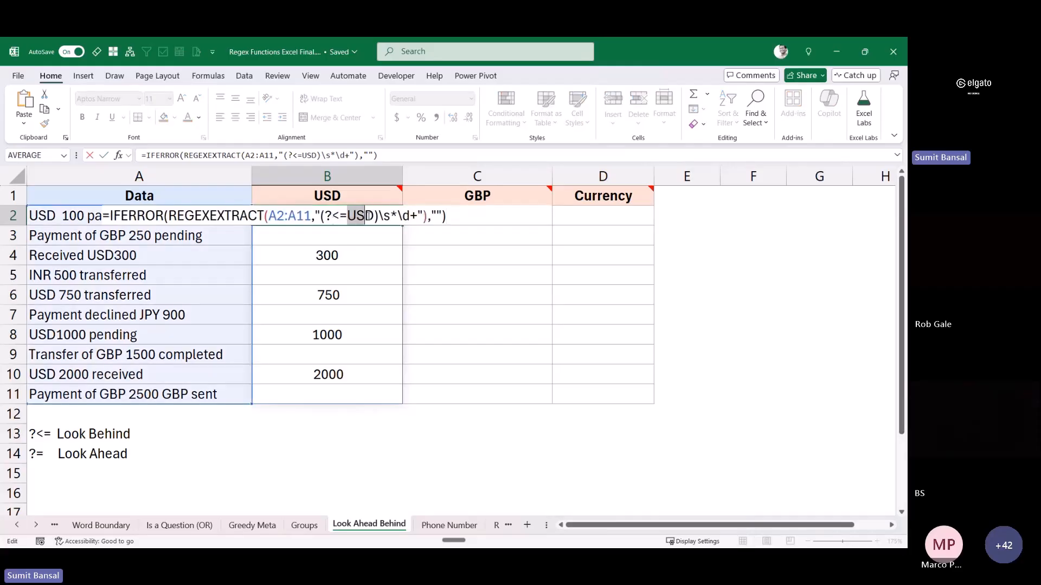
key(Escape)
click(350, 199)
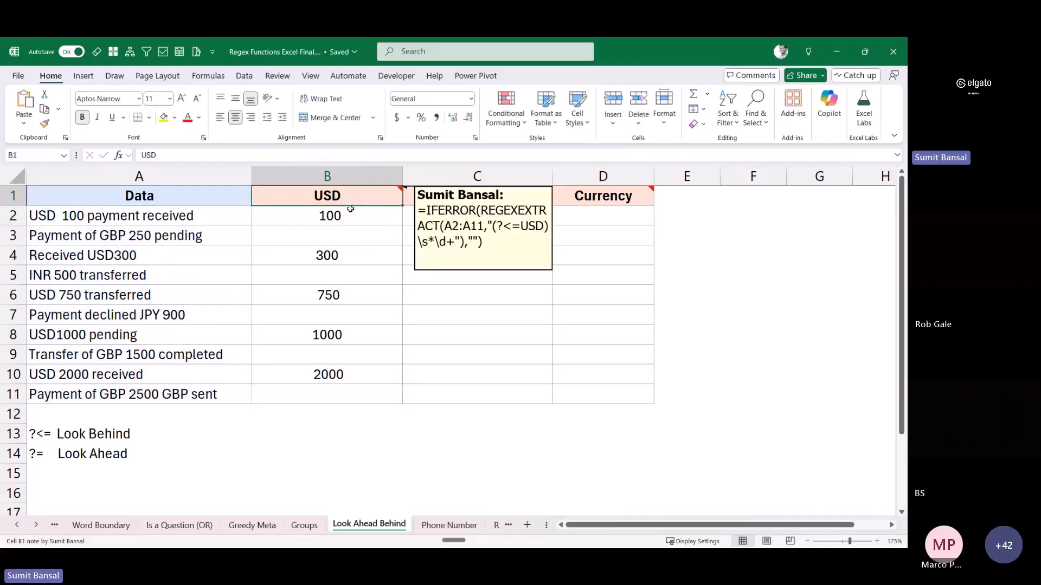
Step: Replace the literal USD in the B2 pattern with a reference to B1, making the pattern "(?<="&B1&")\s*\d+"
click(350, 214)
double_click(358, 221)
drag(348, 216, 374, 216)
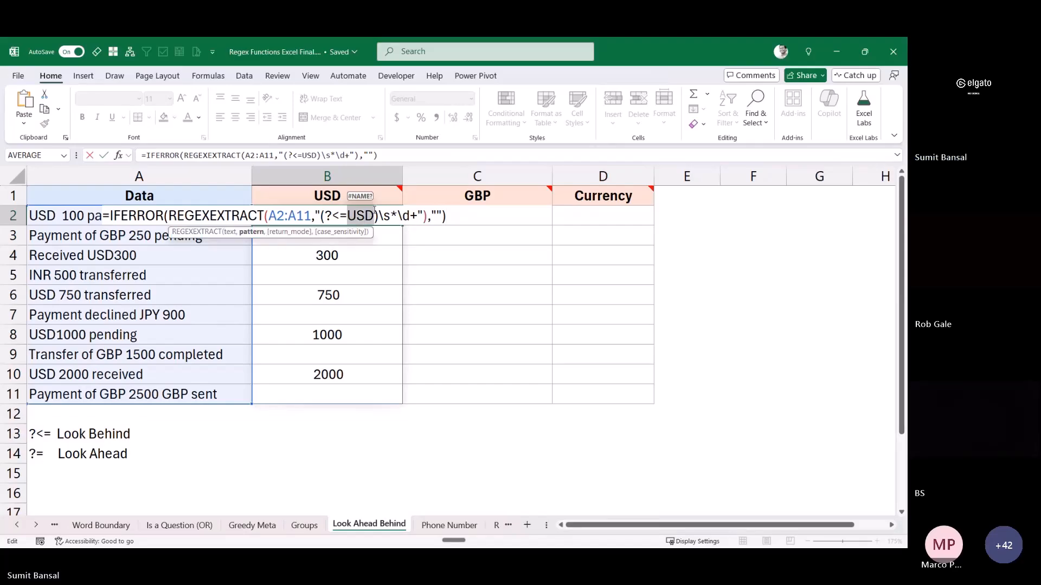
text("(?<=")
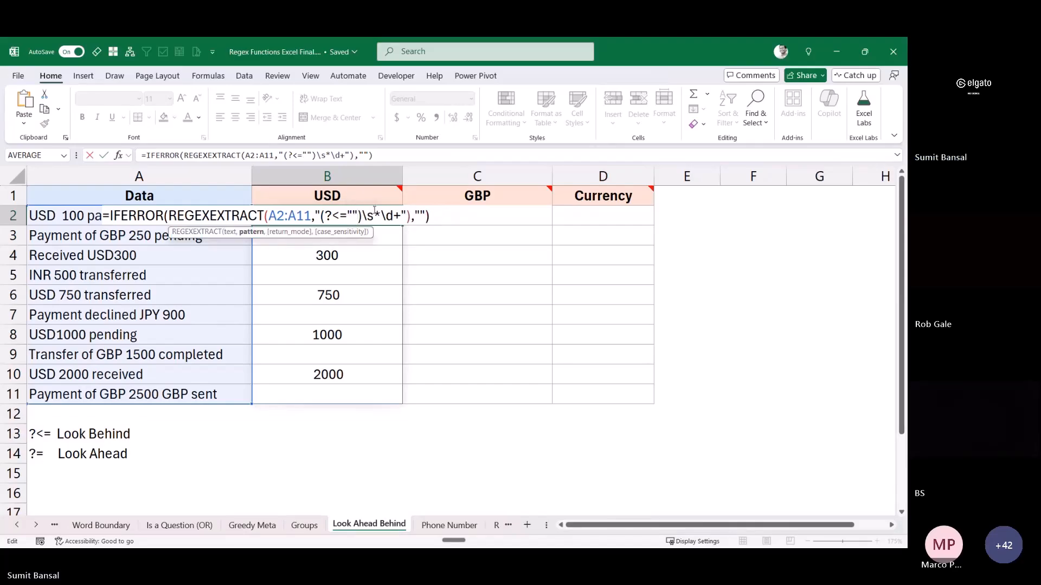
text(&&)
key(Left)
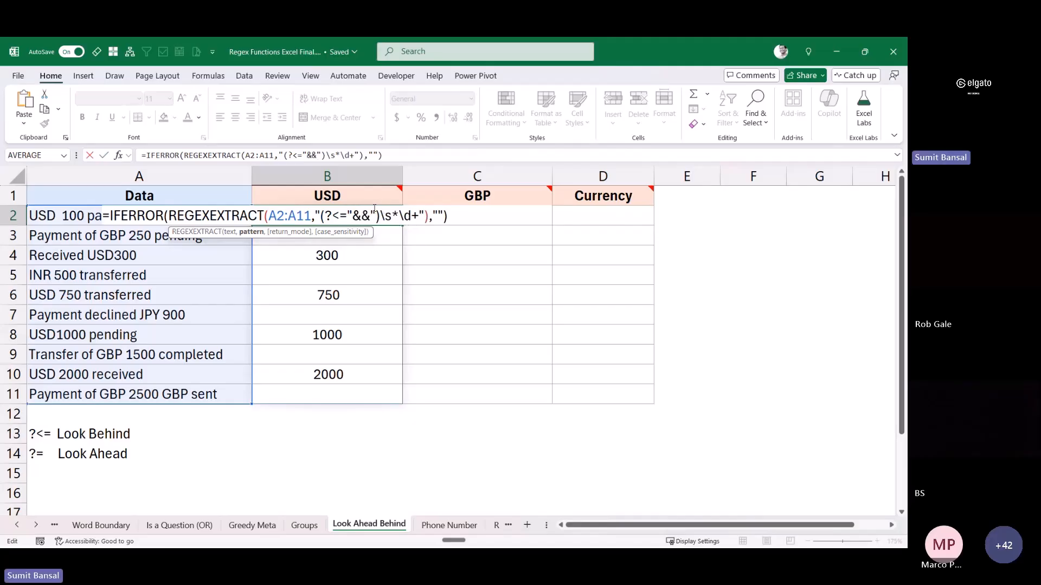
click(358, 194)
key(ctrl+Return)
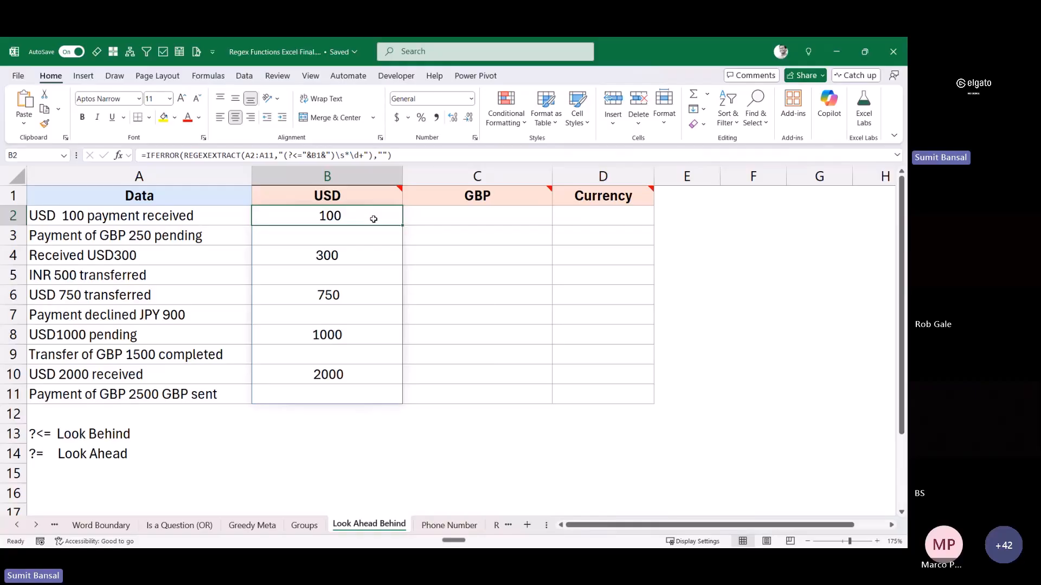
Step: Change the B1 header to USD|GBP and check the spilled amounts, including the INR and JPY rows
click(351, 197)
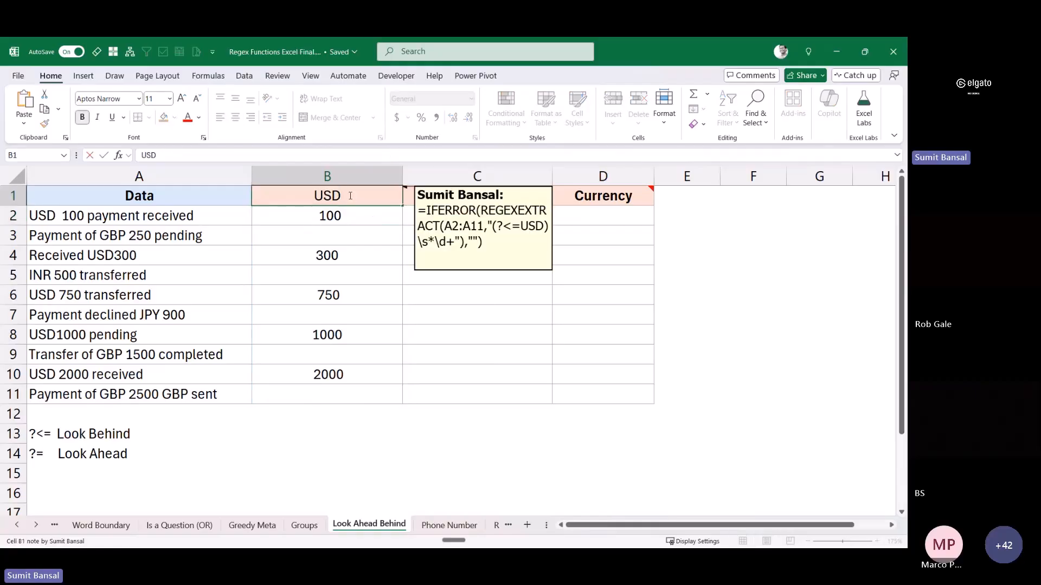
text(|GBP)
key(Return)
click(349, 196)
click(361, 217)
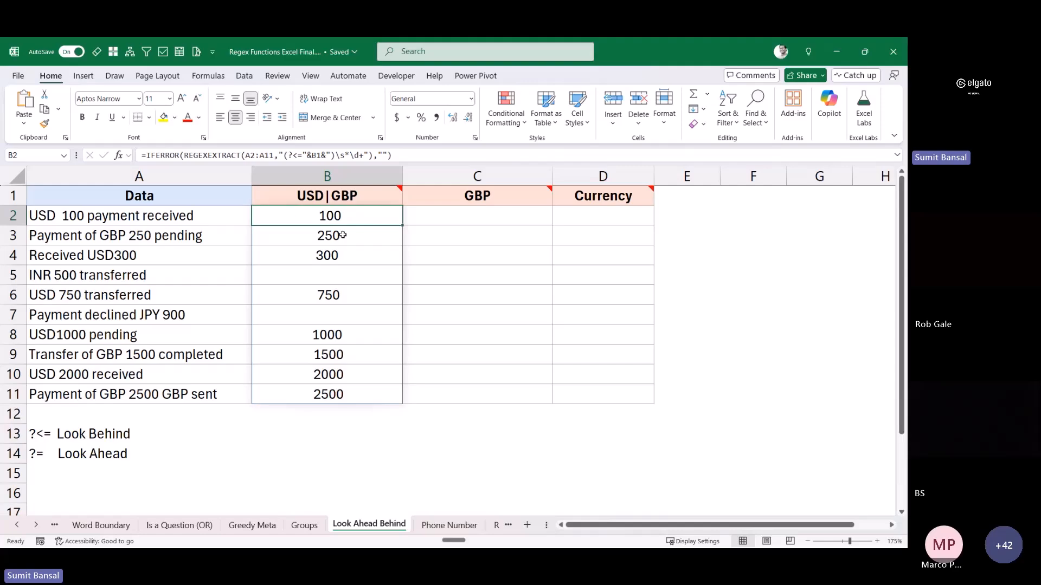
click(348, 234)
drag(224, 269, 293, 274)
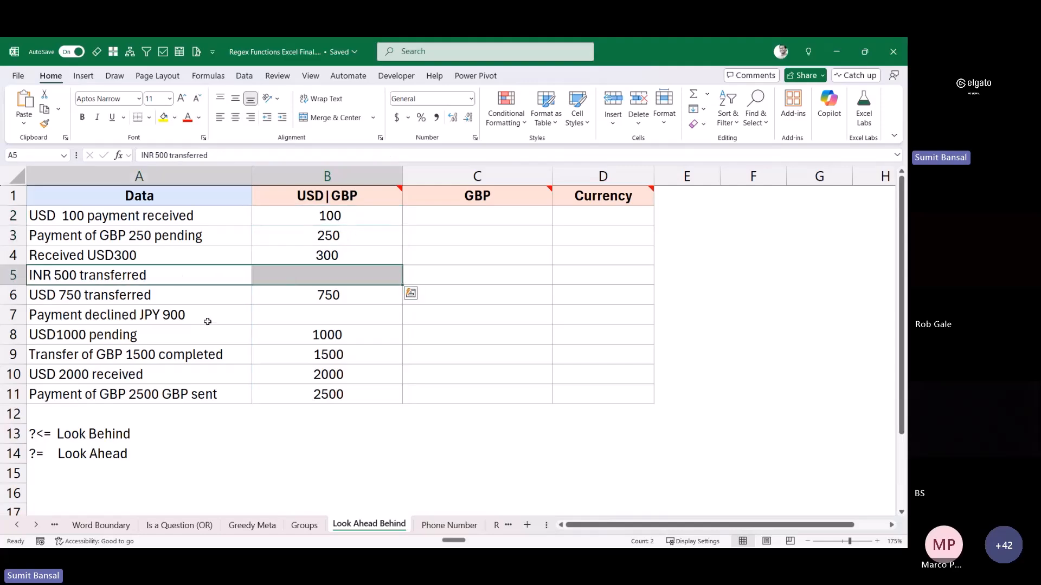
drag(204, 319, 279, 317)
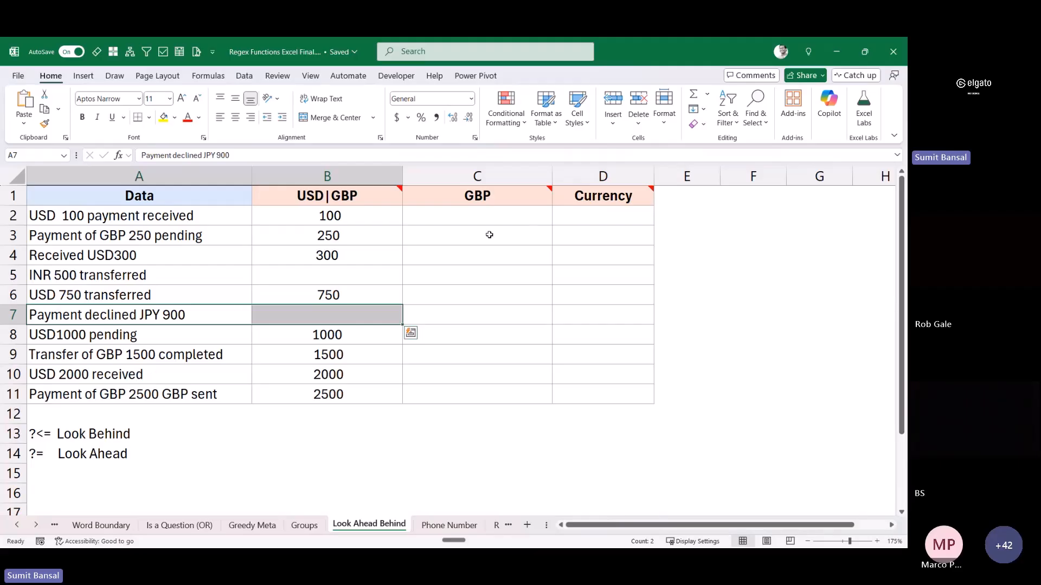
Step: Copy =REGEXEXTRACT(A2:A11,"[A-Z]+(?=(\s*\d+))") from the D1 note into D2, reviewing its look-ahead and letter parts before committing
drag(153, 217, 147, 396)
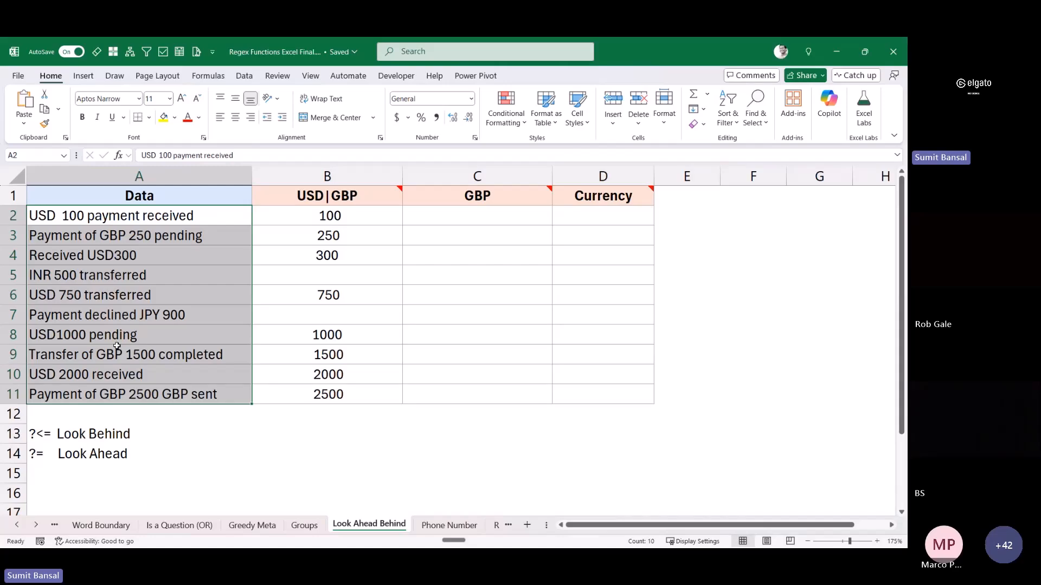
click(582, 193)
key(shift+F2)
drag(736, 241, 618, 215)
key(ctrl+c)
double_click(601, 220)
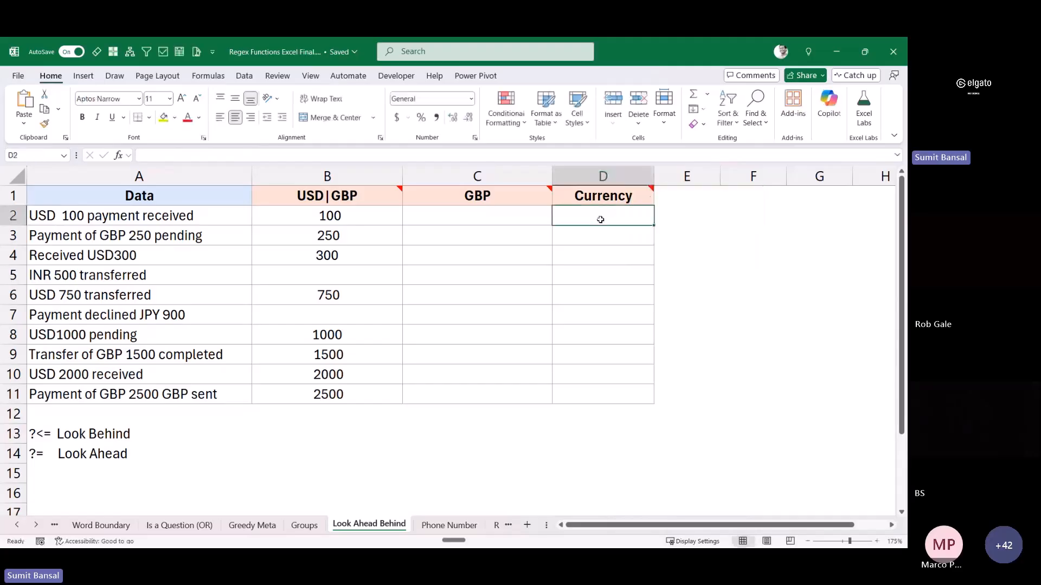
key(ctrl+v)
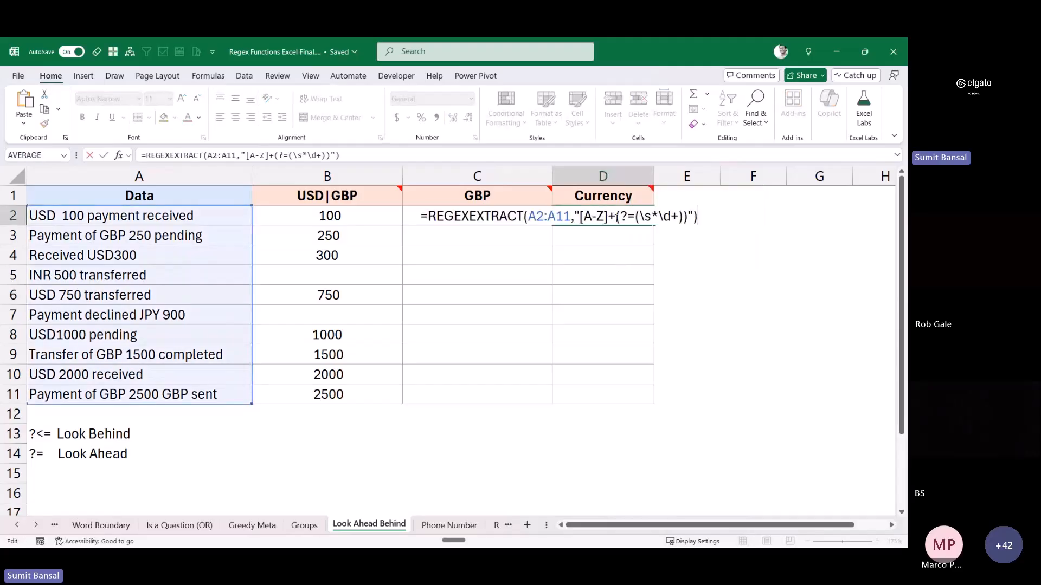
drag(621, 216, 635, 216)
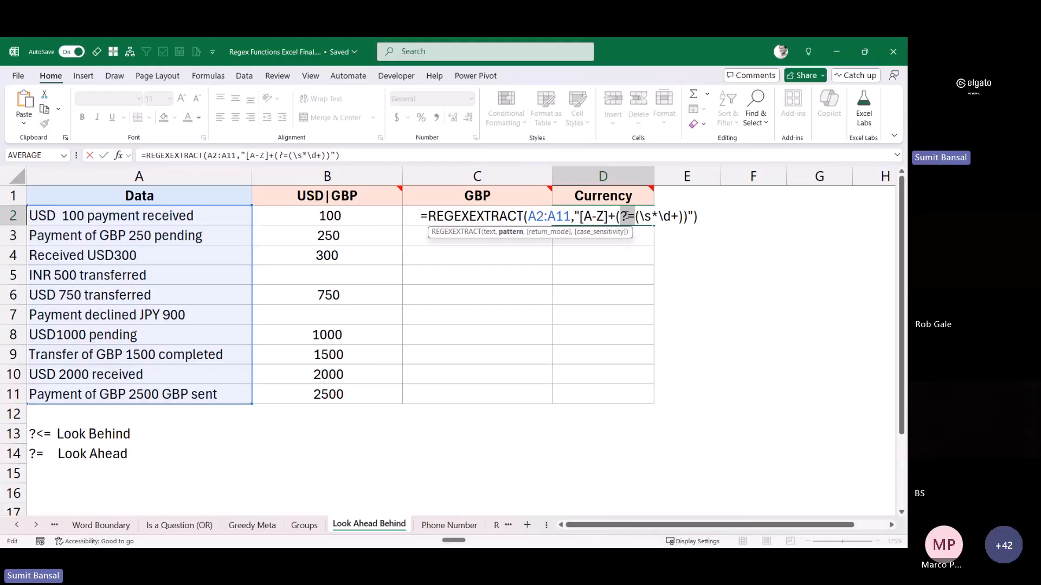
drag(635, 217, 684, 216)
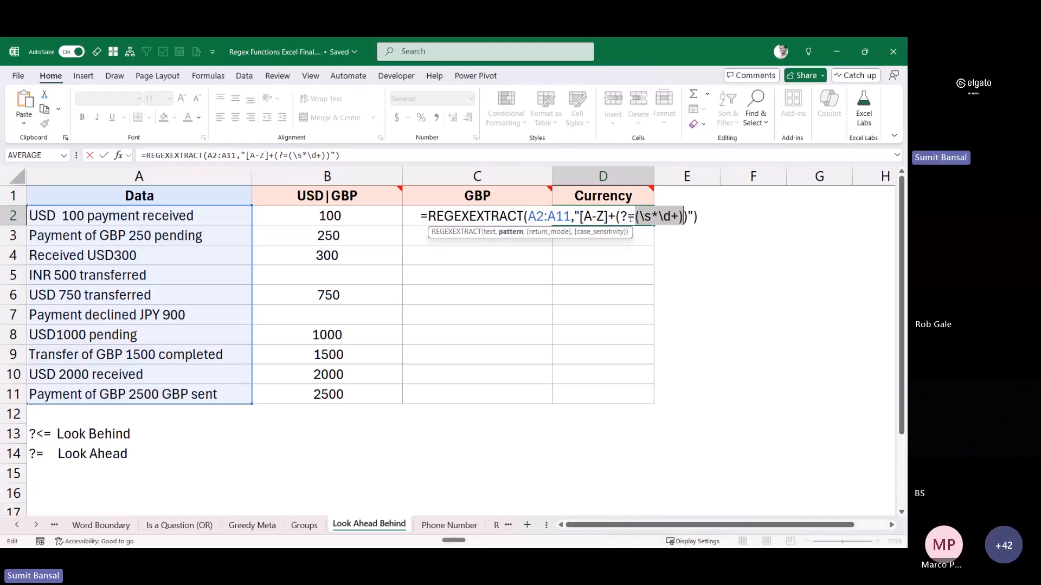
drag(580, 217, 616, 216)
key(ctrl+Return)
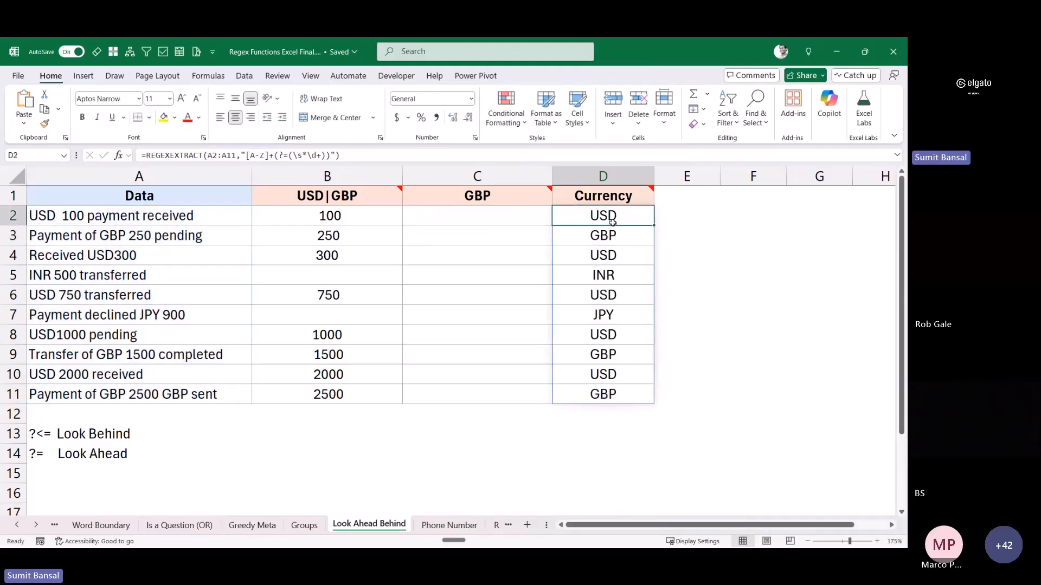
Step: Remove the amount after USD in A2 to test the currency formula, and undo the removal
double_click(87, 215)
drag(86, 215, 59, 215)
key(BackSpace)
key(Return)
click(66, 211)
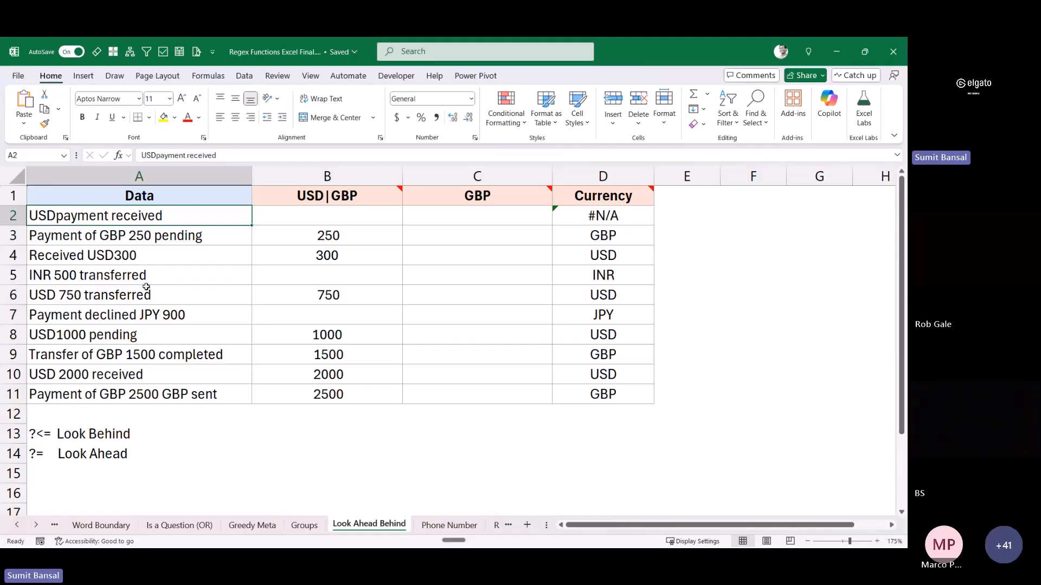
key(ctrl+z)
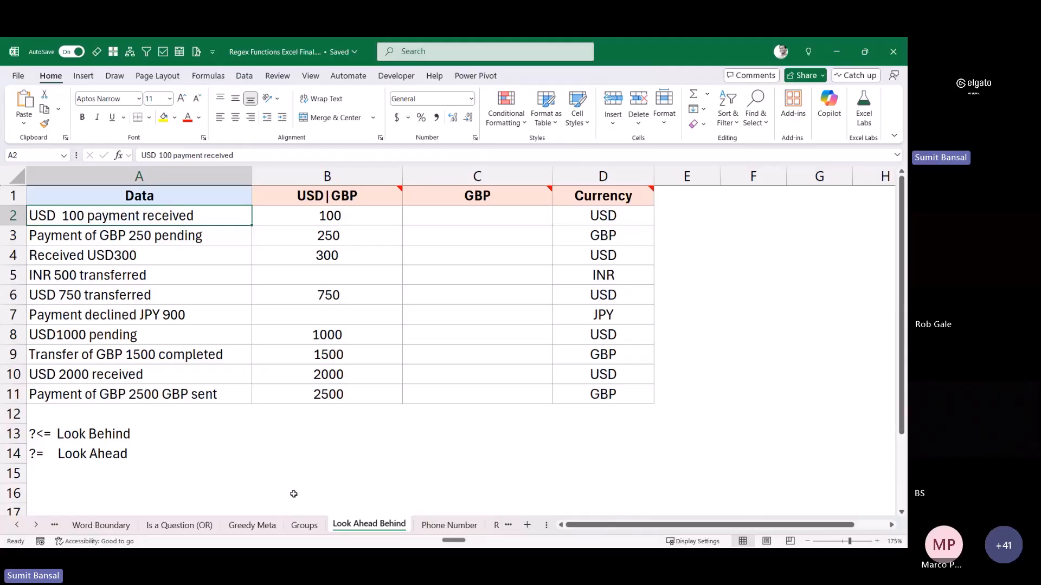
Step: Open the Phone Number worksheet and examine the number formats in A2:A9, temporarily marking country prefixes and separators in red
click(432, 525)
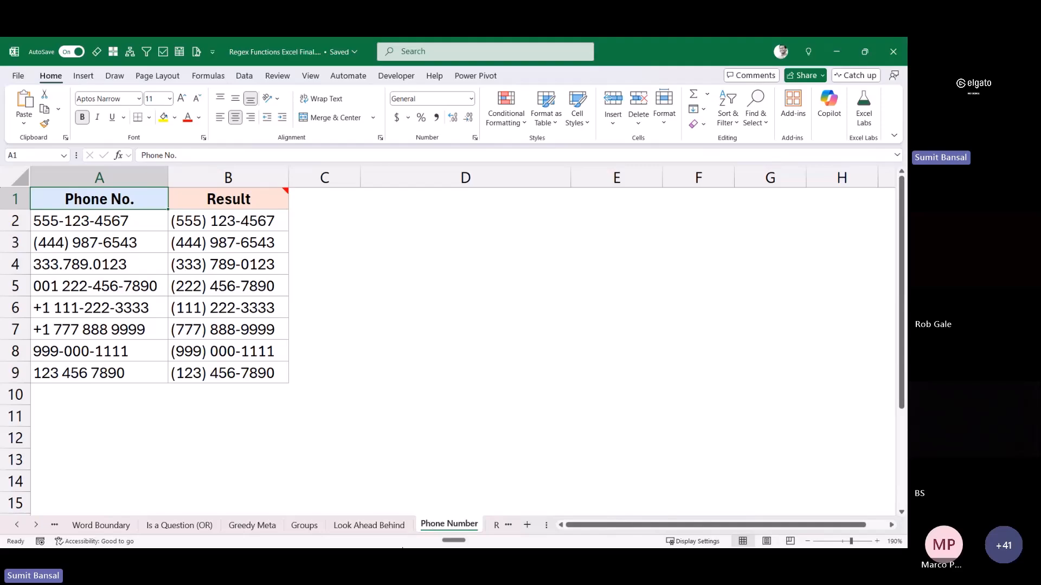
drag(144, 224, 135, 365)
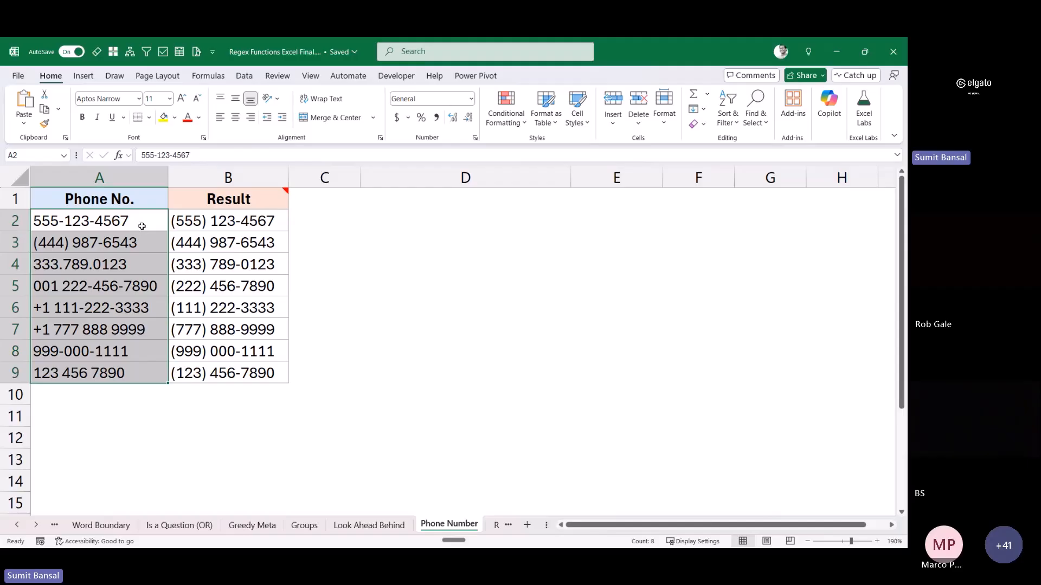
click(141, 225)
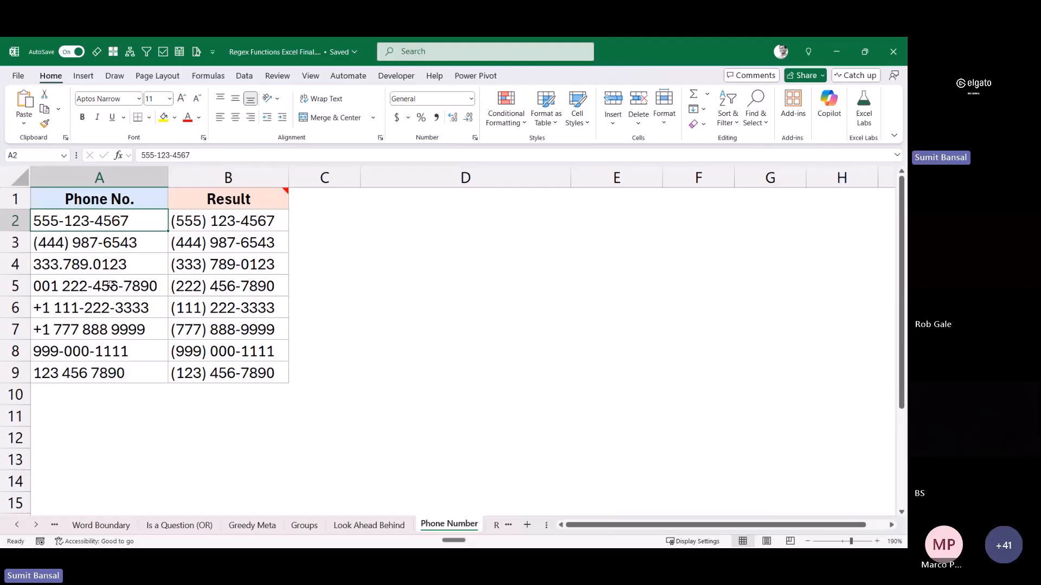
click(79, 288)
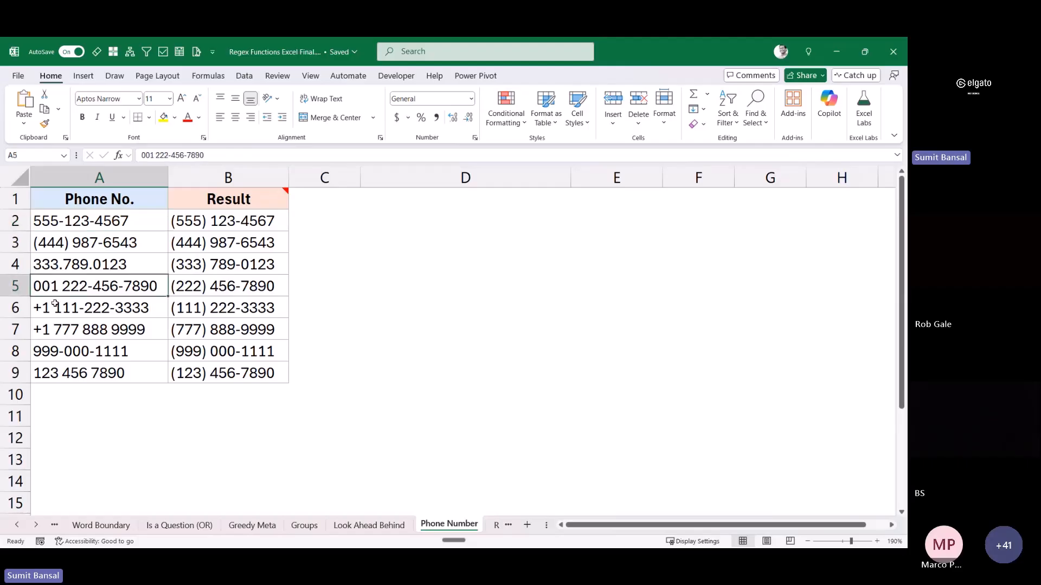
mouse_move(31, 296)
mouse_down()
mouse_move(52, 316)
mouse_move(49, 335)
mouse_up()
drag(30, 275, 59, 298)
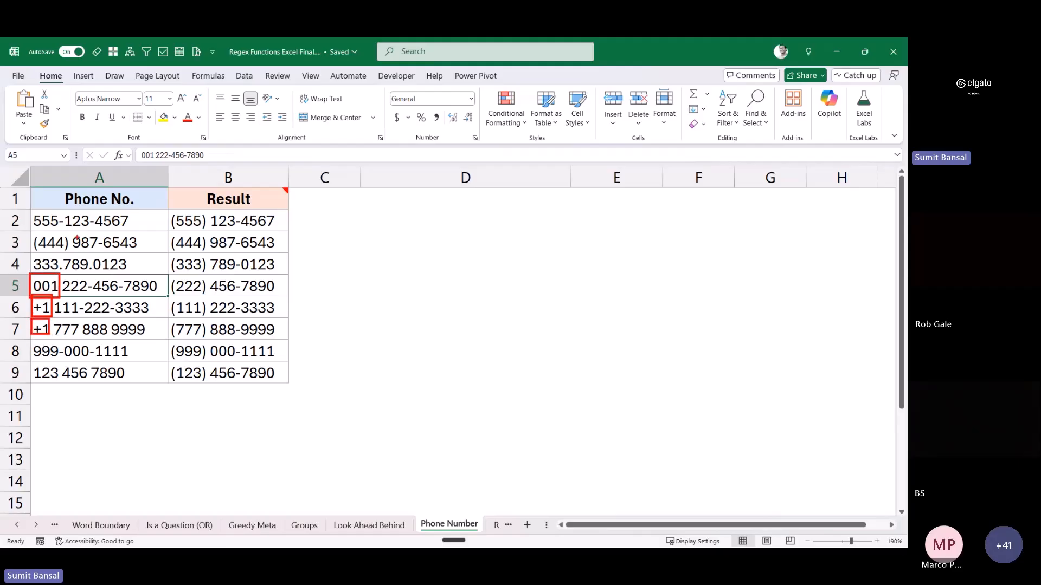
drag(63, 216, 68, 200)
mouse_move(71, 244)
mouse_down()
mouse_move(71, 229)
mouse_move(66, 248)
mouse_up()
key(Escape)
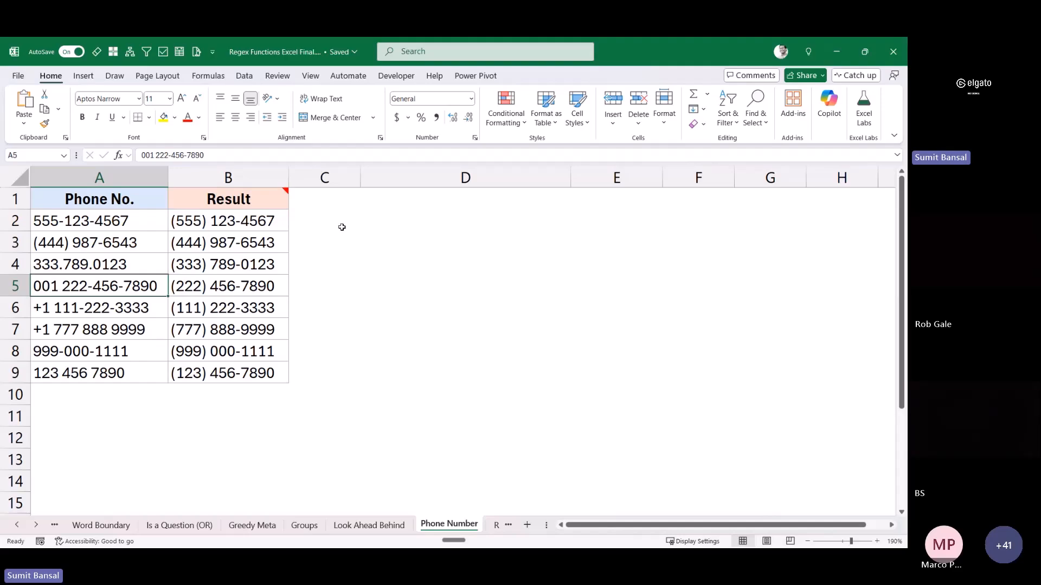
Step: Begin a REGEXREPLACE formula in D2 that takes the phone numbers in A2:A9 as its text argument
click(379, 225)
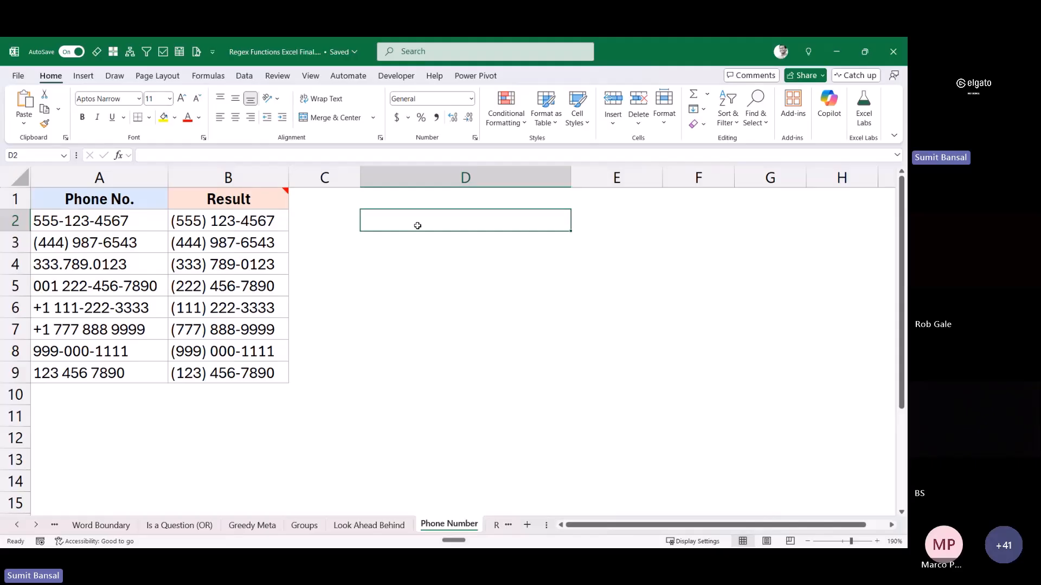
text(=rege)
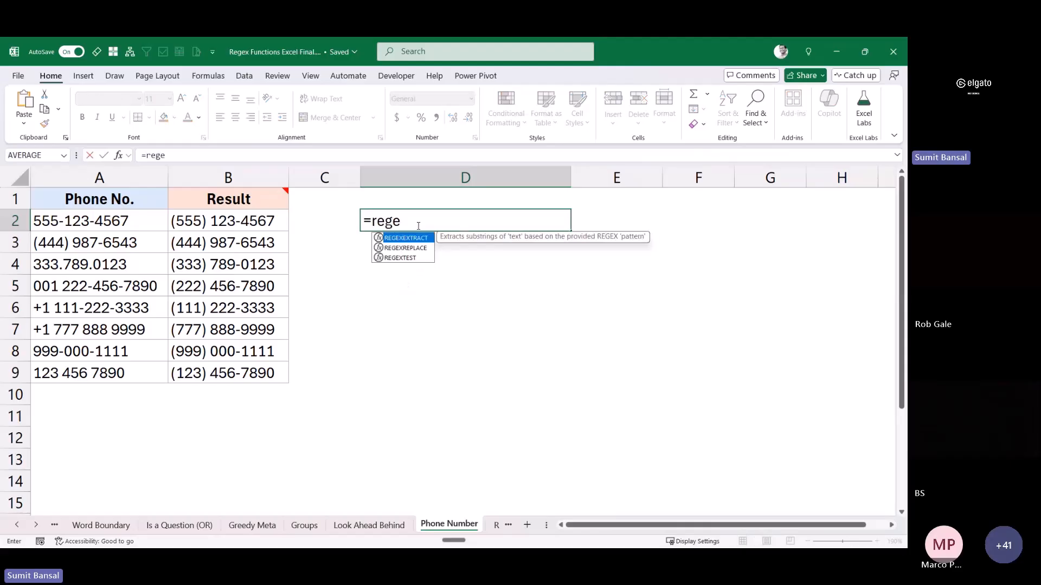
key(Down)
key(Tab)
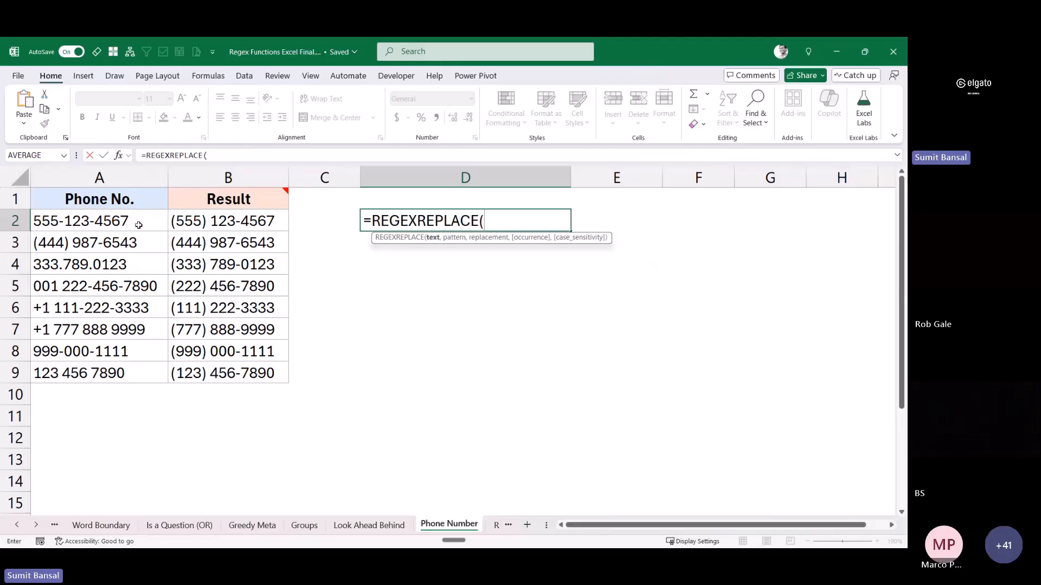
drag(144, 222, 162, 372)
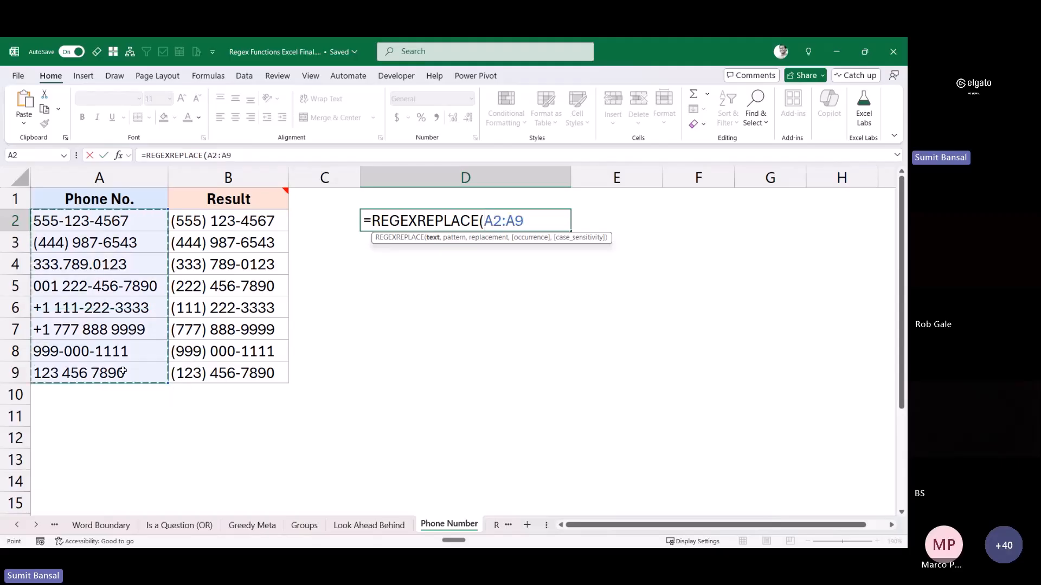
text(,"")
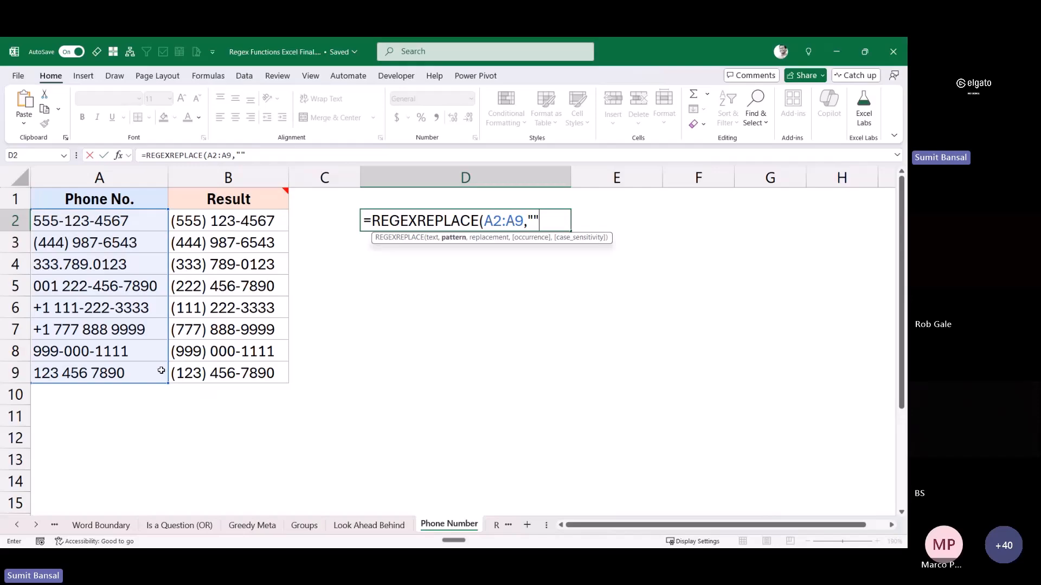
Step: Complete the D2 formula with the non-digit pattern "[^\d]" and an empty replacement "", and commit it
click(533, 220)
text([])
text(\d)
text(^)
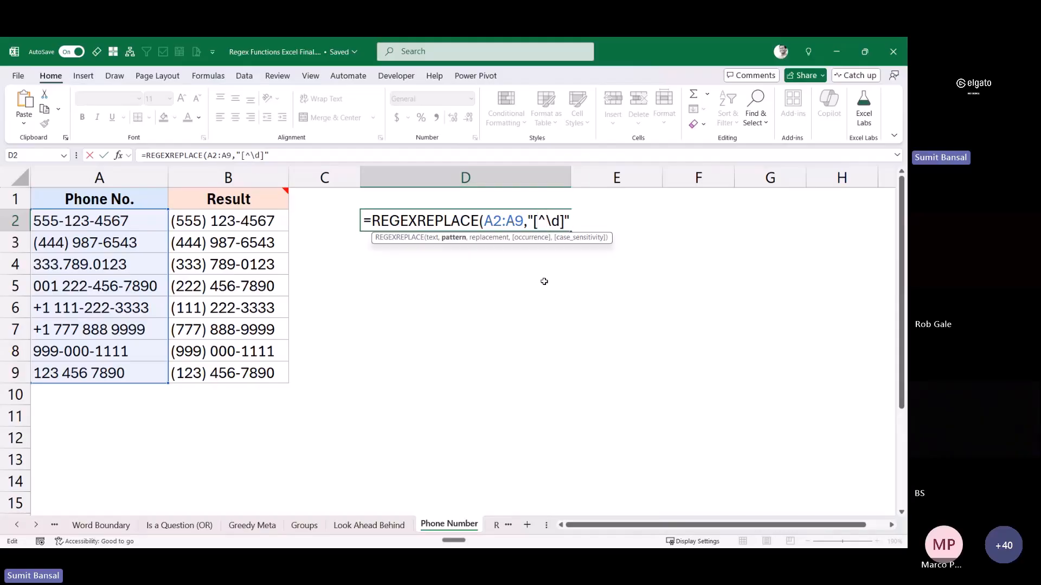
drag(534, 220, 563, 221)
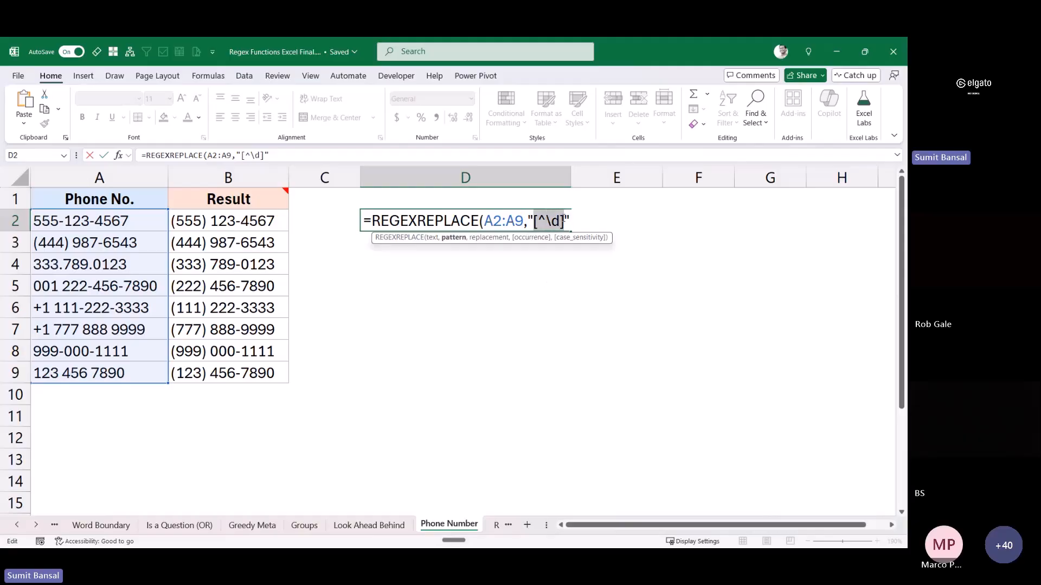
click(572, 219)
text(,)
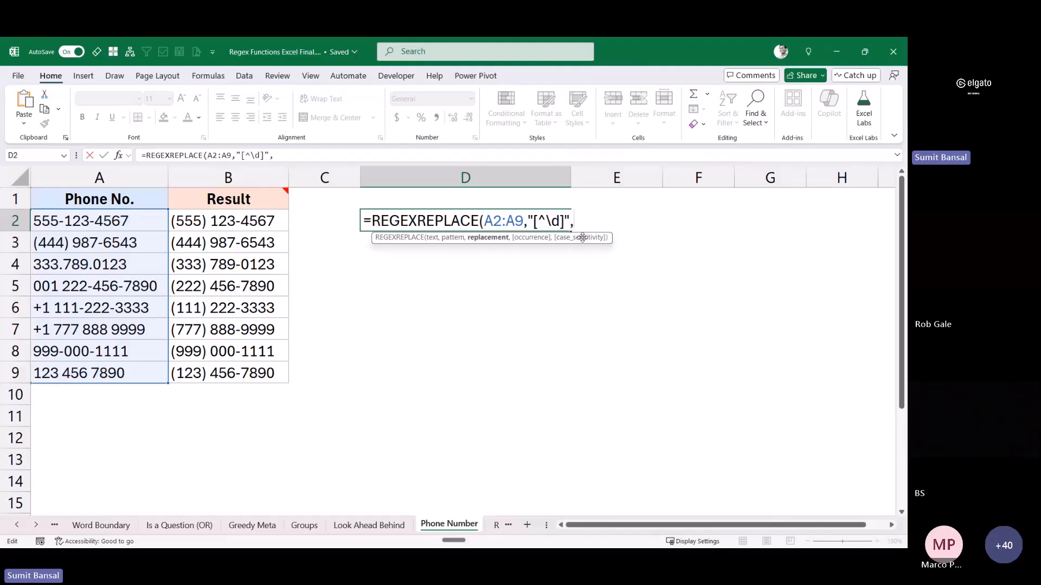
text(""))
key(Return)
key(Up)
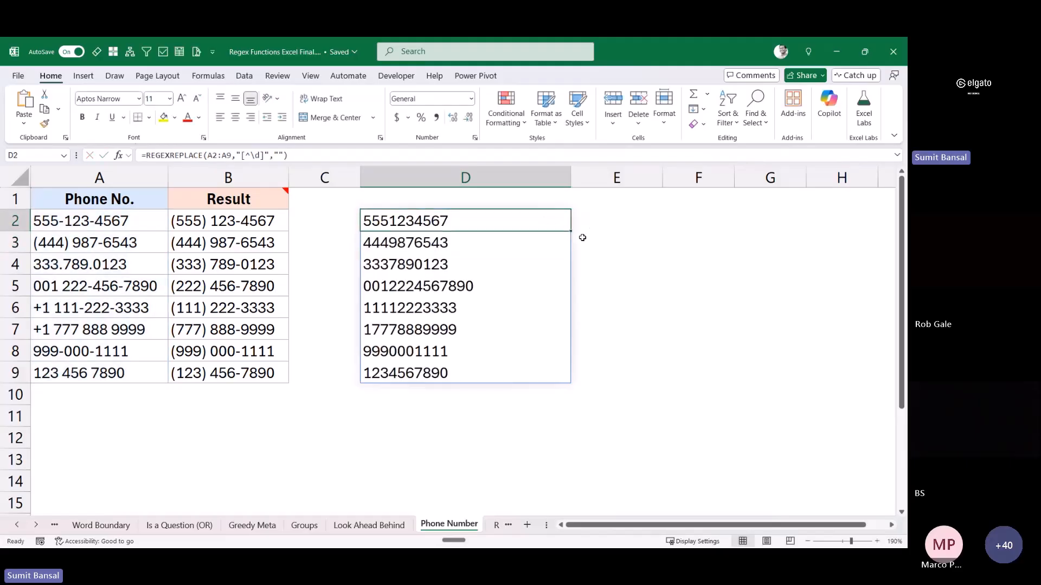
Step: Wrap the D2 formula in RIGHT to keep only the last 10 characters of each number
double_click(371, 223)
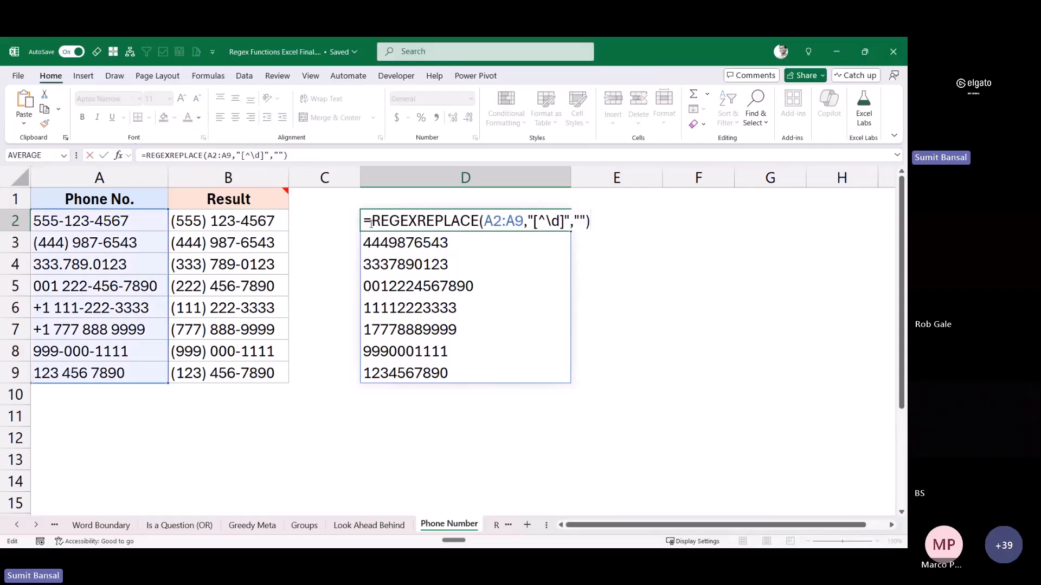
text(RIGHT)
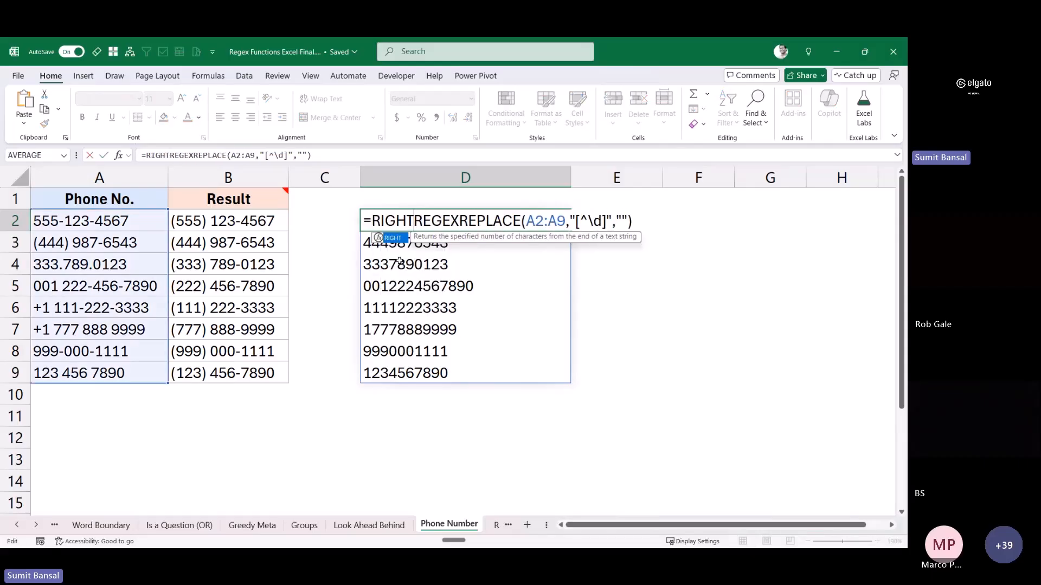
text(()
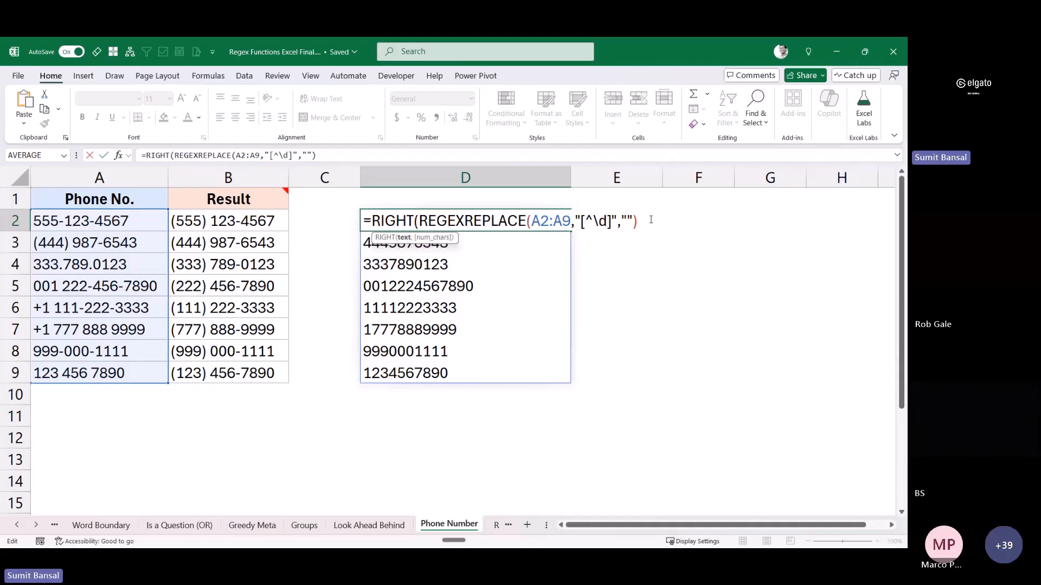
text(,10))
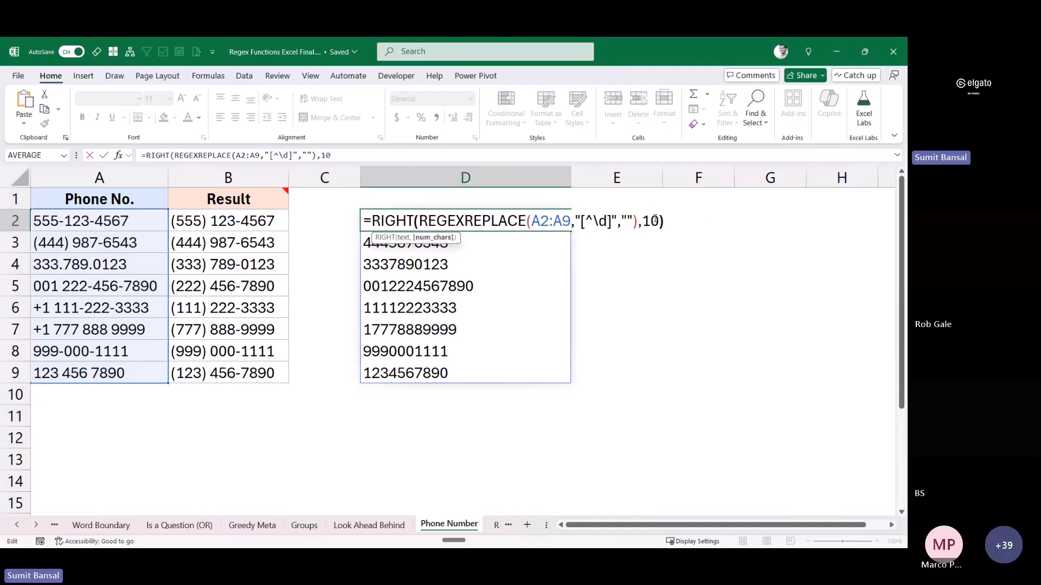
key(Return)
key(Up)
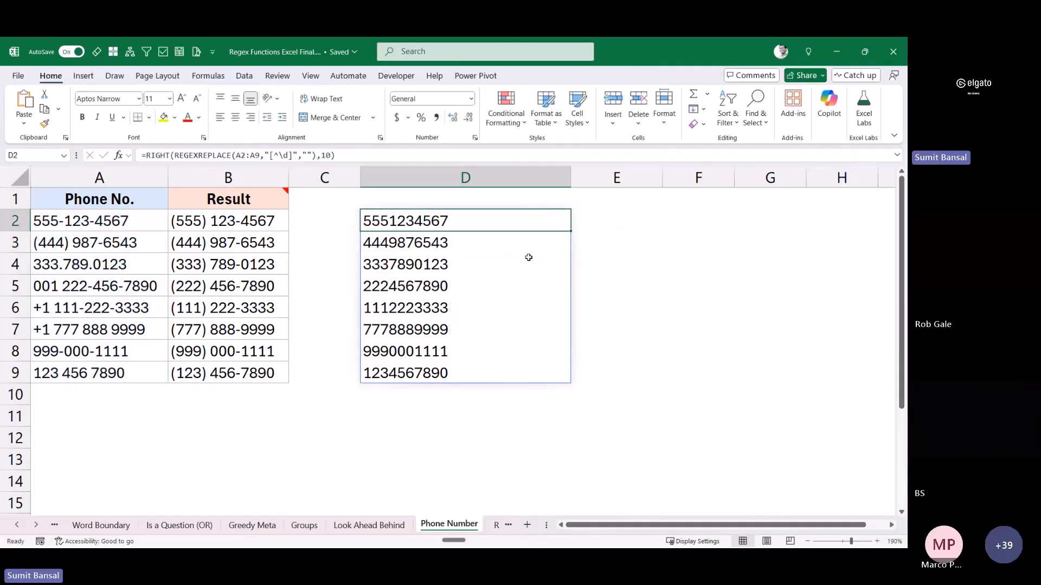
Step: Check the target format in column B, and wrap the D2 RIGHT expression in an outer REGEXREPLACE as its text argument
drag(253, 220, 244, 328)
click(256, 224)
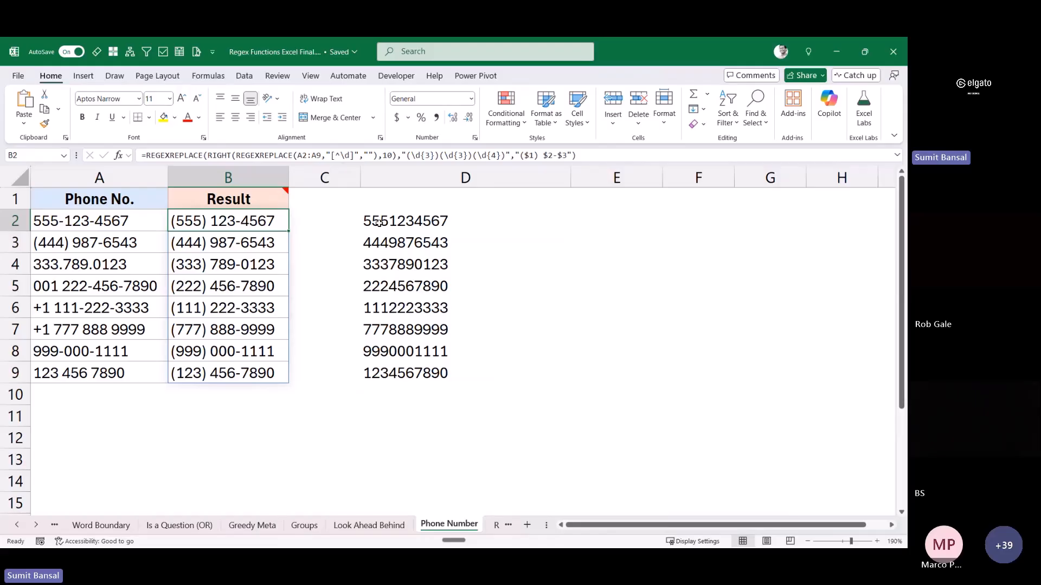
click(378, 223)
double_click(378, 223)
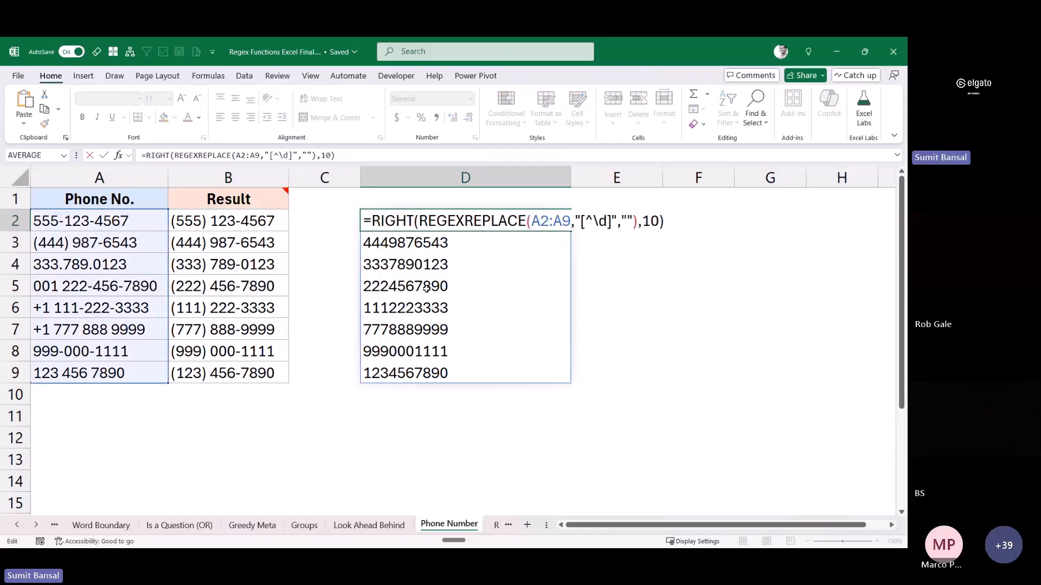
text(REG)
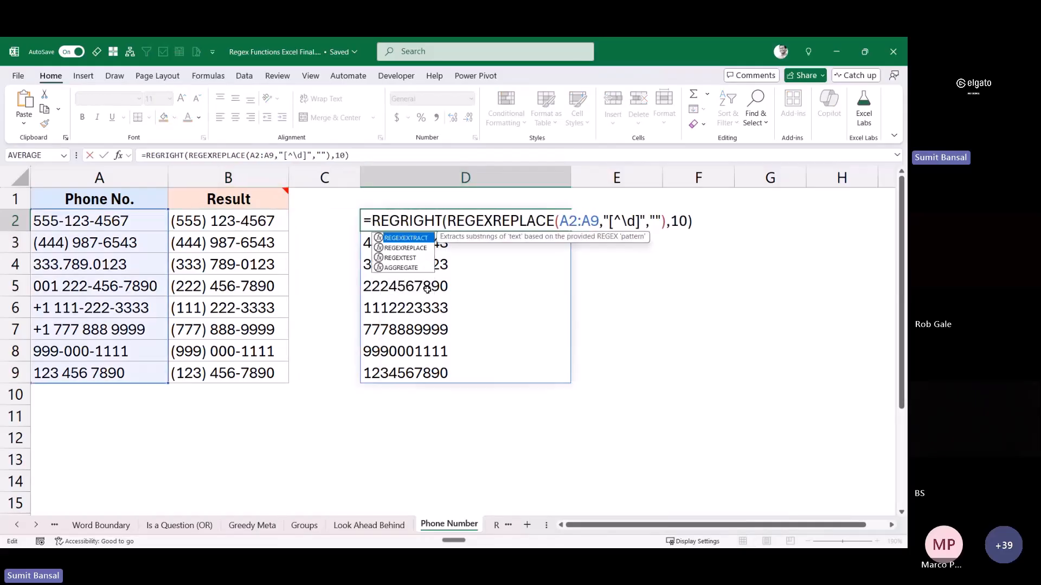
key(Tab)
key(BackSpace)
key(BackSpace)
key(BackSpace)
key(BackSpace)
key(BackSpace)
key(BackSpace)
key(BackSpace)
key(BackSpace)
text(RE)
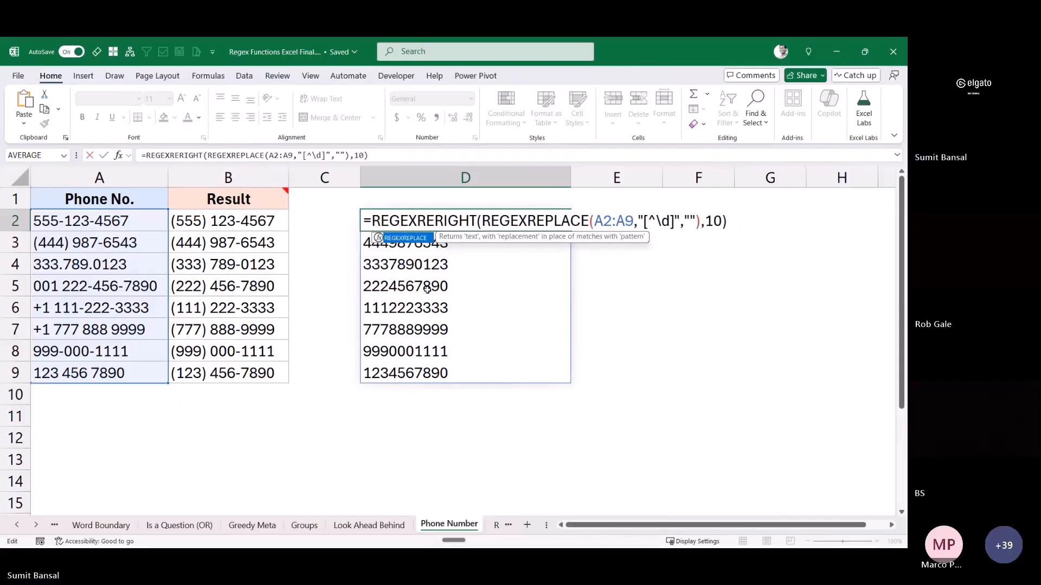
key(Tab)
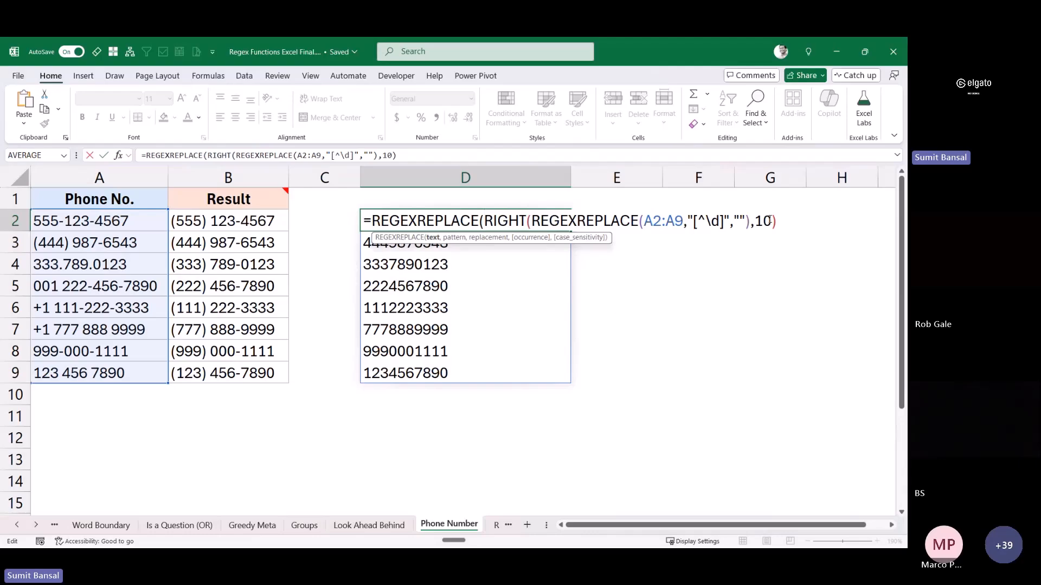
click(787, 220)
text(,)
Step: Enlarge the formula editing area and enter the outer pattern "(\d{3})(\d{3})(\d{4})" with three capture groups
drag(365, 165, 374, 207)
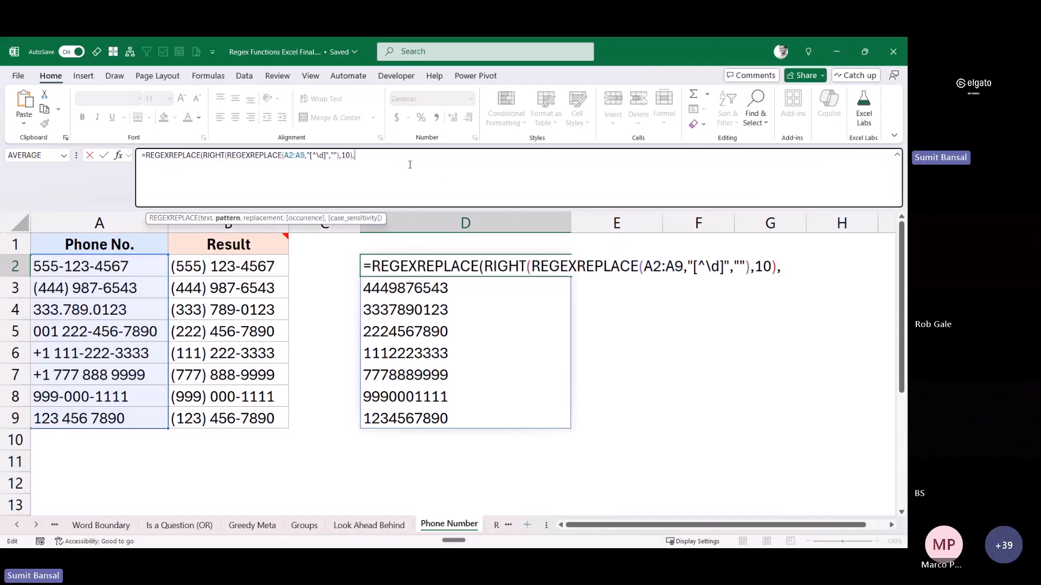
text(")
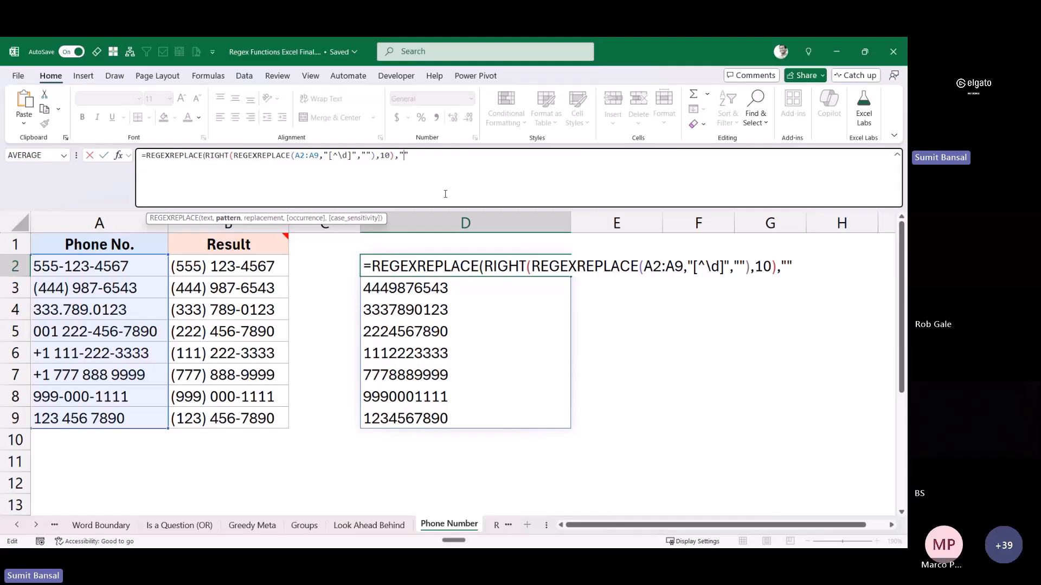
text(()()())
text(\d)
text({3)
text(})
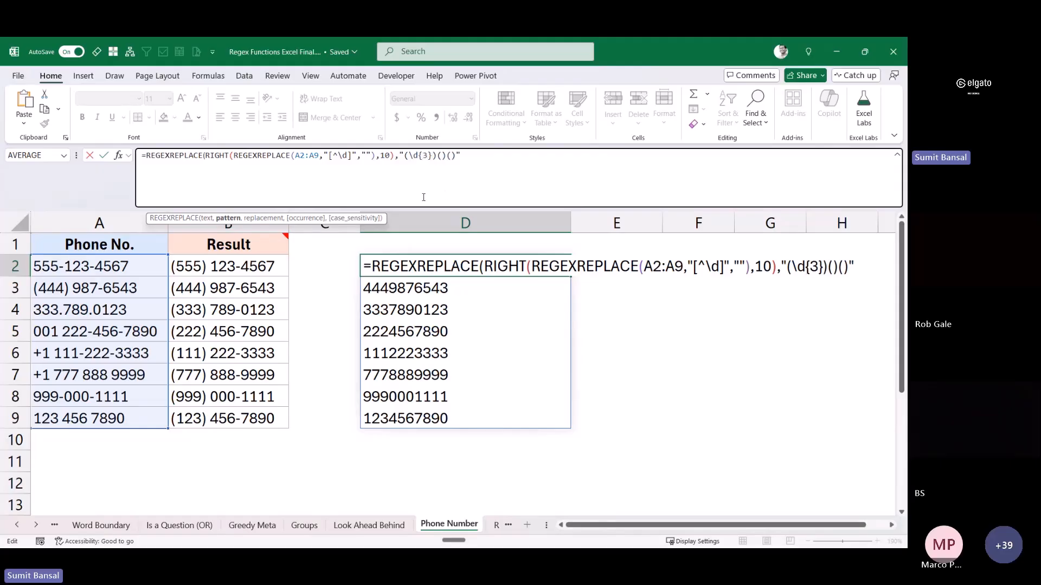
click(442, 156)
text(\d{3})
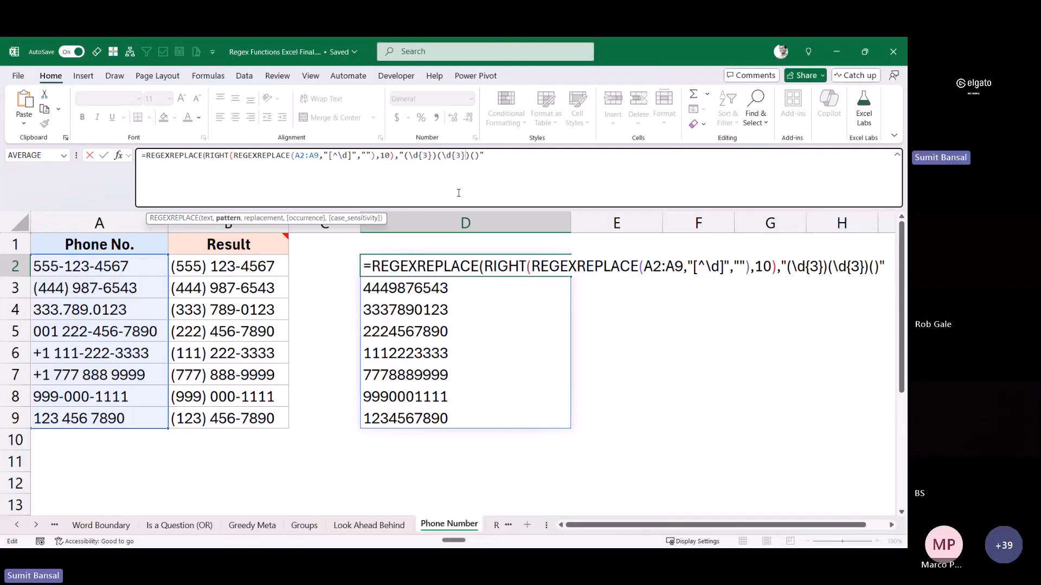
click(475, 156)
text(\d{4})
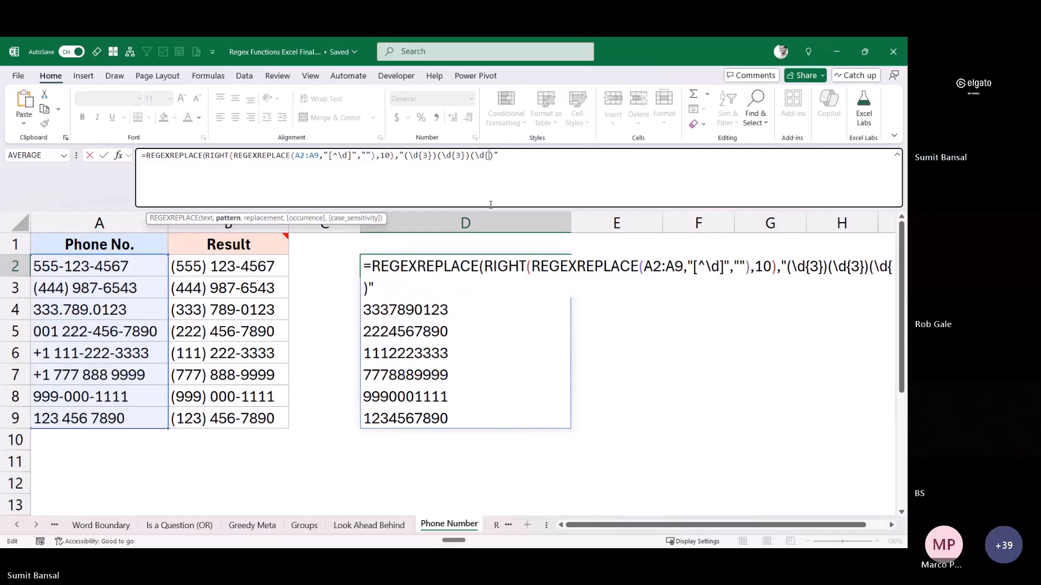
text(})
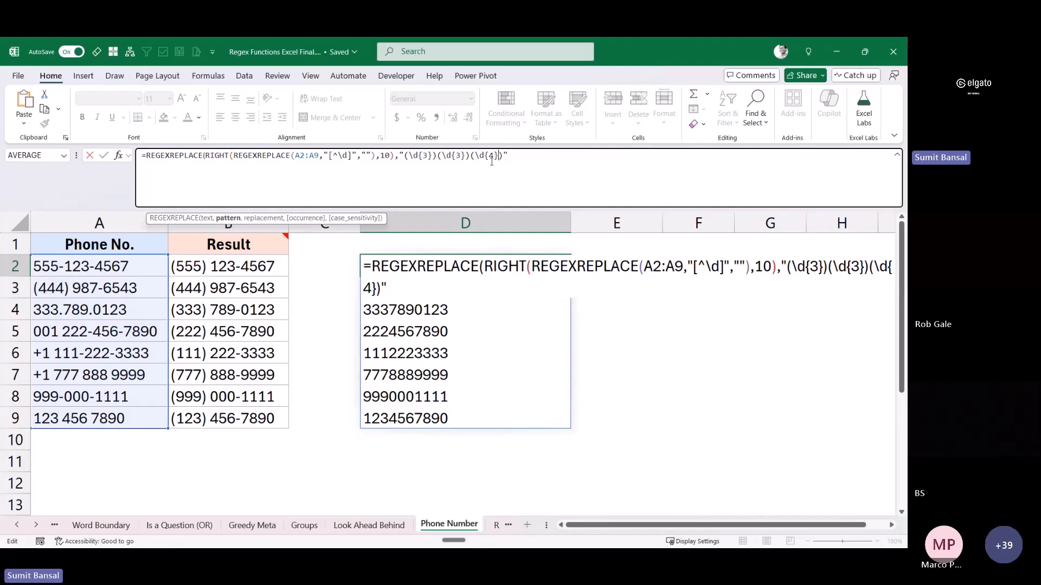
Step: Add the replacement argument "$1 $2 $3" to the outer REGEXREPLACE in D2 and commit the formula
click(513, 160)
click(497, 161)
text(,"")
text($1)
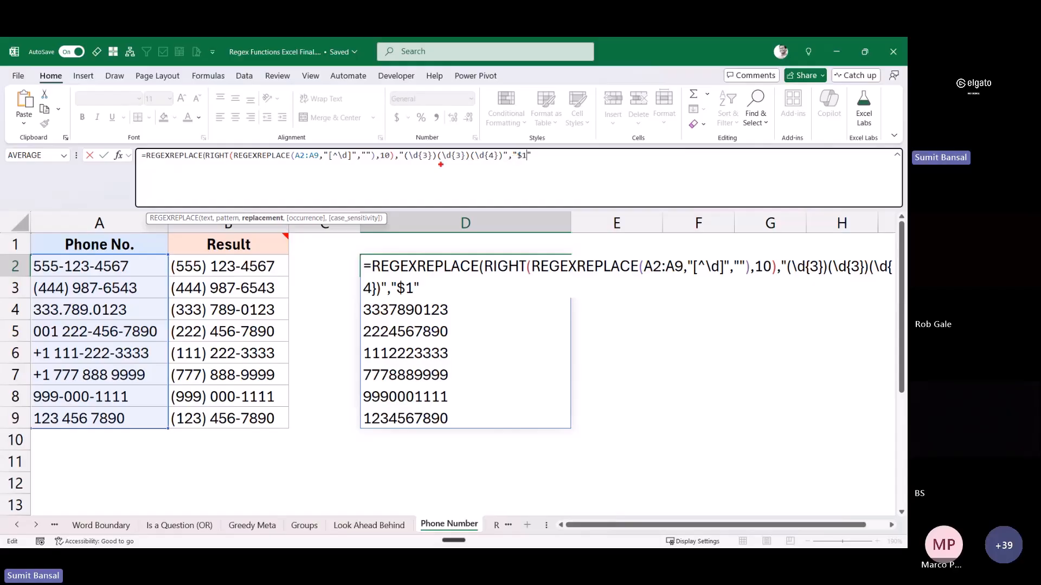
drag(399, 145, 438, 164)
key(Escape)
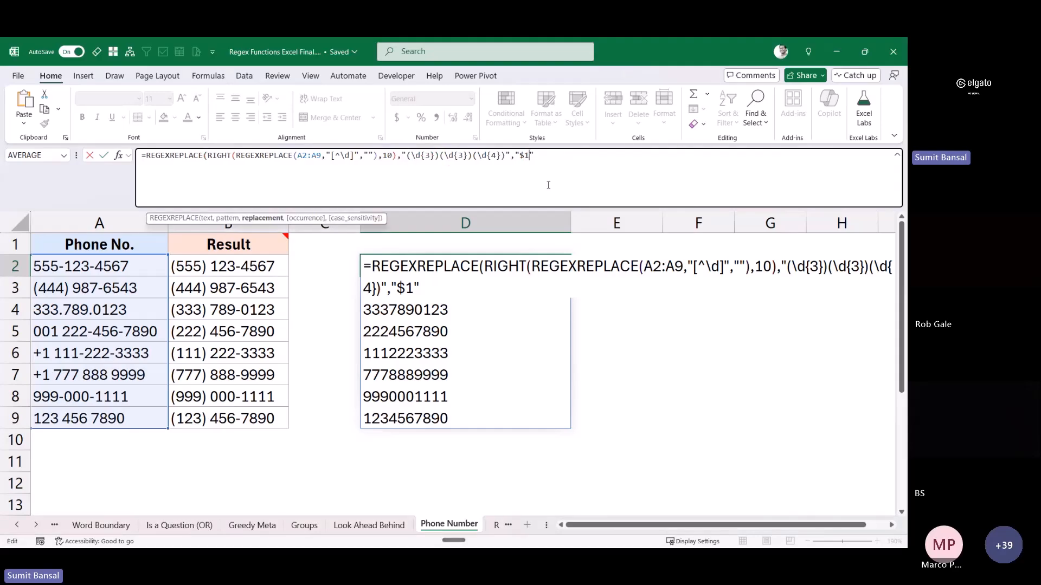
text($2 $3"))
key(Return)
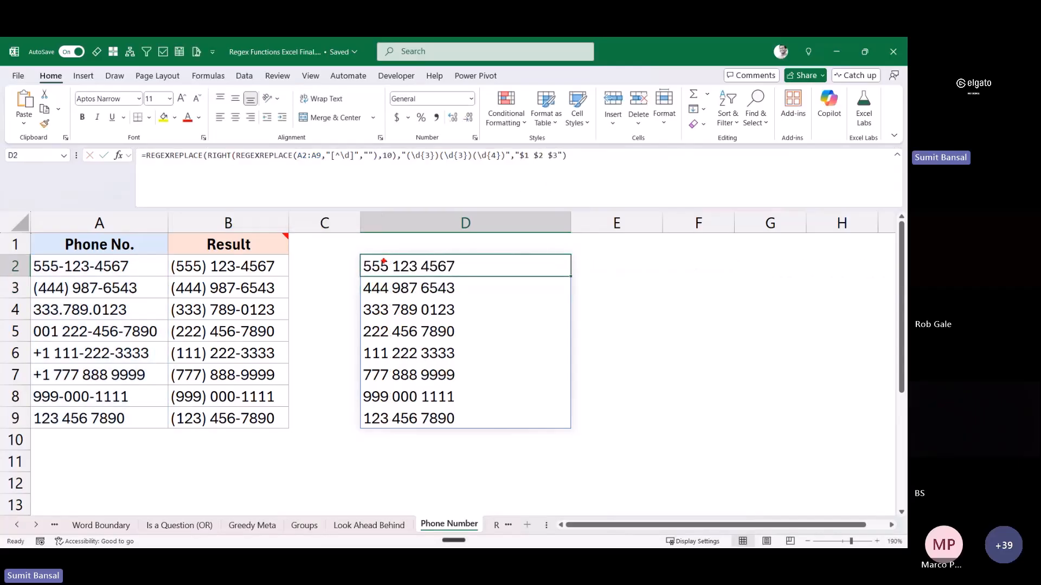
Step: Temporarily mark the three digit groups in D2 and the matching group references in its formula with red boxes
drag(359, 253, 389, 277)
drag(517, 150, 531, 164)
mouse_move(393, 252)
mouse_down()
mouse_move(420, 276)
mouse_move(457, 272)
mouse_up()
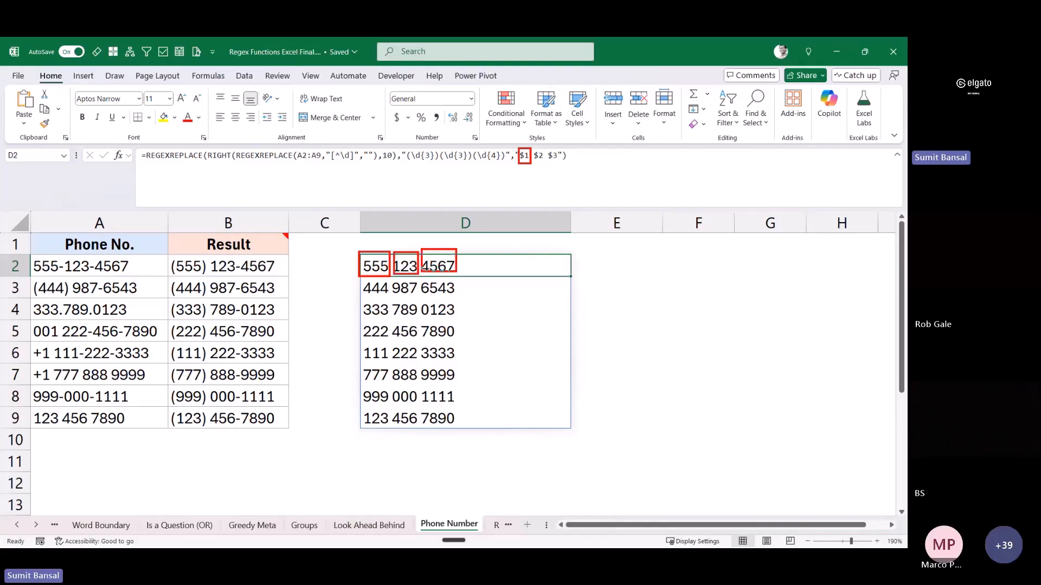
drag(565, 172, 516, 144)
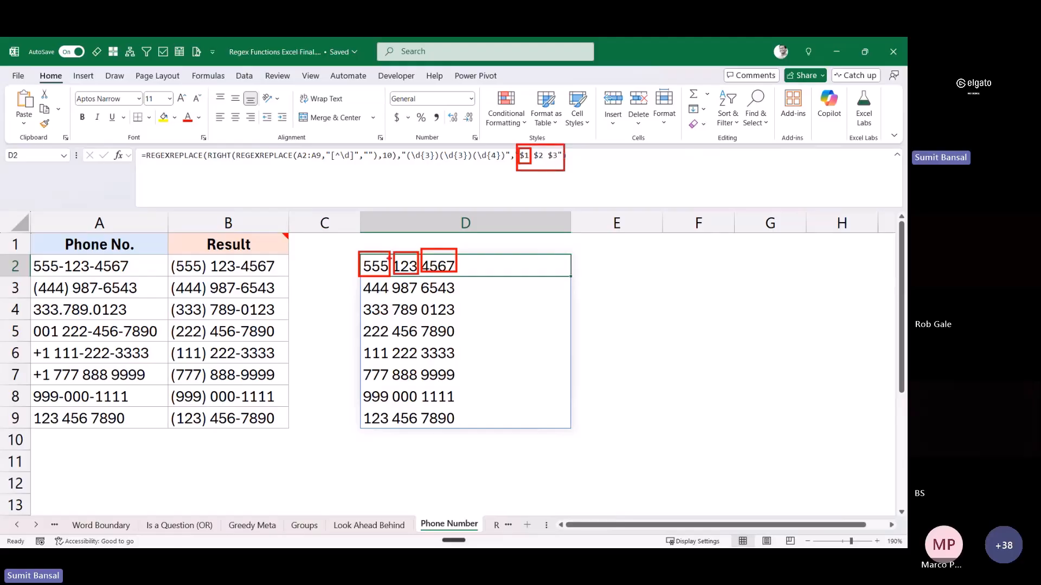
key(Escape)
Step: Change the replacement argument in the D2 formula to "($1) $2-$3" and commit it
double_click(457, 266)
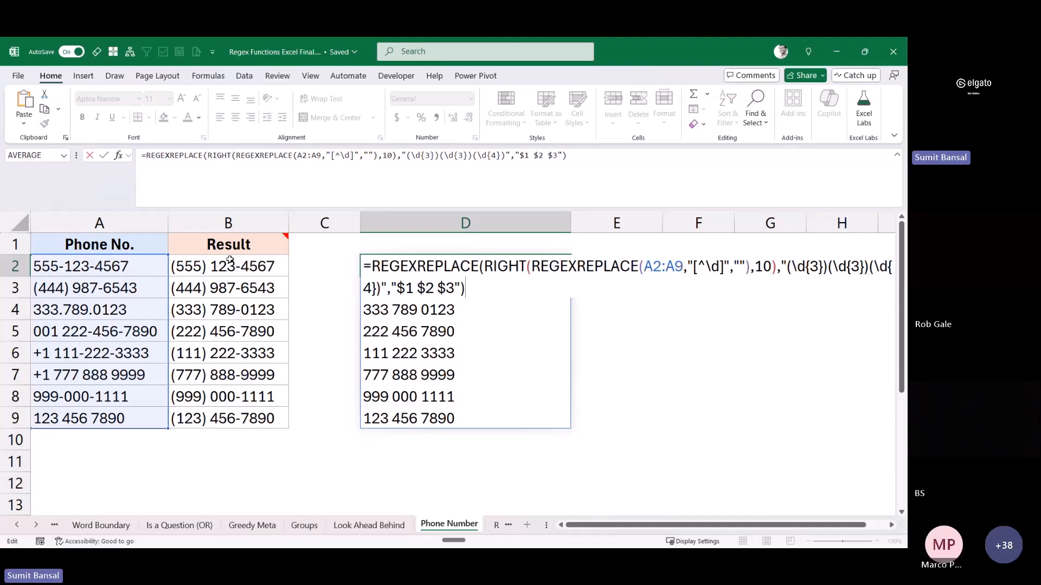
click(396, 288)
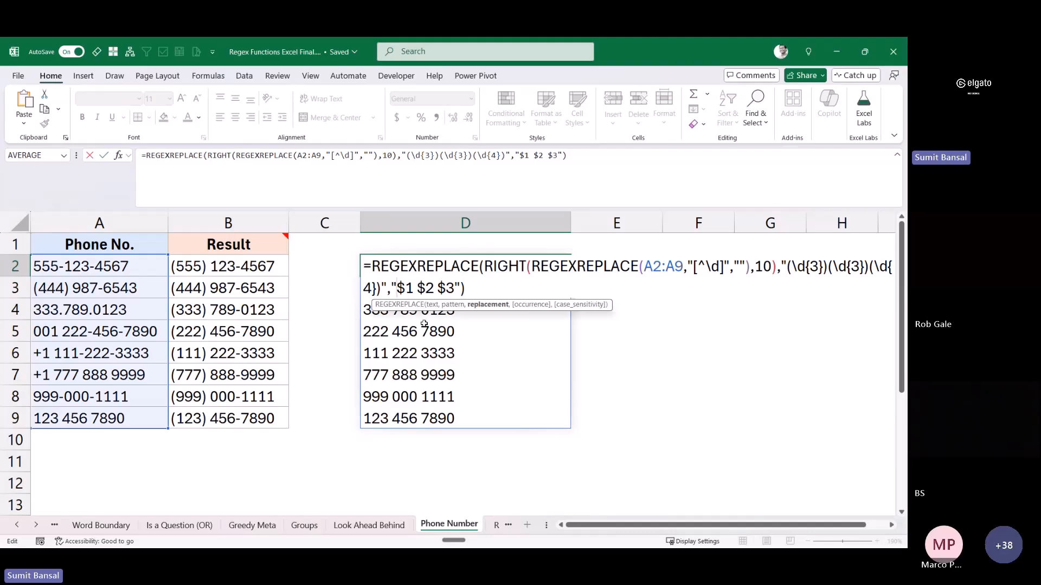
text(($1)
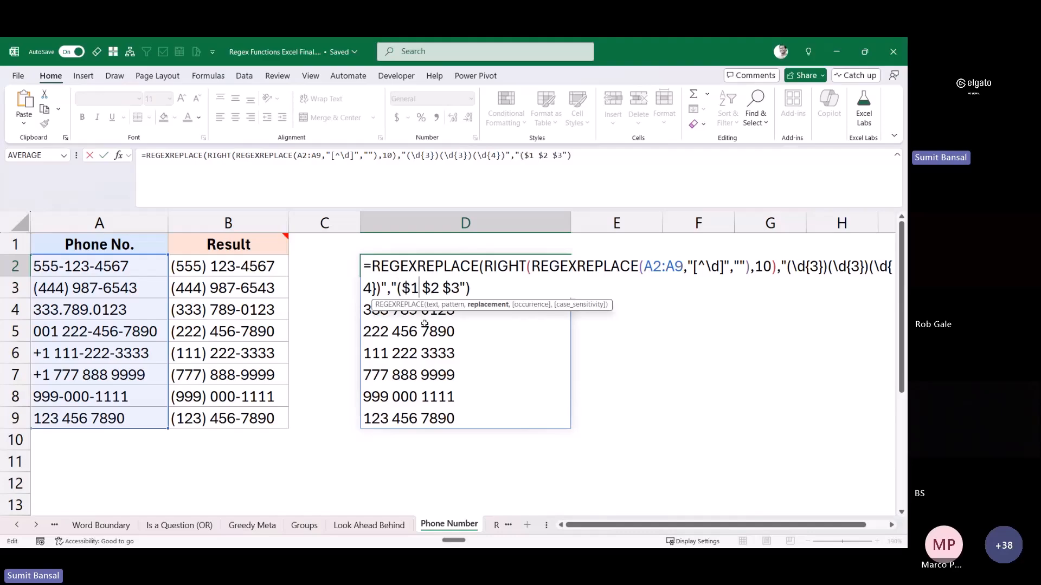
text())
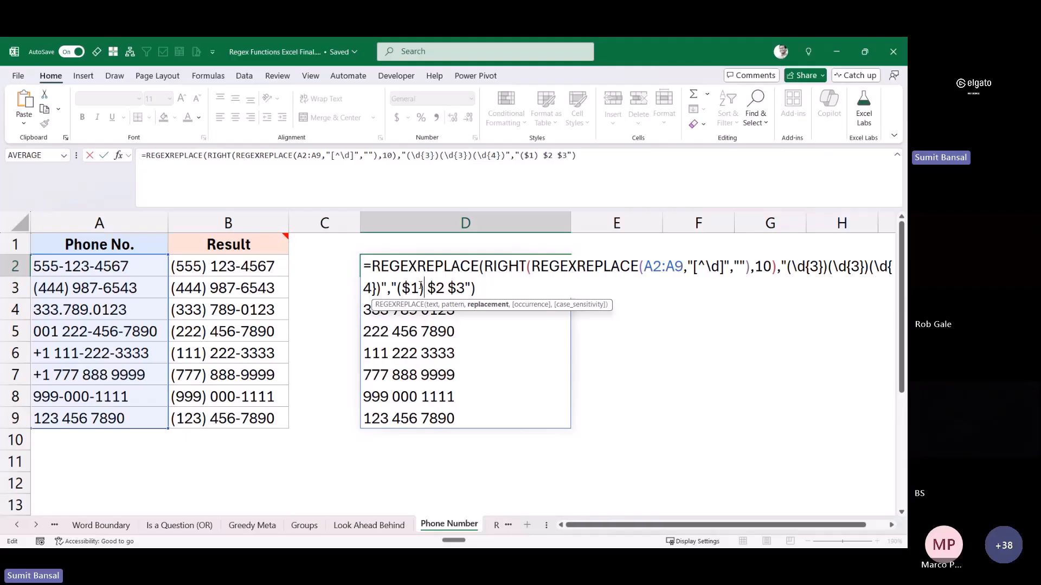
key(BackSpace)
text(-)
key(ctrl+Return)
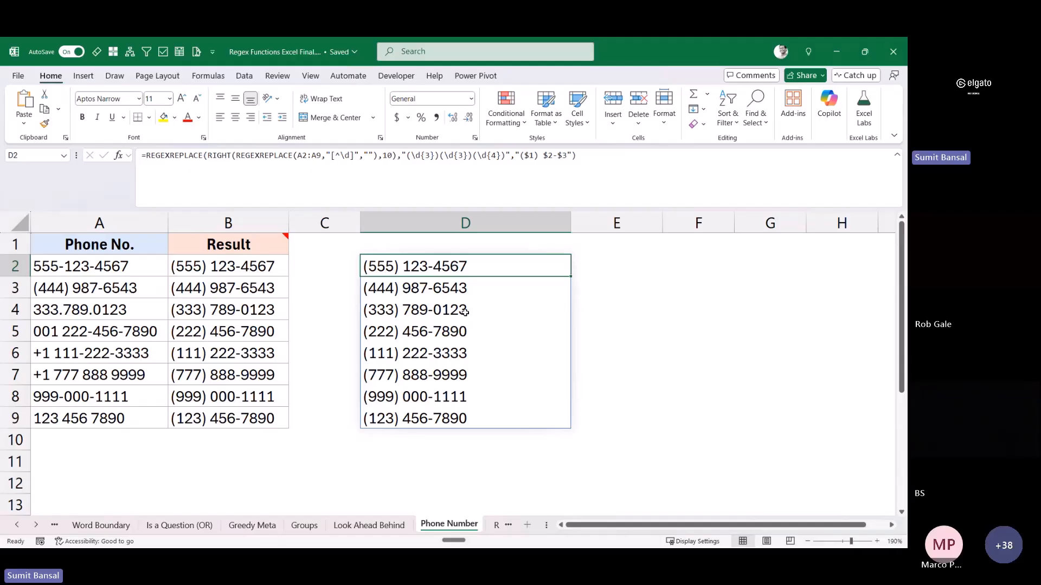
Step: Open the REGEX in XLOOKUP sheet and examine the digit counts in the product IDs in A2:A4
click(492, 528)
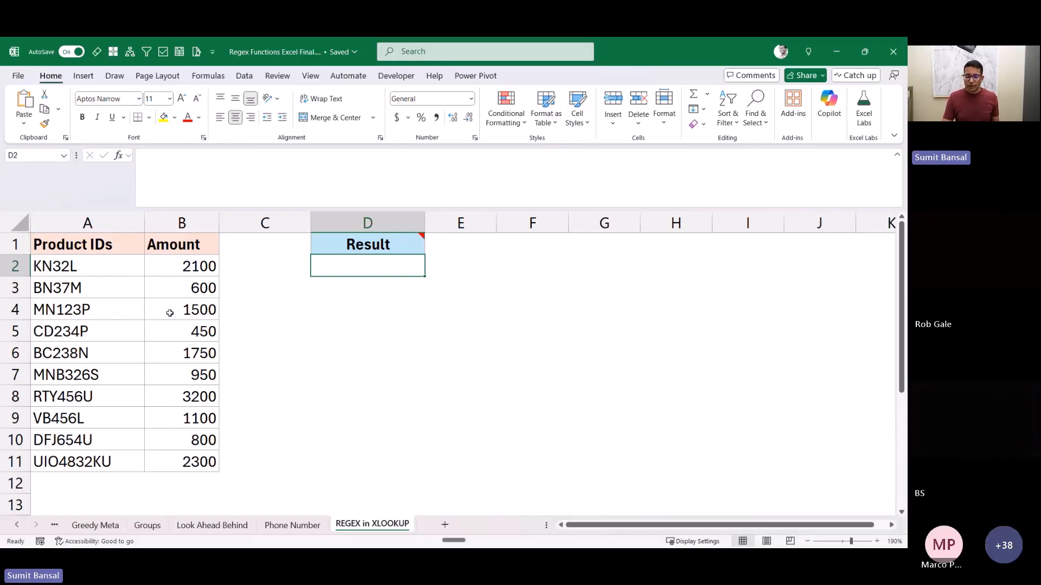
click(104, 314)
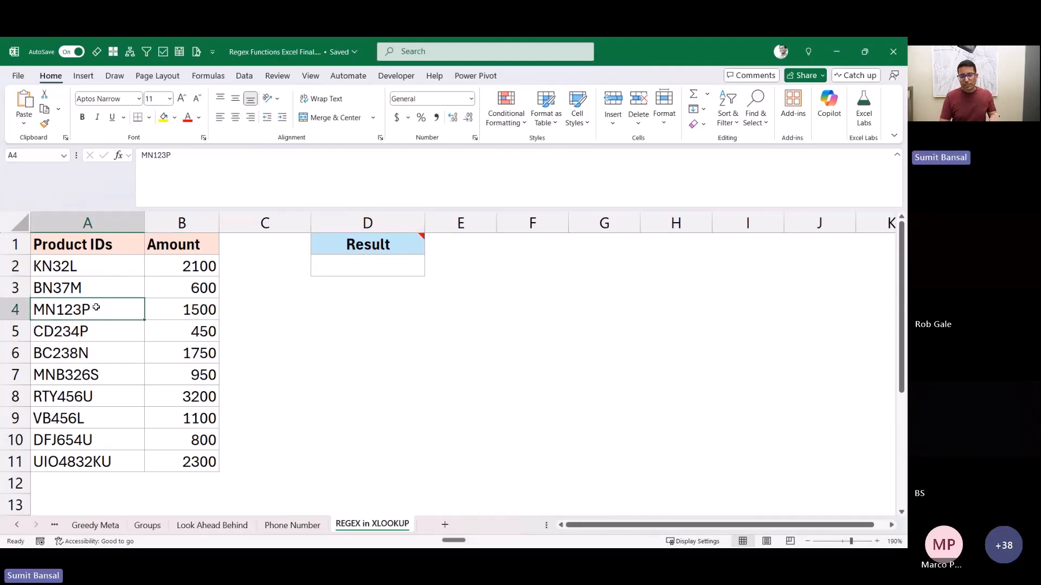
click(96, 268)
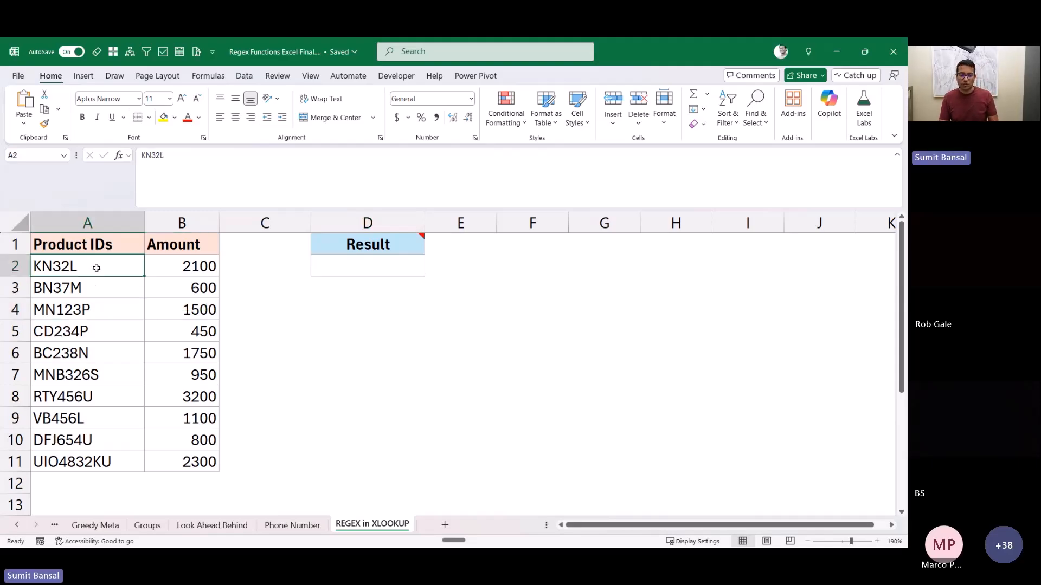
click(105, 290)
click(101, 314)
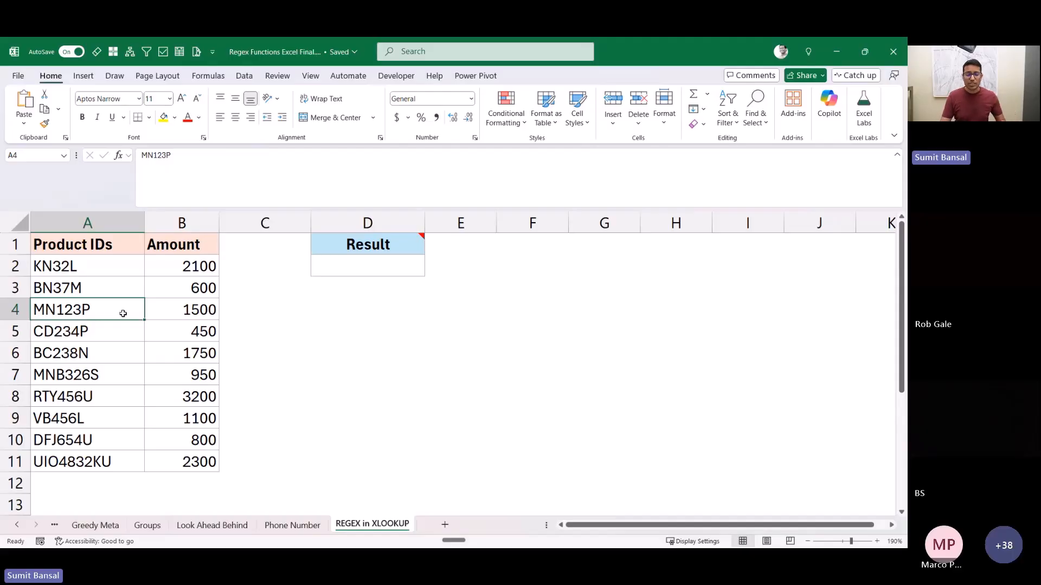
Step: Start an XLOOKUP formula in D2 with the regex pattern "\d{3}" as the lookup value
click(339, 265)
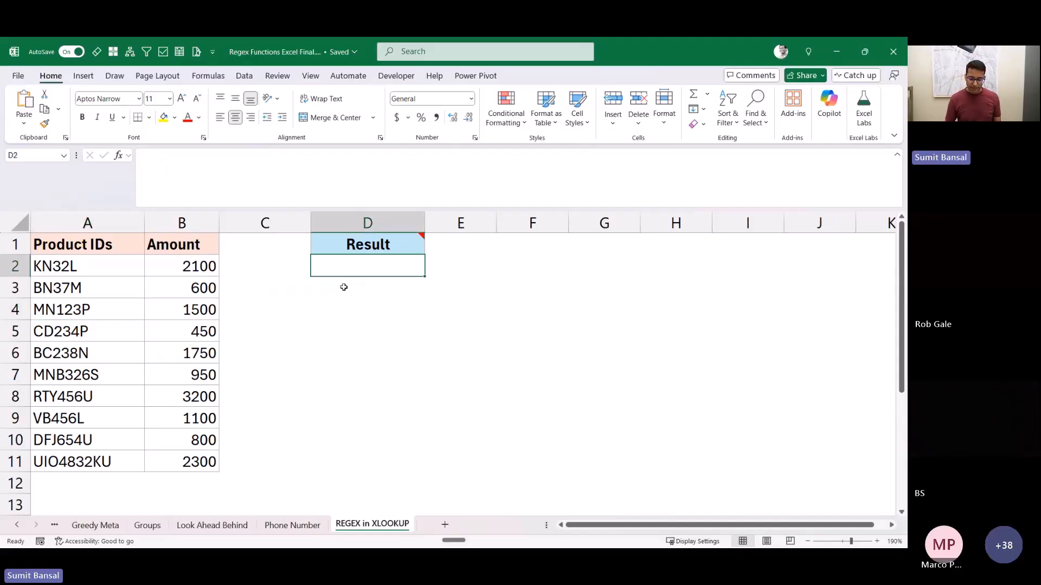
text(=xlo)
key(Tab)
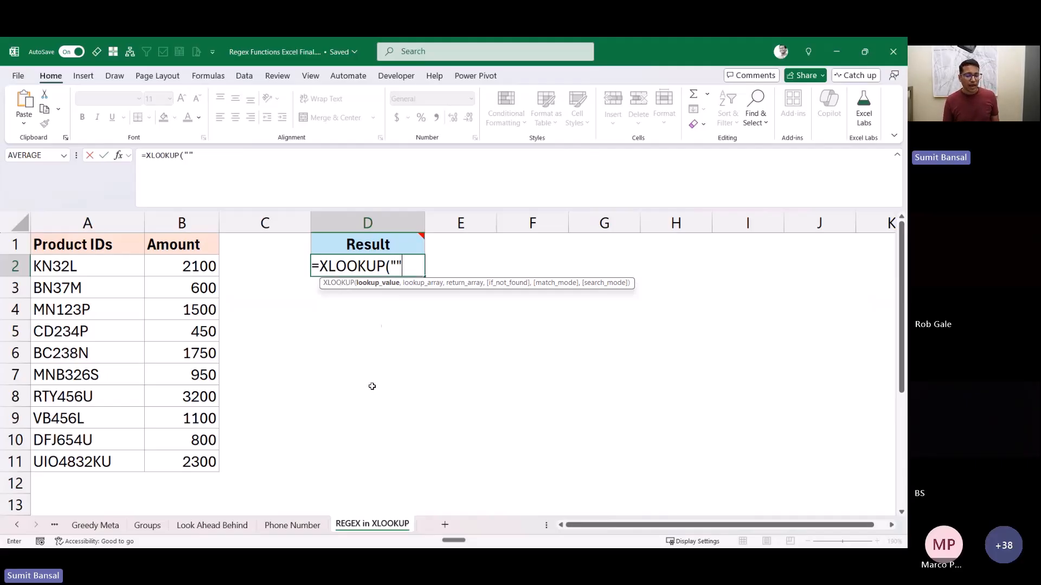
click(397, 266)
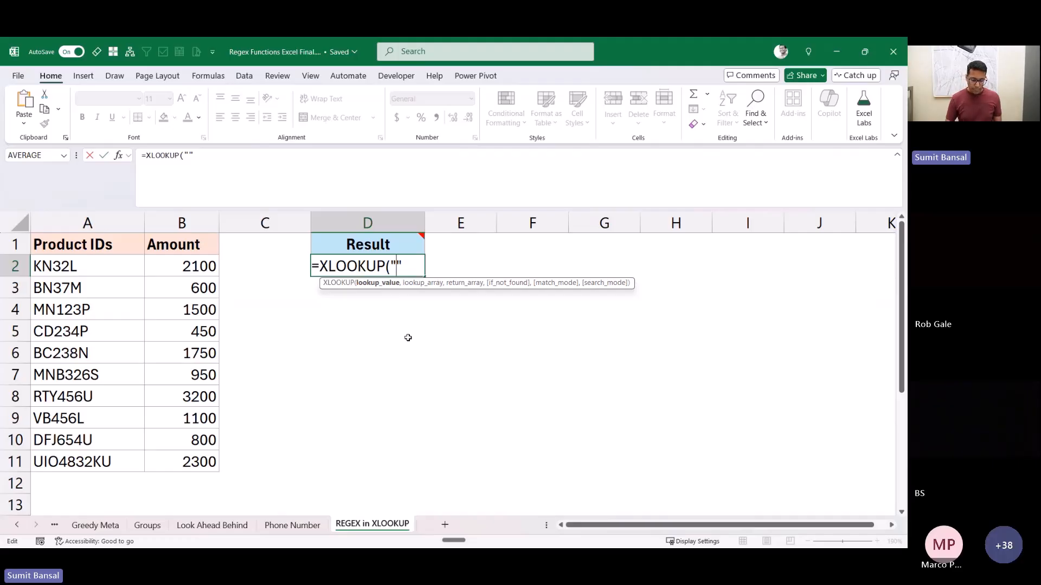
text(\d{3})
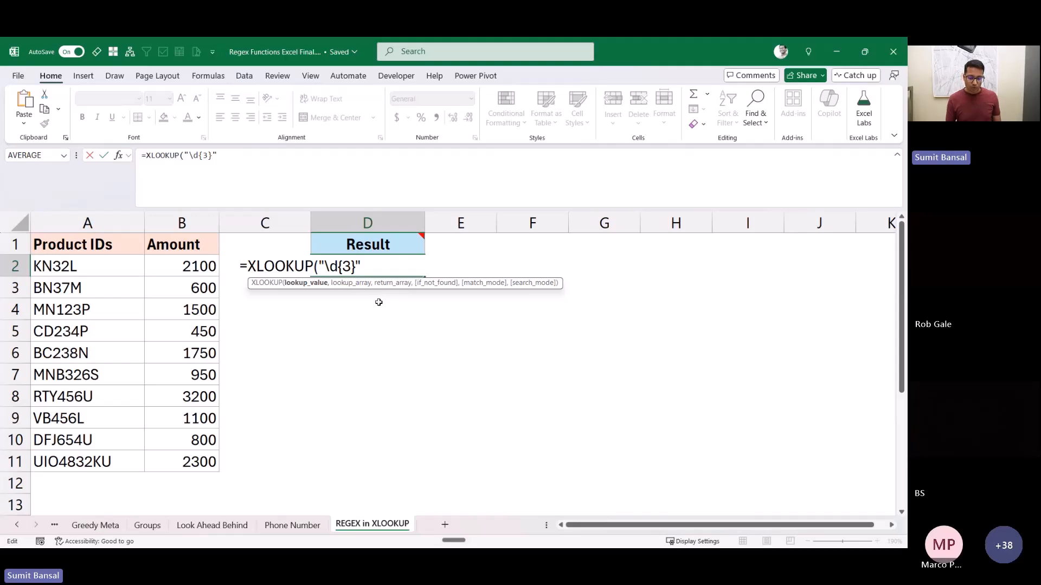
Step: Add lookup array A2:A11, return array B2:B11 and an empty string "" as the if-not-found argument to the XLOOKUP
text(,)
drag(120, 269, 106, 458)
text(,)
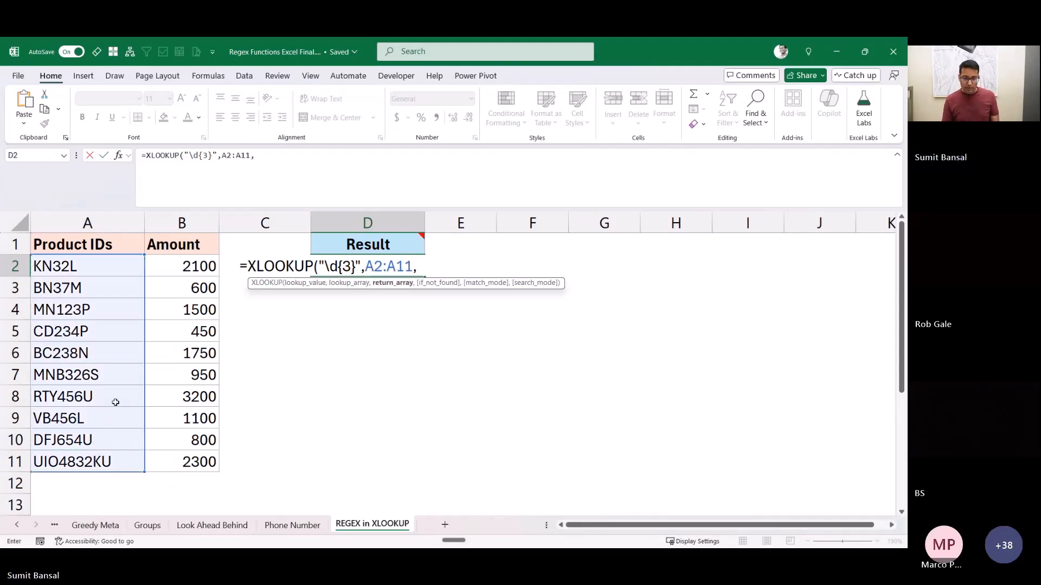
drag(174, 267, 186, 455)
text(,"",)
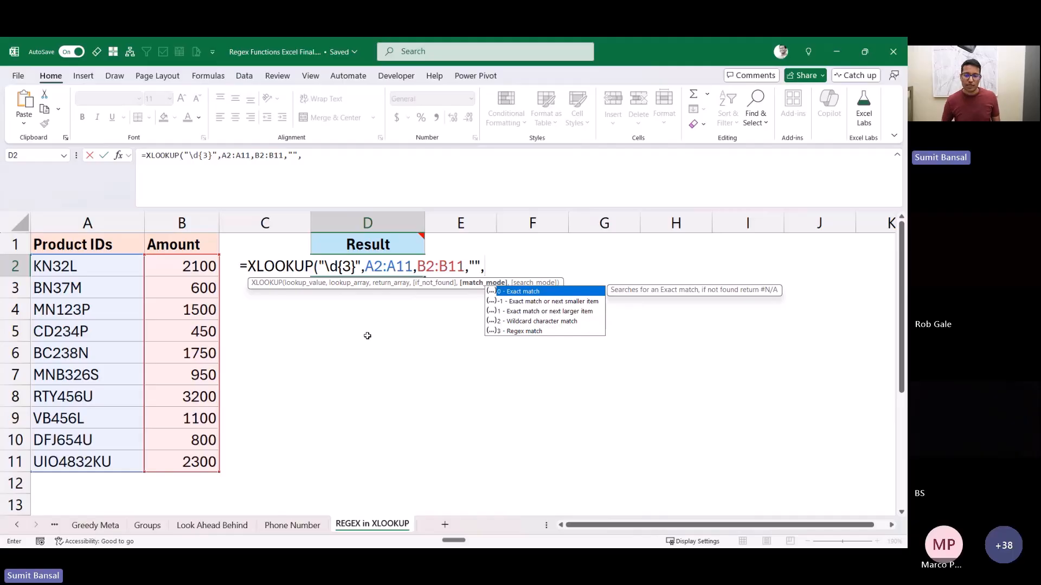
Step: Set the XLOOKUP match mode to 3 - Regex match, close the formula and commit it in D2
key(Down)
key(Down)
key(Down)
key(Down)
key(Tab)
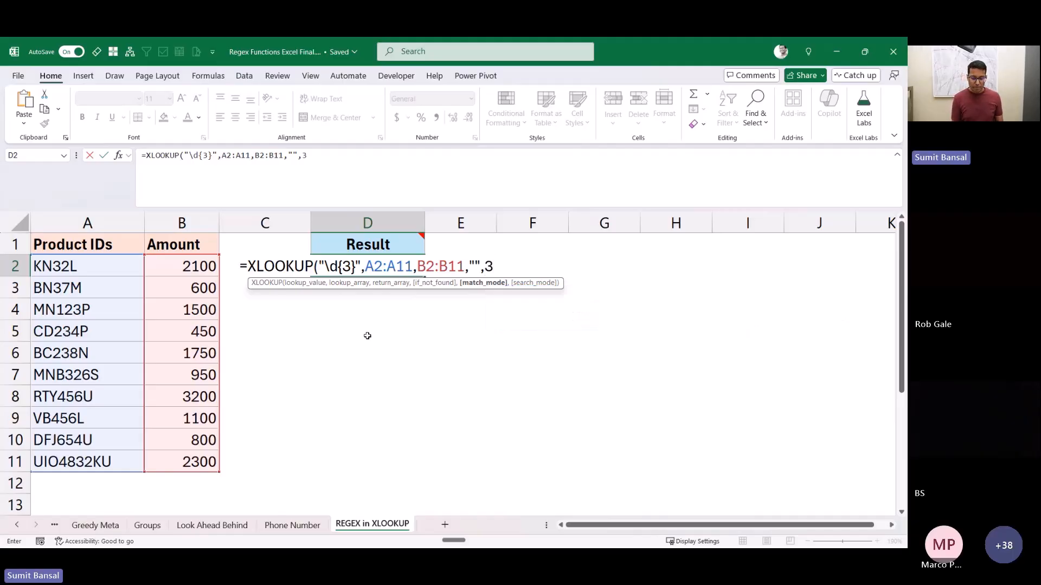
text())
key(ctrl+Return)
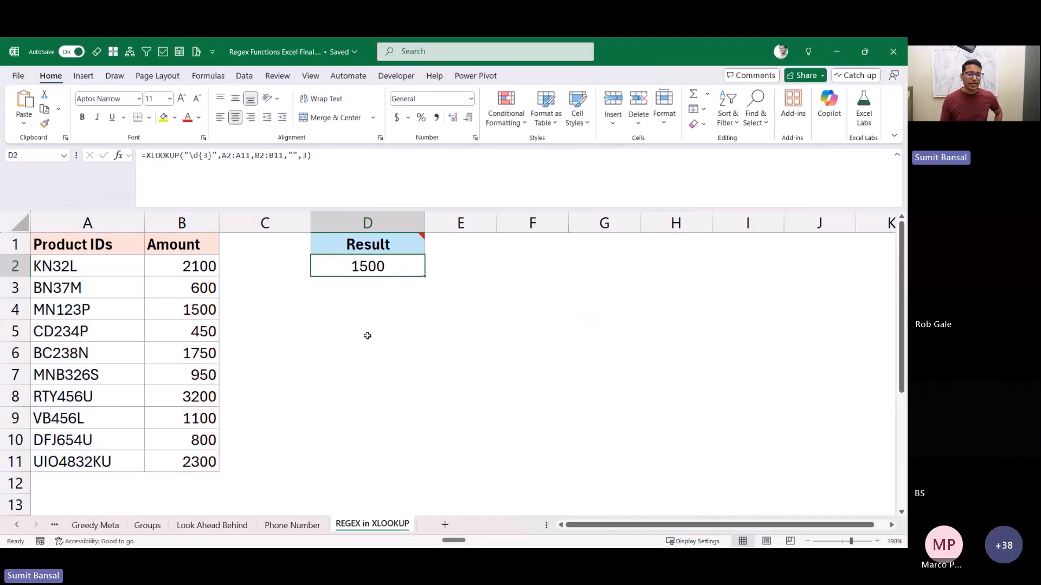
Step: Compare the XLOOKUP result in D2 with the product ID and amount in row 4
drag(96, 309, 158, 309)
click(348, 268)
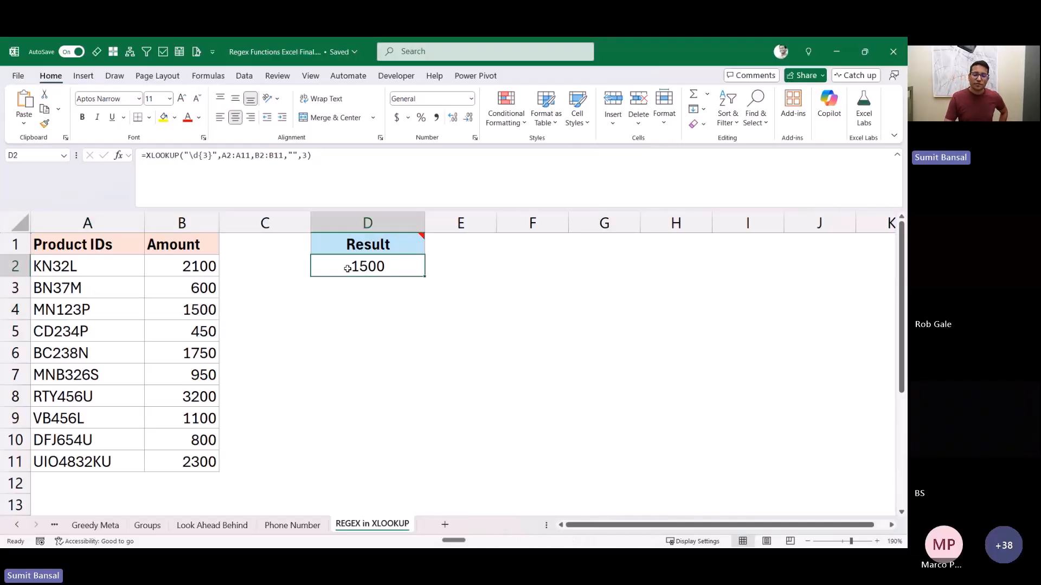
click(199, 315)
click(127, 313)
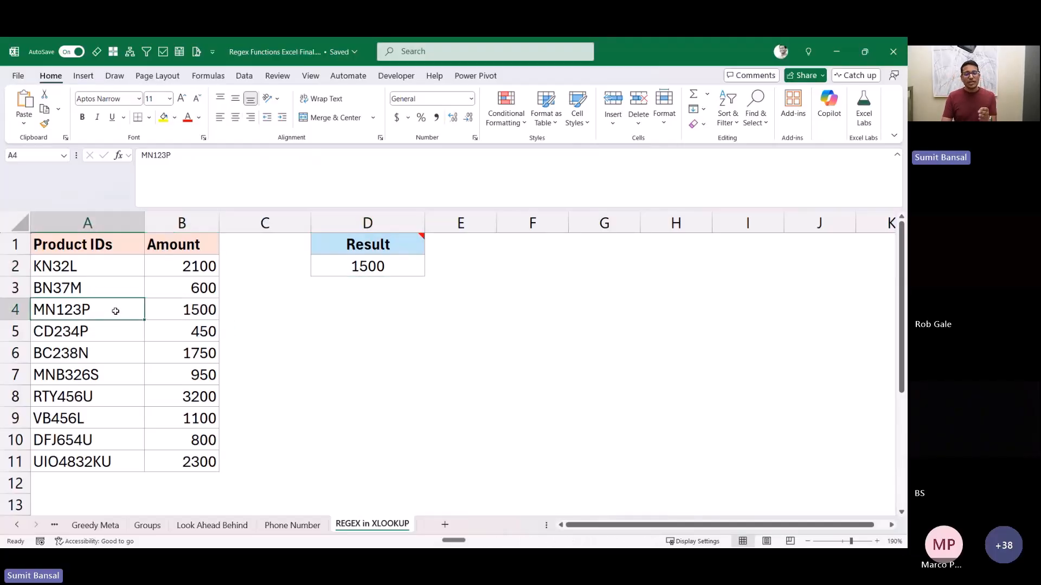
Step: Change the lookup pattern in the D2 formula to "\d{4}", commit it and check the result against row 11
click(330, 263)
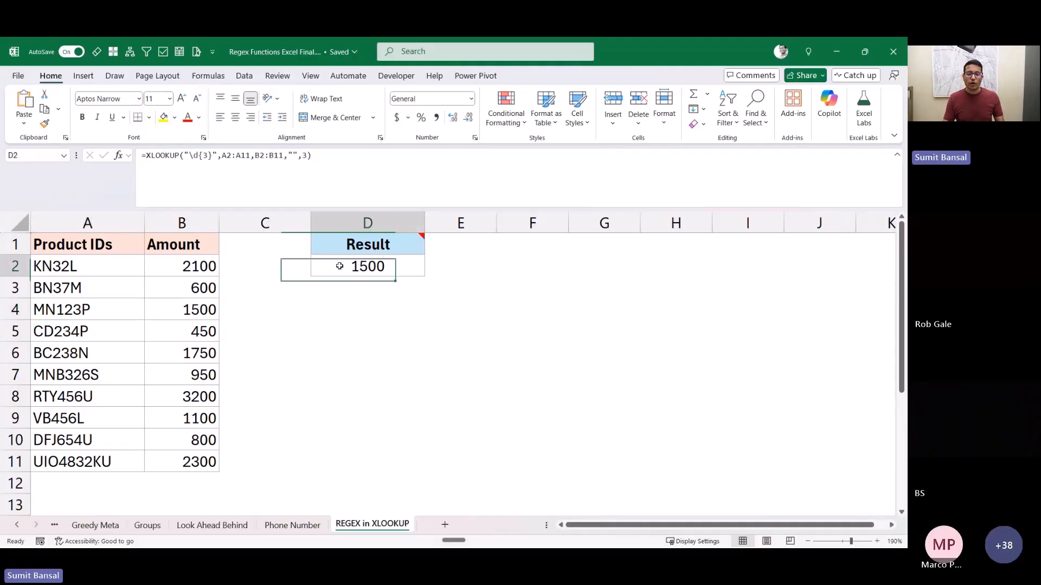
double_click(354, 266)
click(331, 265)
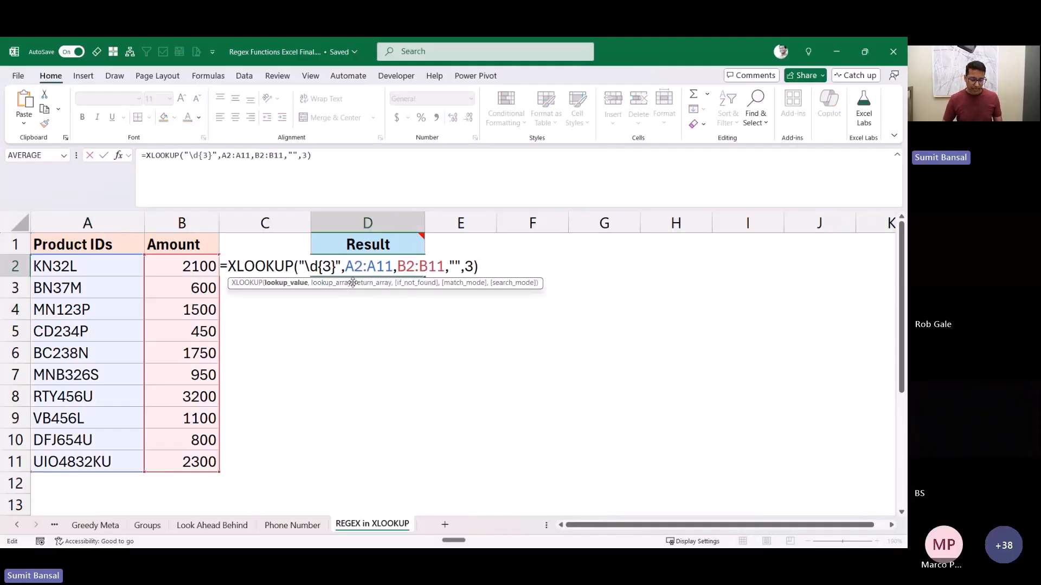
key(Return)
key(Up)
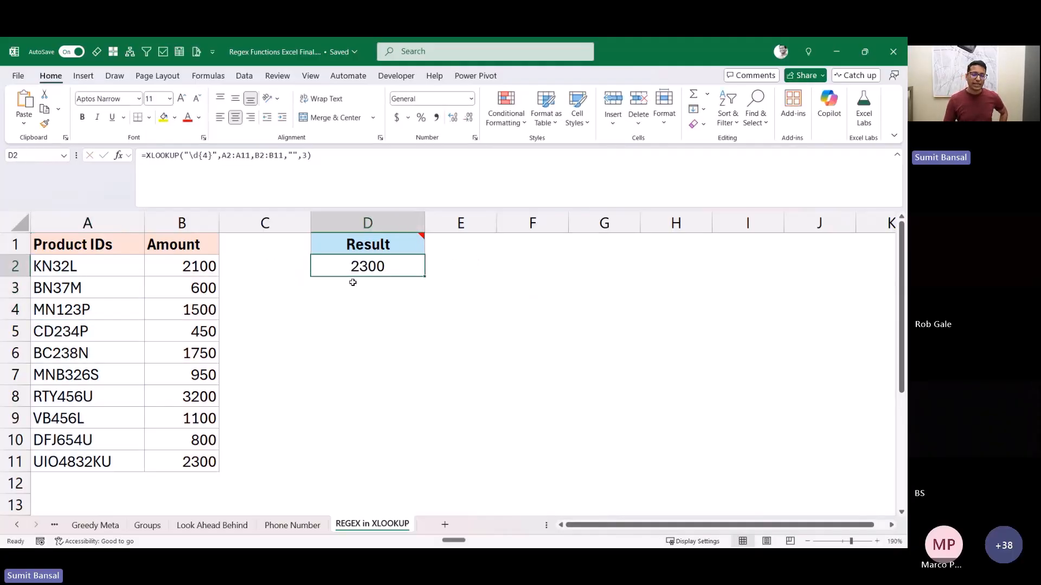
drag(101, 461, 150, 464)
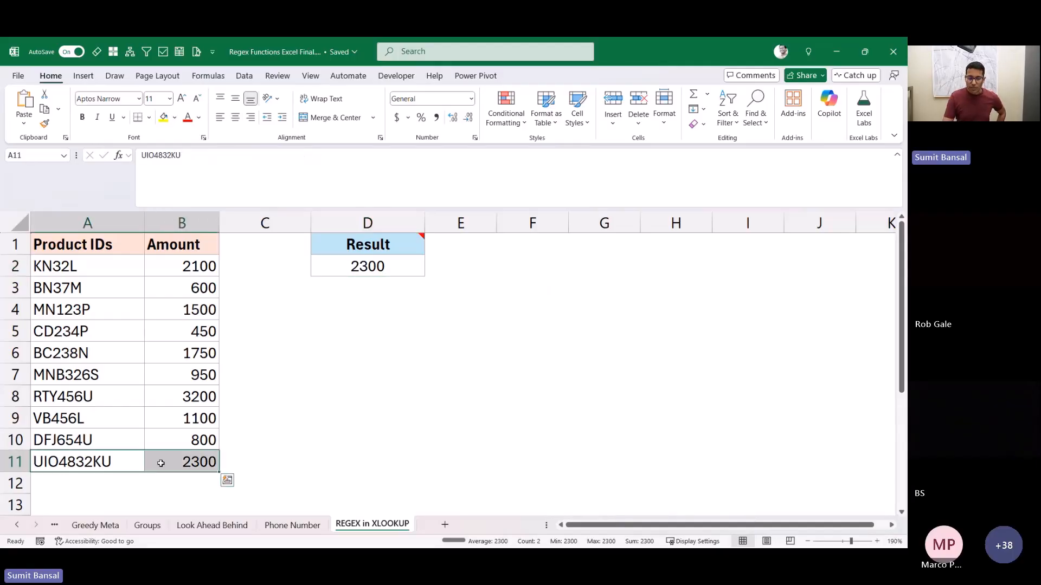
click(163, 463)
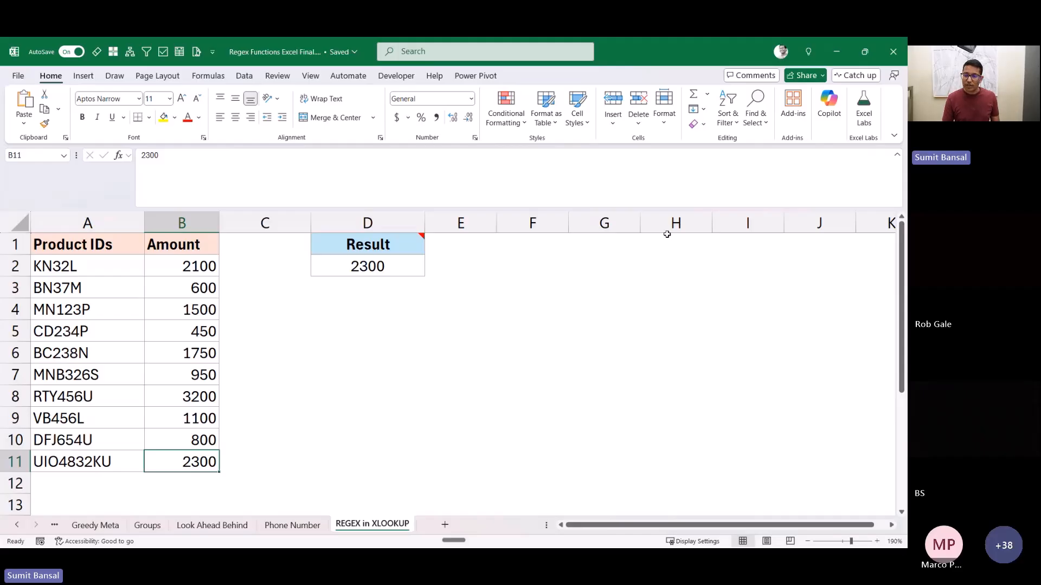
Step: Minimize the workbook, switch to the Teams meeting and stop sharing the screen
click(844, 50)
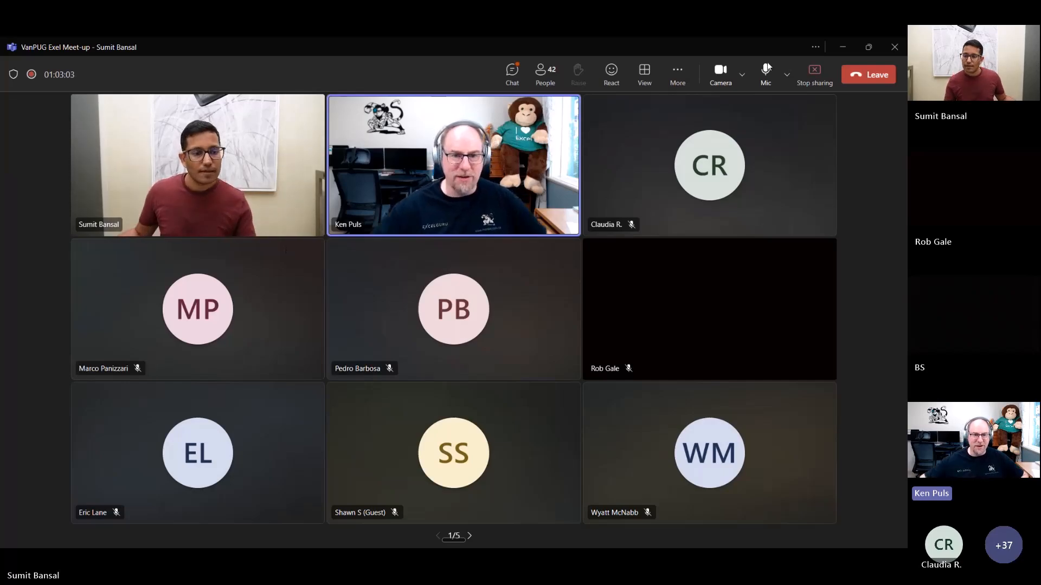
click(805, 83)
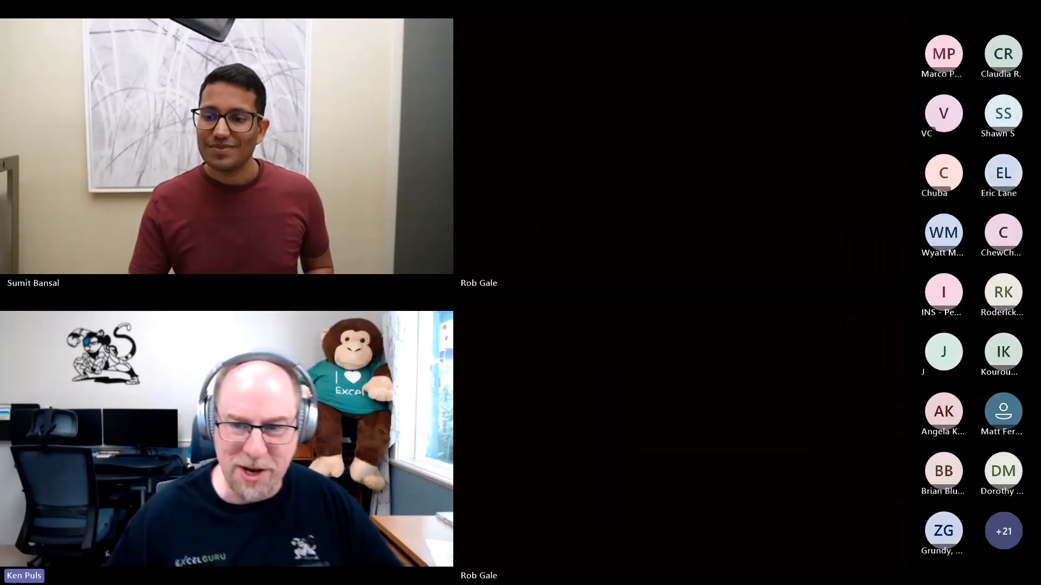